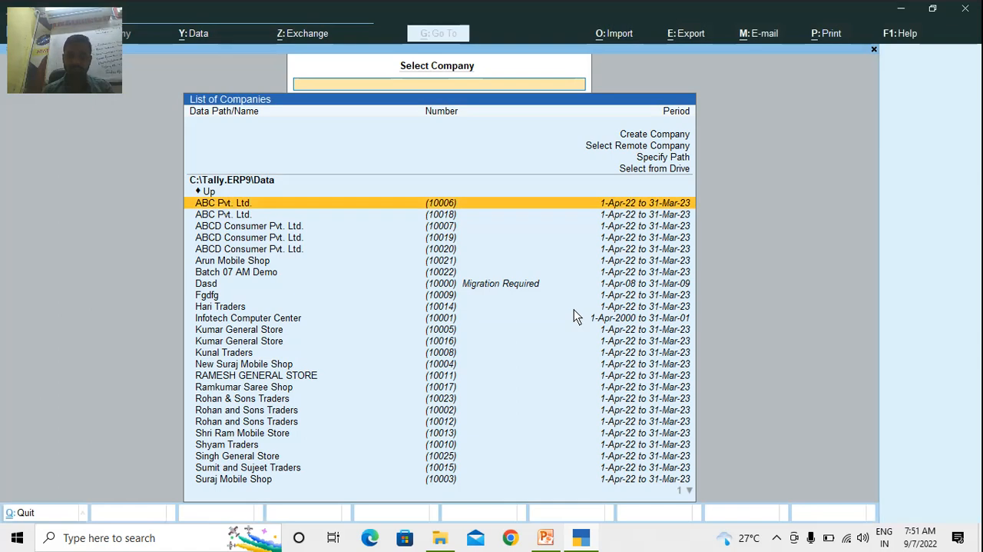
# Open the form for creating a new company
pyautogui.press('Up')
pyautogui.press('Up')
pyautogui.press('Up')
pyautogui.press('Up')
pyautogui.press('Up')
pyautogui.press('Up')
pyautogui.press('Up')
pyautogui.press('Up')
pyautogui.press('Up')
pyautogui.press('Up')
pyautogui.press('Up')
pyautogui.press('Up')
pyautogui.press('Up')
pyautogui.press('Up')
pyautogui.press('Up')
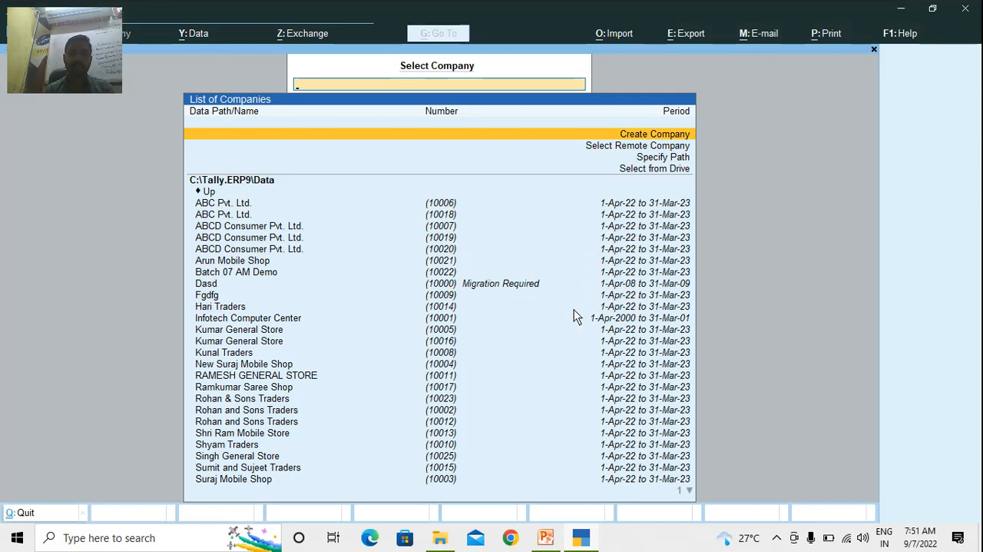
pyautogui.press('Return')
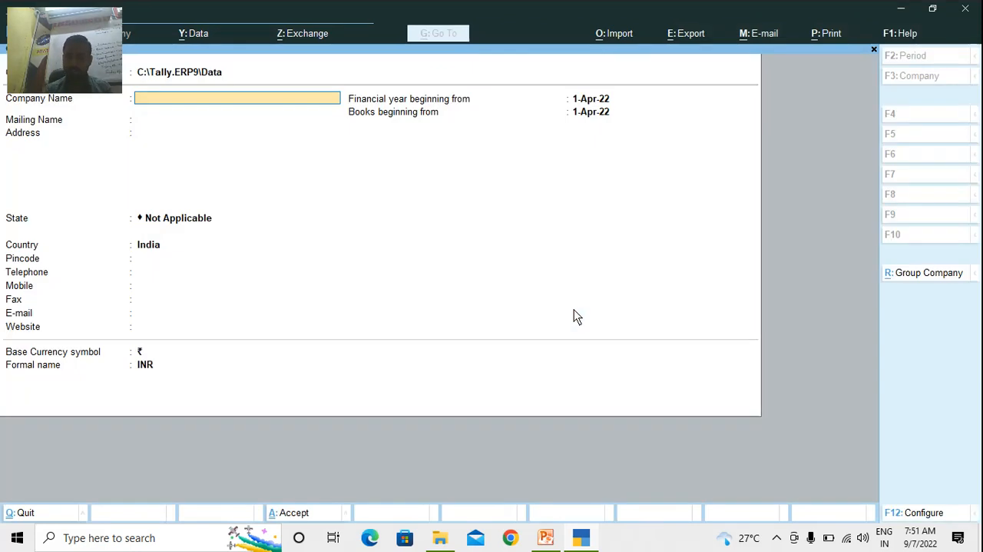
# Name the company Sohan & Mohan Pvt. Ltd. and keep the same text as its mailing name
pyautogui.write('So')
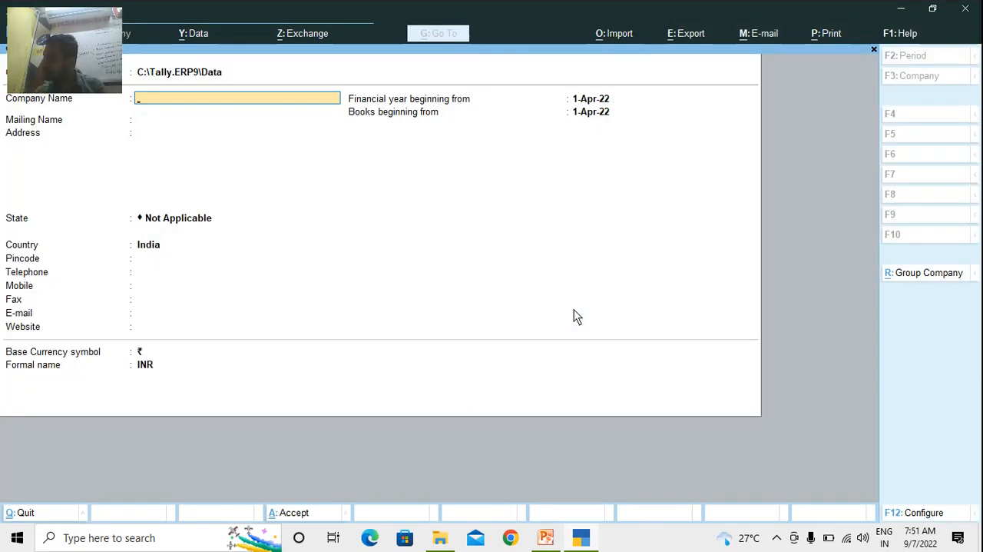
pyautogui.write('han')
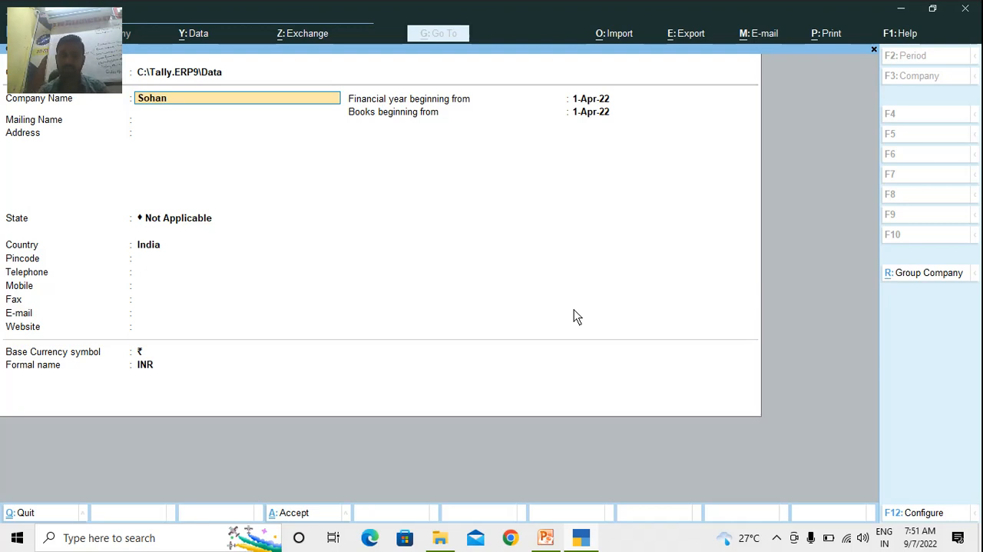
pyautogui.write(' &')
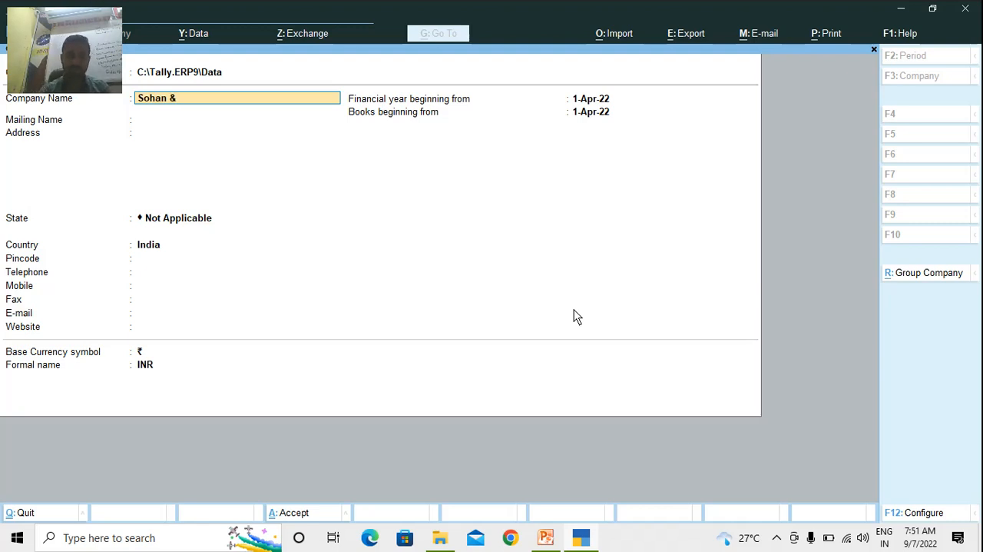
pyautogui.write(' MOhan')
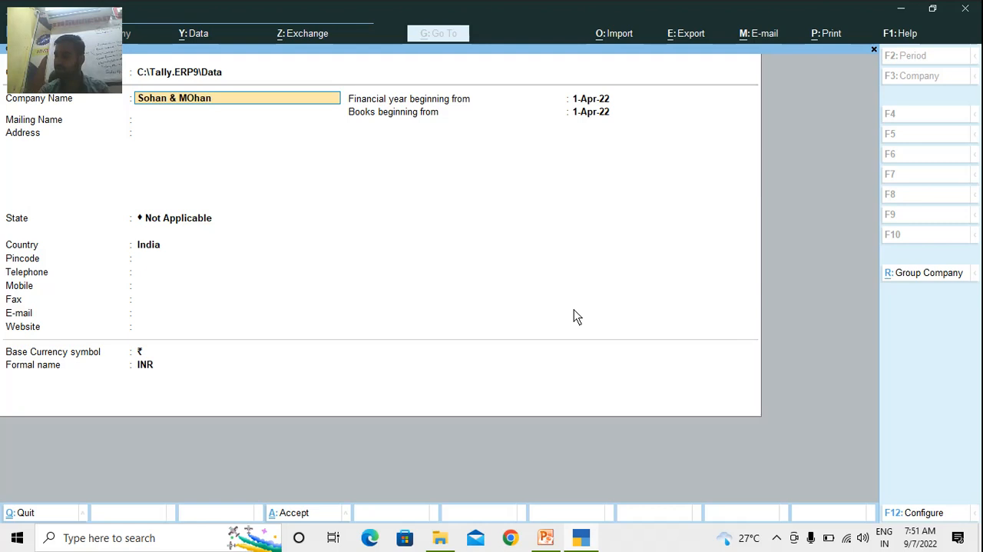
pyautogui.press('BackSpace')
pyautogui.press('BackSpace')
pyautogui.press('BackSpace')
pyautogui.press('BackSpace')
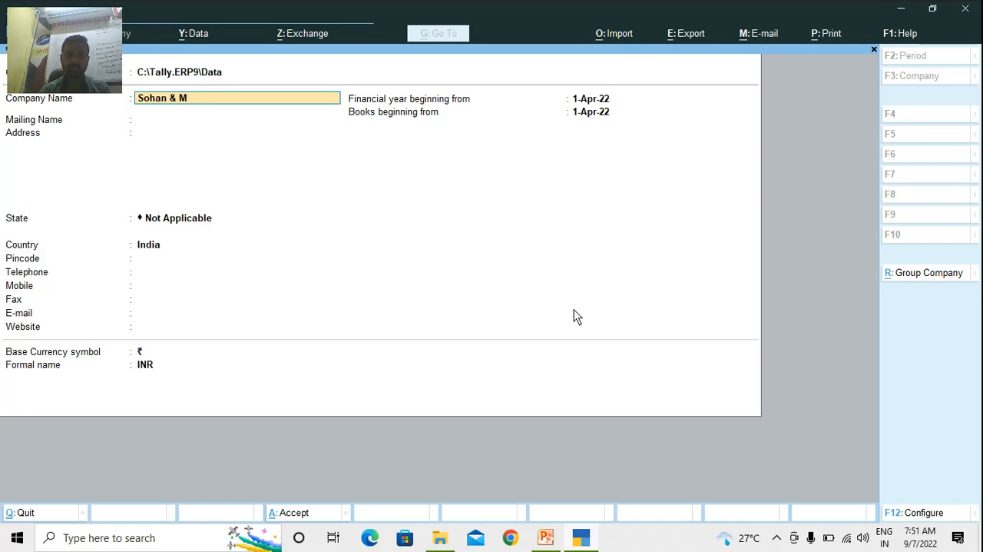
pyautogui.write('ohan')
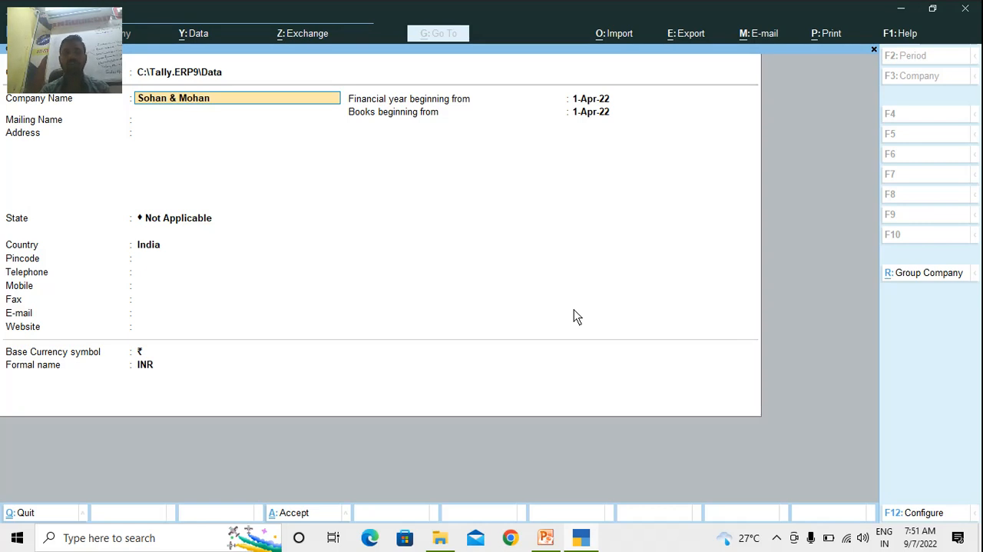
pyautogui.write(' Pv')
pyautogui.write('.t')
pyautogui.write(' Ltd.')
pyautogui.press('Return')
pyautogui.press('Return')
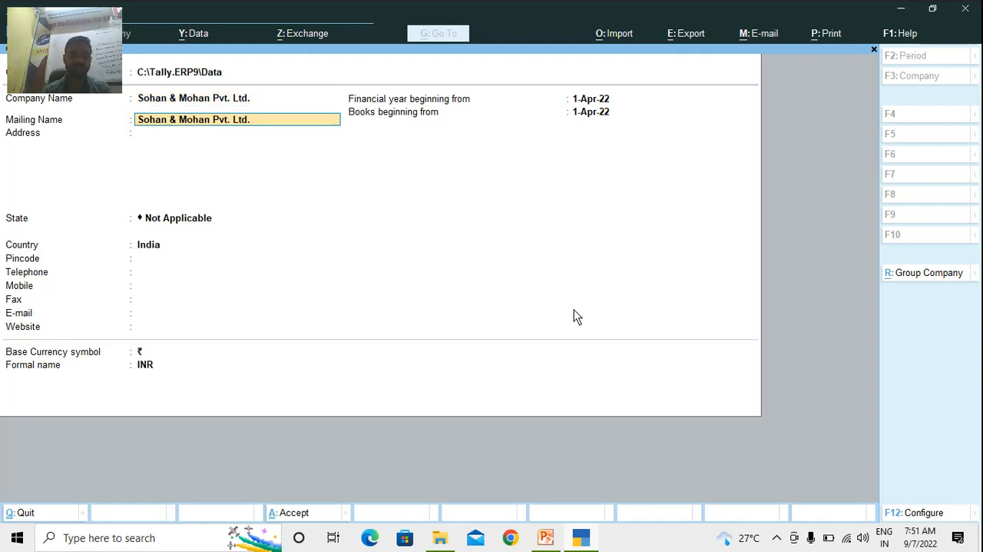
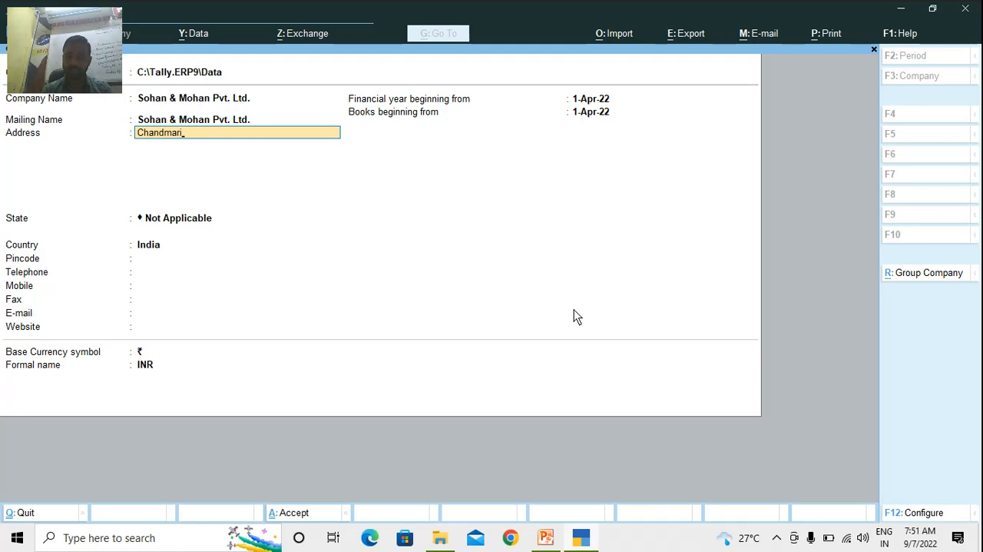
# Enter the company's postal address on three lines
pyautogui.press('Return')
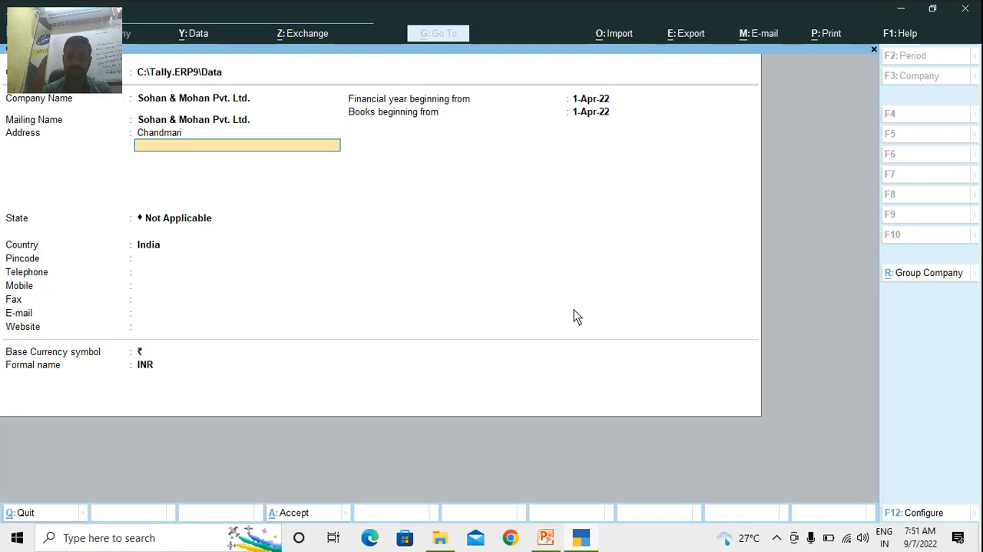
pyautogui.press('Return')
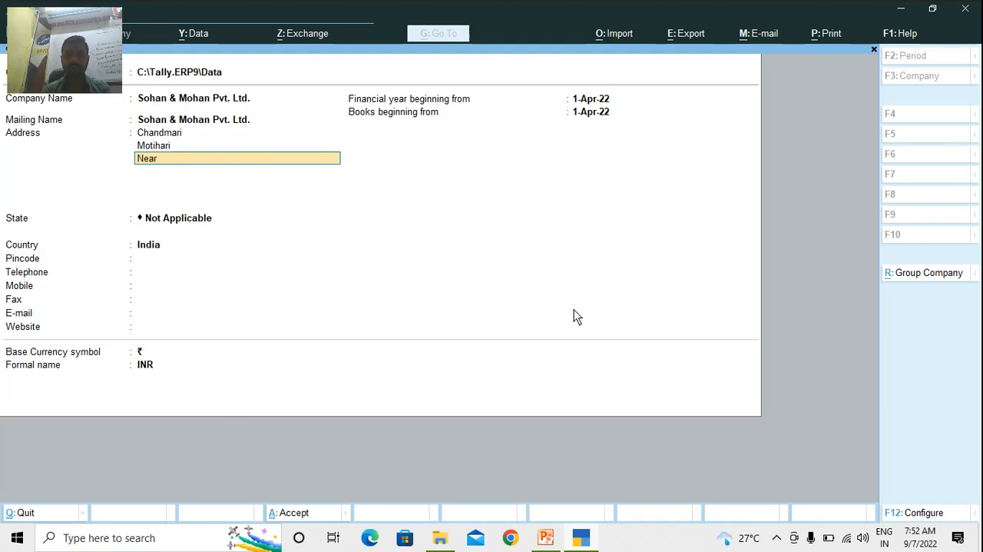
pyautogui.press('Return')
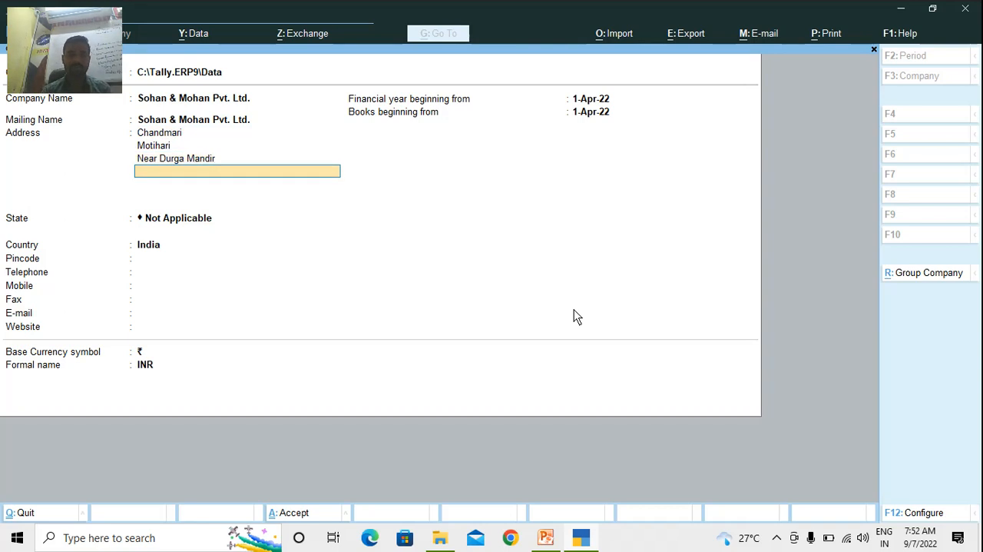
pyautogui.press('Return')
# Set the company's state to Bihar and fill in its pincode
pyautogui.write('Bih')
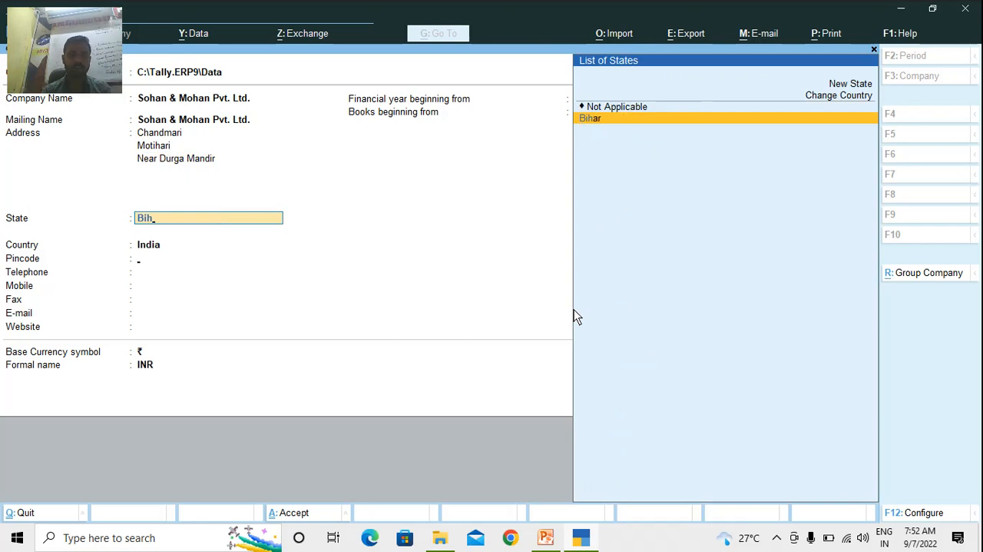
pyautogui.press('Return')
pyautogui.write('845401')
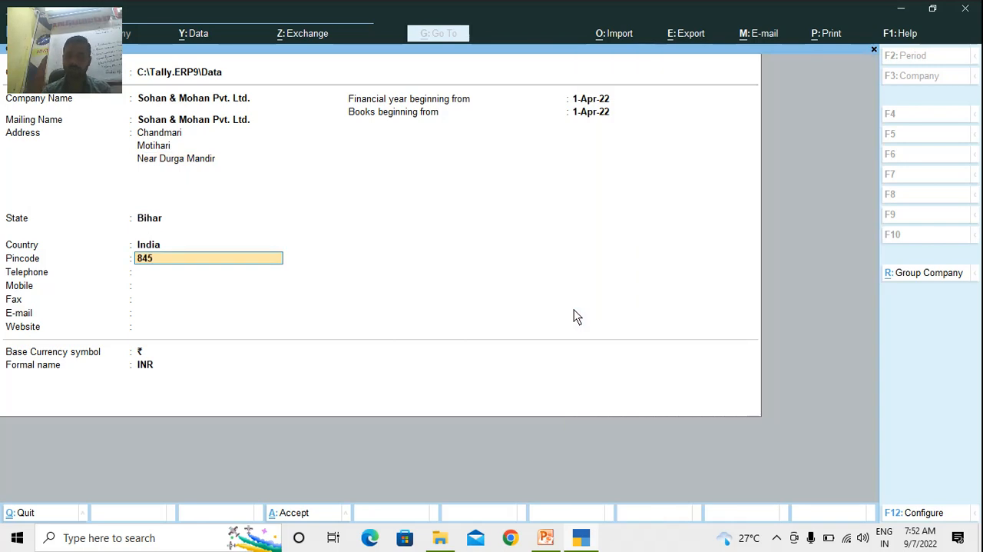
pyautogui.press('Return')
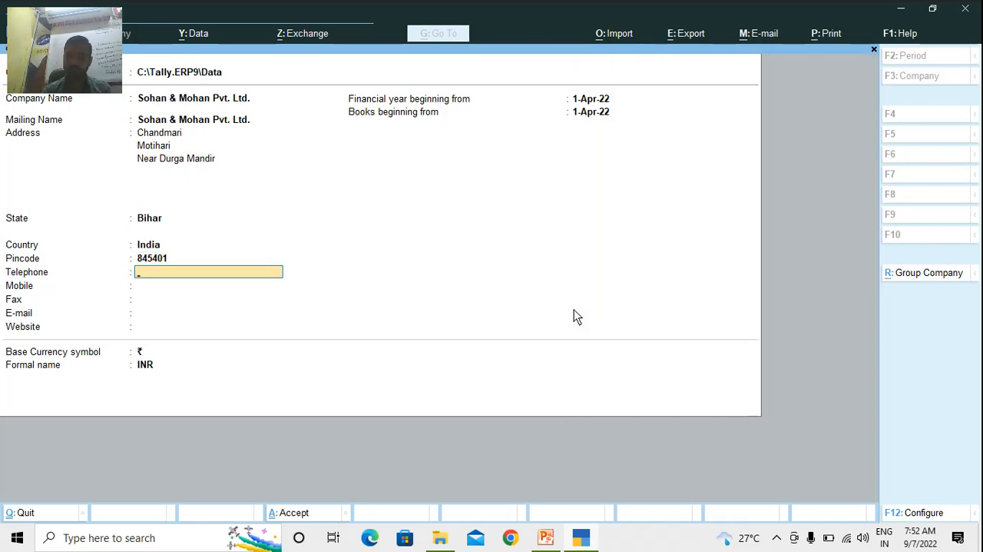
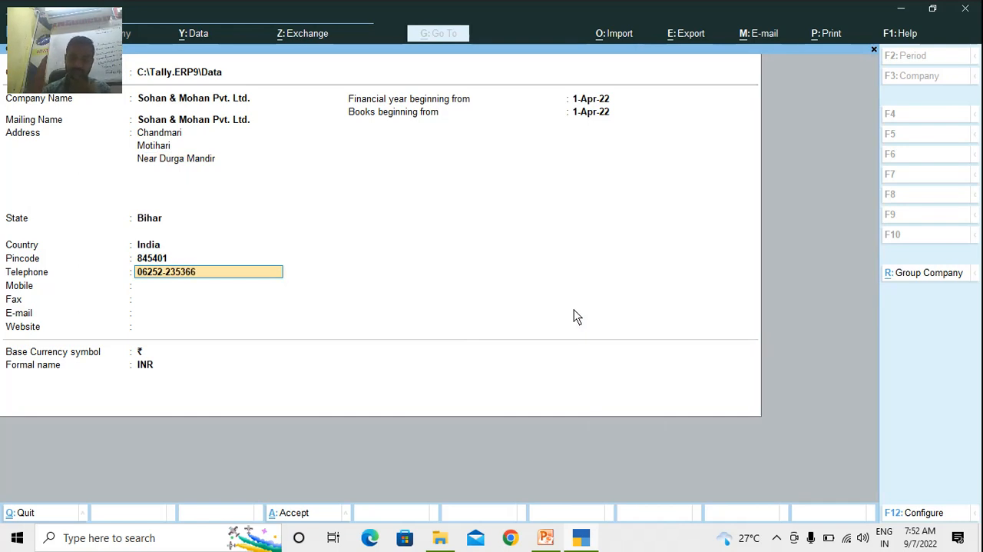
# Fill in the company's telephone number and mobile number with the country code
pyautogui.press('Return')
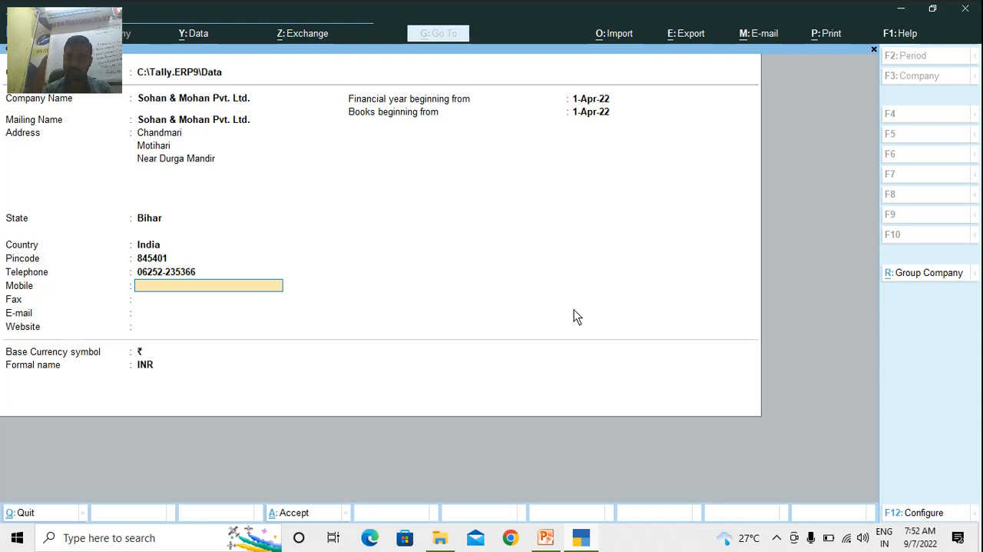
pyautogui.press('Return')
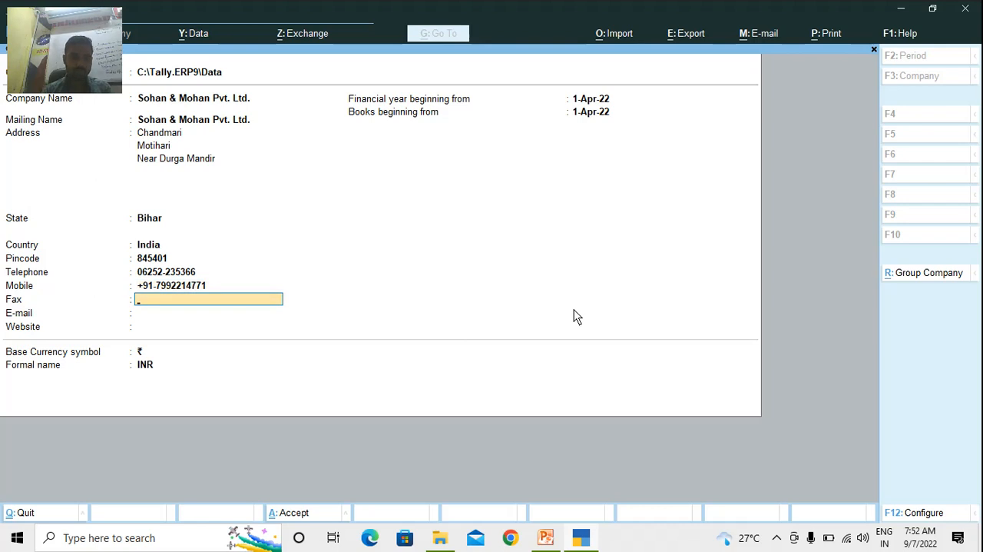
# Leave the fax number empty and fill in the company's e-mail address
pyautogui.press('Return')
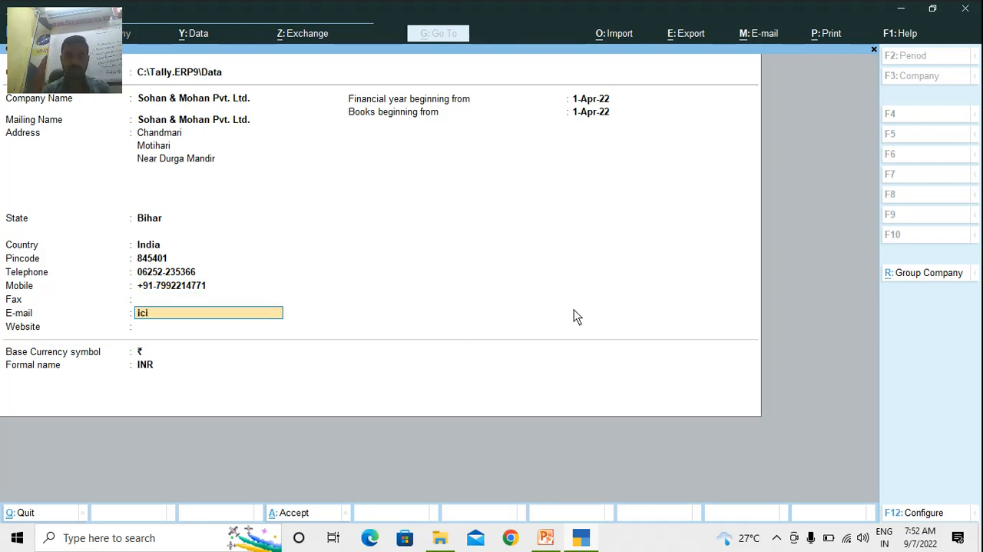
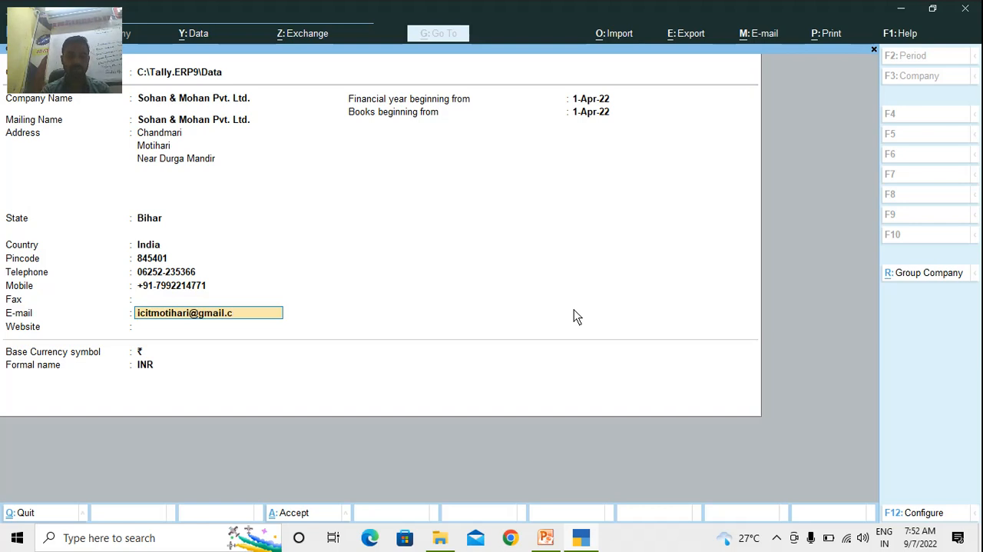
pyautogui.press('Return')
pyautogui.write('www.')
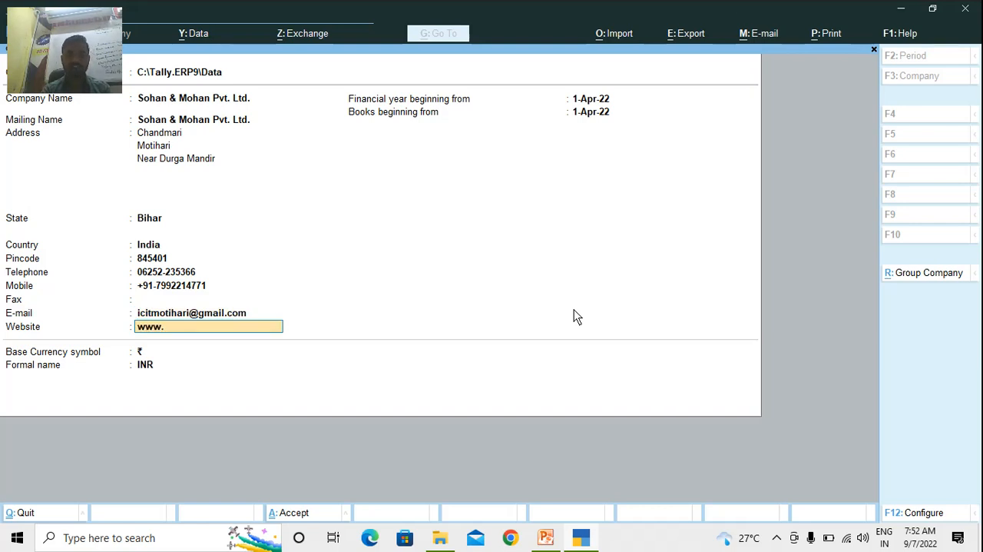
pyautogui.write('jicit')
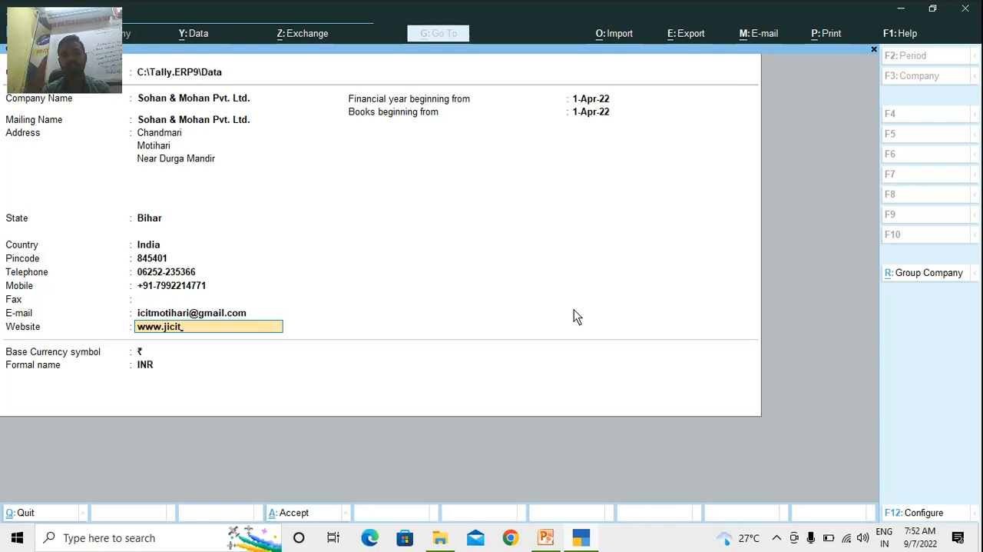
pyautogui.write('edu.org')
pyautogui.press('Return')
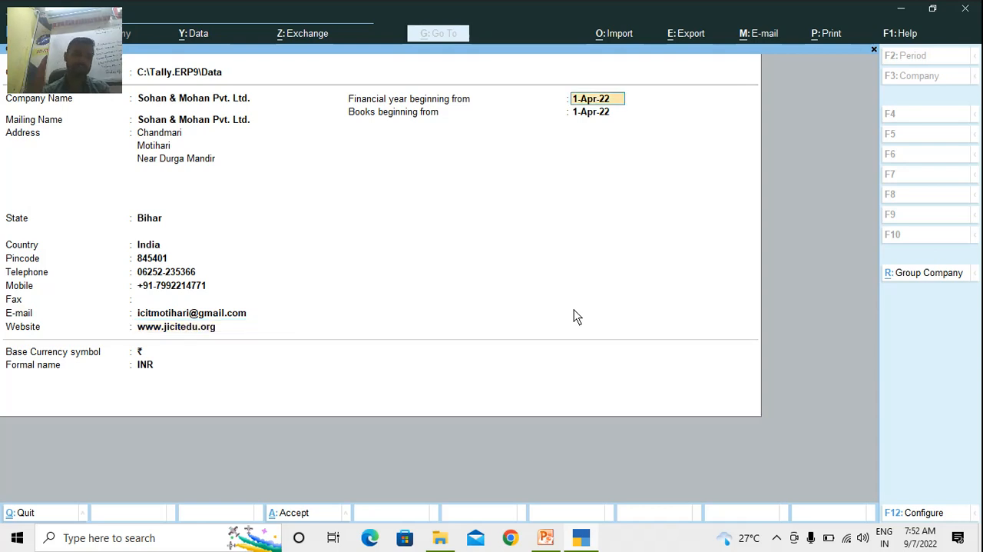
# Keep 1-Apr-22 for the financial year and books start and ₹ / INR as base currency, and accept the company creation
pyautogui.press('Return')
pyautogui.press('Return')
pyautogui.press('Return')
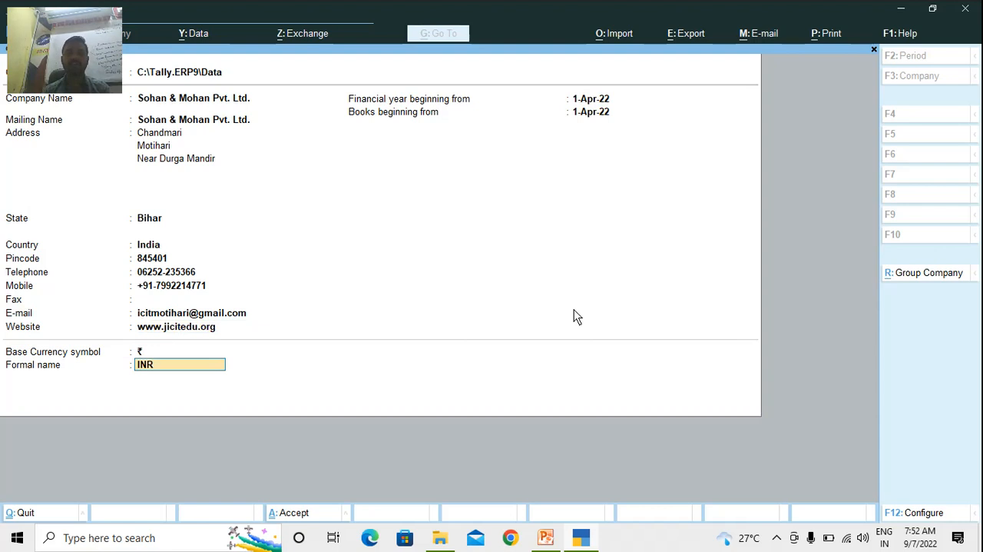
pyautogui.press('Return')
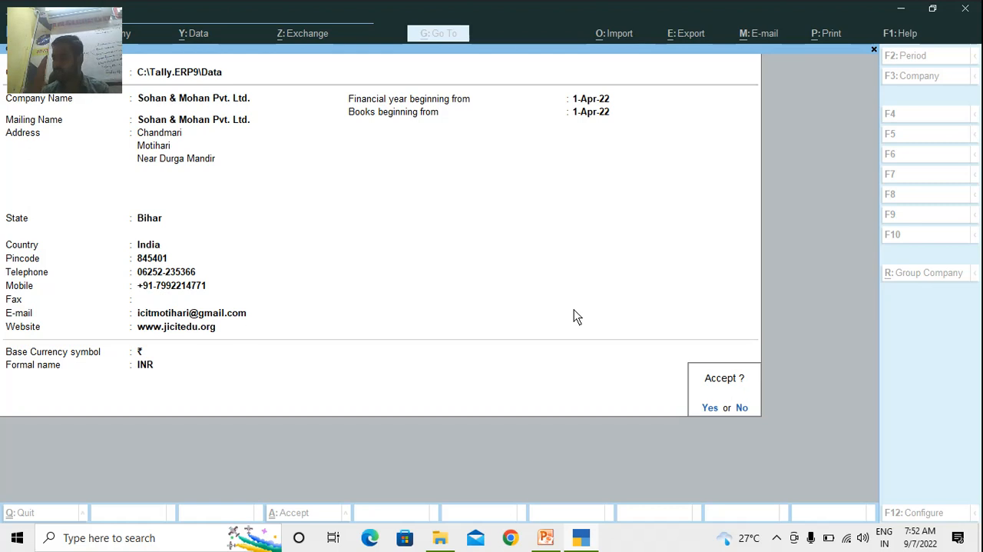
pyautogui.press('Return')
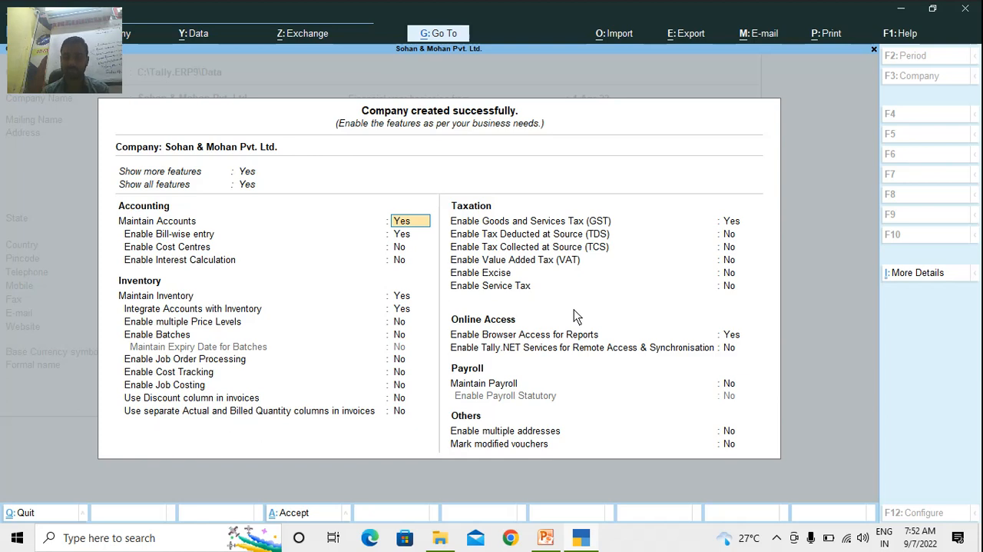
# Disable Goods and Services Tax (GST) in the company features, keep the other settings and accept them
pyautogui.press('Down')
pyautogui.press('Down')
pyautogui.press('Down')
pyautogui.press('Down')
pyautogui.press('Down')
pyautogui.press('Down')
pyautogui.press('Down')
pyautogui.press('Down')
pyautogui.press('Down')
pyautogui.press('Down')
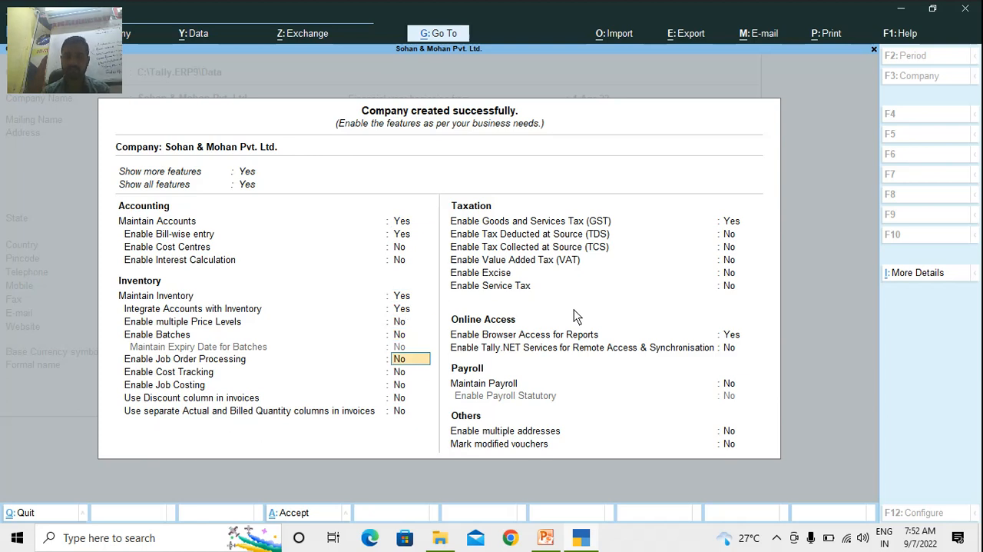
pyautogui.press('Down')
pyautogui.press('Down')
pyautogui.press('Down')
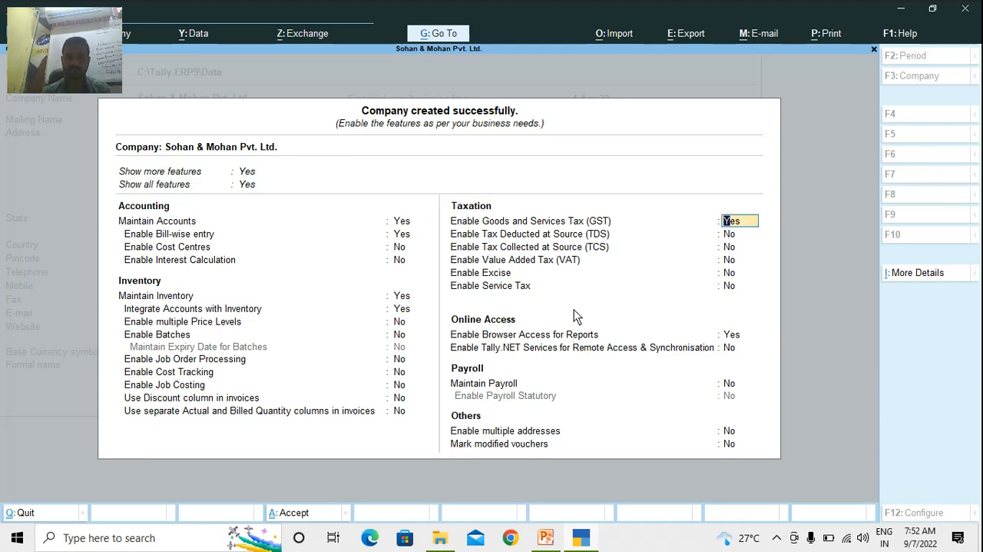
pyautogui.write('n')
pyautogui.press('Return')
pyautogui.press('Return')
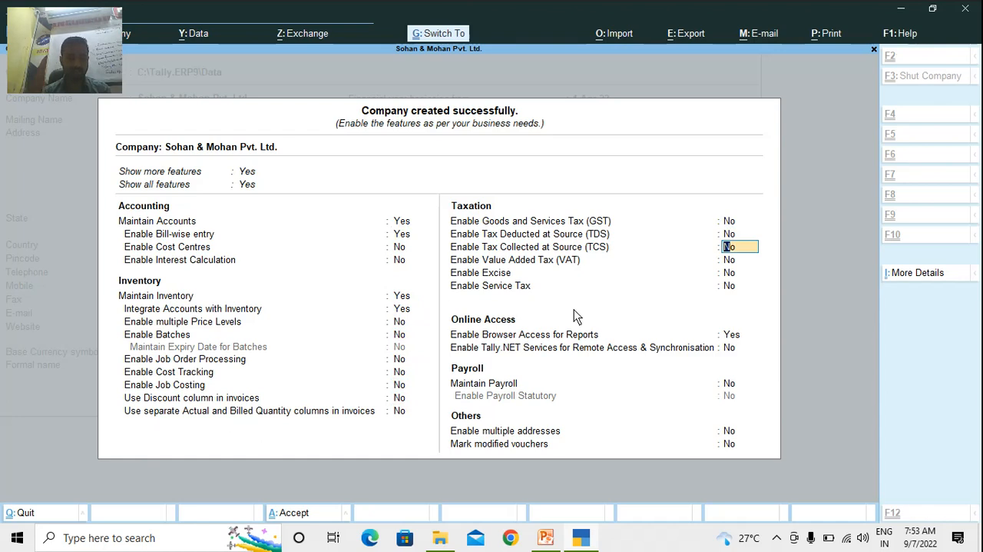
pyautogui.hotkey('ctrl', 'a')
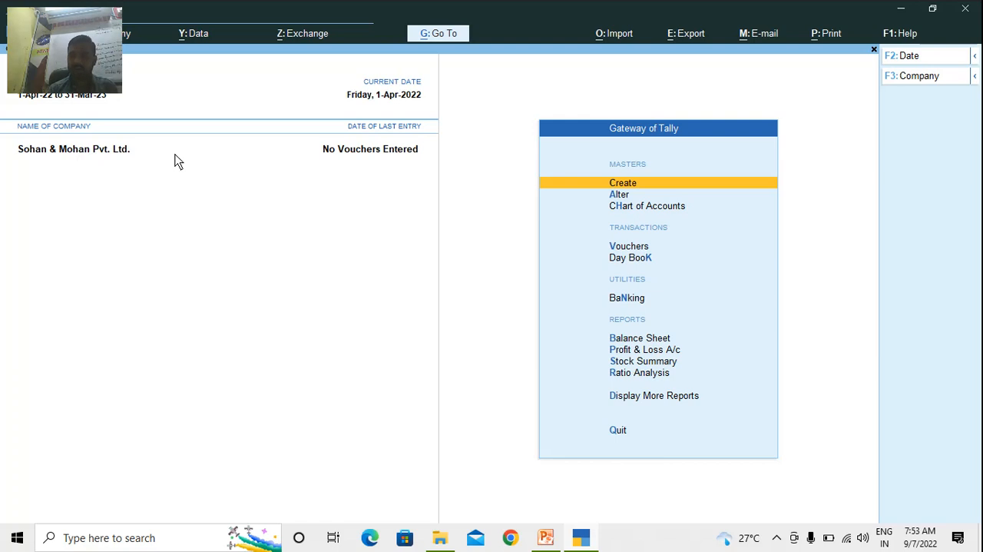
# Open the creation form for a new ledger, then restore the window to a smaller size and move it so the name field is unobstructed
pyautogui.press('Return')
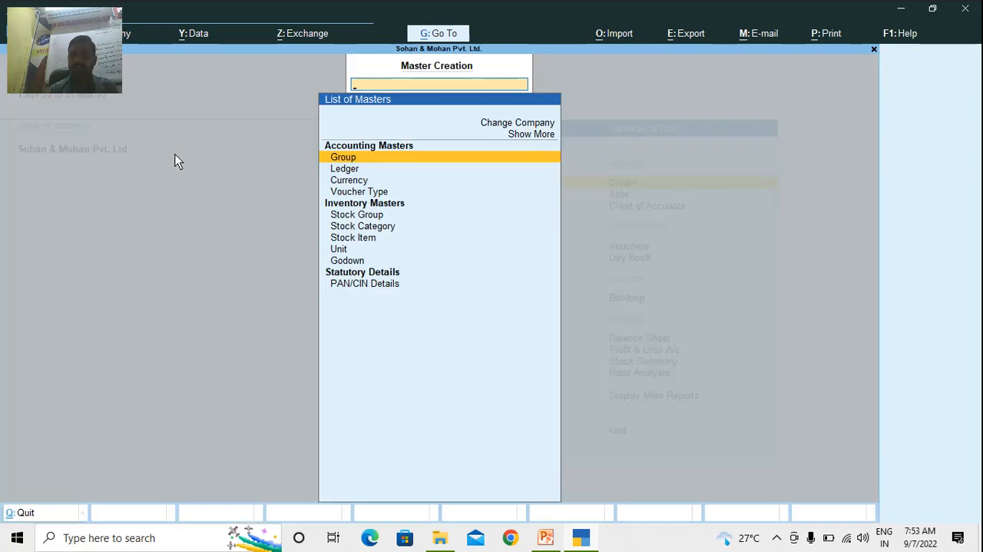
pyautogui.press('Down')
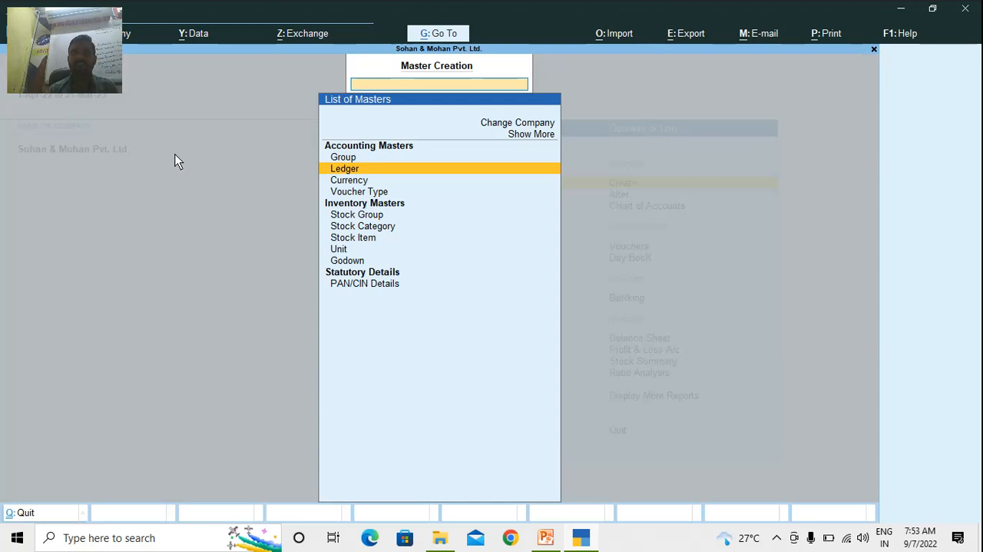
pyautogui.press('Return')
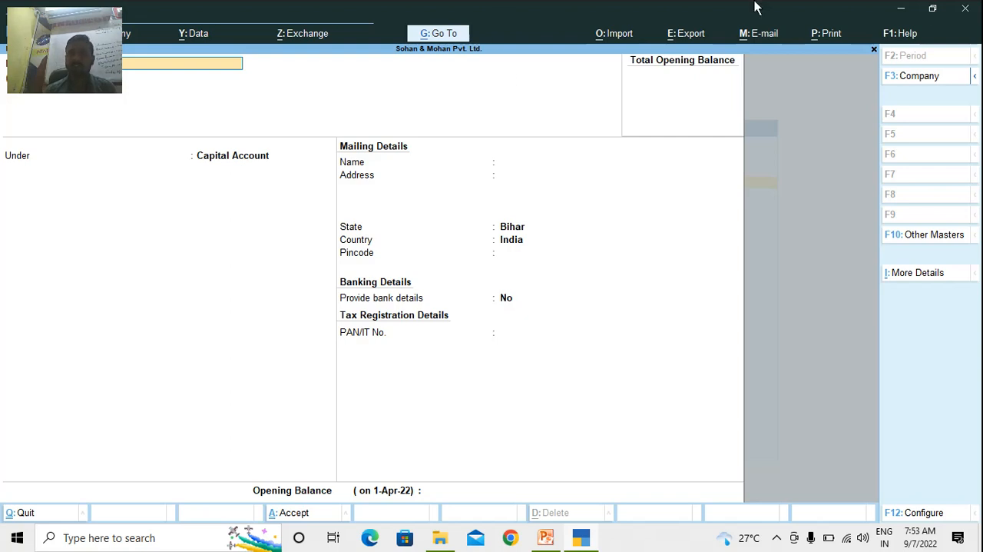
pyautogui.click(933, 10)
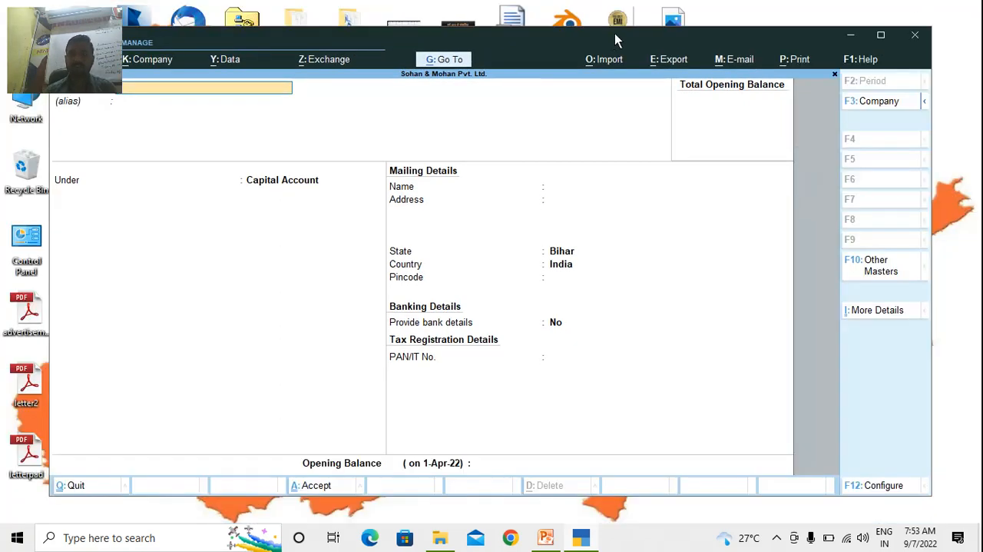
pyautogui.moveTo(614, 35); pyautogui.dragTo(683, 16)
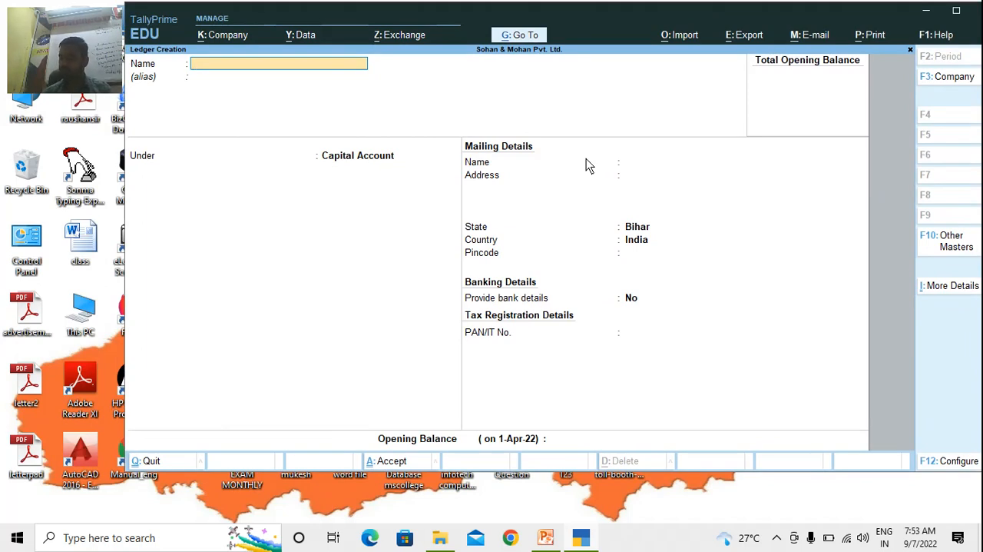
# Create a ledger named Capital A/C with the first partner's name in brackets, keep it under Capital Account and save it
pyautogui.write('Capital')
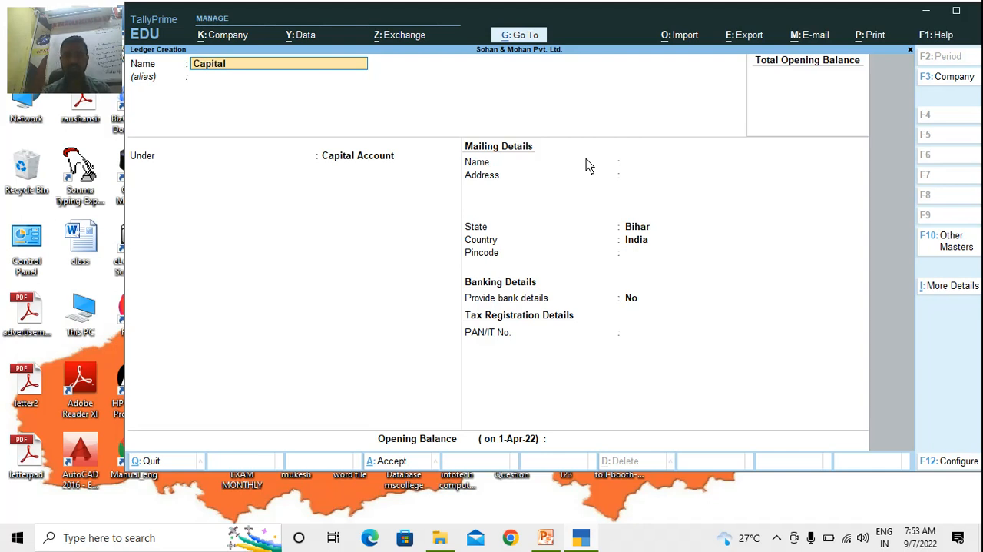
pyautogui.write(' A/C')
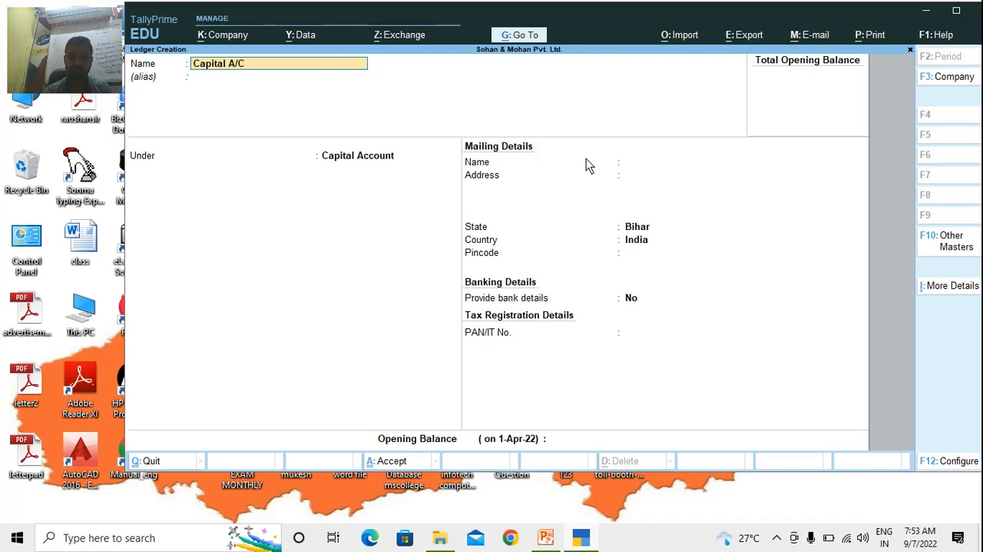
pyautogui.write('(Sohan)')
pyautogui.press('Return')
pyautogui.press('Return')
pyautogui.press('Return')
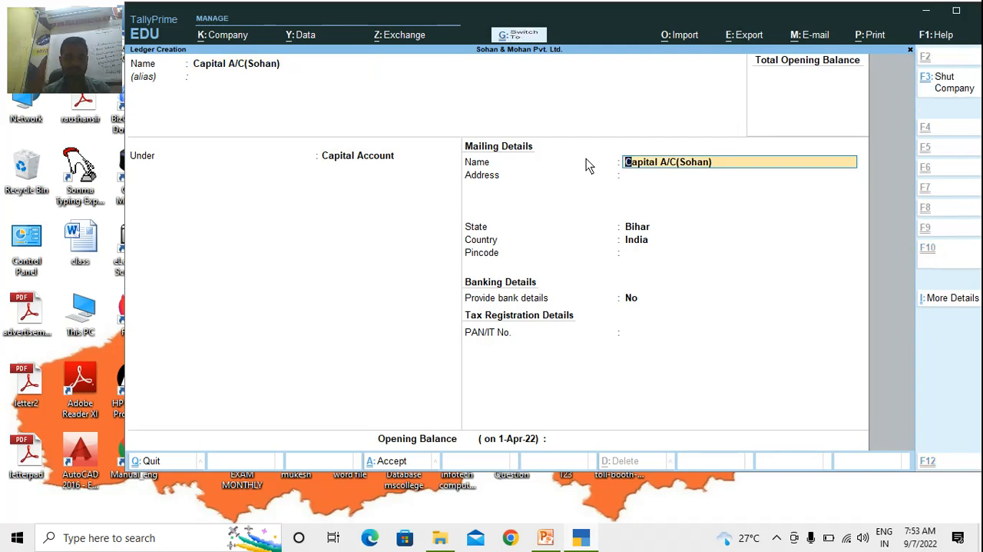
pyautogui.hotkey('ctrl', 'a')
# Create a second Capital A/C ledger with the other partner's name in brackets, keep it under Capital Account and save it
pyautogui.write('Ca')
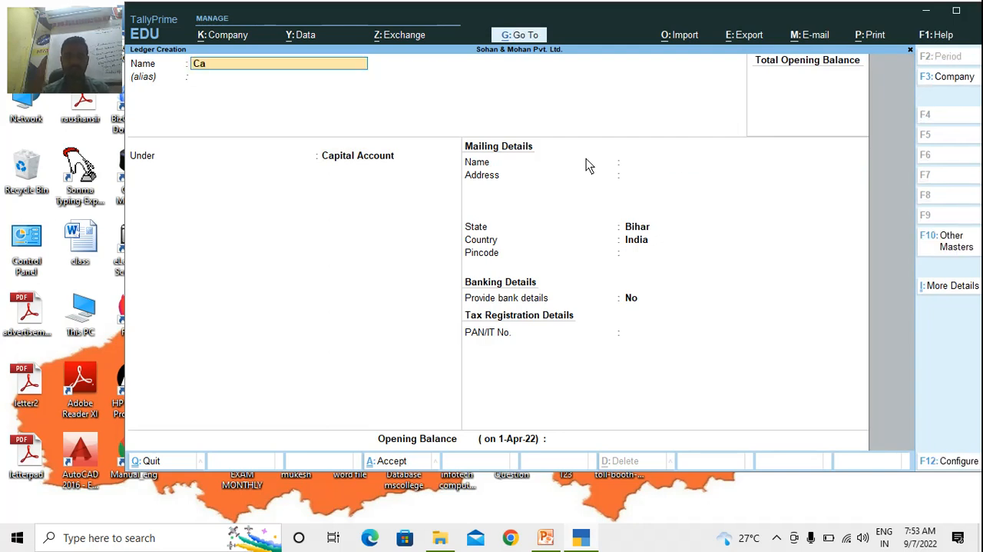
pyautogui.write('pital A/C')
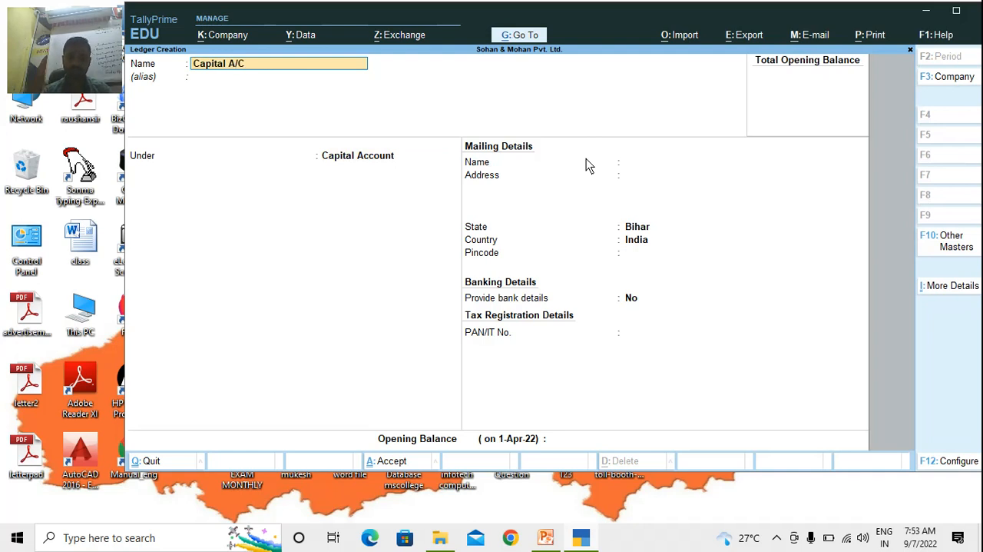
pyautogui.write('(Mohan)')
pyautogui.press('Return')
pyautogui.press('Return')
pyautogui.press('Return')
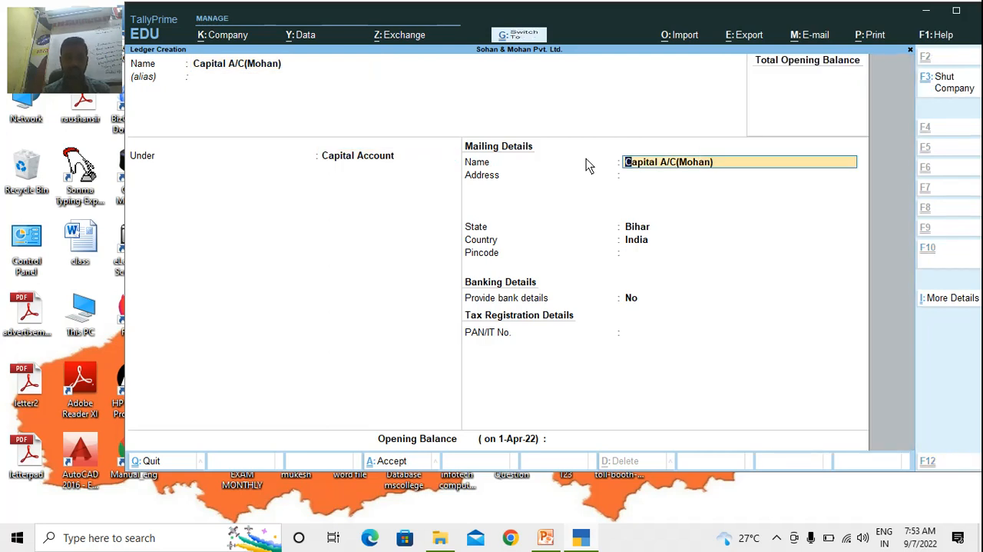
pyautogui.hotkey('ctrl', 'a')
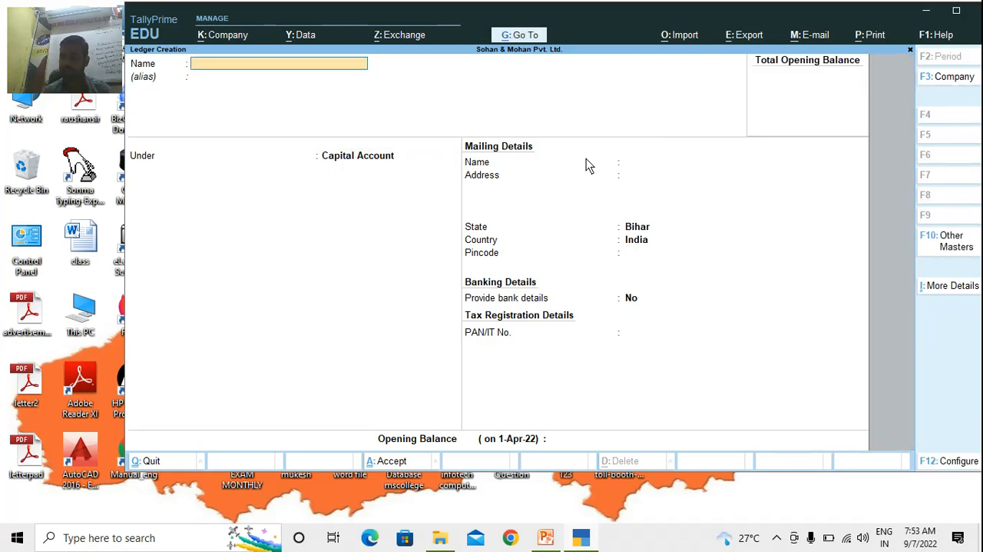
# Name the new ledger SBI A/C and leave its alias empty
pyautogui.write('SBI Cur')
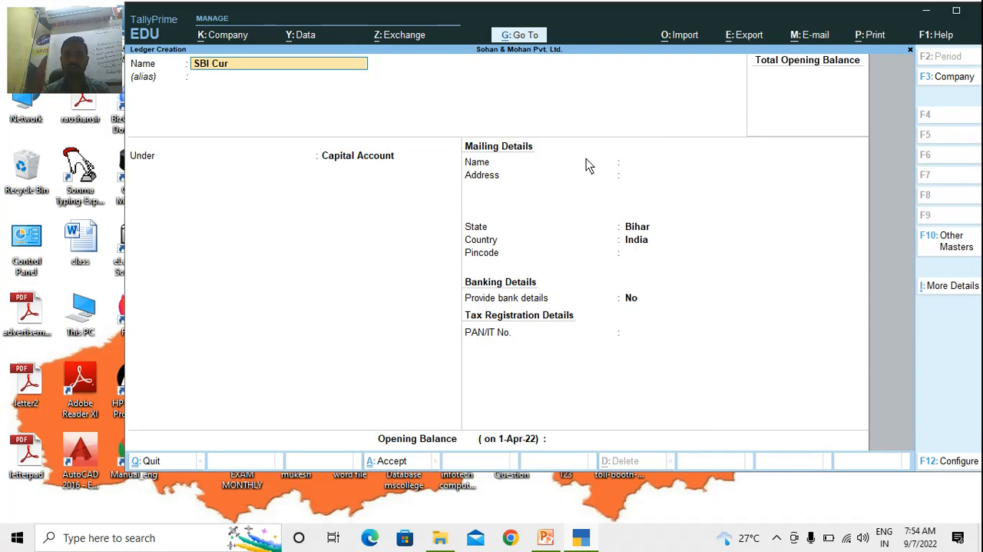
pyautogui.write('rent')
pyautogui.write(' A')
pyautogui.press('BackSpace')
pyautogui.press('BackSpace')
pyautogui.press('BackSpace')
pyautogui.press('BackSpace')
pyautogui.press('BackSpace')
pyautogui.press('BackSpace')
pyautogui.press('BackSpace')
pyautogui.press('BackSpace')
pyautogui.press('BackSpace')
pyautogui.press('BackSpace')
pyautogui.write('A/')
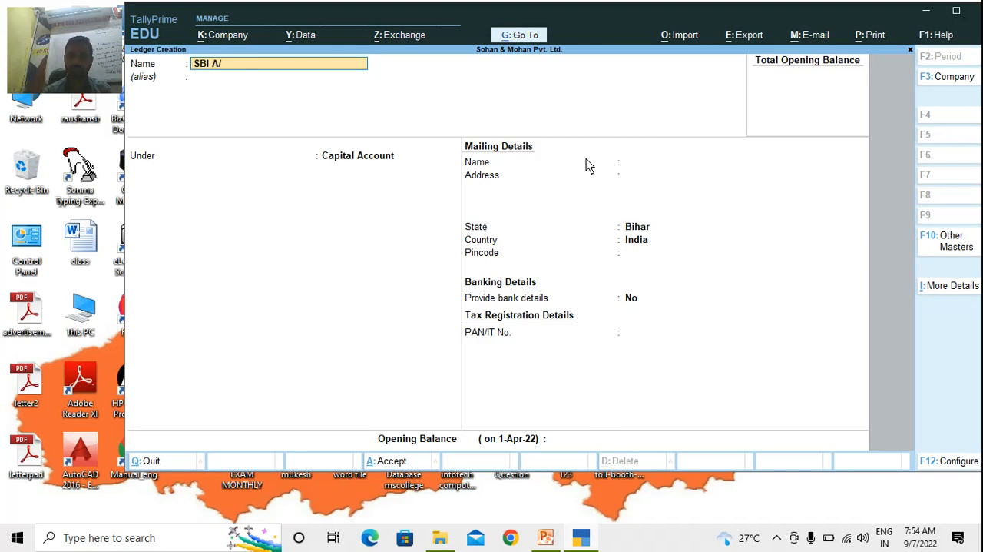
pyautogui.write('C')
pyautogui.press('Return')
pyautogui.press('Return')
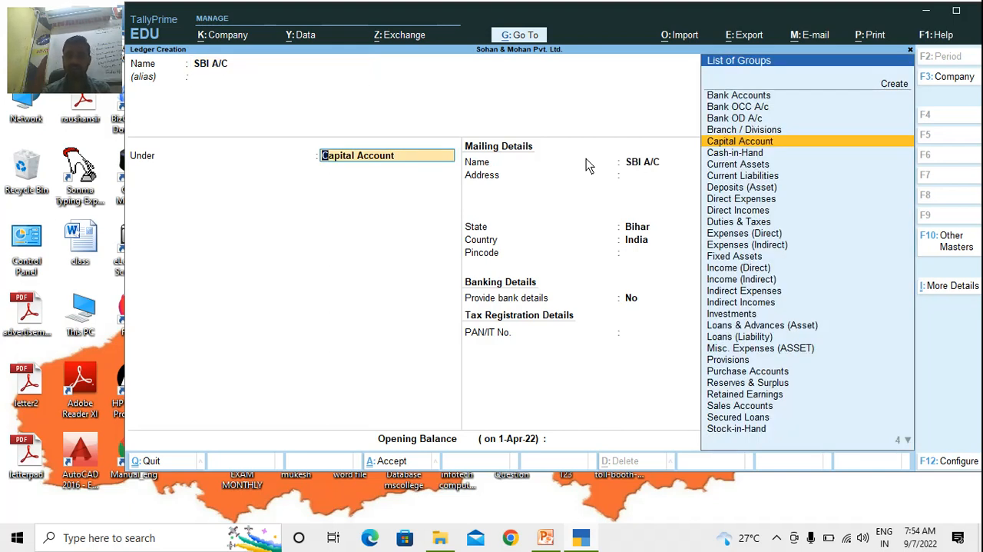
# Create a new group named Current A/C under Bank Accounts, with default settings, as the parent group of the SBI A/C ledger
pyautogui.press('Up')
pyautogui.press('Up')
pyautogui.press('Up')
pyautogui.press('Up')
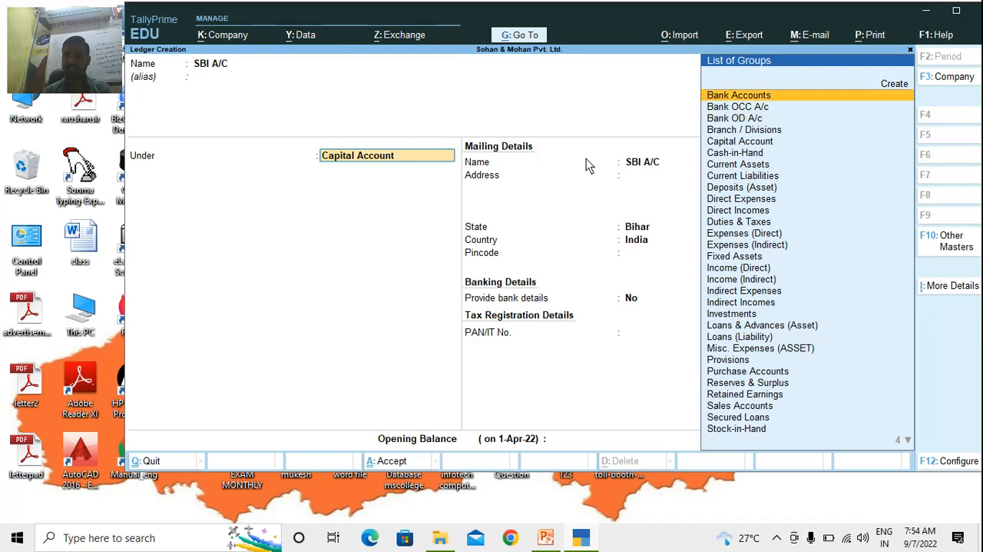
pyautogui.press('Up')
pyautogui.press('Return')
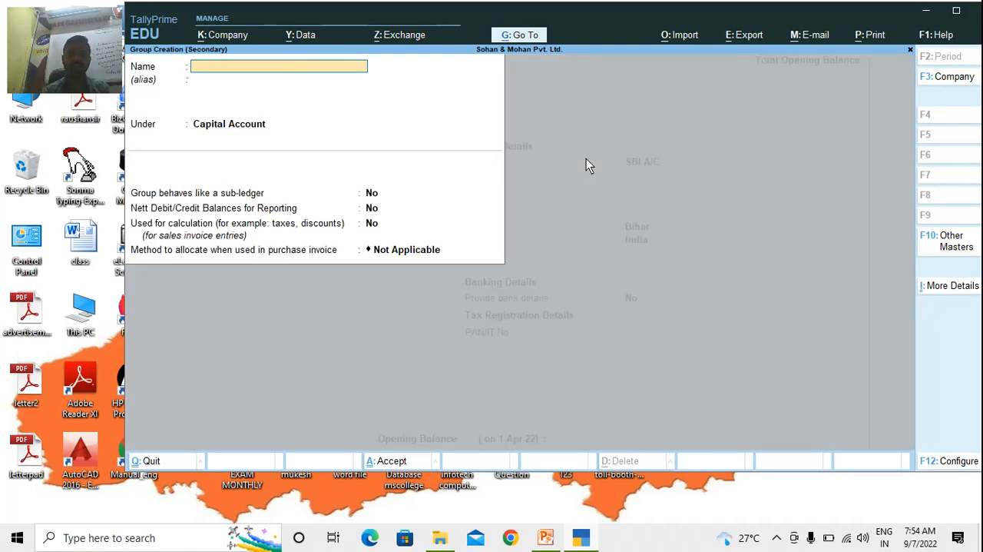
pyautogui.write('Current A')
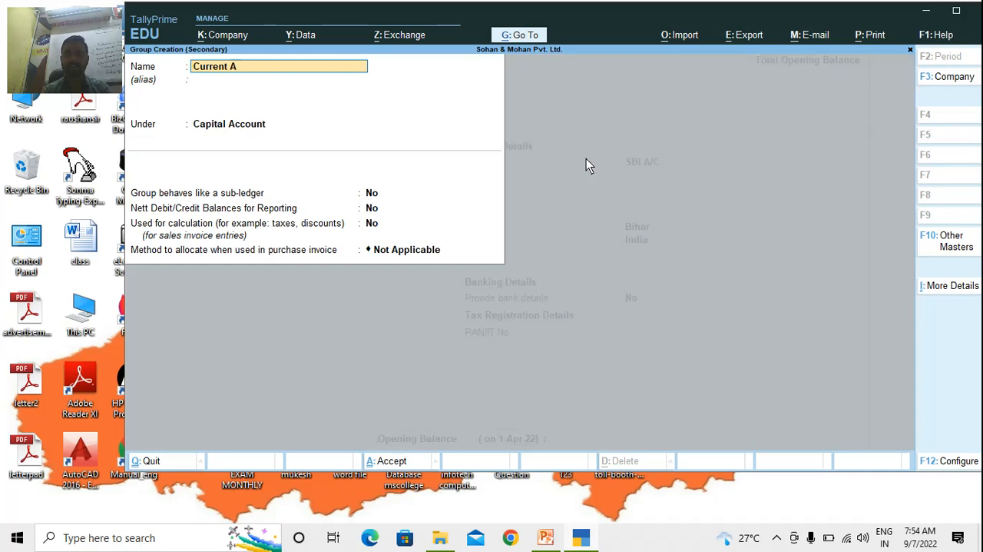
pyautogui.write('/C')
pyautogui.press('Return')
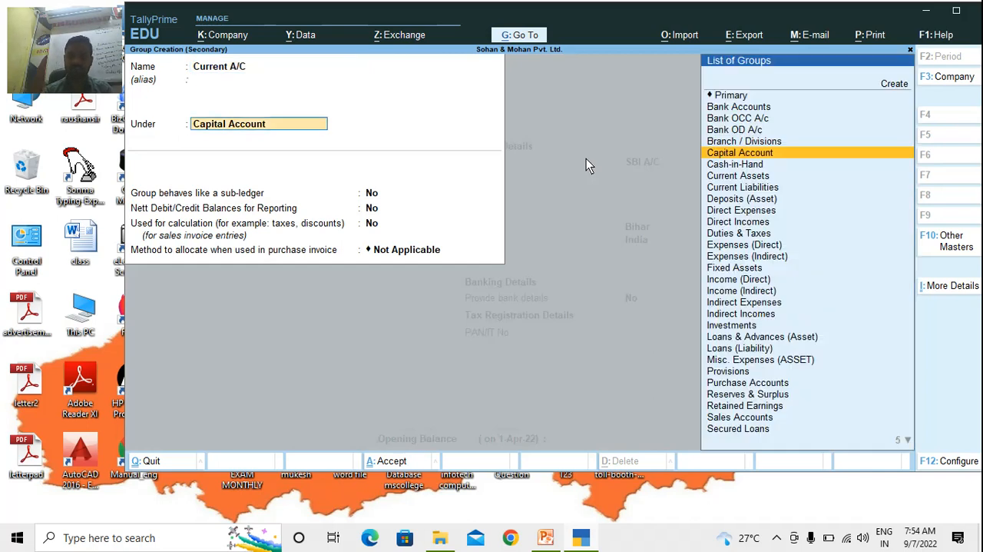
pyautogui.write('Bank')
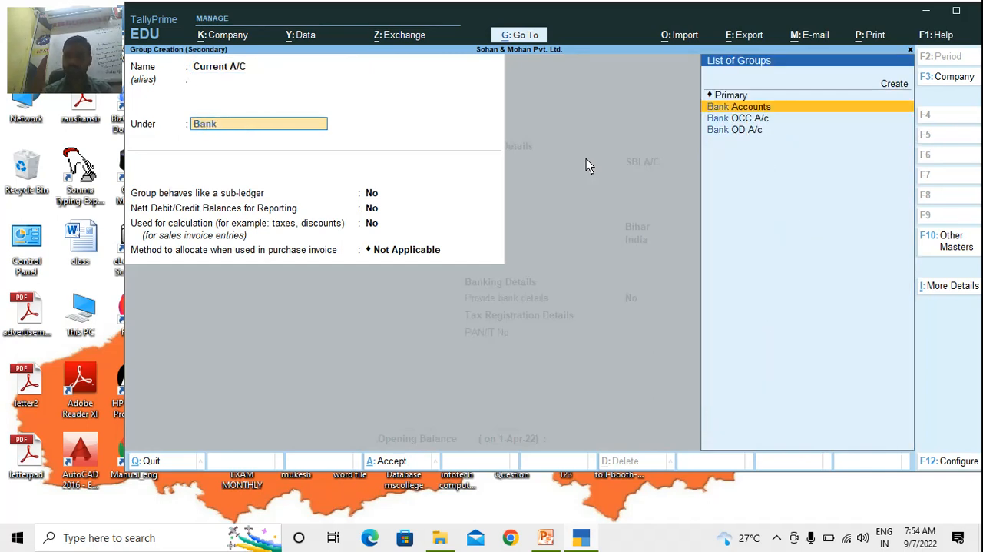
pyautogui.press('Return')
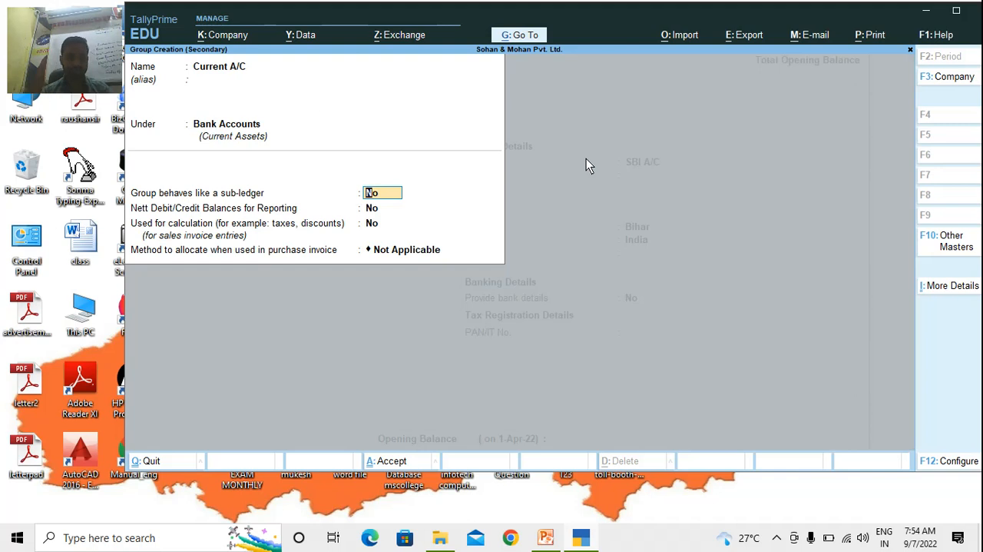
pyautogui.hotkey('ctrl', 'a')
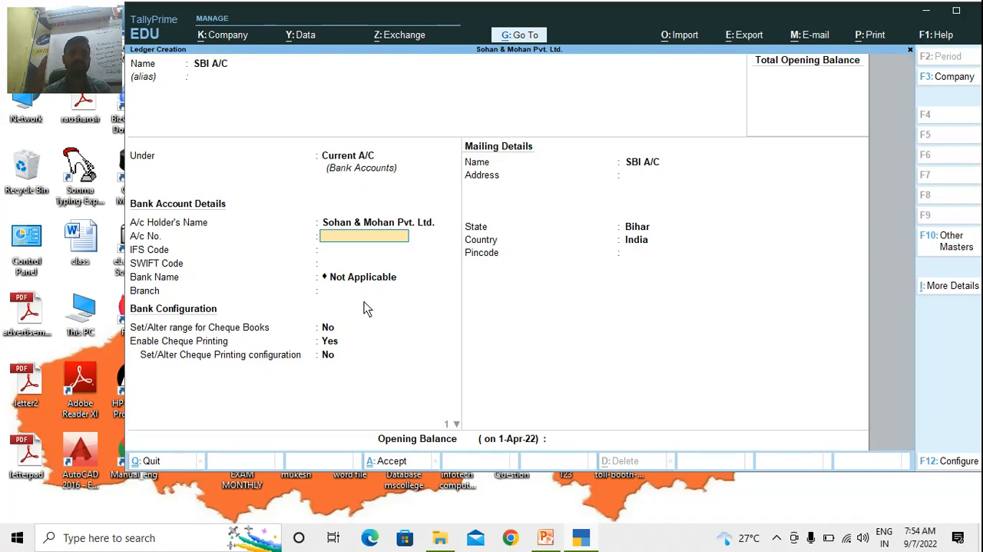
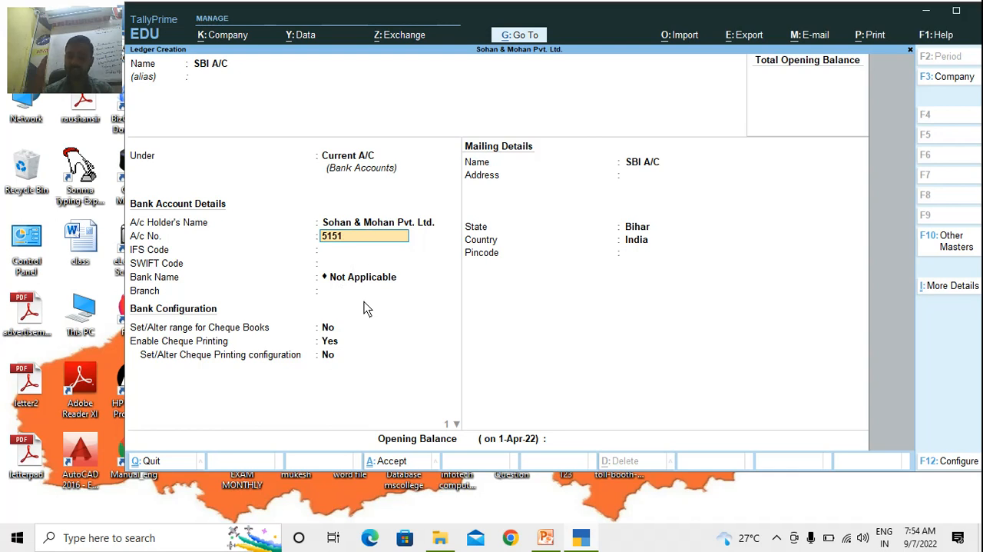
# Fill in the SBI ledger's bank account number and set its IFS code to SBIN0005313
pyautogui.press('Return')
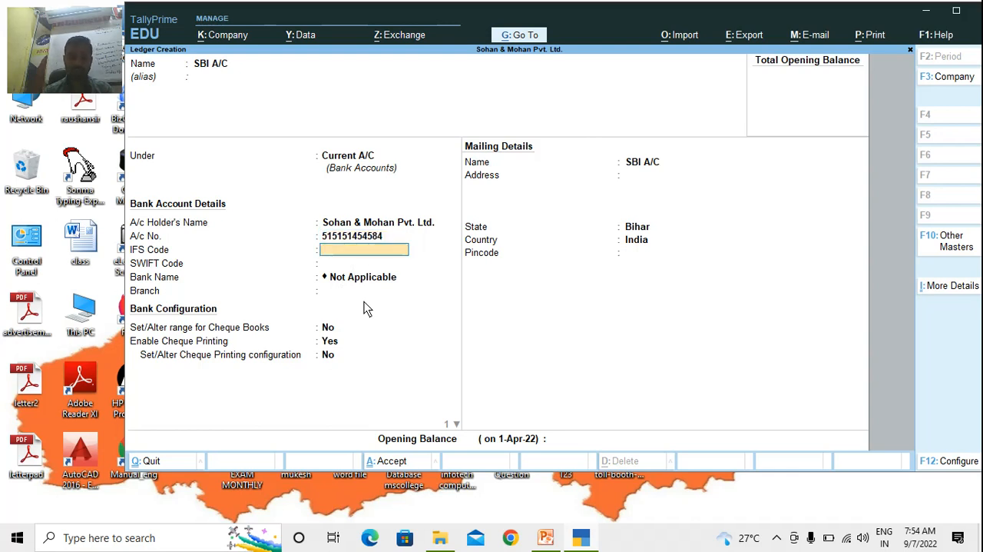
pyautogui.write('SBIN000')
pyautogui.write('5313')
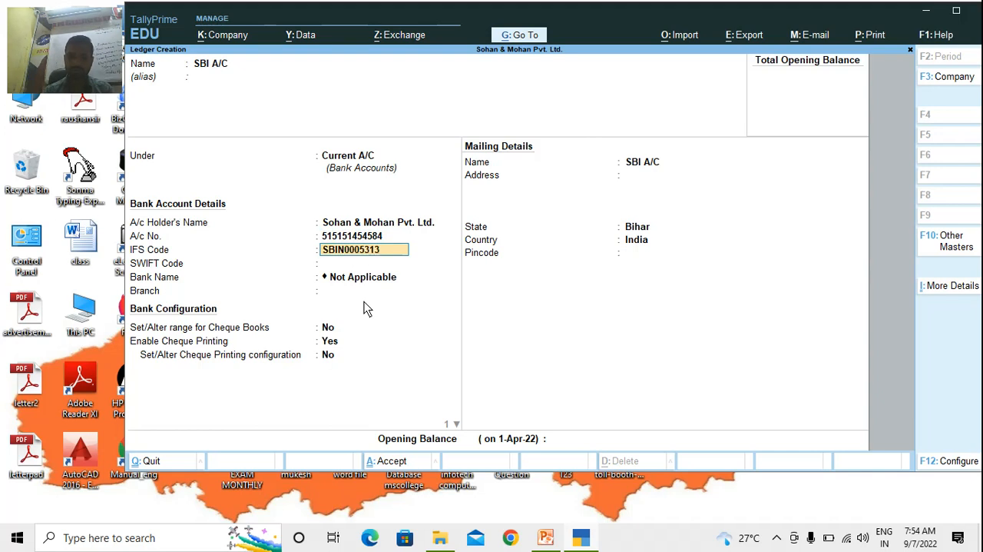
pyautogui.press('Return')
pyautogui.press('Return')
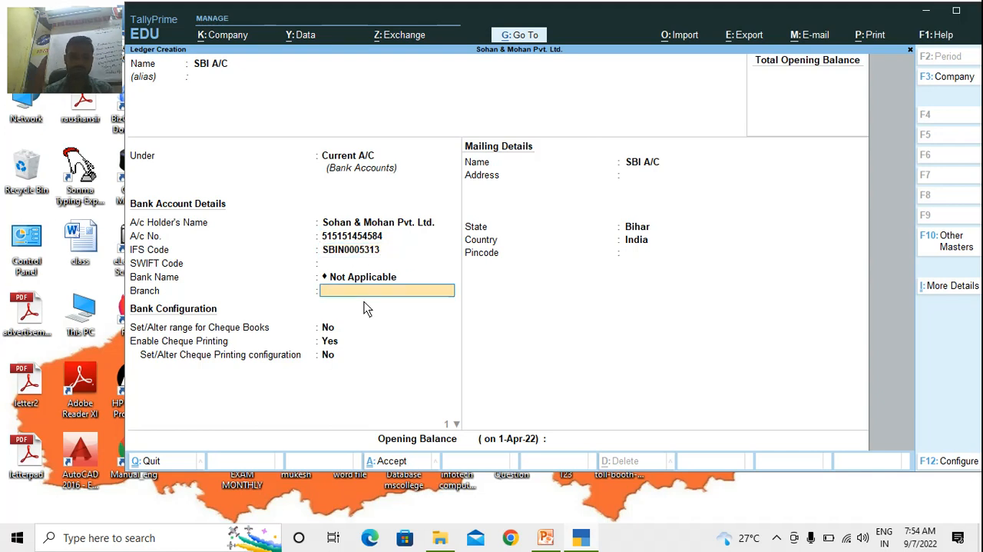
pyautogui.press('BackSpace')
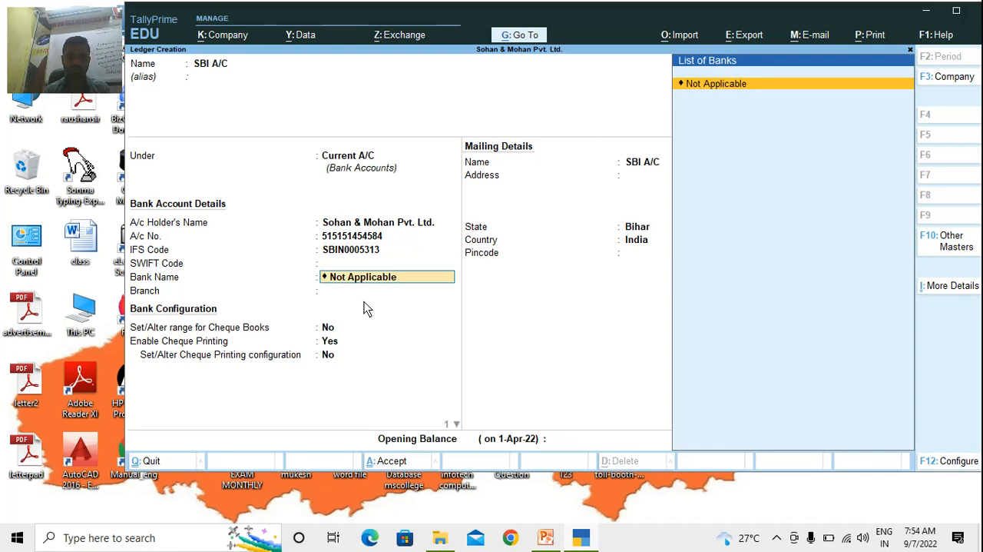
pyautogui.write('Bi')
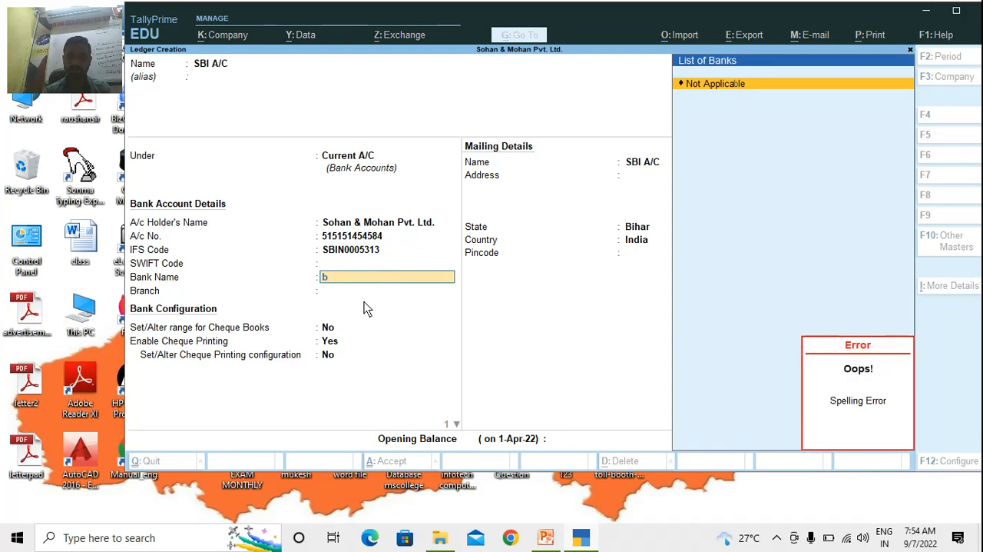
pyautogui.press('Return')
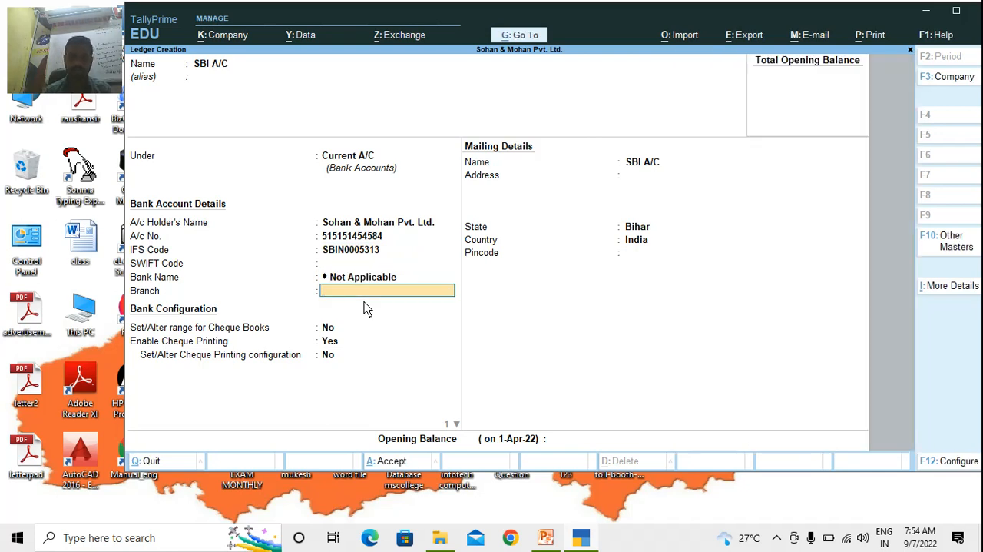
# Set the bank branch to Motihari, keep the remaining defaults and accept the SBI A/C ledger
pyautogui.write('Motihari')
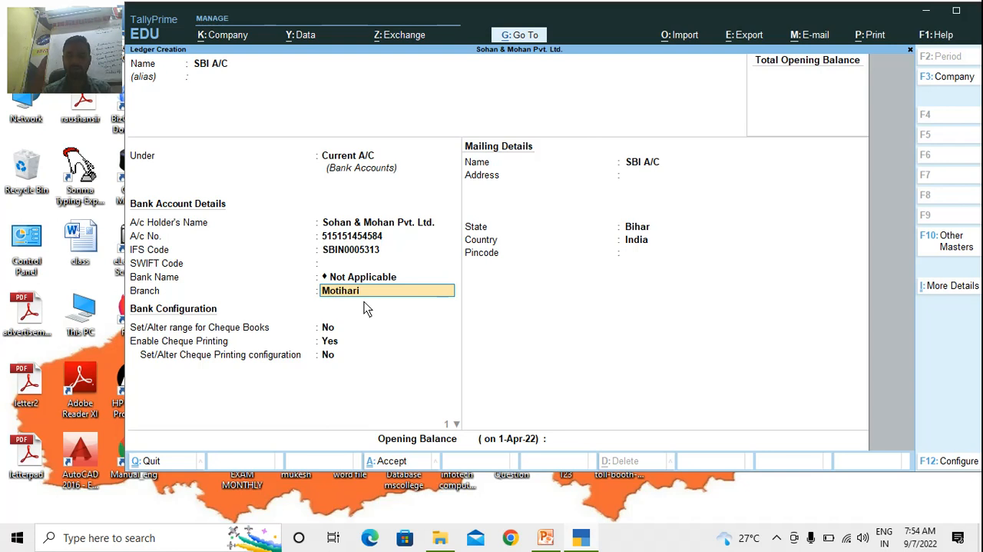
pyautogui.press('Return')
pyautogui.press('Return')
pyautogui.press('Return')
pyautogui.press('Return')
pyautogui.press('Return')
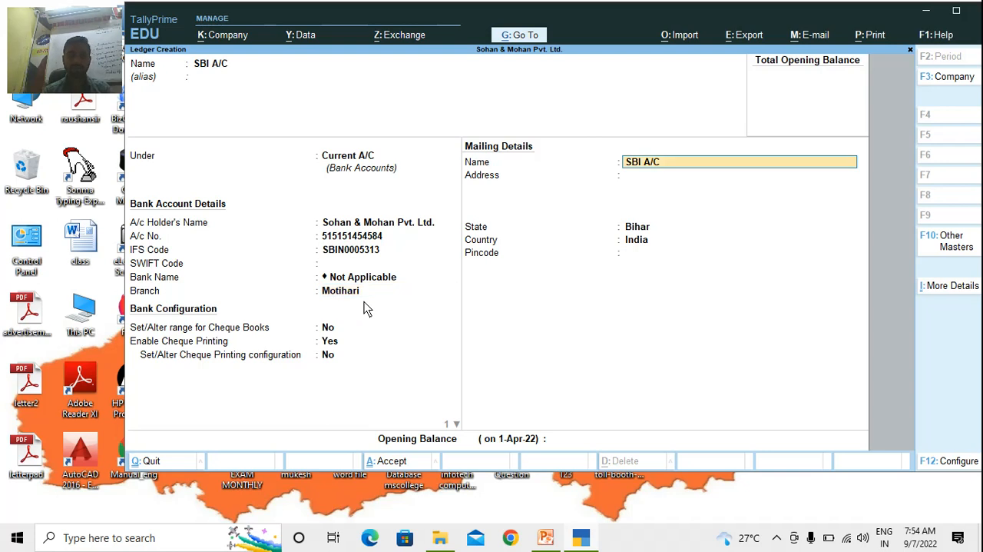
pyautogui.press('Return')
pyautogui.press('Return')
pyautogui.press('Return')
pyautogui.press('Return')
pyautogui.press('Return')
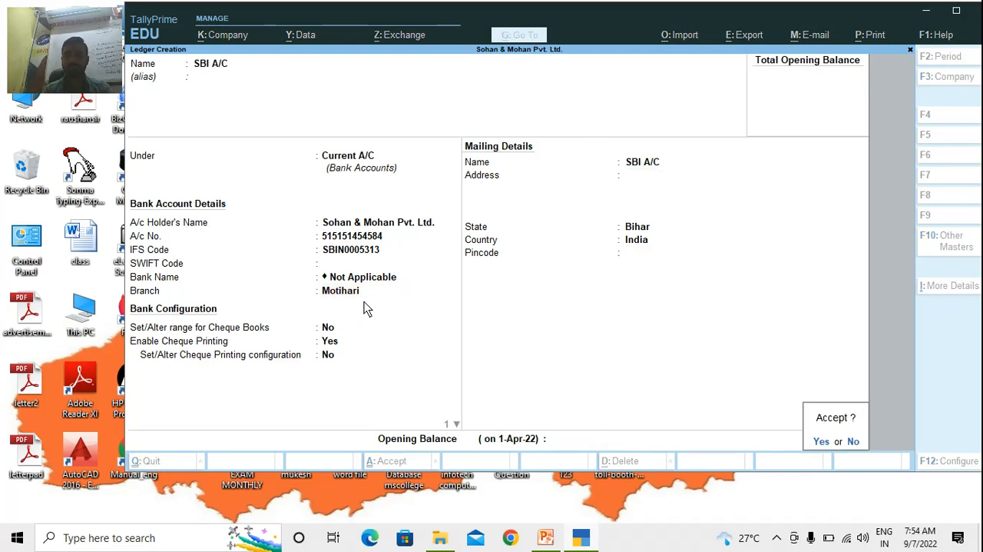
# Name the new ledger HDFC, keep it under the Current A/C group and fill in its bank account number
pyautogui.press('Return')
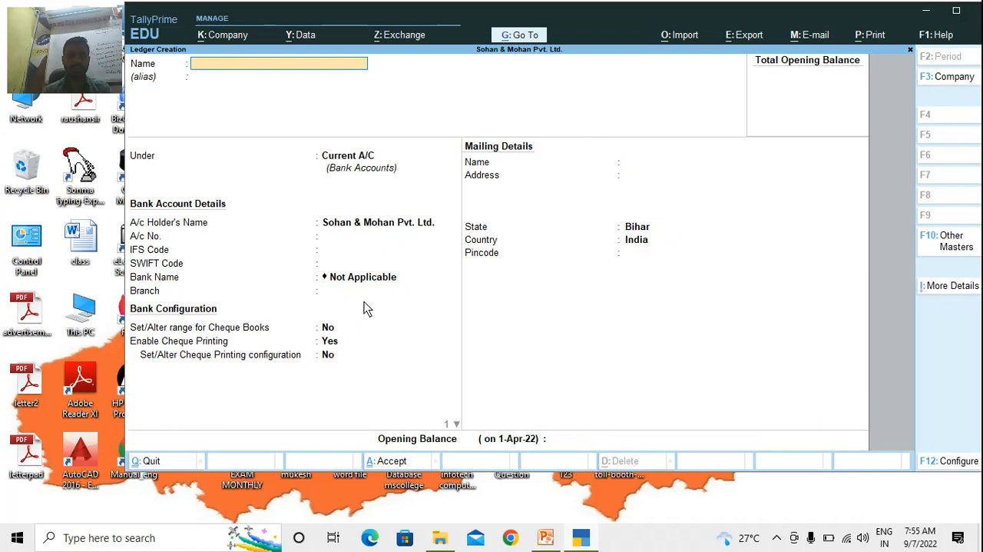
pyautogui.write('HDFC')
pyautogui.press('Return')
pyautogui.press('Return')
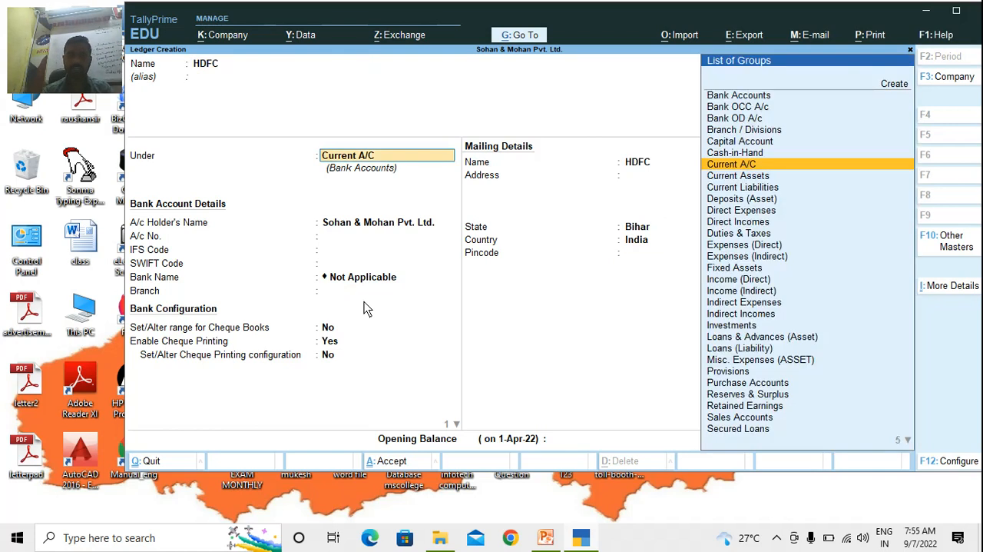
pyautogui.press('Return')
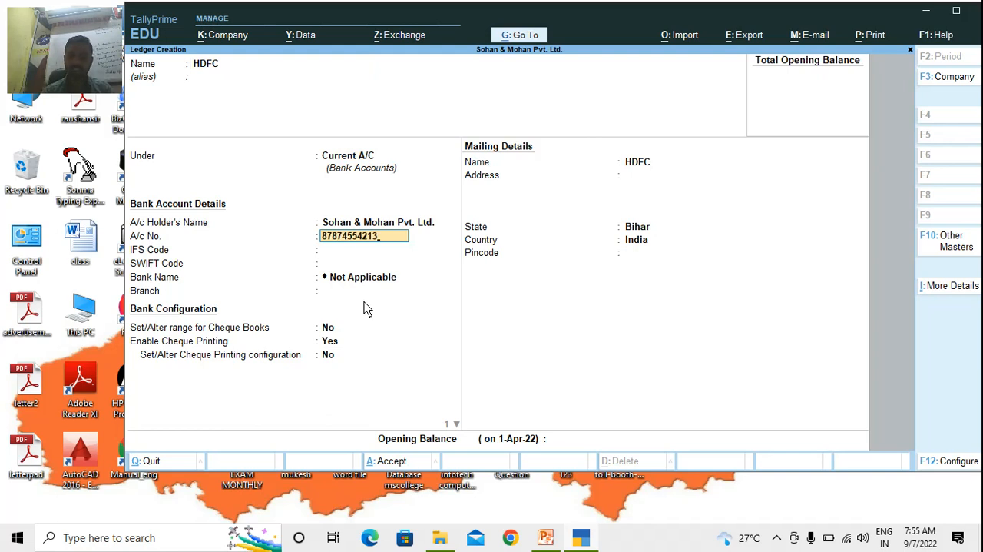
# Set the HDFC ledger's IFS code to HDFC0005252, keep the remaining defaults and accept the ledger
pyautogui.press('Return')
pyautogui.write('HDF')
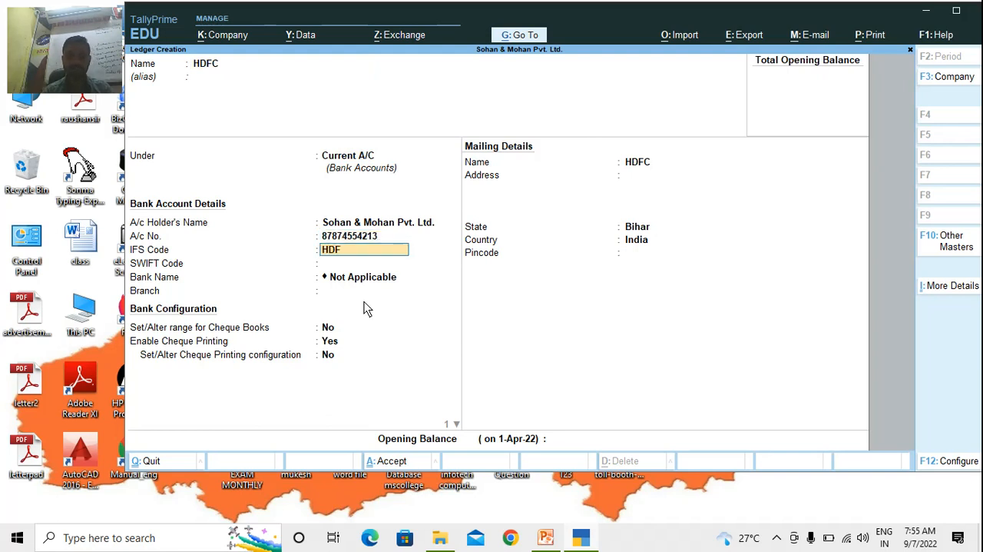
pyautogui.write('C0005252')
pyautogui.press('Return')
pyautogui.press('Return')
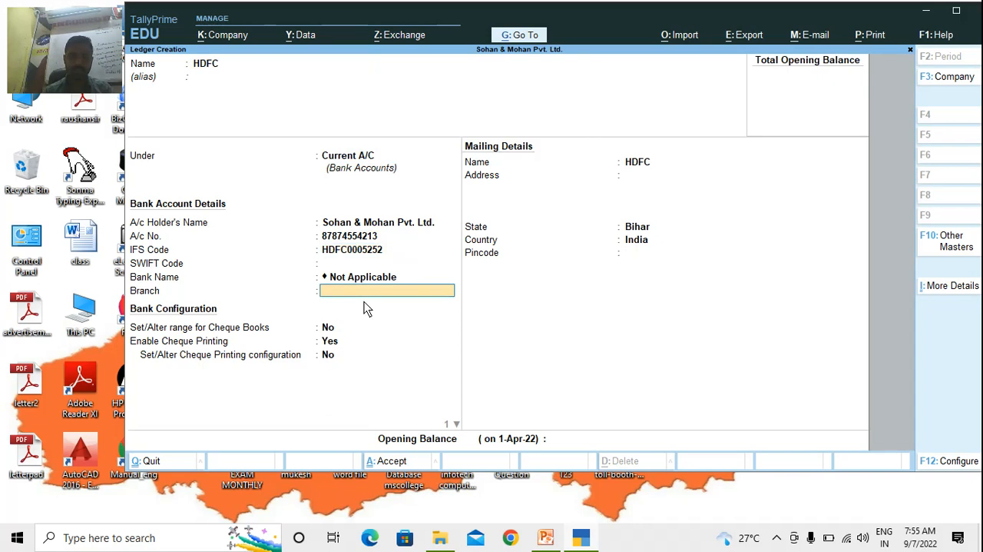
pyautogui.press('Return')
pyautogui.press('Return')
pyautogui.press('Return')
pyautogui.press('Return')
pyautogui.press('Return')
pyautogui.press('Return')
pyautogui.press('Return')
pyautogui.press('Return')
pyautogui.press('Return')
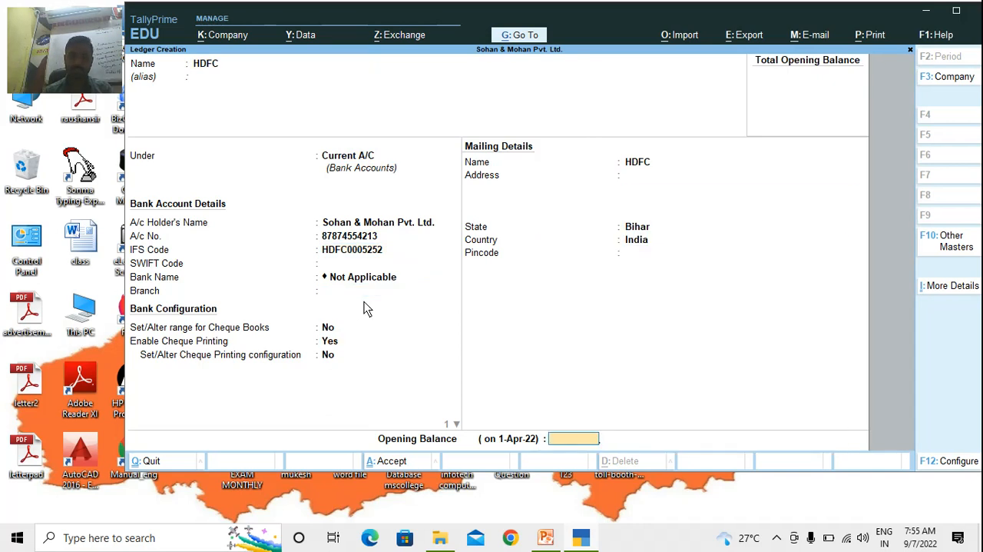
pyautogui.press('Return')
pyautogui.press('y')
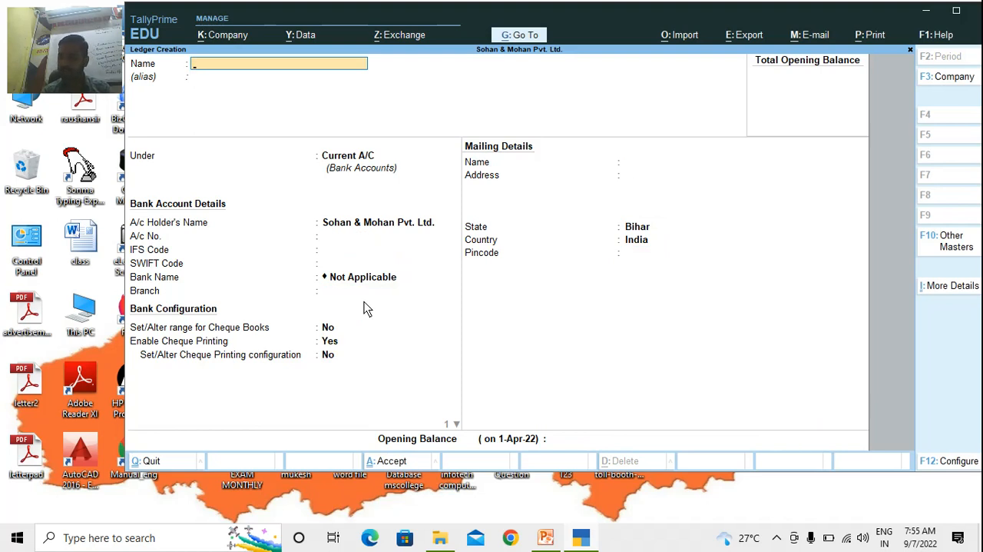
# Name the next ledger Room Rent (Security A/C) and leave its alias empty
pyautogui.write('Room Ren')
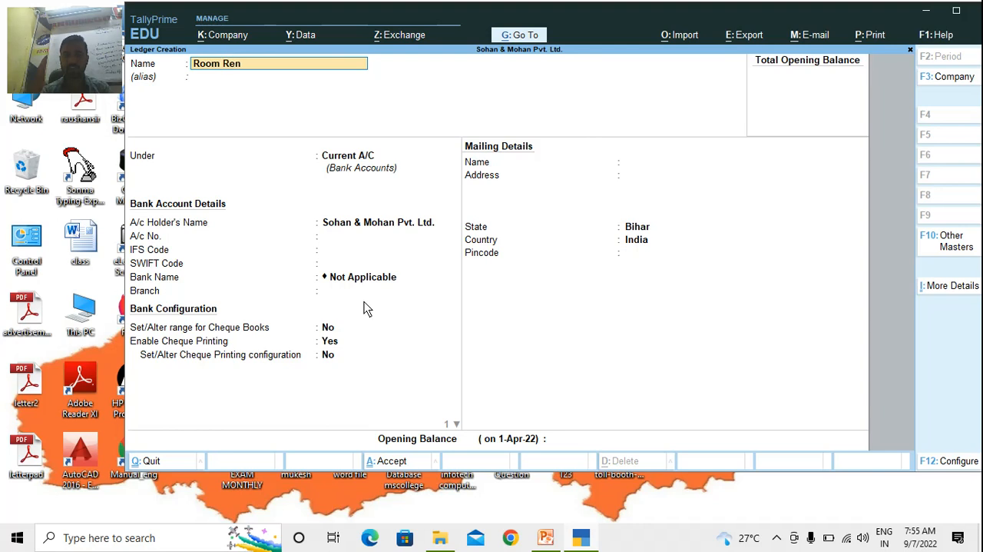
pyautogui.write('t (Security A/')
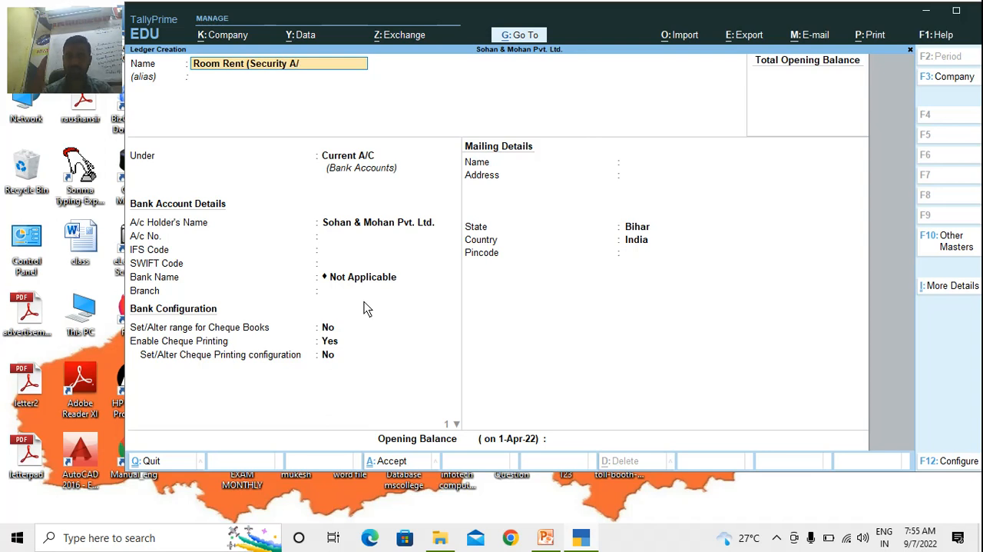
pyautogui.write('C)')
pyautogui.press('Return')
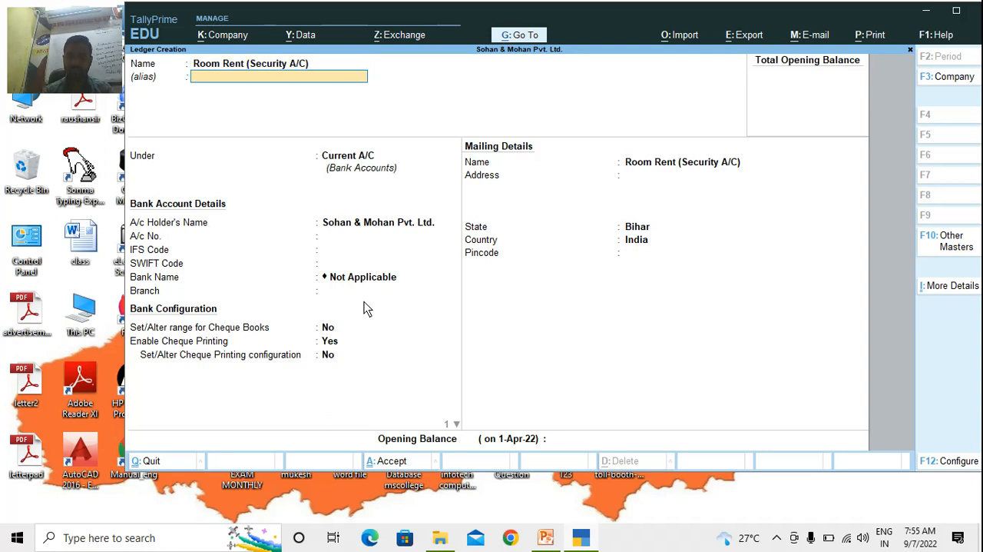
pyautogui.press('Return')
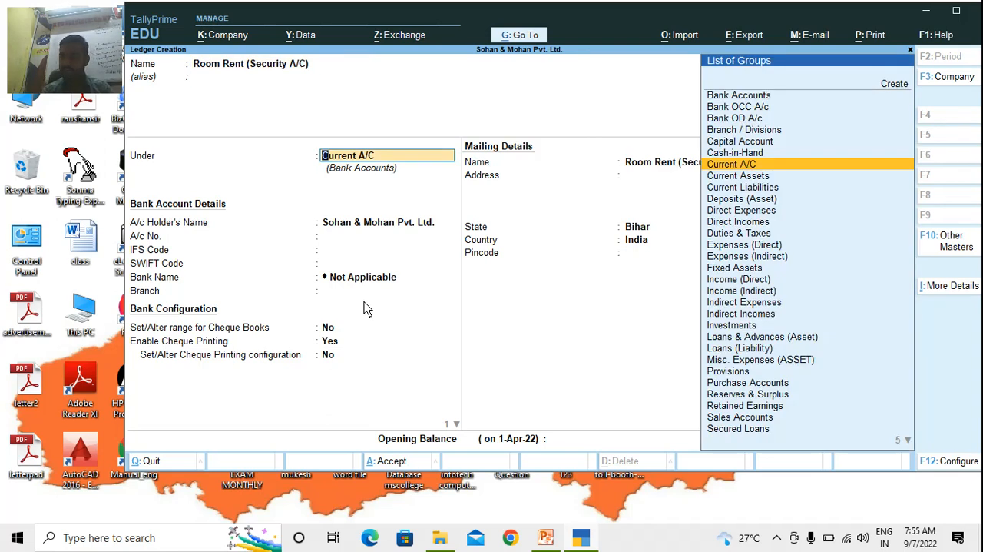
# Place the room rent ledger under Indirect Expenses, keep the remaining defaults and accept it
pyautogui.write('Indir')
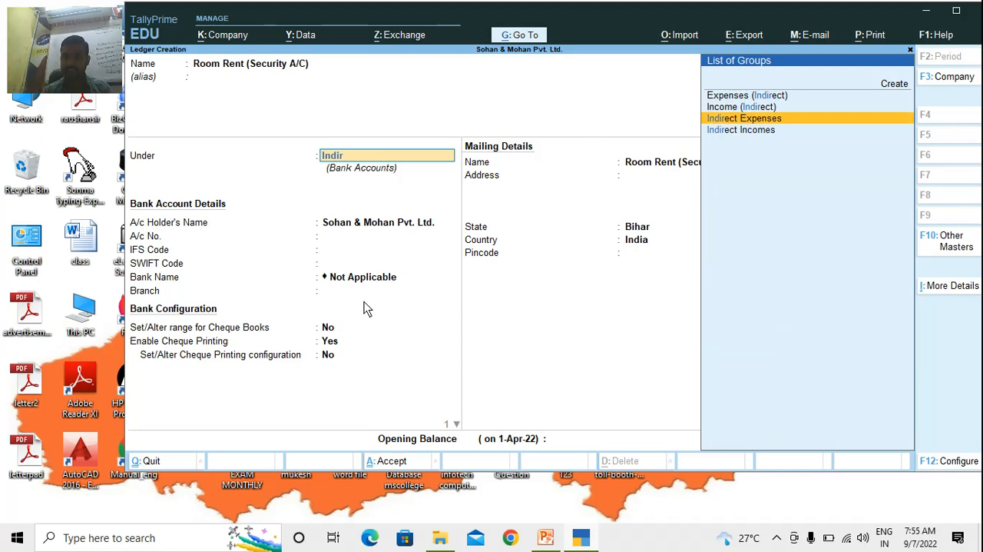
pyautogui.press('Return')
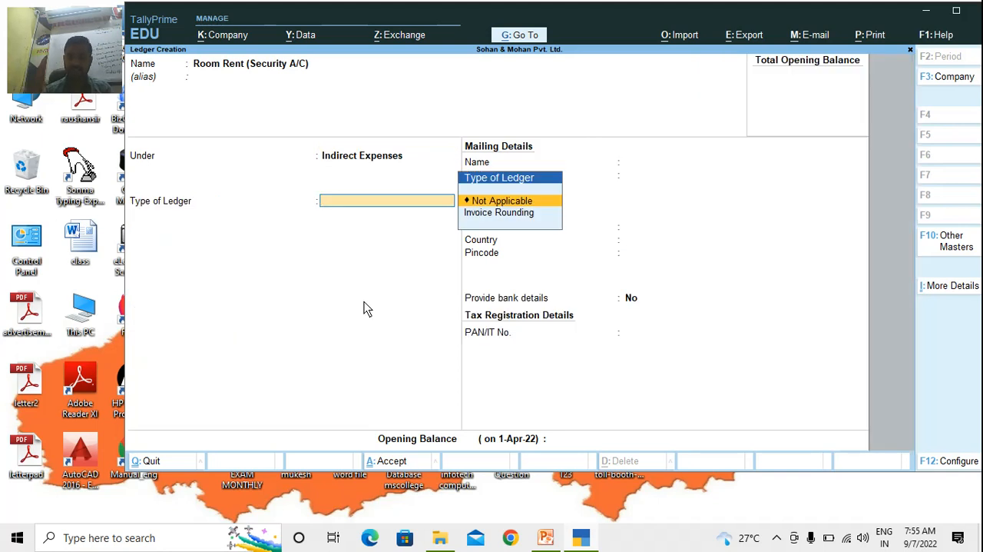
pyautogui.press('Return')
pyautogui.press('Return')
pyautogui.press('Return')
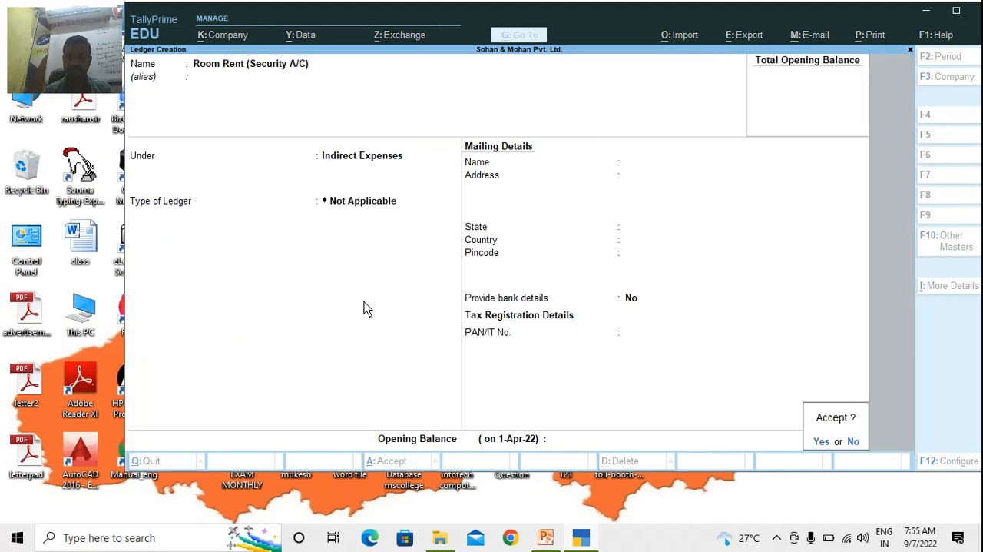
pyautogui.press('Return')
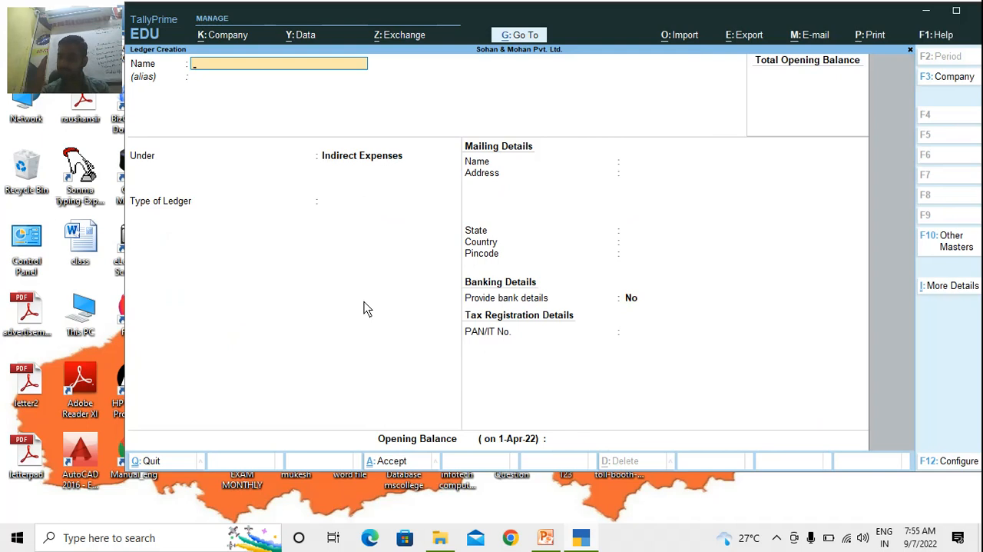
# Create a ledger named Purchase A/C under Purchase Accounts with ledger type Not Applicable and default settings
pyautogui.write('Purchase')
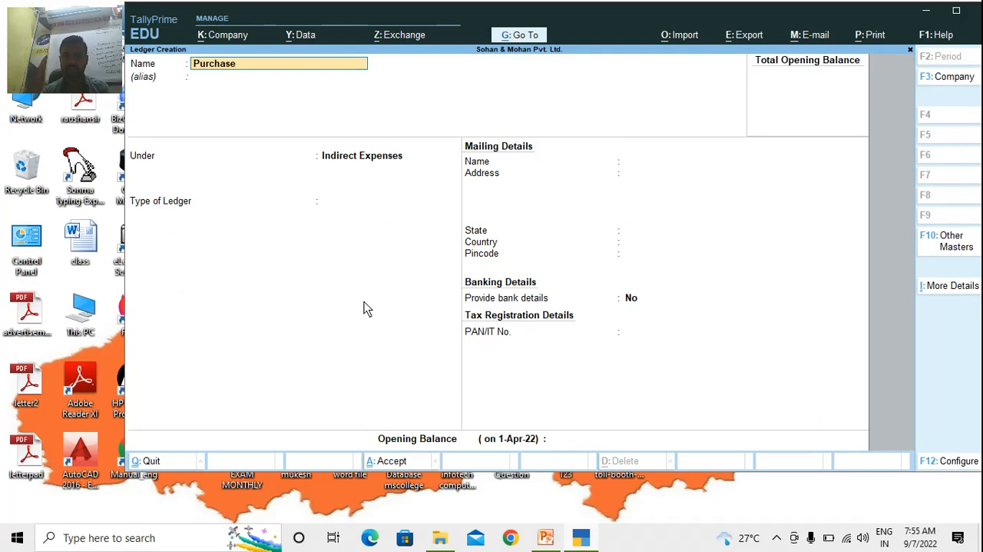
pyautogui.write(' A/C')
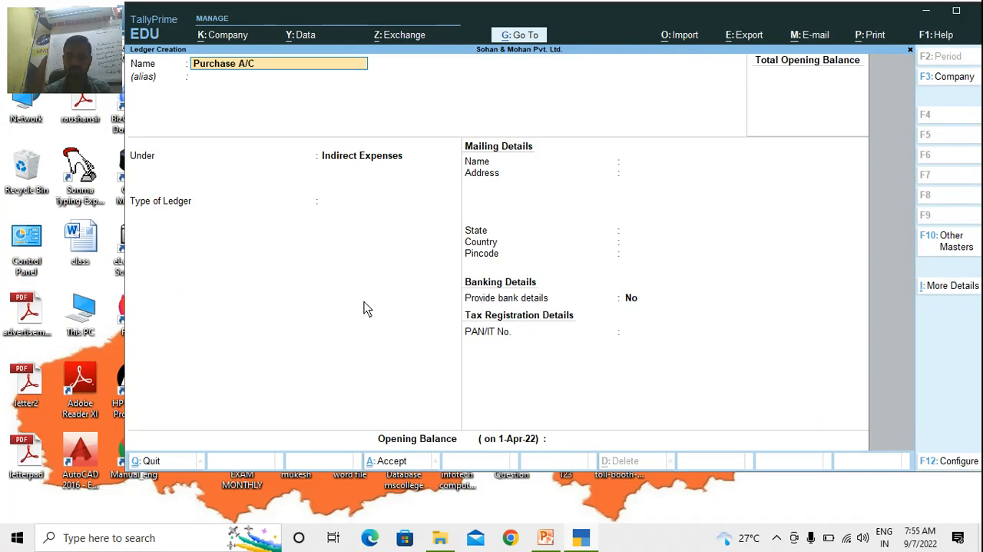
pyautogui.press('Return')
pyautogui.press('Return')
pyautogui.write('Purch')
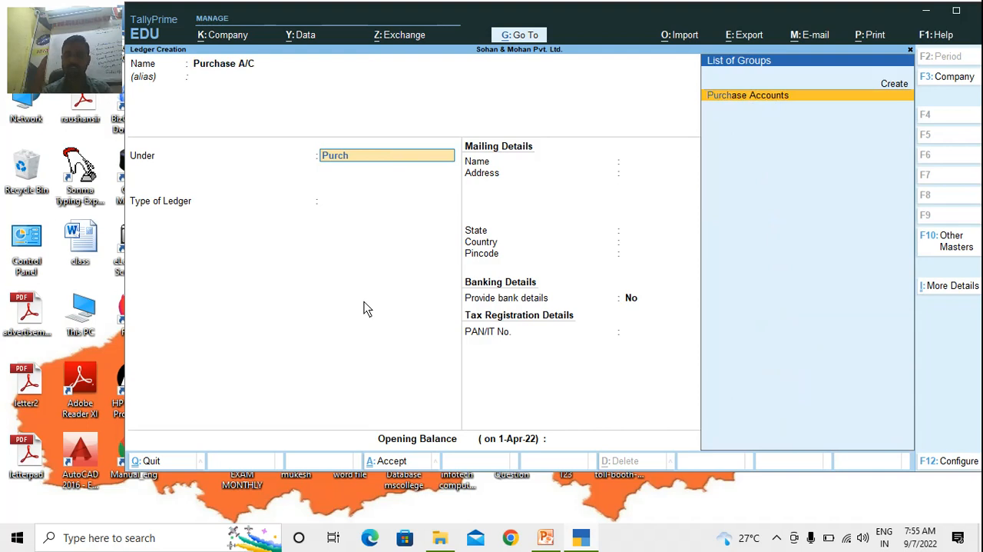
pyautogui.press('Return')
pyautogui.press('Return')
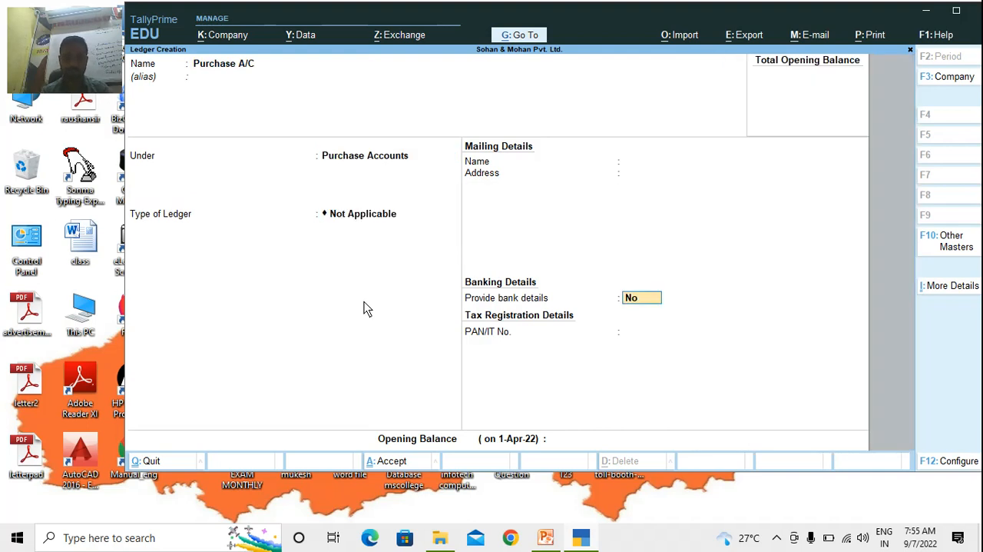
pyautogui.hotkey('ctrl', 'a')
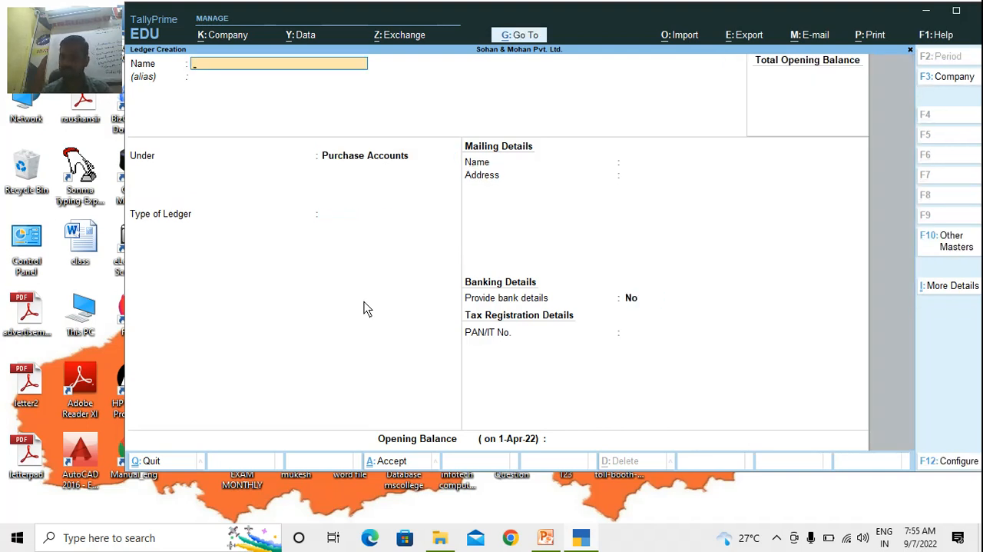
pyautogui.write('Suraj')
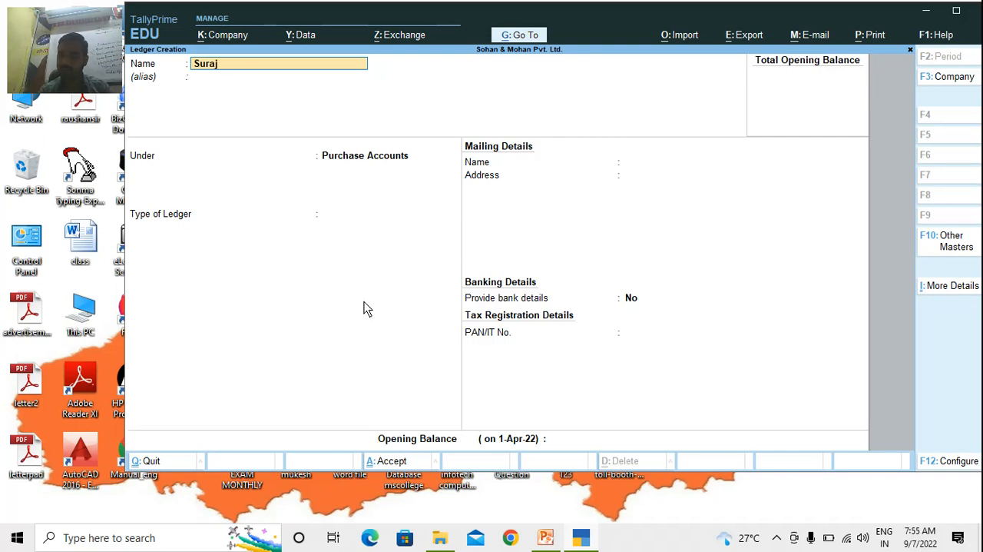
pyautogui.press('BackSpace')
pyautogui.press('BackSpace')
pyautogui.press('BackSpace')
pyautogui.press('BackSpace')
pyautogui.press('BackSpace')
# Create a ledger named Ramesh Traders A/C under Sundry Creditors, keeping the default settings
pyautogui.write('Ra')
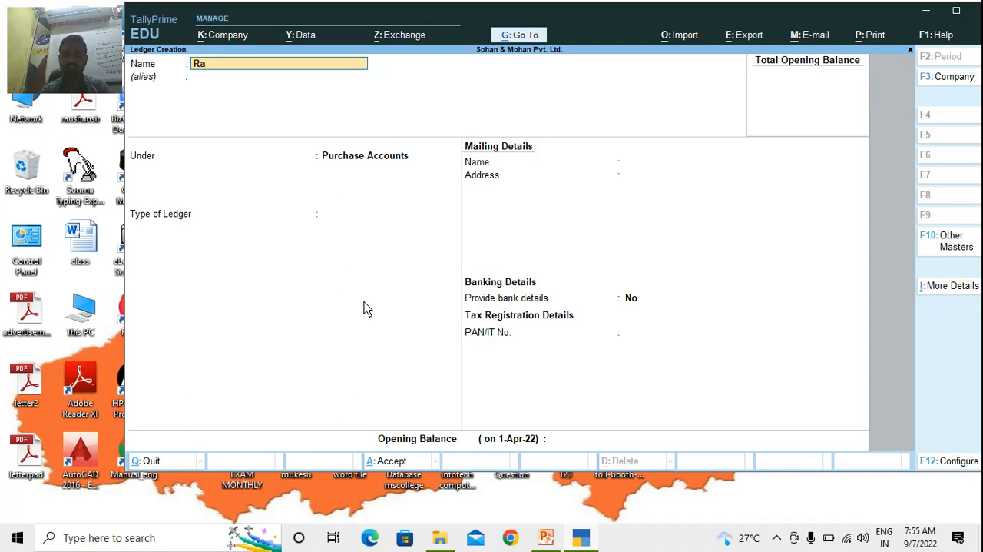
pyautogui.write('mesh Traders A')
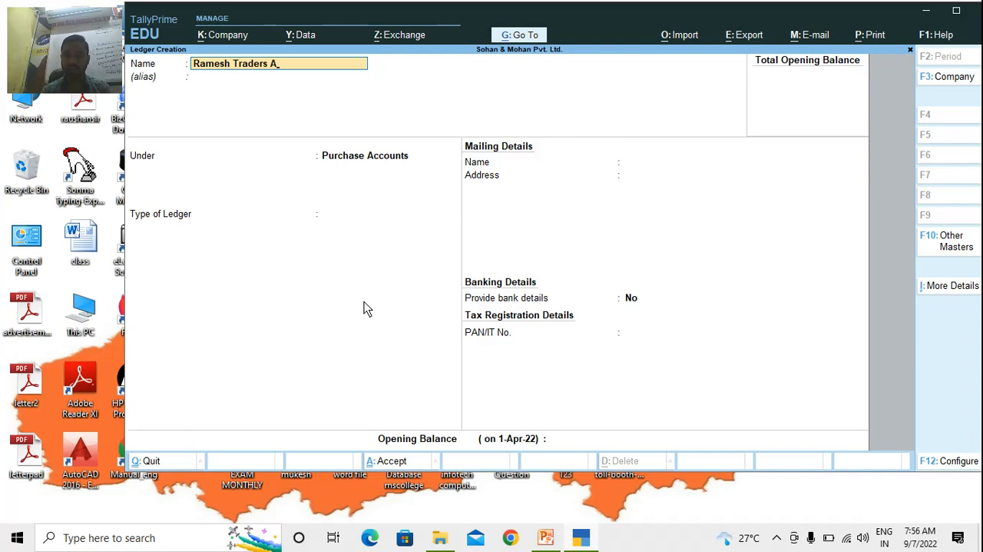
pyautogui.write('/C')
pyautogui.press('Return')
pyautogui.press('Return')
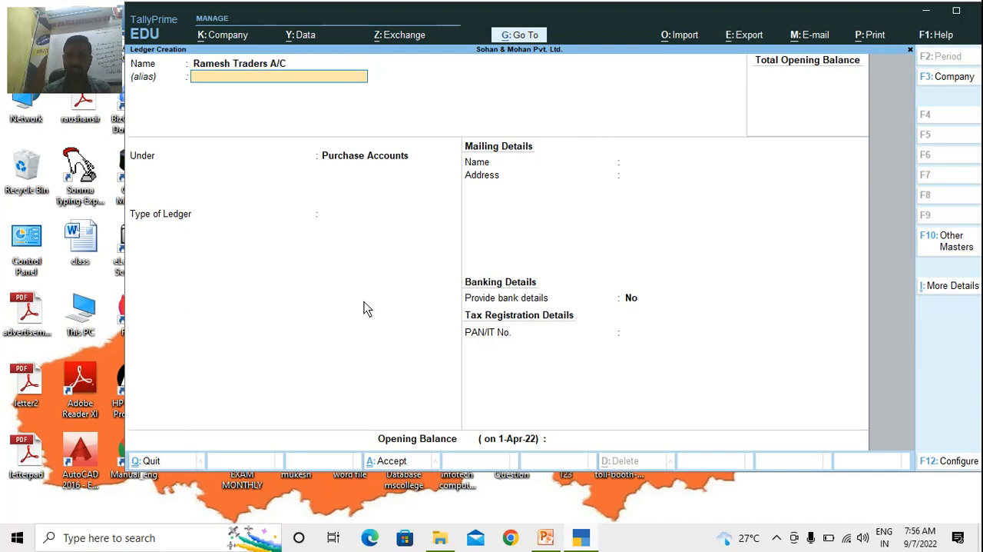
pyautogui.write('Sund')
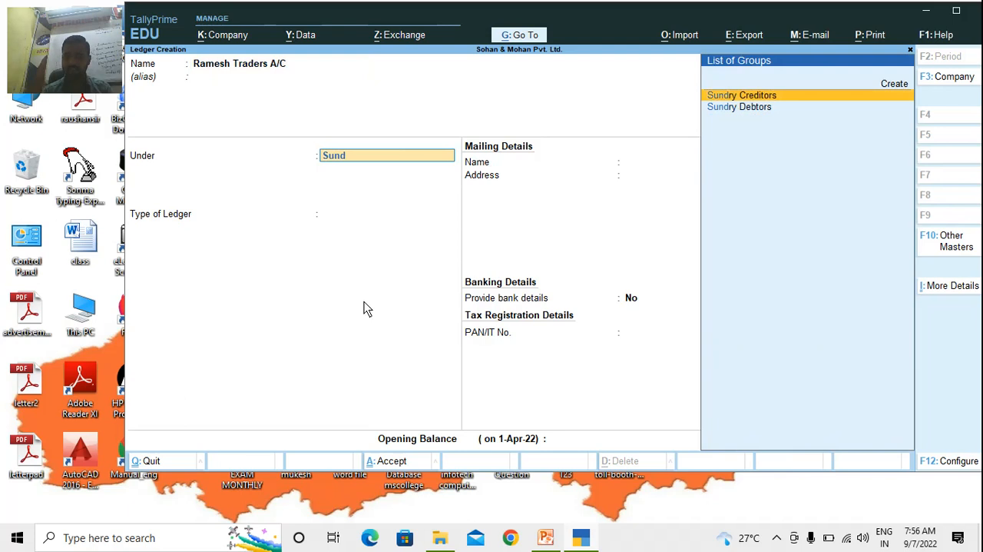
pyautogui.press('Return')
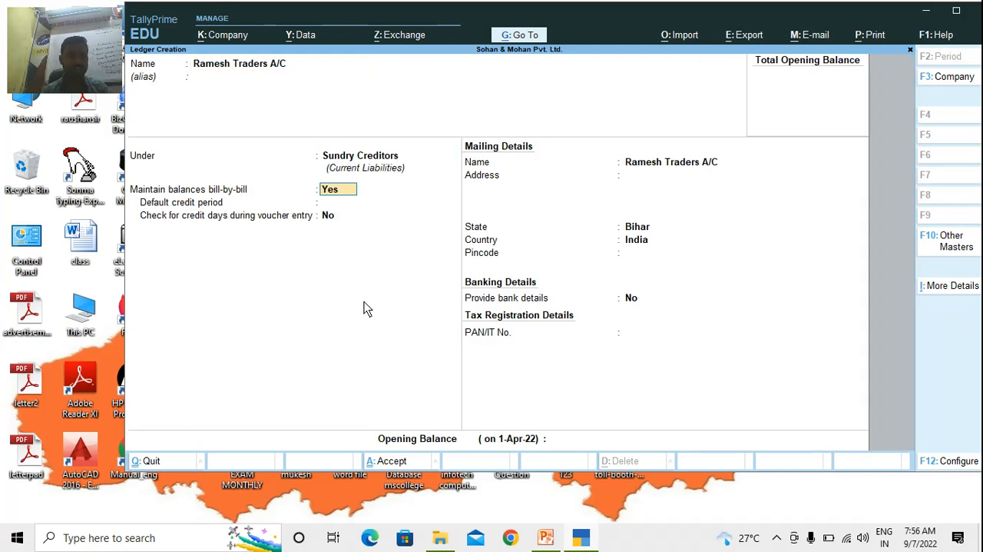
pyautogui.hotkey('ctrl', 'a')
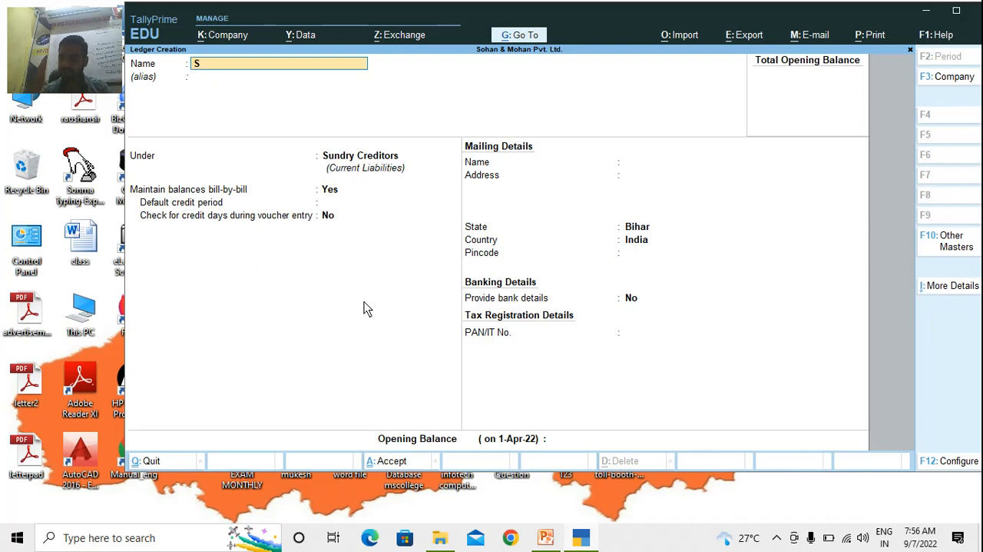
# Create a ledger named Suraj Traders A/C under Sundry Creditors, keeping the default settings
pyautogui.write('Suraj Traders A/')
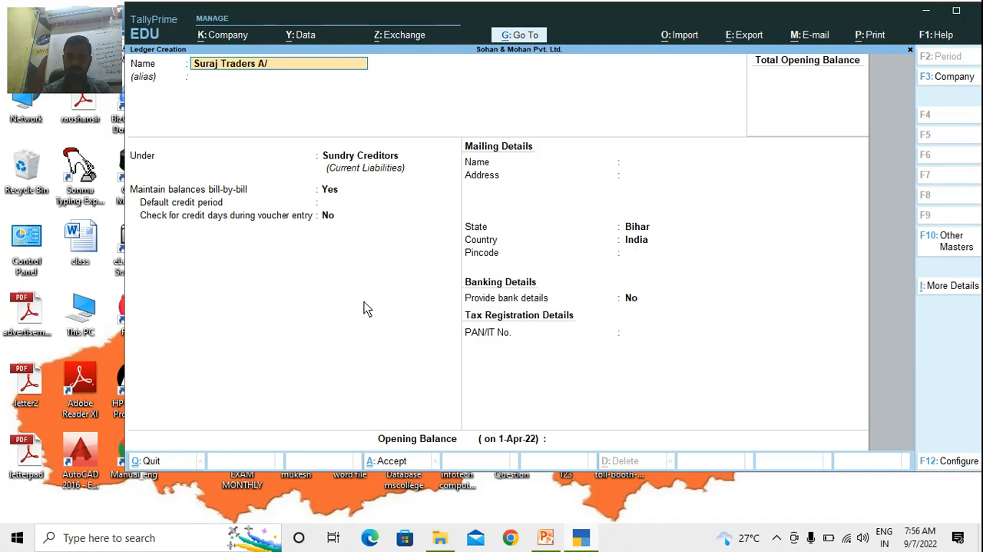
pyautogui.write('C')
pyautogui.press('Return')
pyautogui.press('Return')
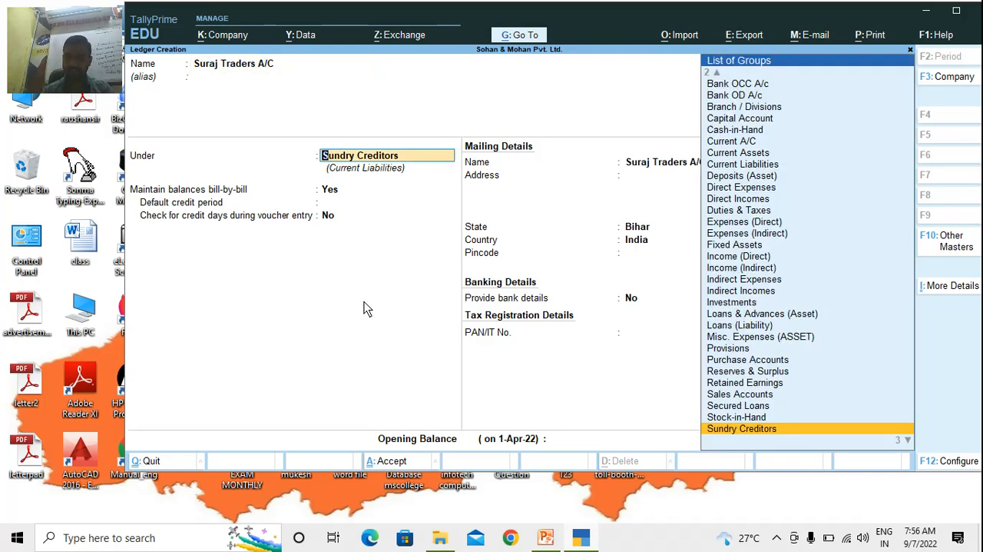
pyautogui.press('Return')
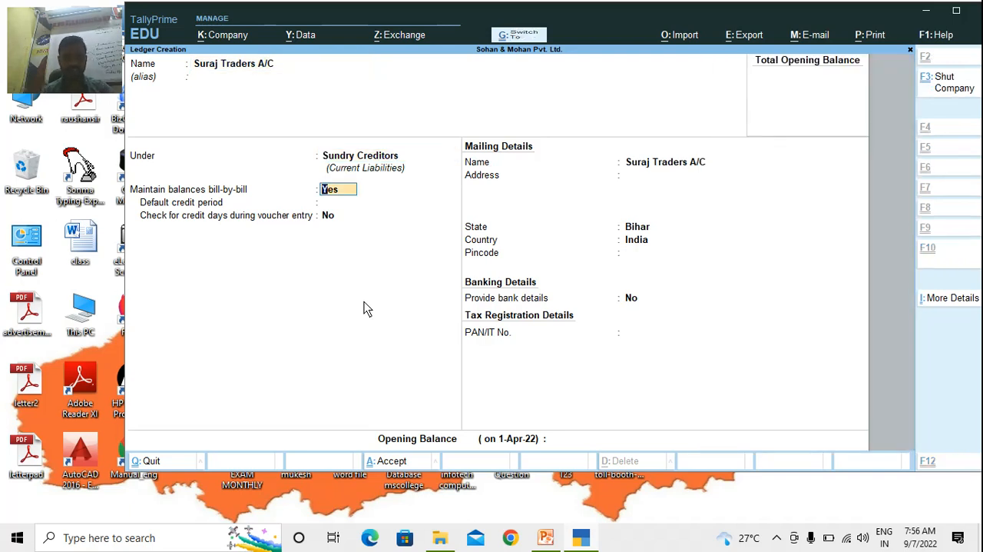
pyautogui.hotkey('ctrl', 'a')
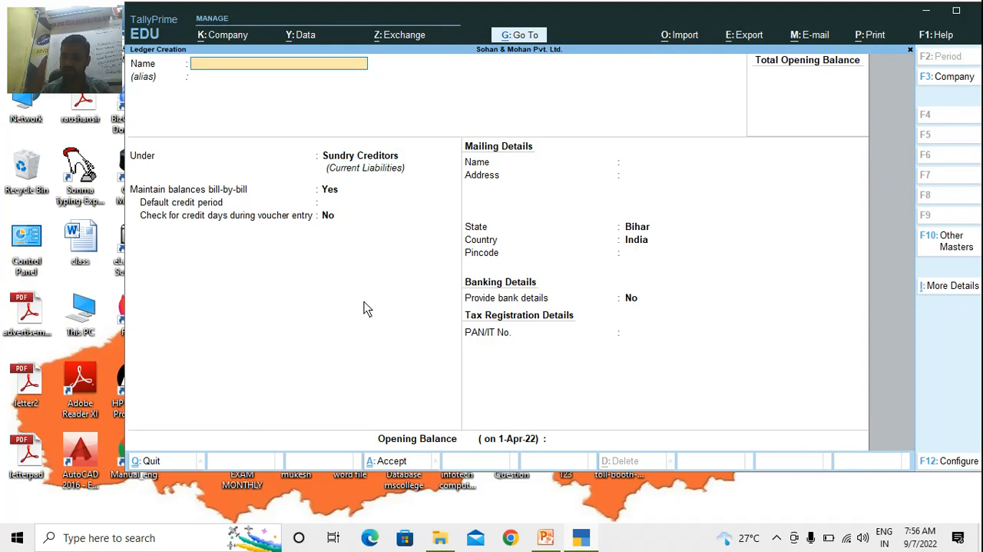
pyautogui.write('Bonus A/C')
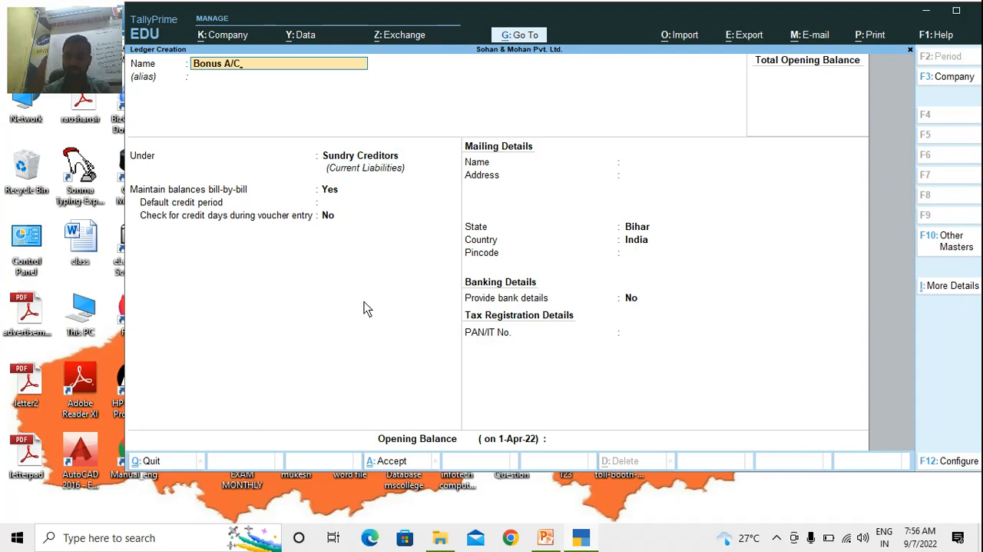
pyautogui.press('Return')
pyautogui.press('BackSpace')
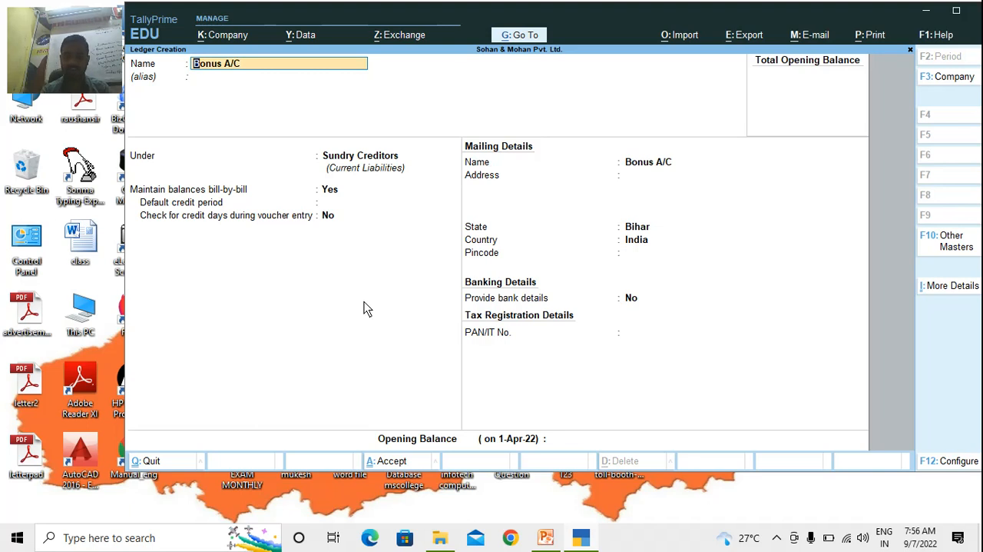
# Replace the name of the new ledger with Bonus Reward A/C, leaving the alias blank
pyautogui.write('Bonus Reware')
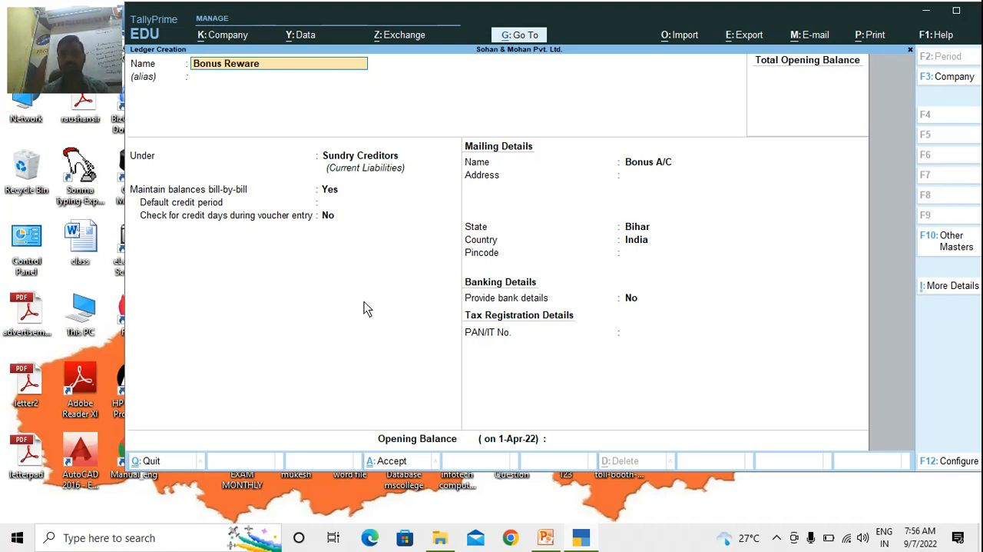
pyautogui.press('BackSpace')
pyautogui.write('d A/C')
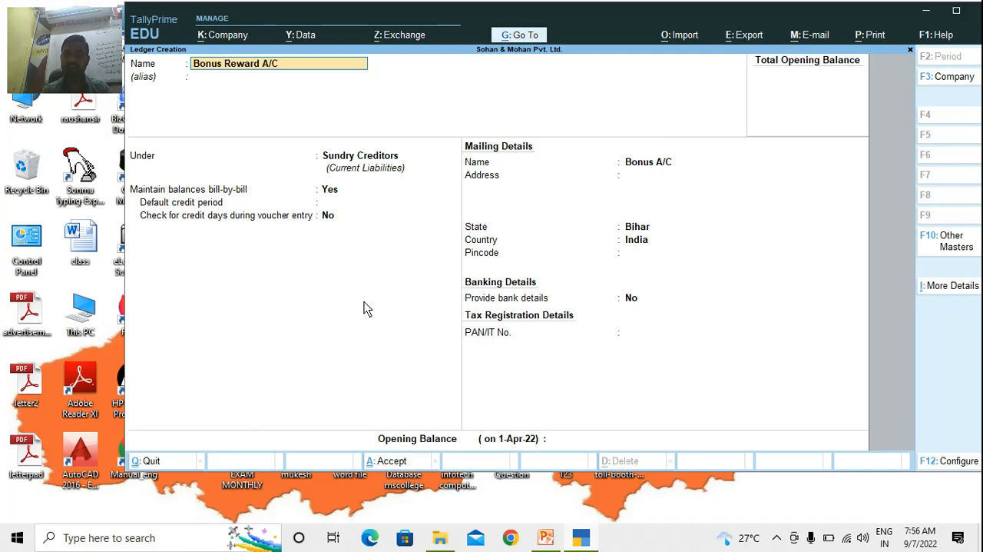
pyautogui.press('Return')
pyautogui.press('Return')
# Place the bonus reward ledger under Indirect Incomes, keep its ledger type Not Applicable and accept it
pyautogui.write('In')
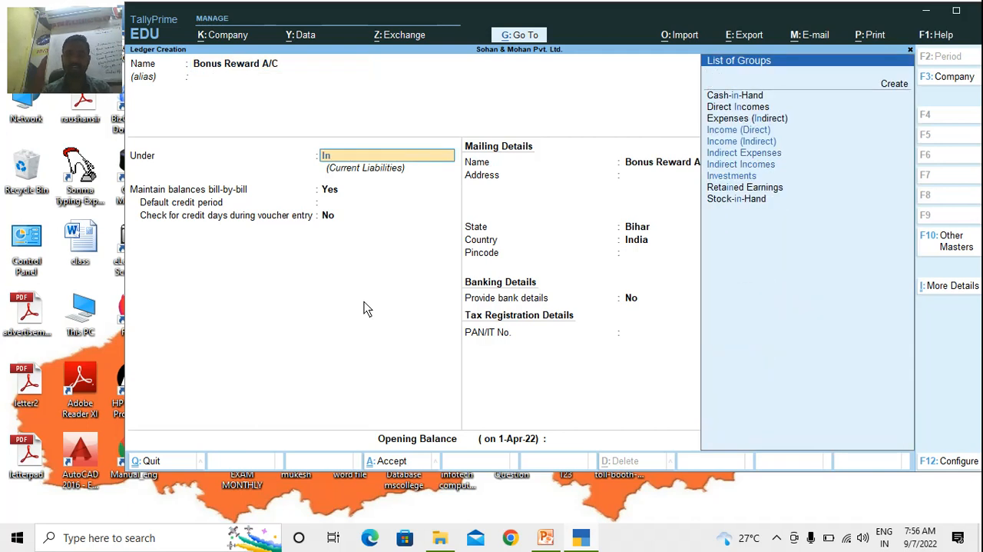
pyautogui.write('dire')
pyautogui.press('Down')
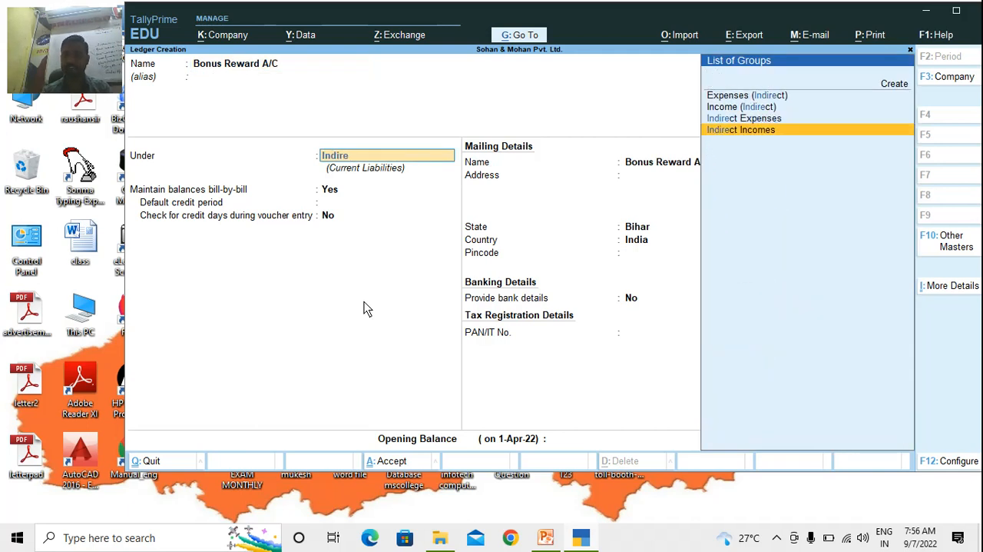
pyautogui.press('Return')
pyautogui.press('Return')
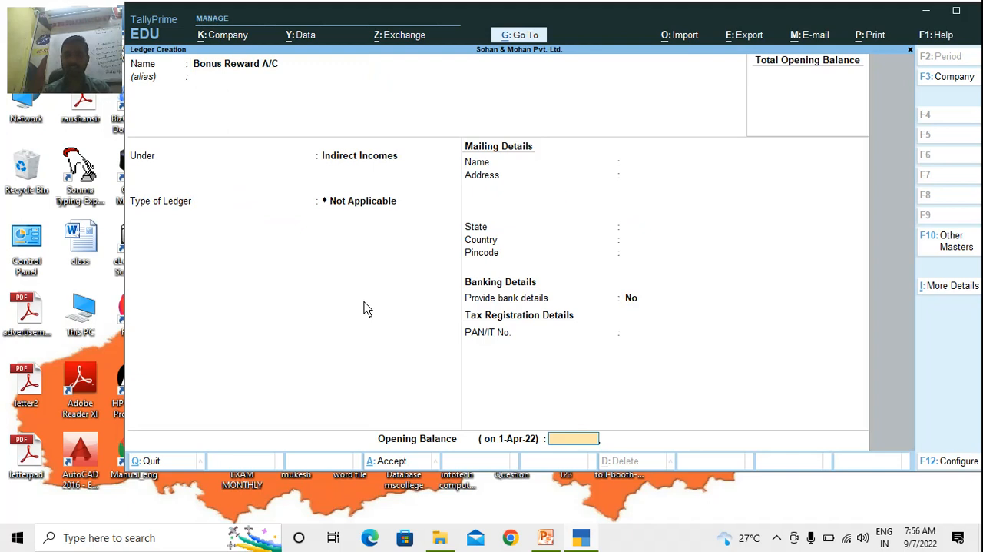
pyautogui.press('Return')
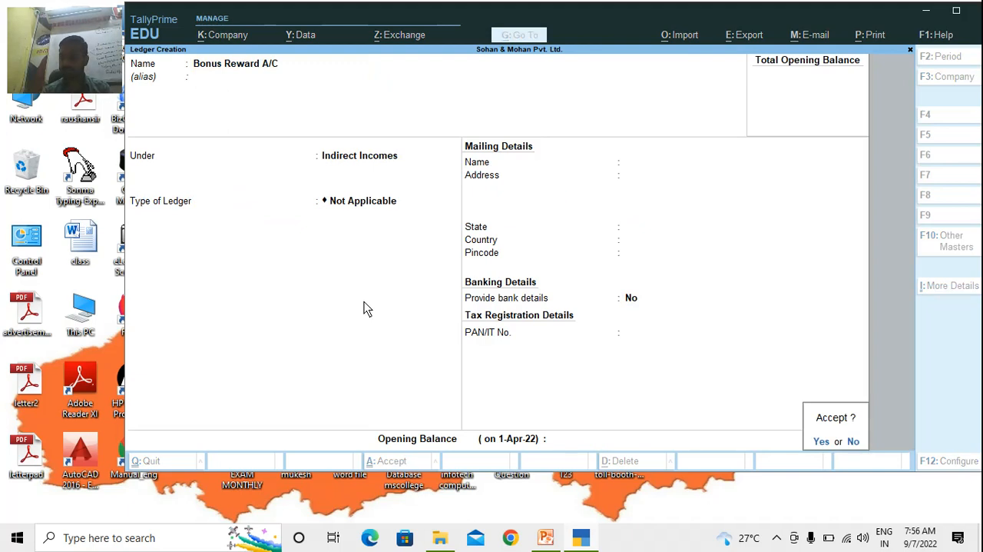
pyautogui.press('Return')
# Create a ledger named Electricity Expense under Indirect Expenses with ledger type Not Applicable and default settings
pyautogui.write('Re')
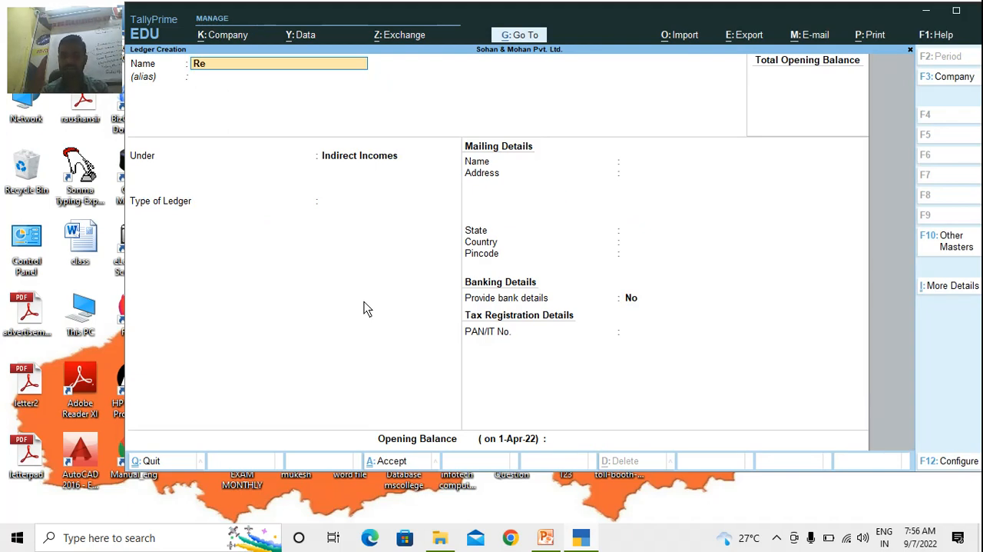
pyautogui.press('BackSpace')
pyautogui.press('BackSpace')
pyautogui.write('Electricity')
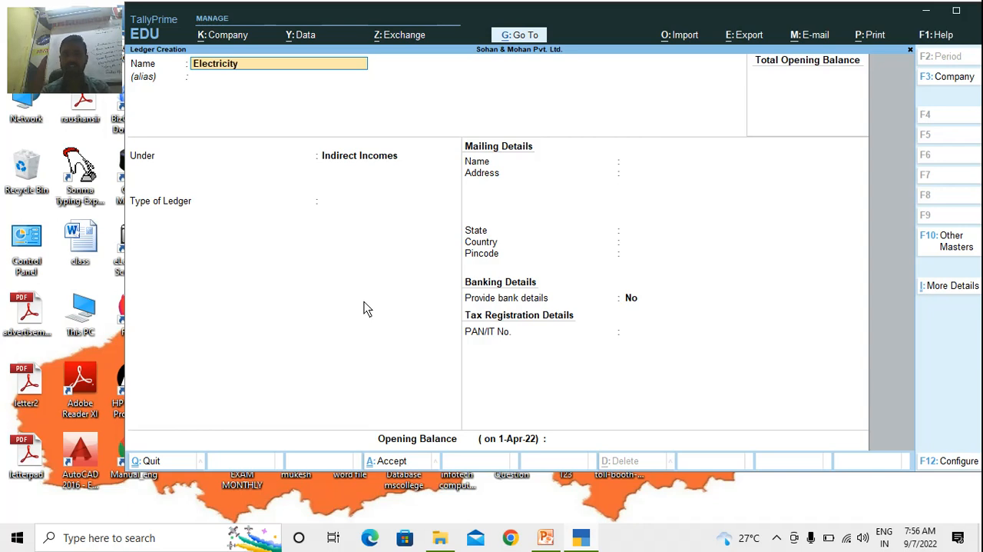
pyautogui.write(' Expense')
pyautogui.press('Return')
pyautogui.write('Indir')
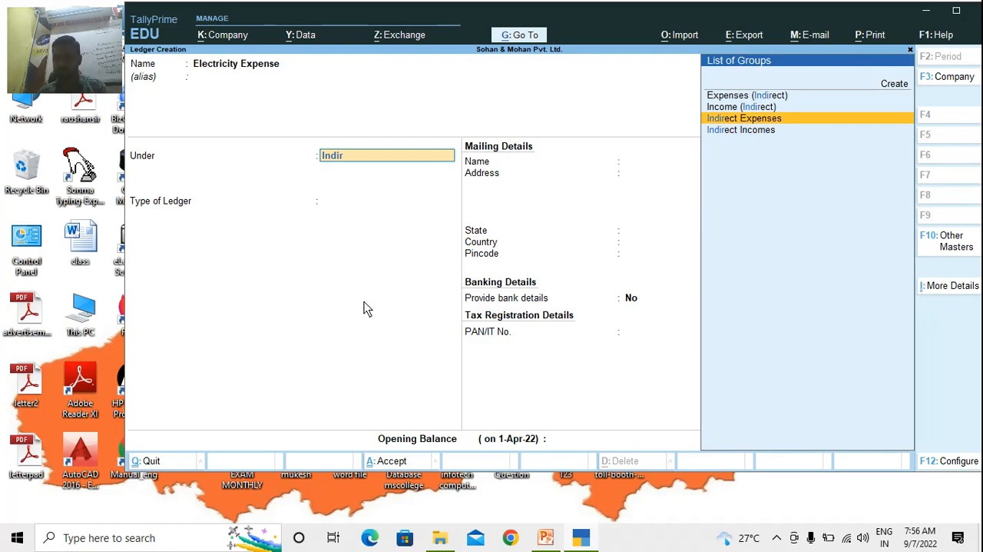
pyautogui.press('Return')
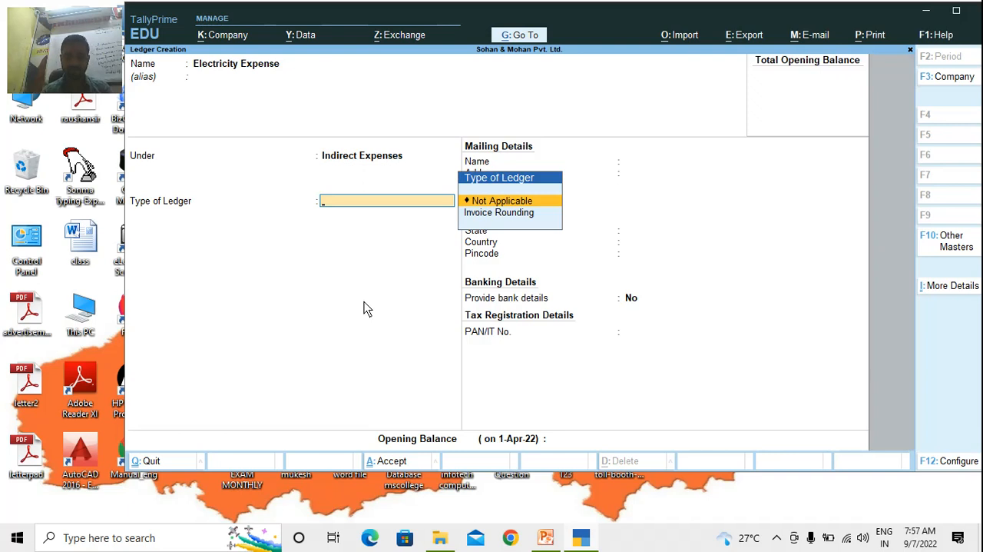
pyautogui.press('Return')
pyautogui.press('ctrl')
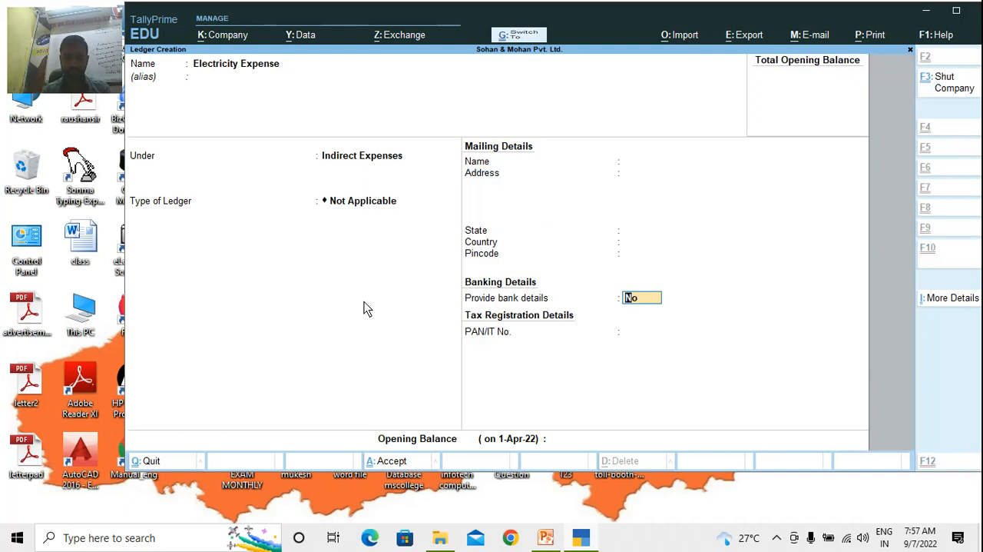
pyautogui.hotkey('ctrl', 'a')
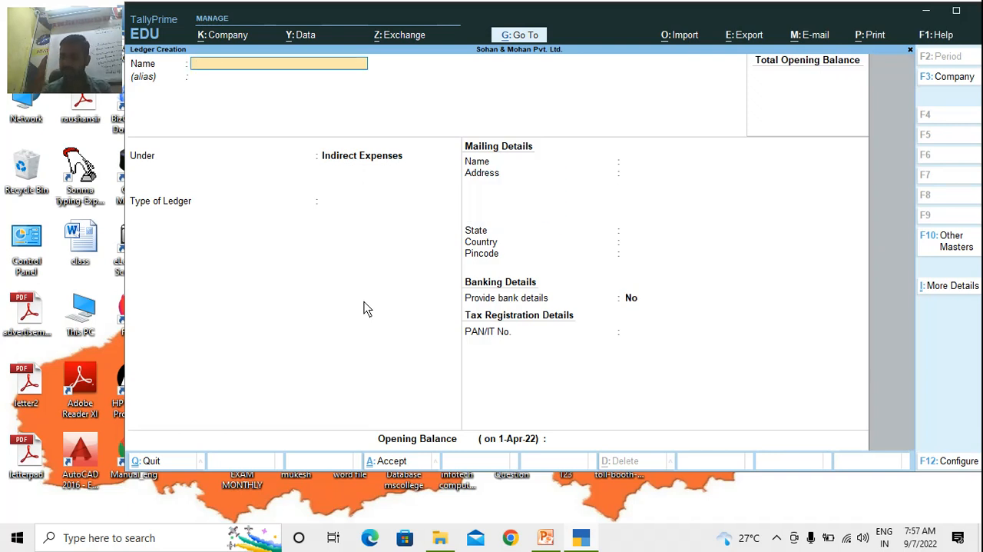
# Create a ledger named Salary A/C under Indirect Expenses with ledger type Not Applicable and default settings
pyautogui.write('Salary A')
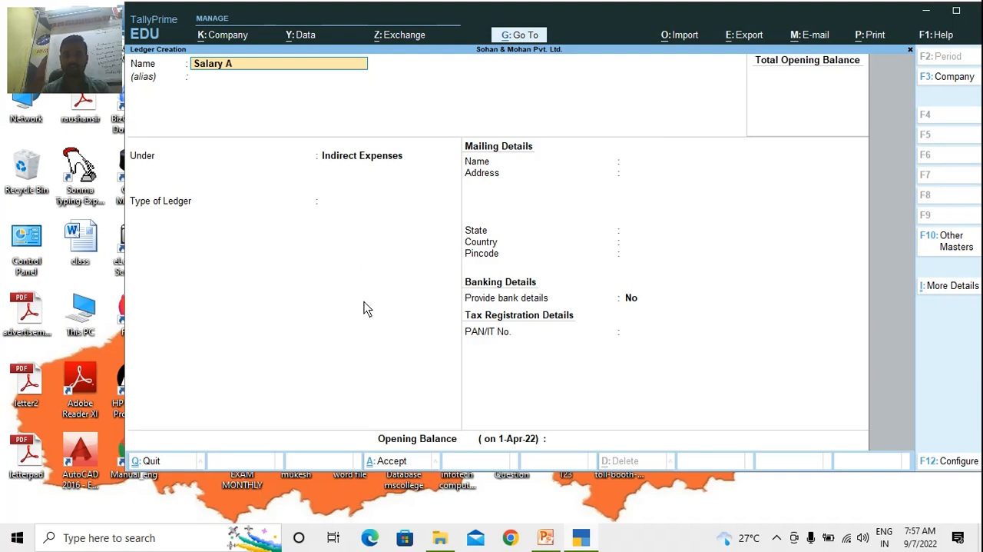
pyautogui.write('/C')
pyautogui.press('Return')
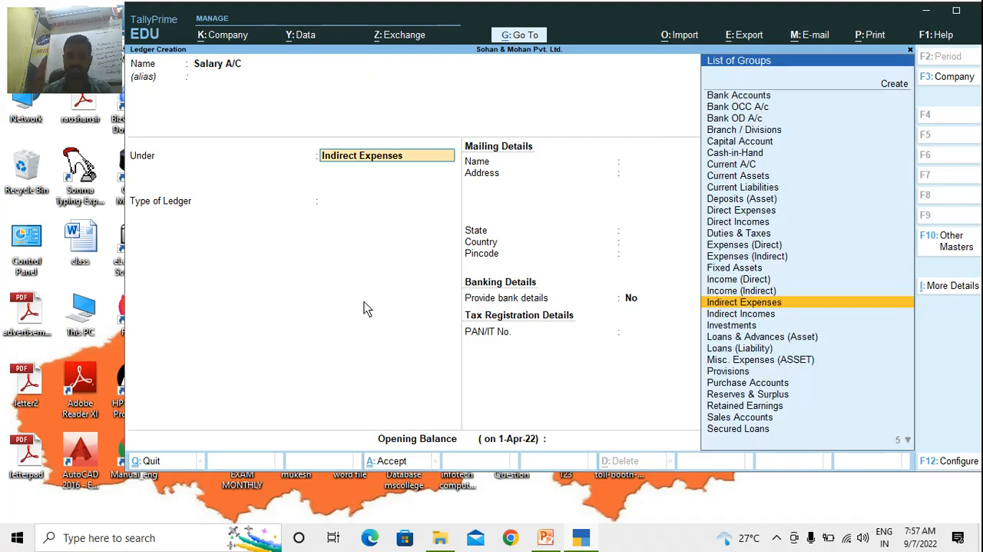
pyautogui.press('Return')
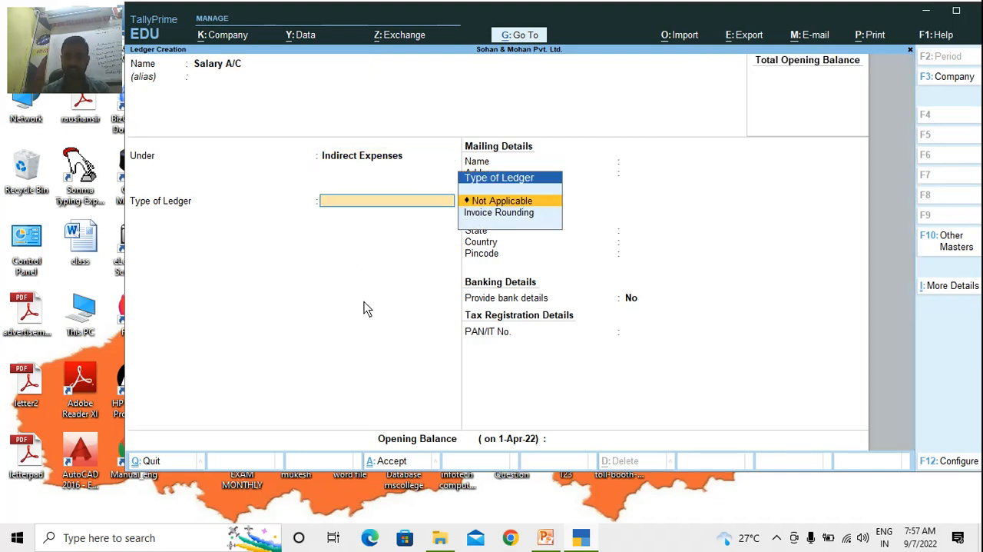
pyautogui.press('Return')
pyautogui.press('ctrl')
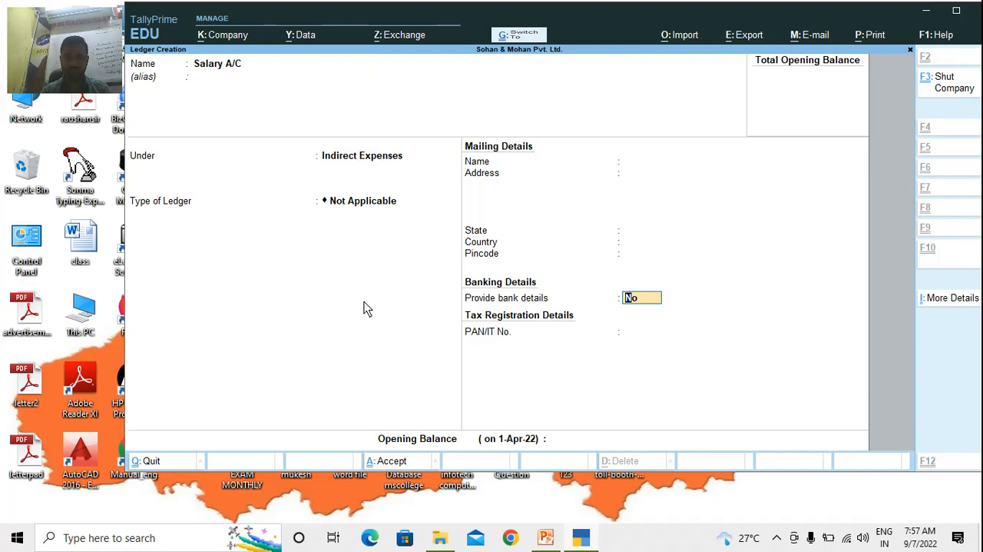
pyautogui.hotkey('ctrl', 'a')
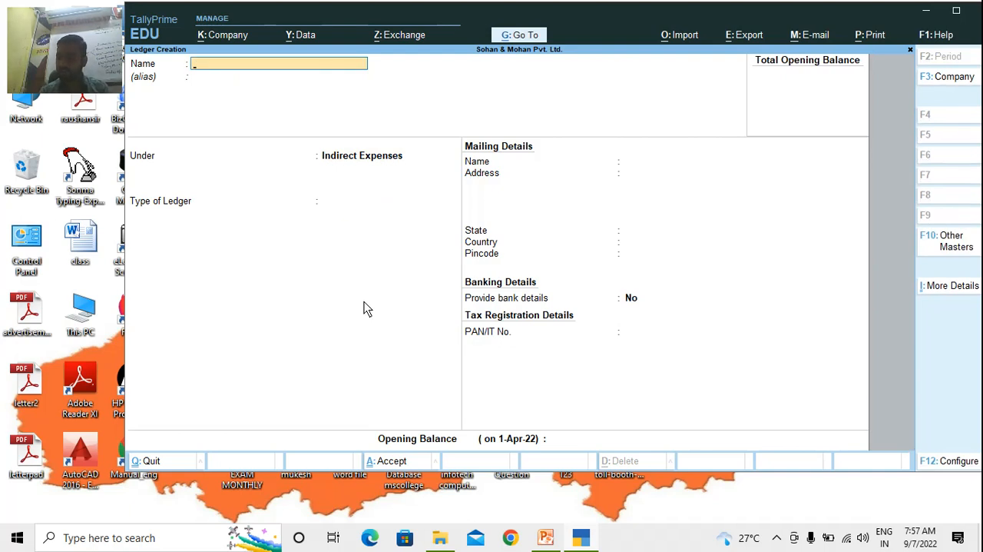
# Create a ledger named Sales A/C under Sales Accounts with ledger type Not Applicable and default settings
pyautogui.write('Sales A')
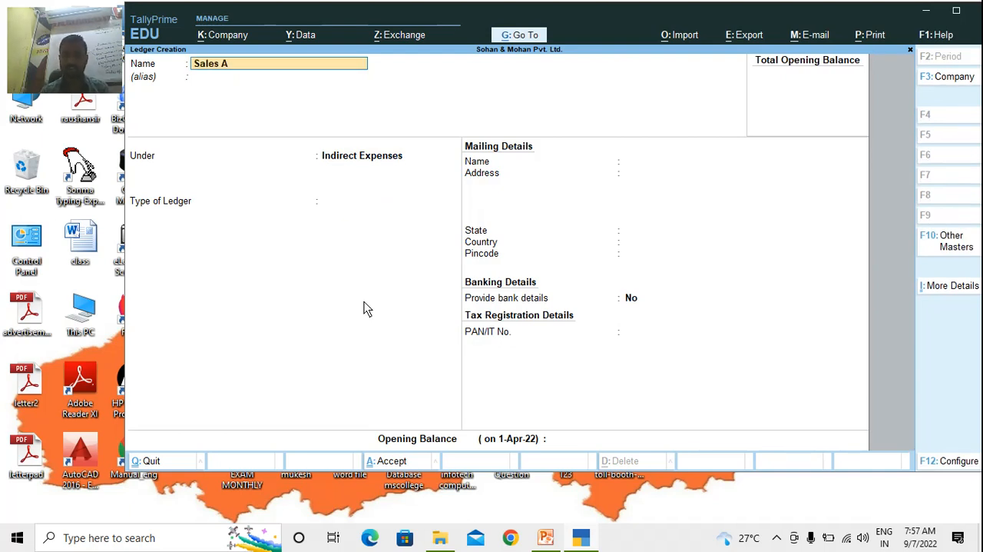
pyautogui.write('/C')
pyautogui.press('Return')
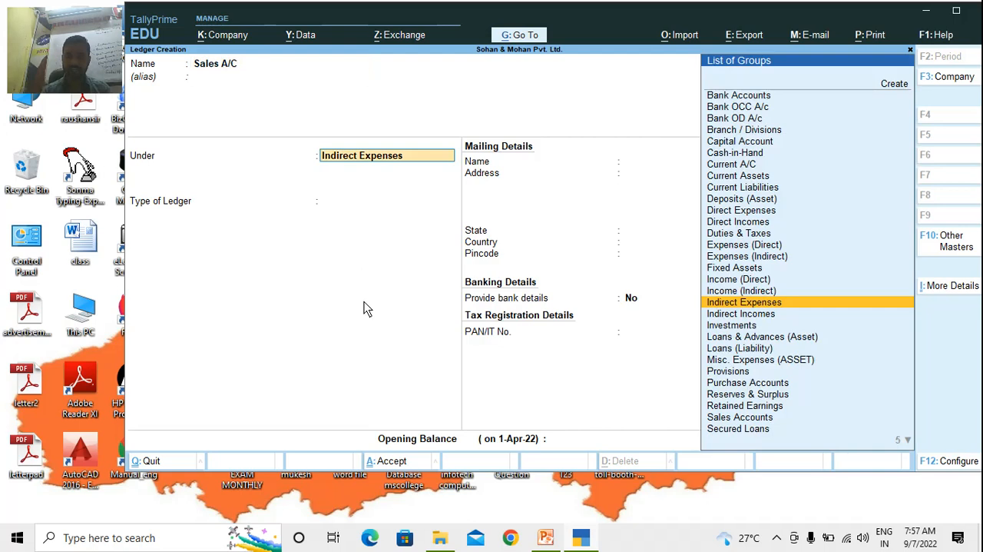
pyautogui.write('Sales')
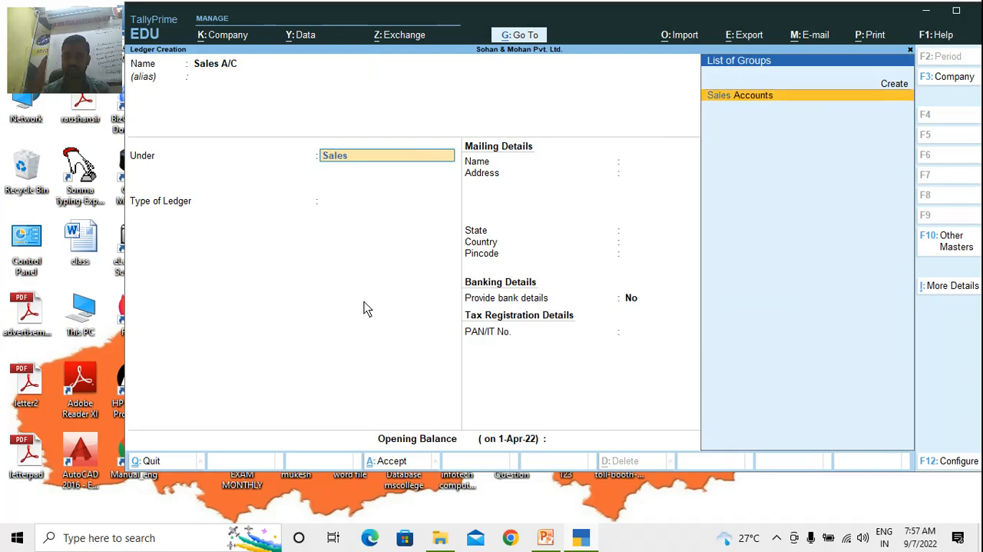
pyautogui.press('Return')
pyautogui.press('Return')
pyautogui.press('Return')
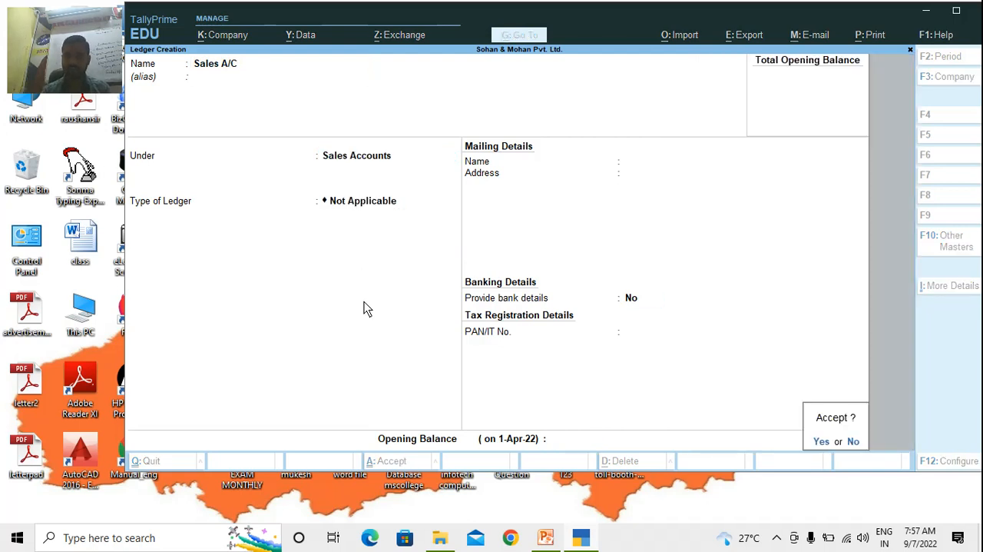
pyautogui.press('Return')
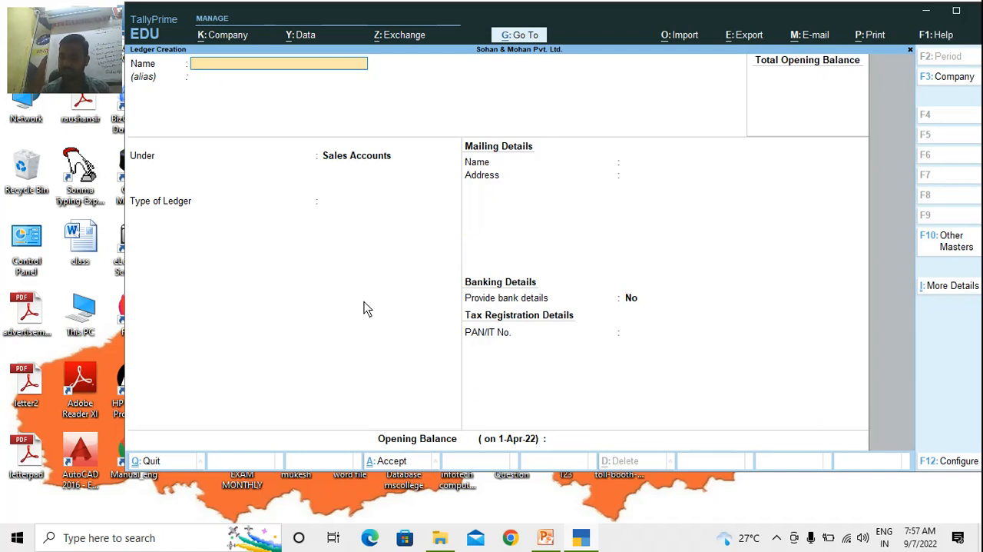
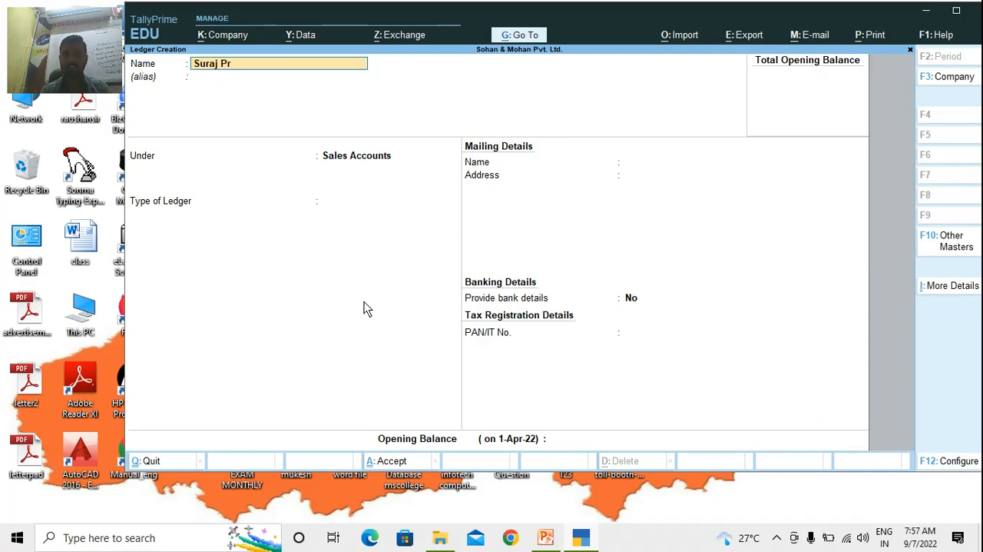
# Create the first customer's ledger under Sundry Debtors, named with the customer's full name plus A/C, keeping the default settings
pyautogui.press('Return')
pyautogui.press('Return')
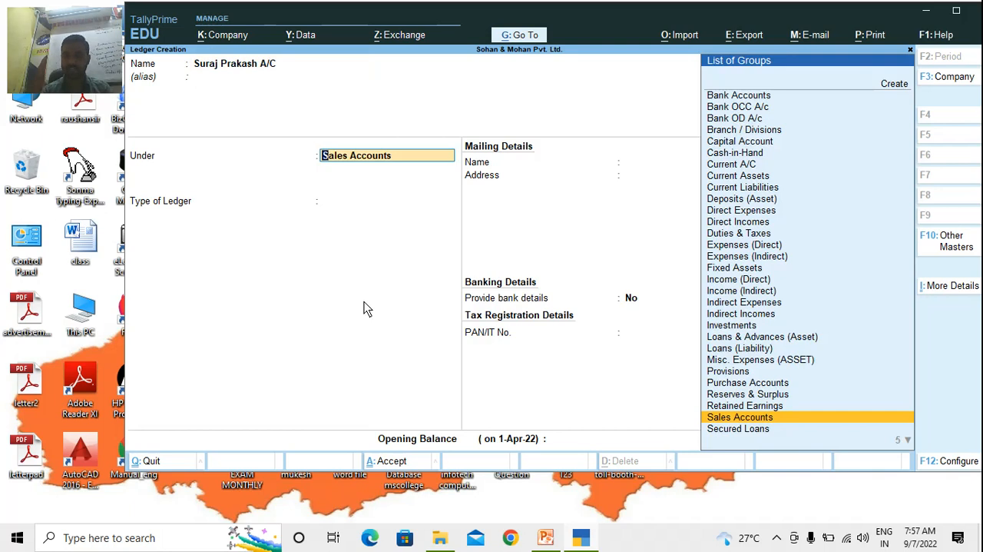
pyautogui.write('Sund')
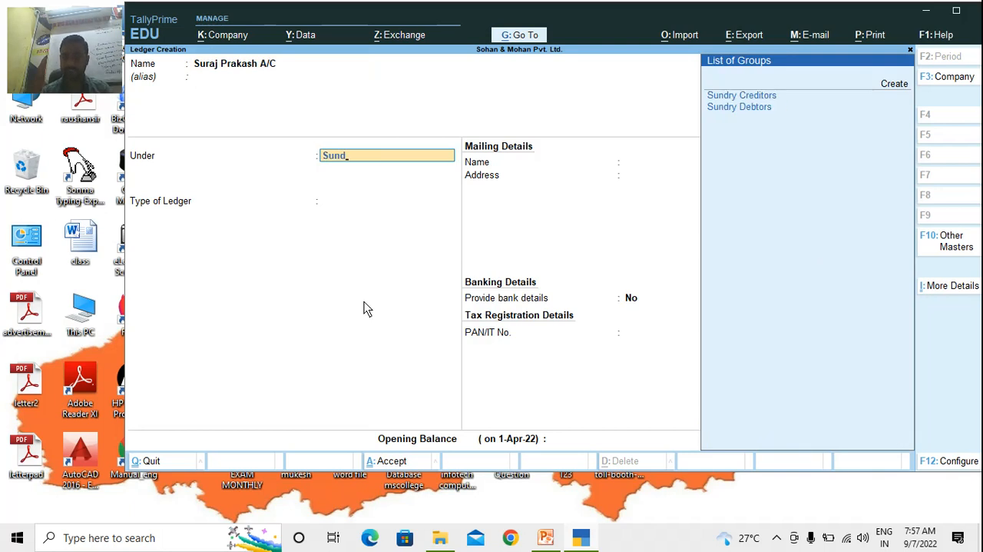
pyautogui.press('Down')
pyautogui.press('Return')
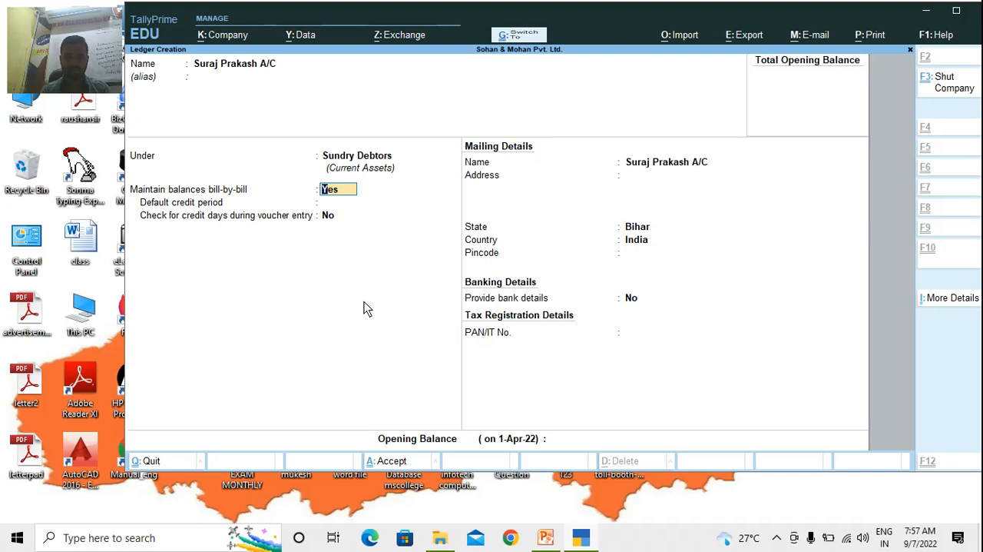
pyautogui.hotkey('ctrl', 'a')
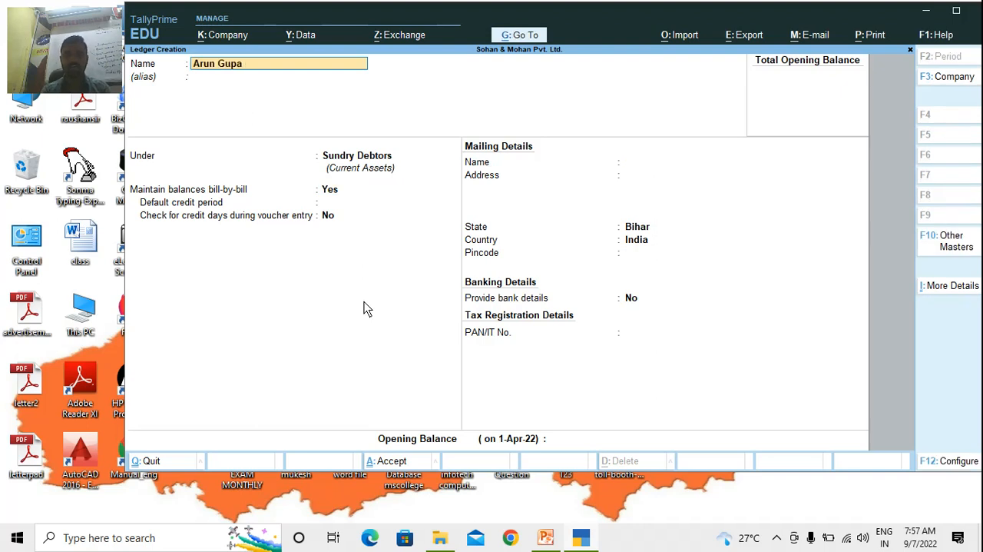
# Create the second customer's ledger with their full name plus A/C, keeping the Sundry Debtors group and default settings
pyautogui.press('Return')
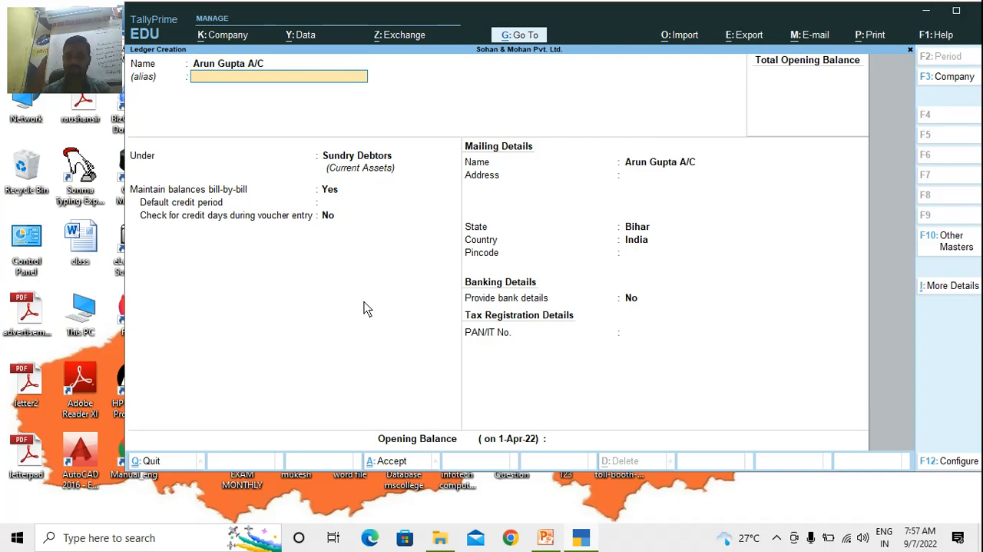
pyautogui.press('Return')
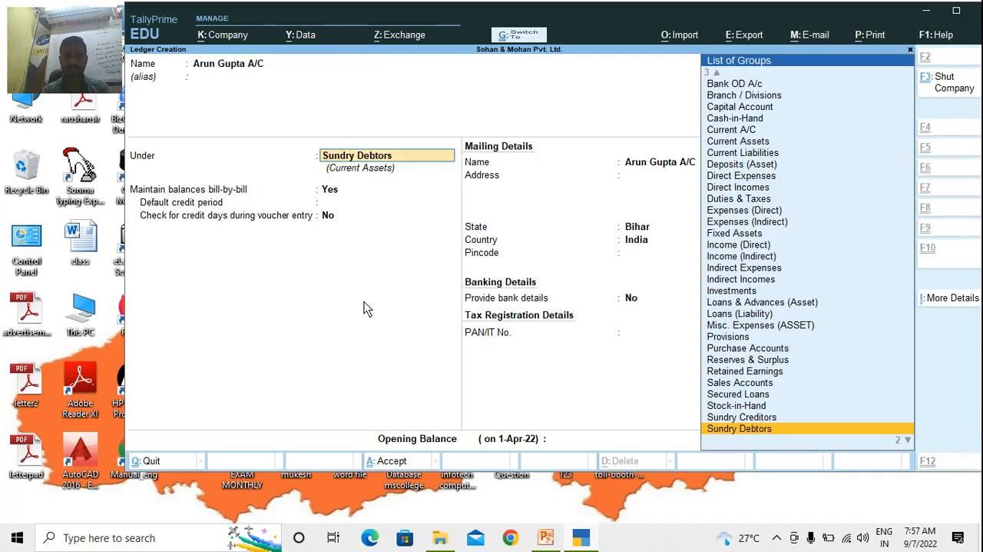
pyautogui.hotkey('ctrl', 'a')
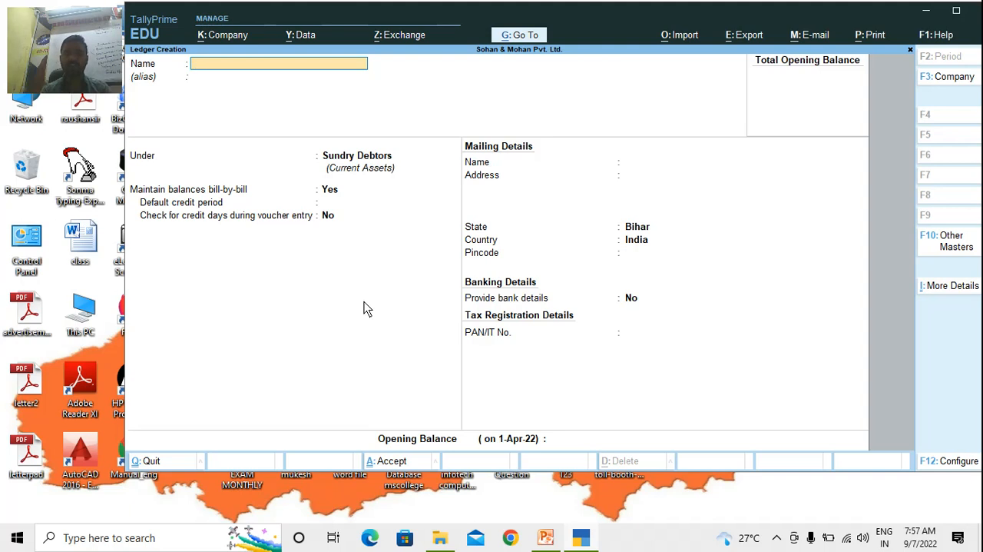
# Leave ledger creation and open the list of Ledgers from the Chart of Accounts
pyautogui.press('Escape')
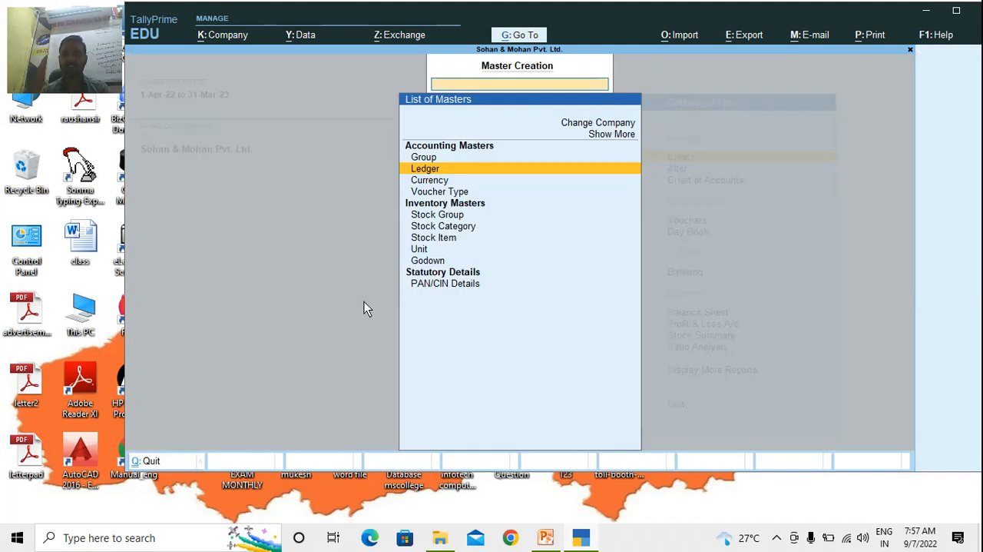
pyautogui.press('Escape')
pyautogui.press('Down')
pyautogui.press('Down')
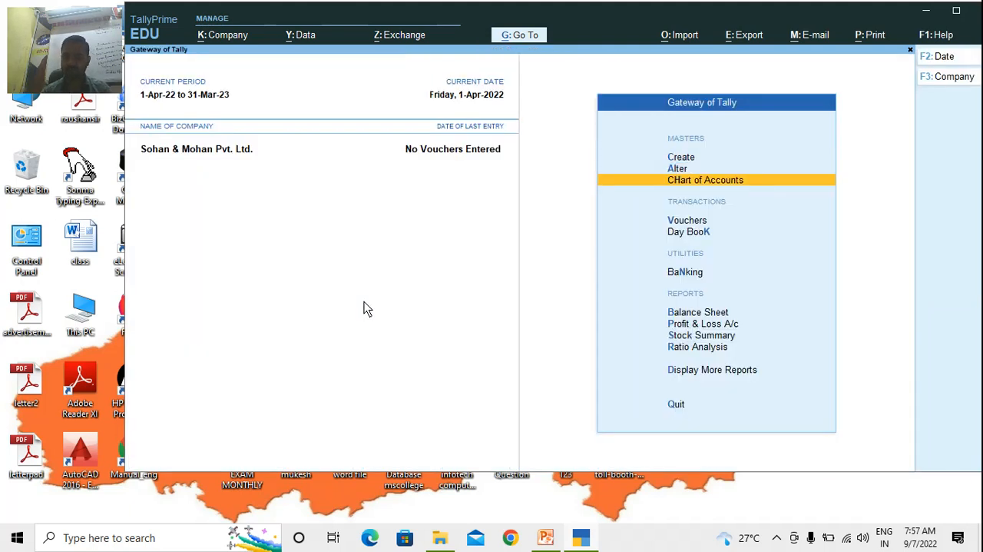
pyautogui.press('Return')
pyautogui.press('Down')
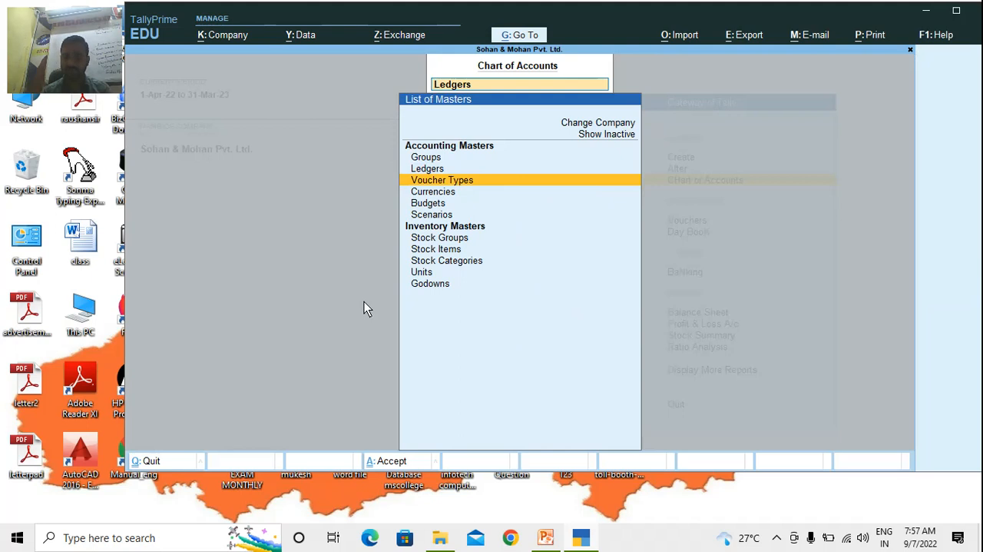
pyautogui.press('Up')
pyautogui.press('Return')
# Review the ledgers and their groups in the list, from the assets through to the income accounts
pyautogui.press('Down')
pyautogui.press('Down')
pyautogui.press('Down')
pyautogui.press('Down')
pyautogui.press('Down')
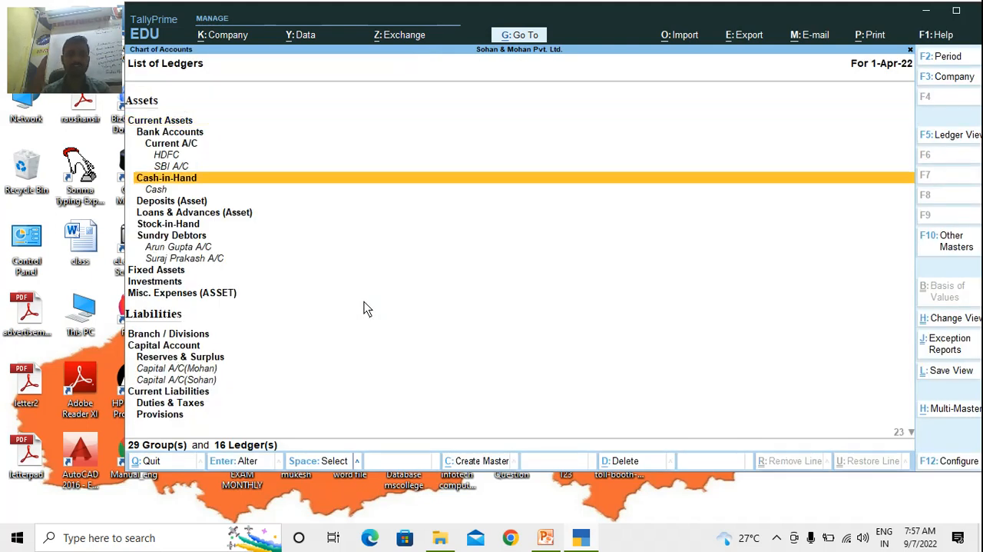
pyautogui.press('Down')
pyautogui.press('Down')
pyautogui.press('Down')
pyautogui.press('Down')
pyautogui.press('Down')
pyautogui.press('Down')
pyautogui.press('Down')
pyautogui.press('Down')
pyautogui.press('Down')
pyautogui.press('Down')
pyautogui.press('Down')
pyautogui.press('Down')
pyautogui.press('Down')
pyautogui.press('Down')
pyautogui.press('Down')
pyautogui.press('Down')
pyautogui.press('Down')
pyautogui.press('Down')
pyautogui.press('Down')
pyautogui.press('Down')
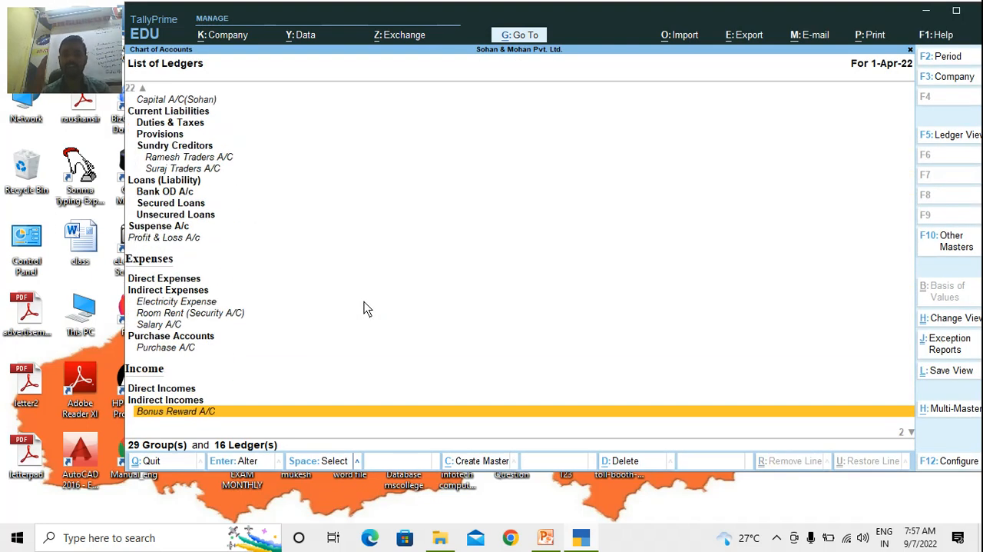
# Check the purchase, bonus reward and sales ledgers at the end of the list, and return to the Gateway of Tally
pyautogui.press('Down')
pyautogui.press('Down')
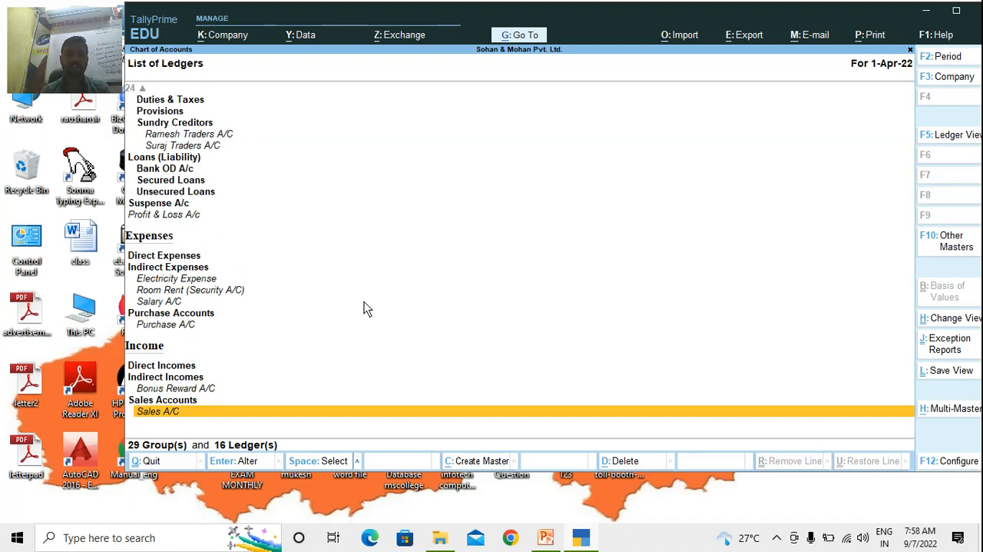
pyautogui.press('Up')
pyautogui.press('Up')
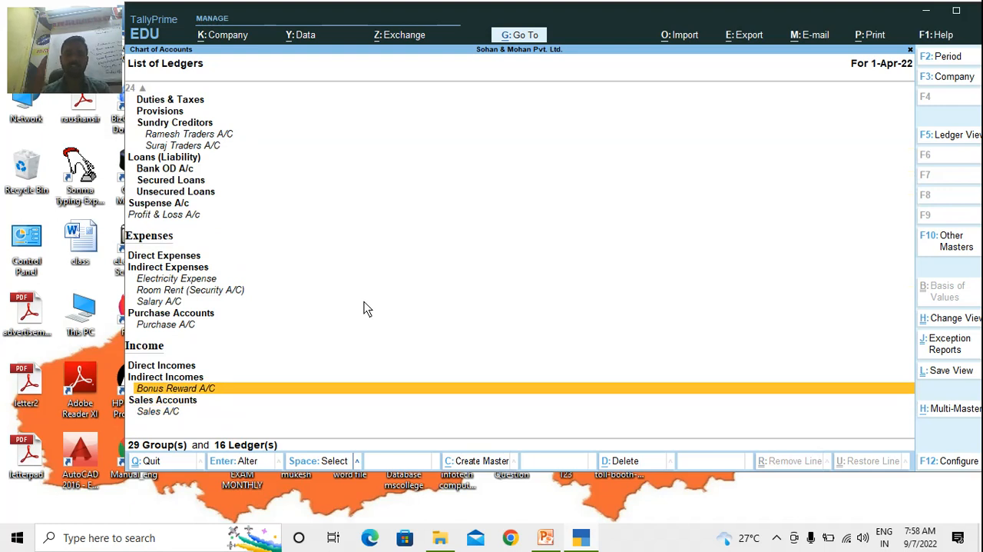
pyautogui.press('Down')
pyautogui.press('Down')
pyautogui.press('Up')
pyautogui.press('Up')
pyautogui.press('Up')
pyautogui.press('Up')
pyautogui.press('Up')
pyautogui.press('Up')
pyautogui.press('Up')
pyautogui.press('Up')
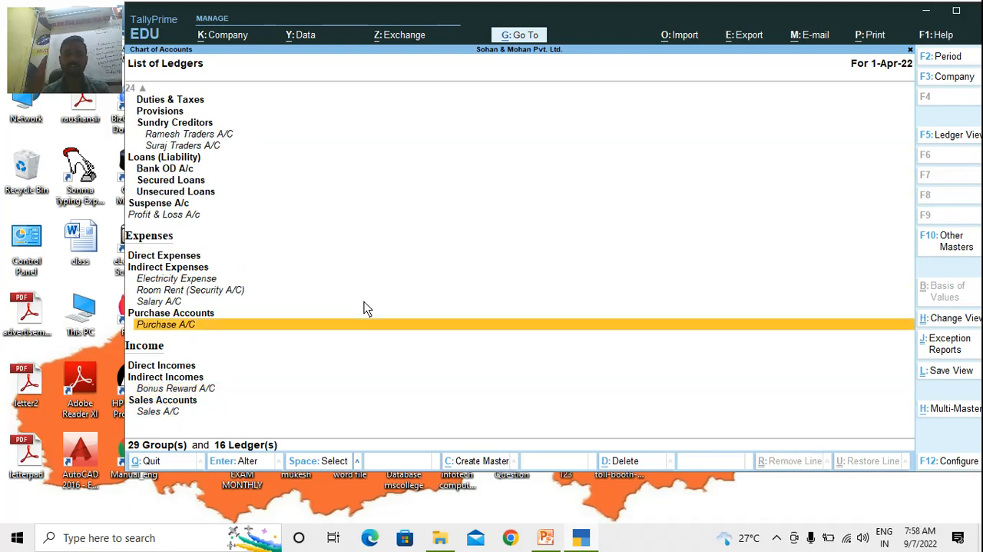
pyautogui.press('Down')
pyautogui.press('Down')
pyautogui.press('Down')
pyautogui.press('Down')
pyautogui.press('Down')
pyautogui.press('Down')
pyautogui.press('Escape')
pyautogui.press('Escape')
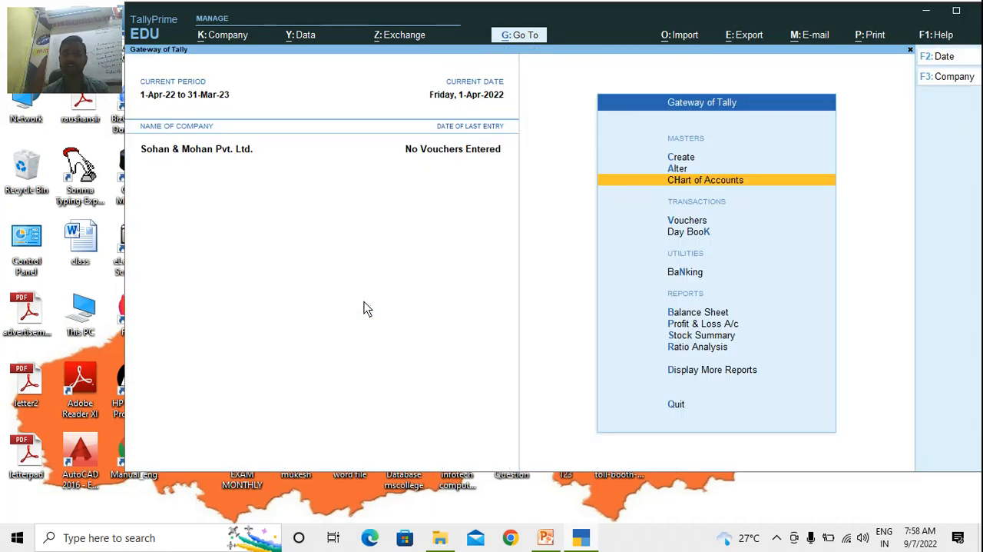
# Open the creation form for a new Stock Group under the inventory masters
pyautogui.press('Up')
pyautogui.press('Up')
pyautogui.press('Up')
pyautogui.press('Down')
pyautogui.press('Down')
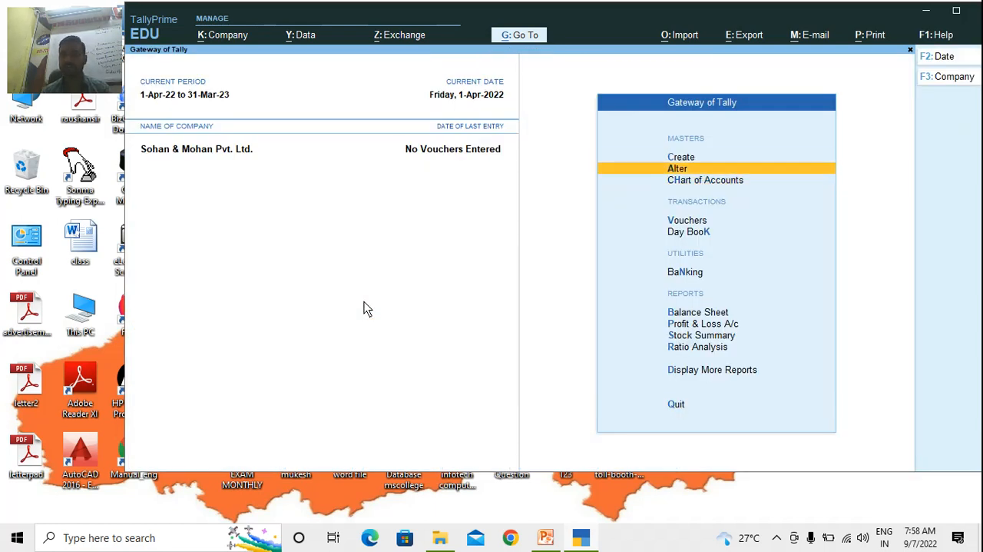
pyautogui.press('Up')
pyautogui.press('Return')
pyautogui.press('Down')
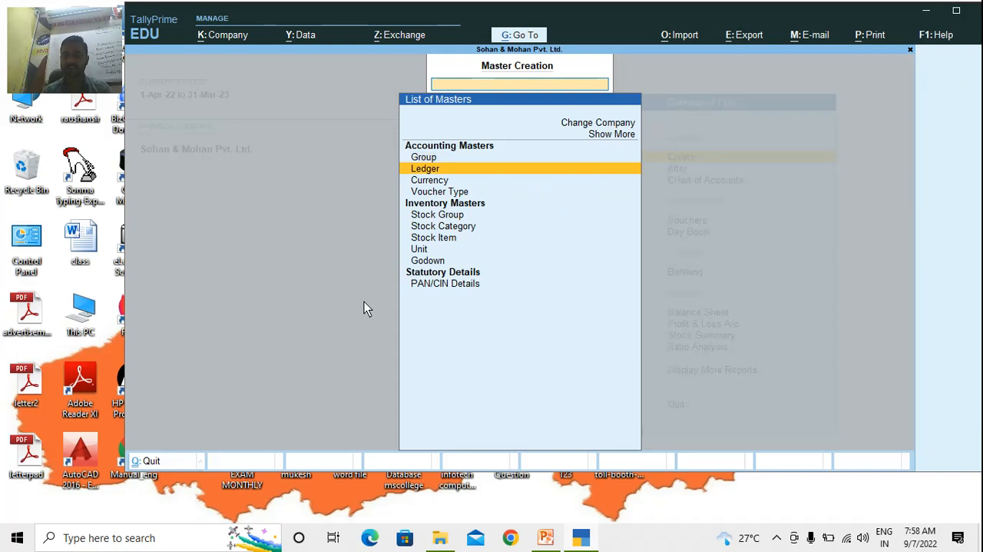
pyautogui.press('Down')
pyautogui.press('Down')
pyautogui.press('Down')
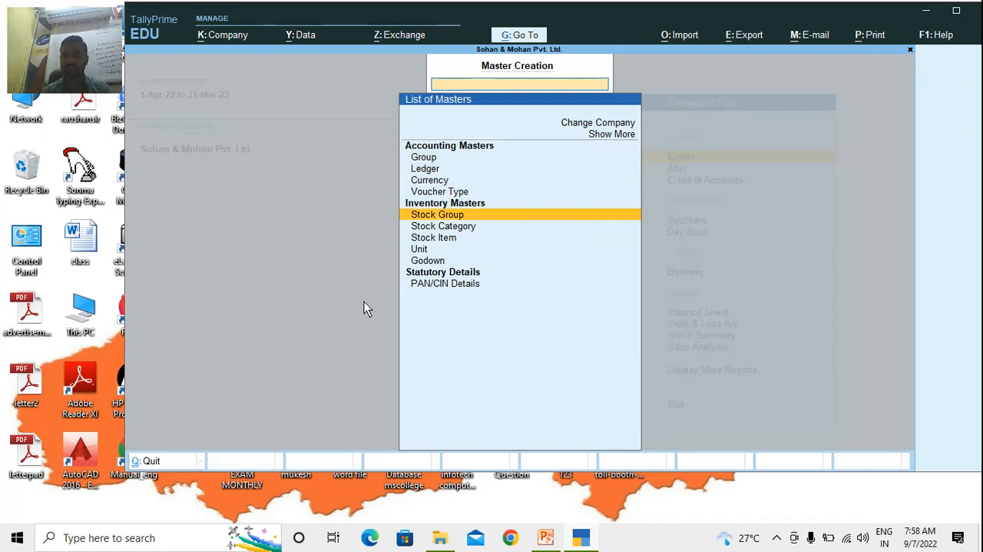
pyautogui.press('Return')
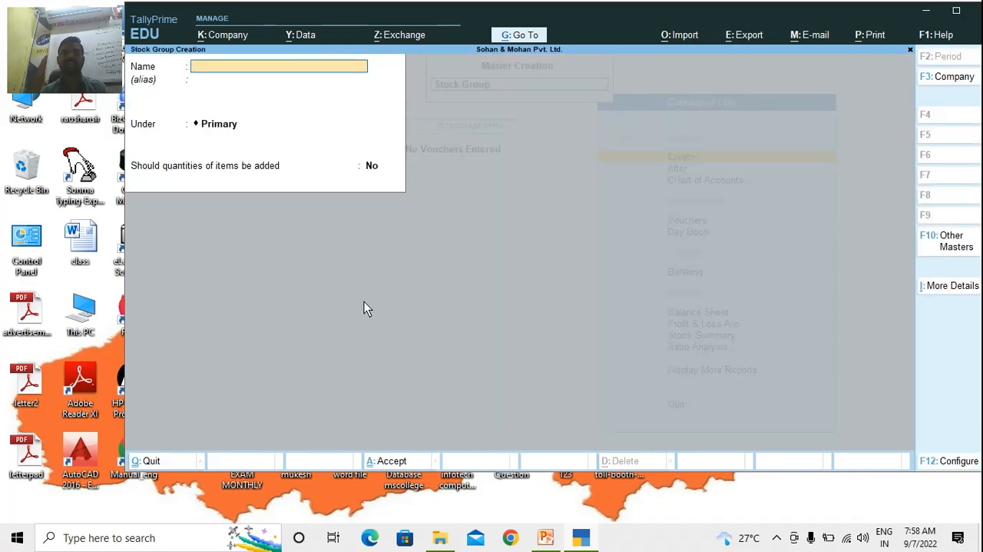
# Switch to the PowerPoint presentation and look up the Mobile Shop purchase table with its brands, models, quantities and rates
pyautogui.hotkey('alt', 'Tab')
pyautogui.hotkey('alt', 'Tab')
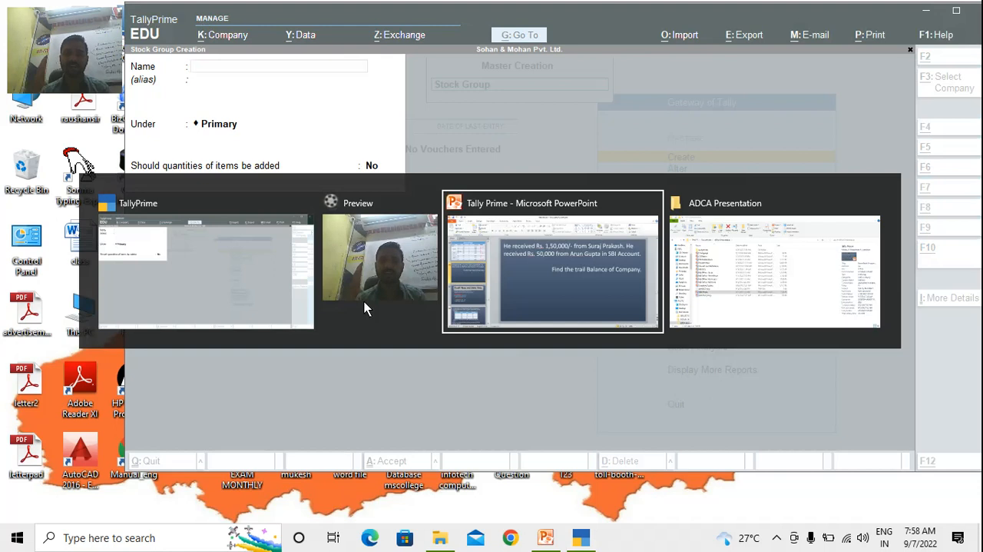
pyautogui.press('pageup')
pyautogui.press('pageup')
pyautogui.press('pageup')
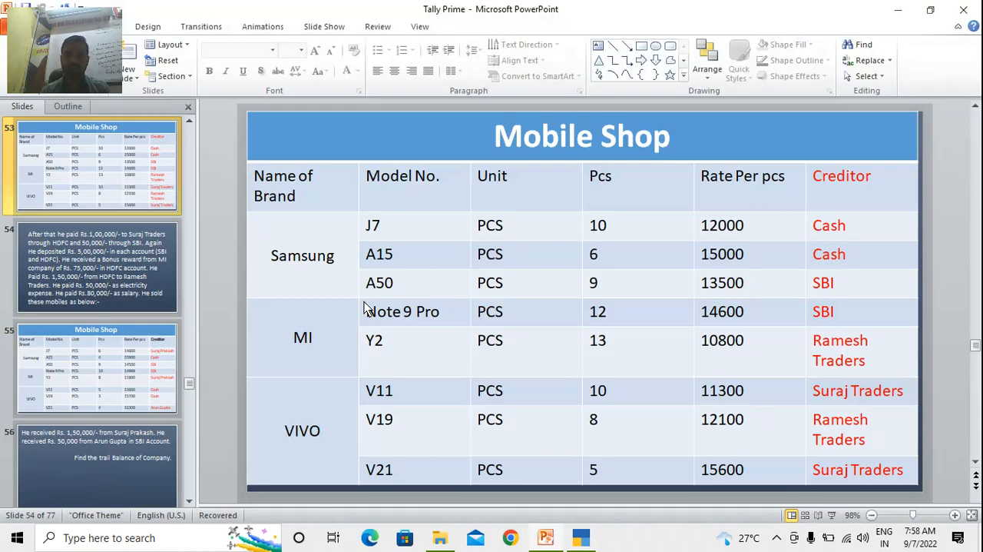
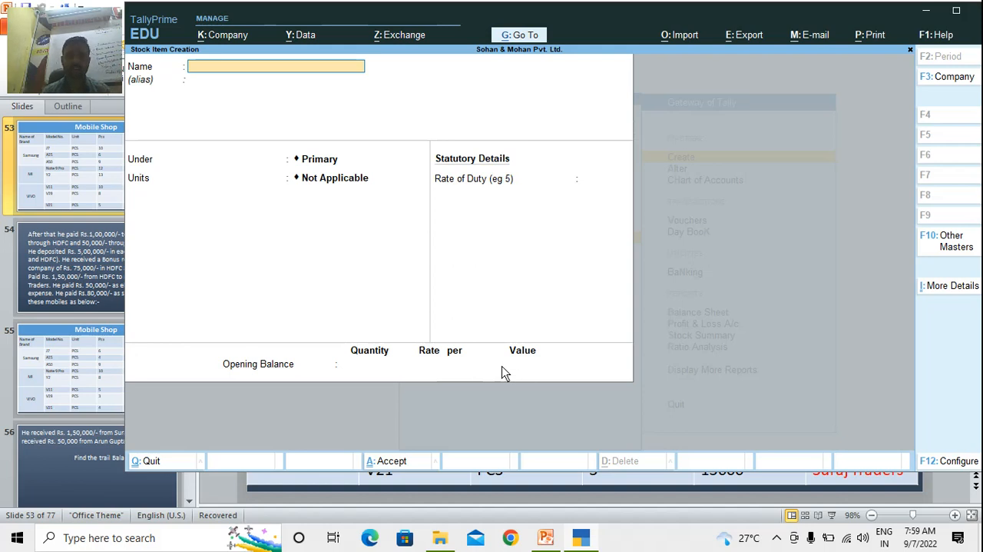
# Check the models on the PowerPoint slide, and in TallyPrime create the stock item Note 9 Pro under MI with pcs as its unit
pyautogui.hotkey('alt', 'Tab')
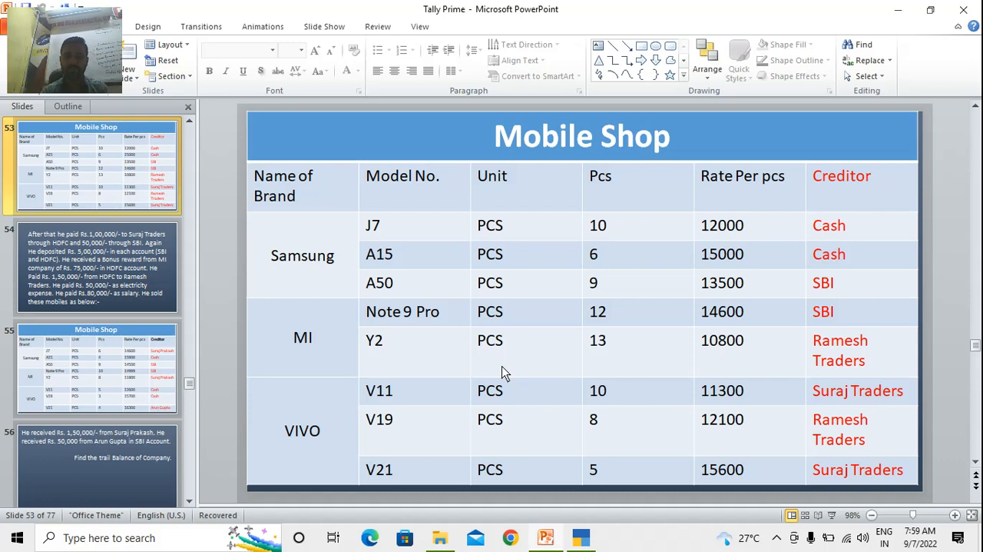
pyautogui.hotkey('alt', 'Tab')
pyautogui.write('N')
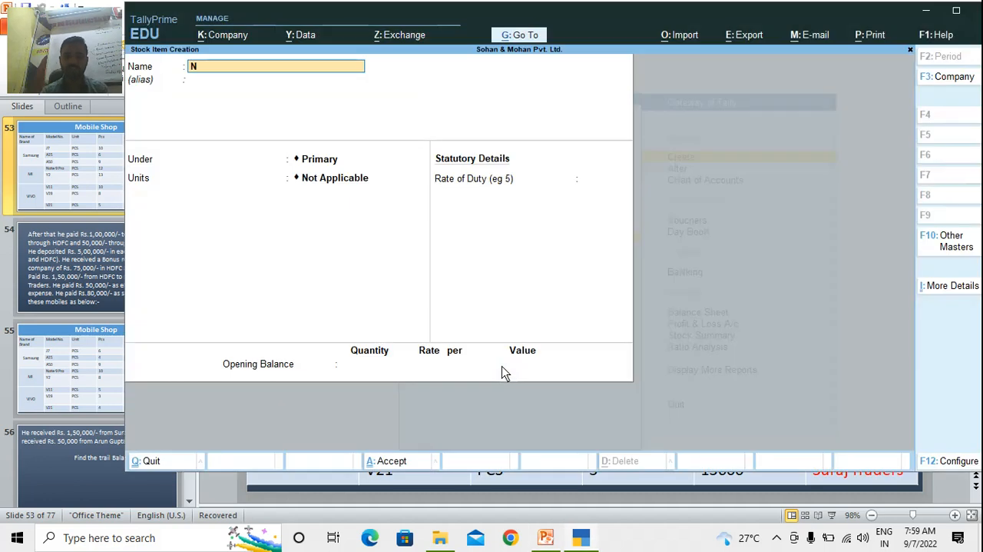
pyautogui.write('ote 9 Pro')
pyautogui.press('Return')
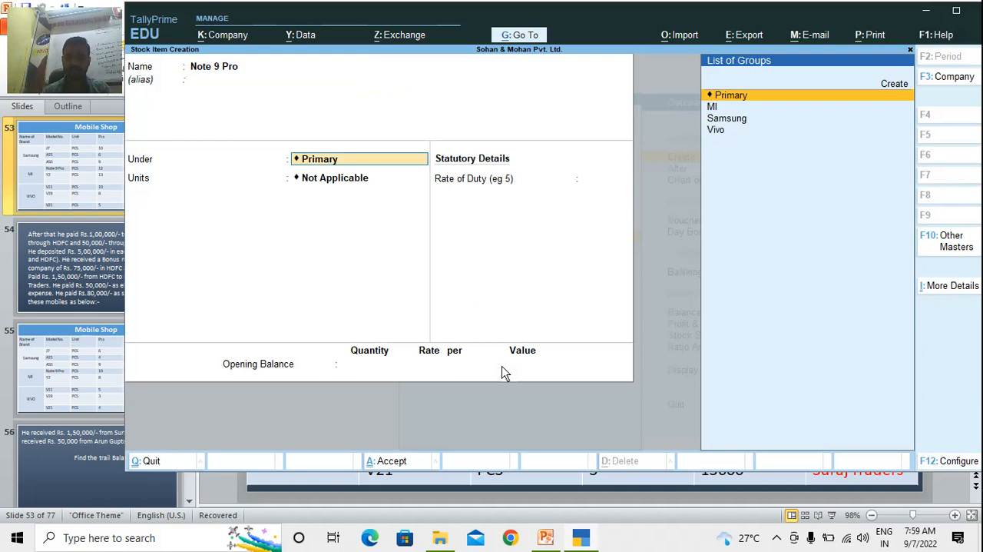
pyautogui.write('mi')
pyautogui.press('Return')
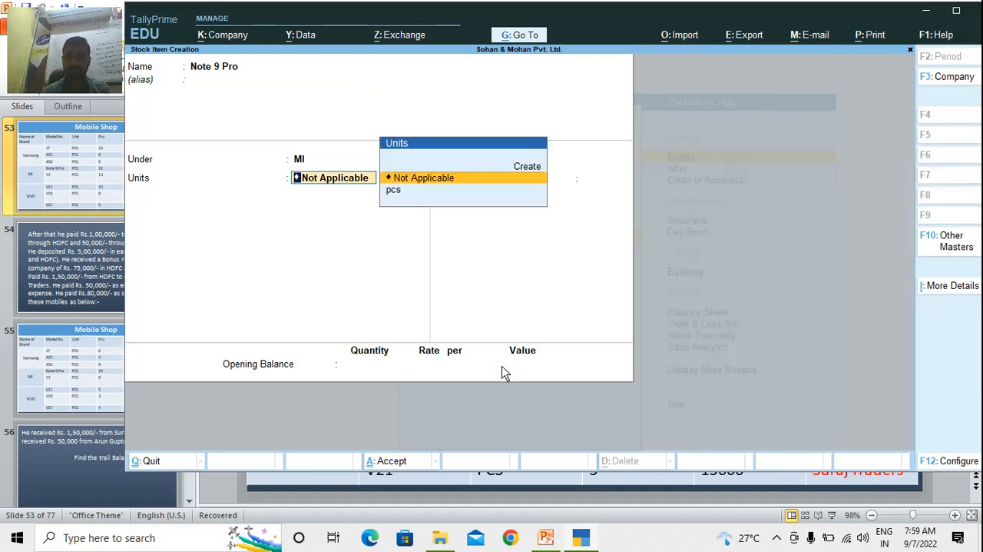
pyautogui.press('Down')
pyautogui.press('Return')
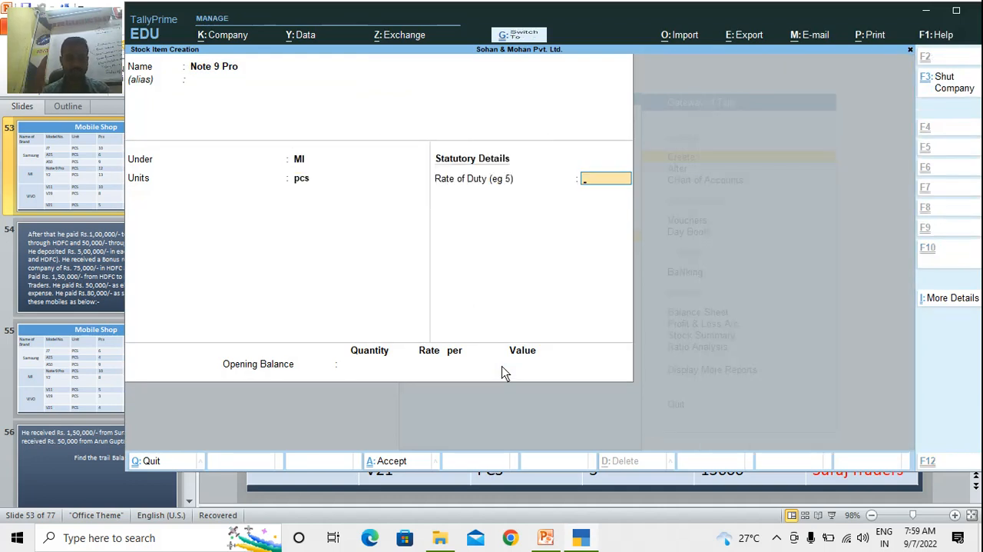
pyautogui.press('Return')
# Create the stock item Y2 under the MI group with pcs as its unit and no opening balance
pyautogui.write('Y')
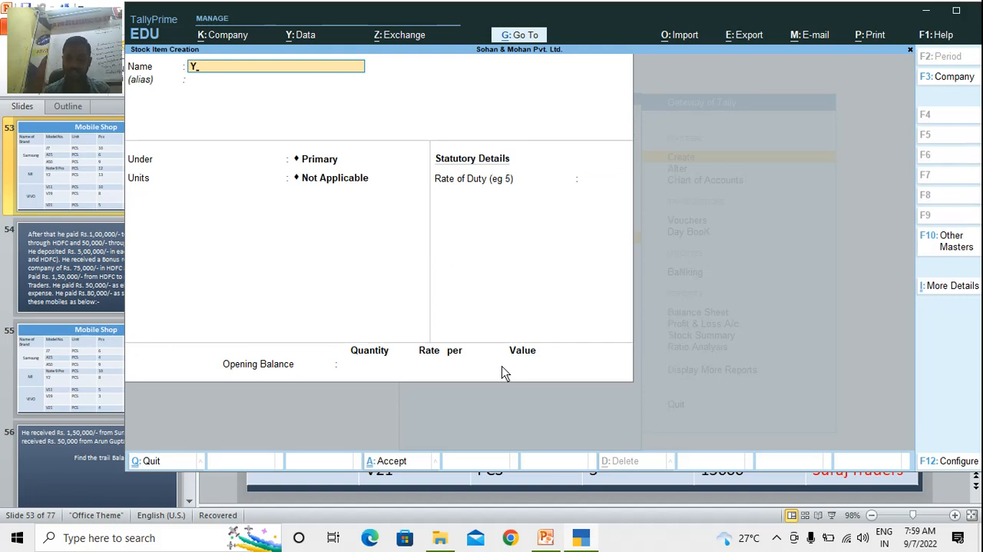
pyautogui.write('1')
pyautogui.press('BackSpace')
pyautogui.write('2')
pyautogui.press('Return')
pyautogui.write('Mi')
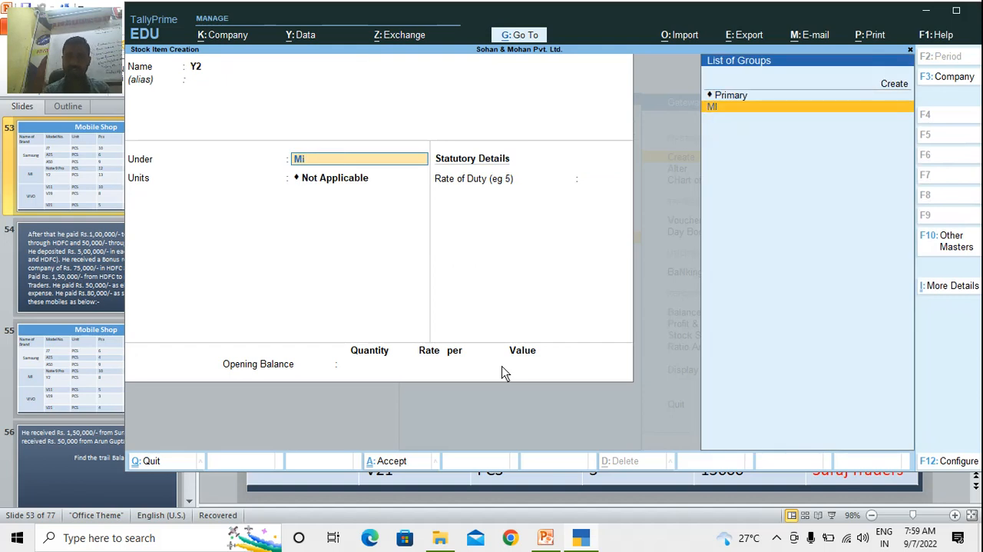
pyautogui.press('Return')
pyautogui.write('pcs')
pyautogui.press('Return')
pyautogui.press('Return')
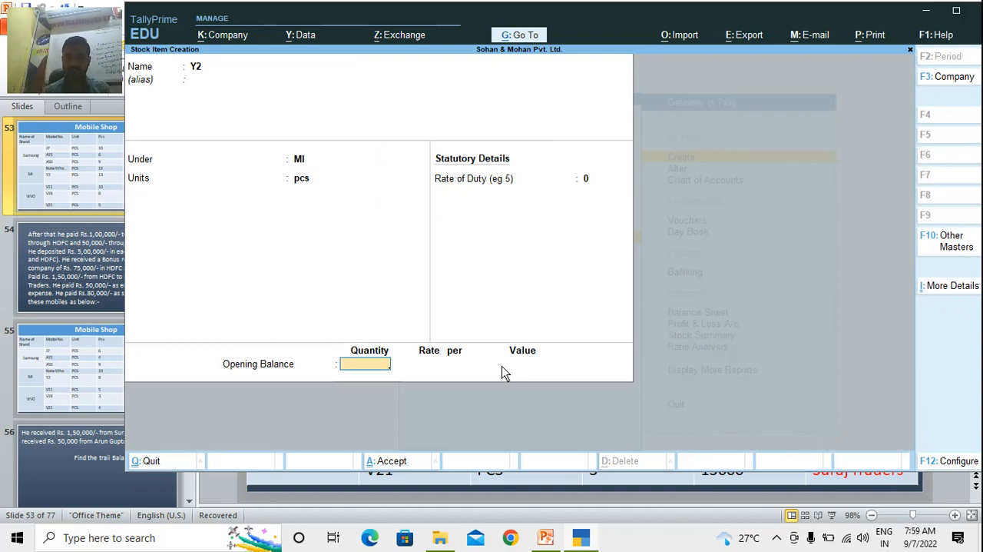
pyautogui.press('Return')
# Create the stock item V11 under the Vivo group with pcs as its unit and no opening balance
pyautogui.press('Return')
pyautogui.write('V11')
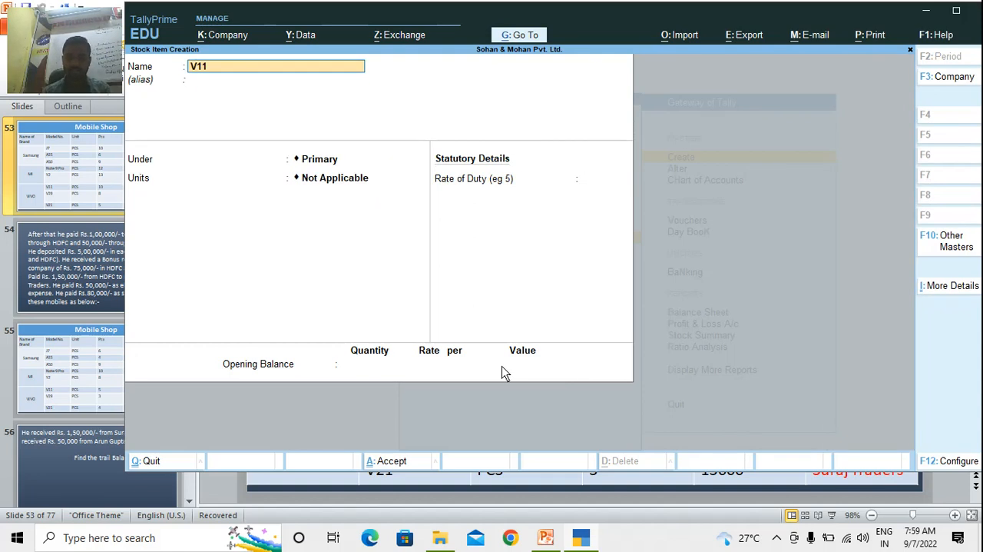
pyautogui.press('Return')
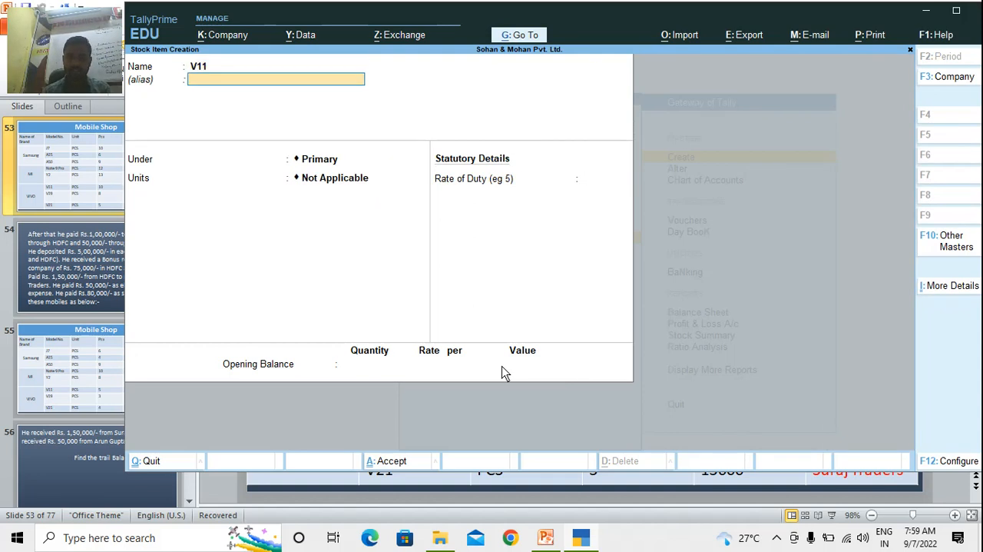
pyautogui.press('Return')
pyautogui.press('Down')
pyautogui.press('Down')
pyautogui.press('Down')
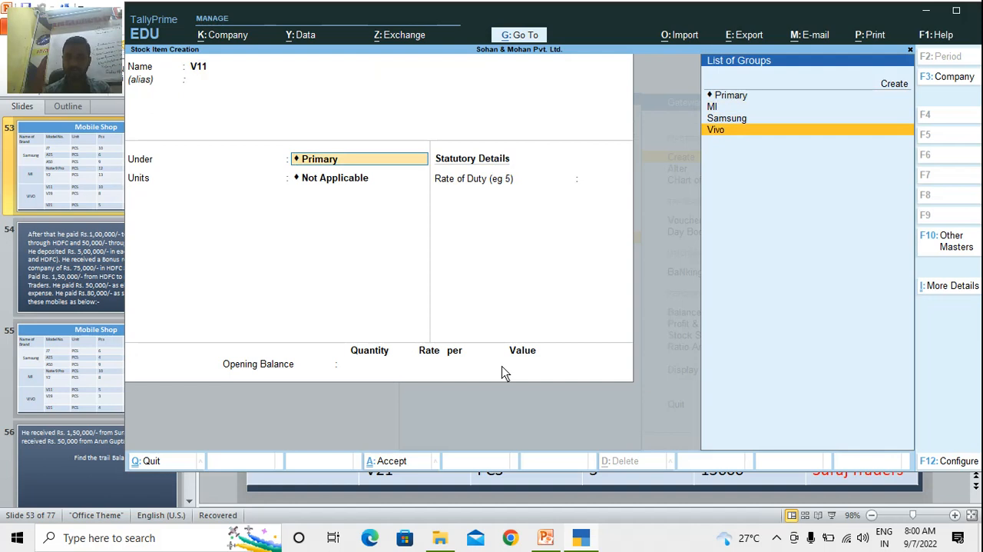
pyautogui.press('Return')
pyautogui.press('Down')
pyautogui.press('Return')
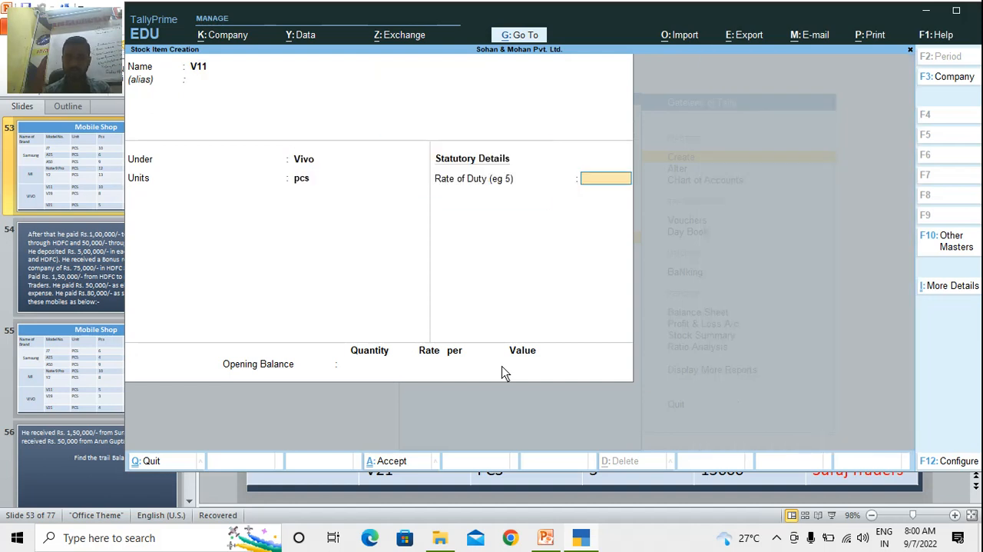
pyautogui.press('Return')
# Create the stock item V19 under the Vivo group with pcs as its unit and no opening balance
pyautogui.press('Return')
pyautogui.press('Return')
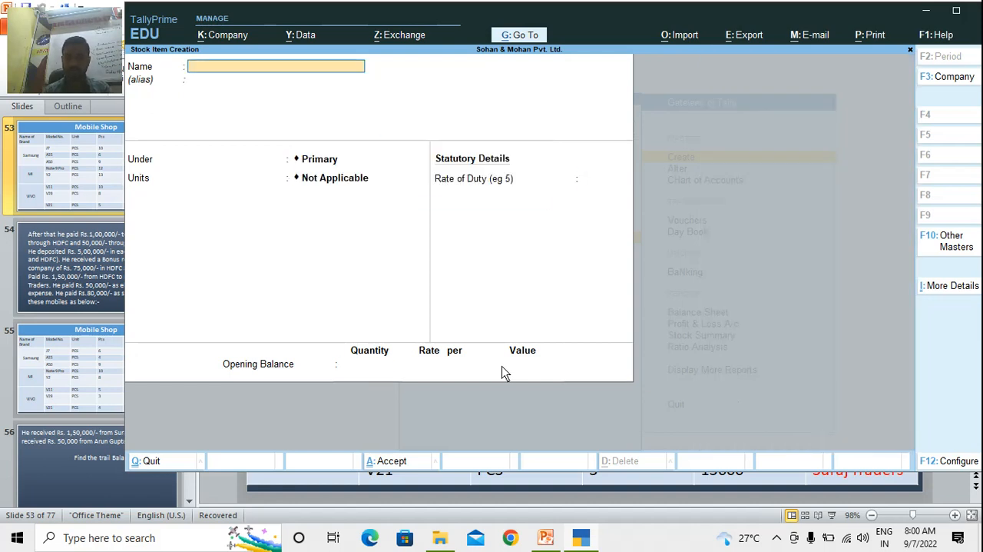
pyautogui.write('V19')
pyautogui.press('Return')
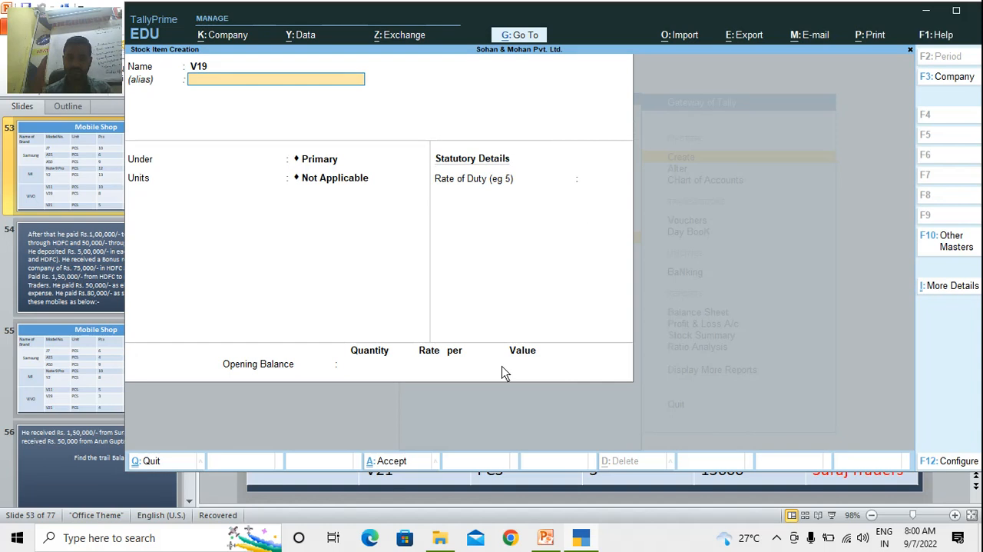
pyautogui.press('Return')
pyautogui.write('V')
pyautogui.press('Return')
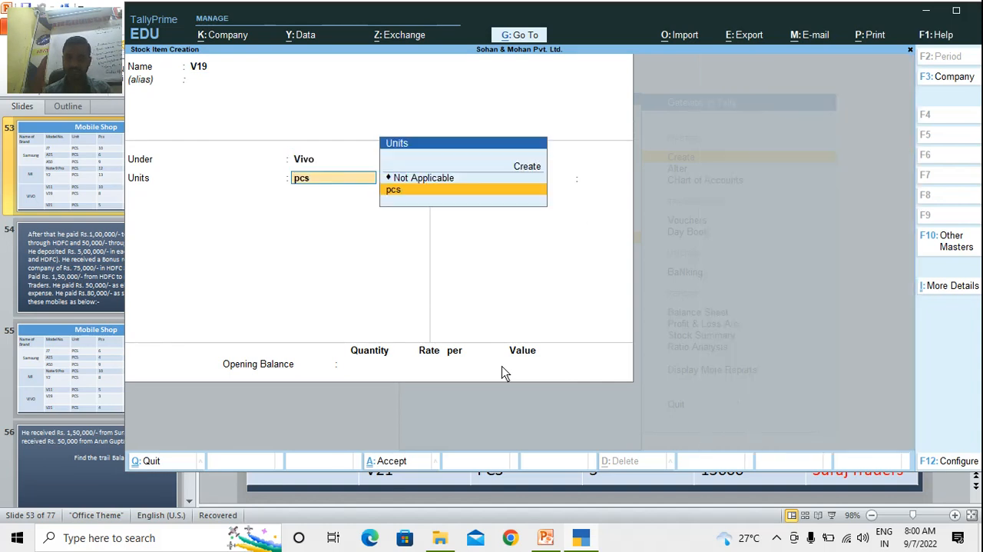
pyautogui.press('Return')
pyautogui.press('Return')
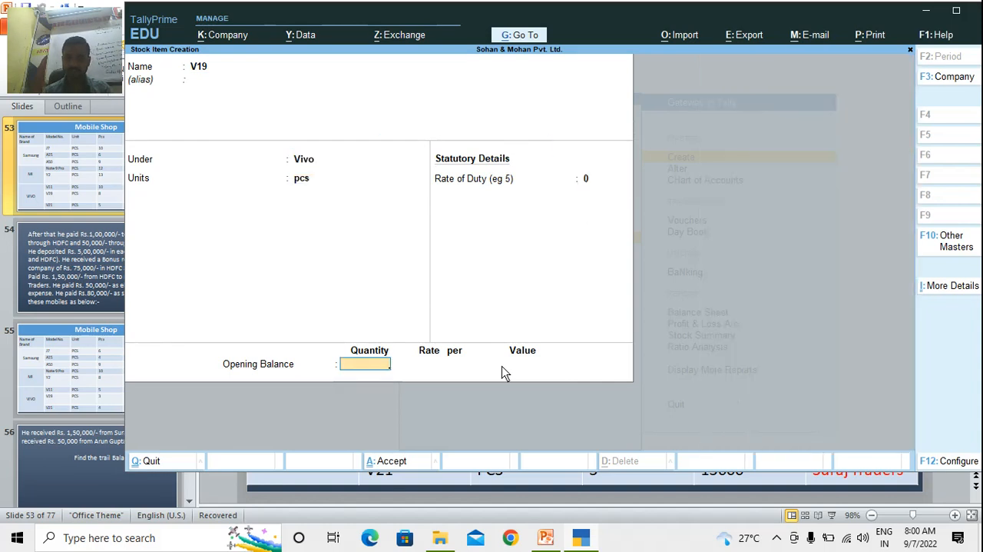
pyautogui.press('Return')
# Create the stock item V21 under the Vivo group with pcs as its unit and no opening balance
pyautogui.press('Return')
pyautogui.write('V2')
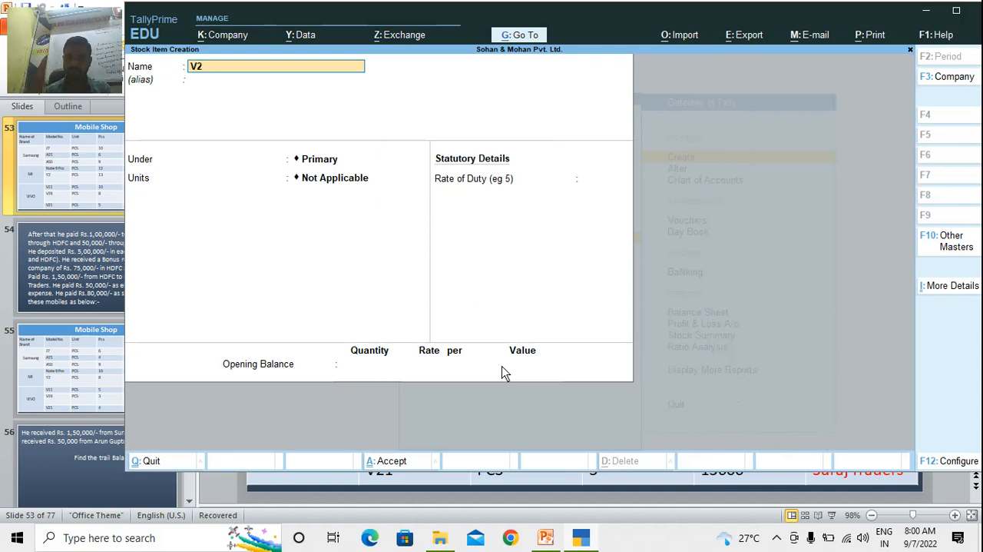
pyautogui.press('Return')
pyautogui.press('Return')
pyautogui.write('V')
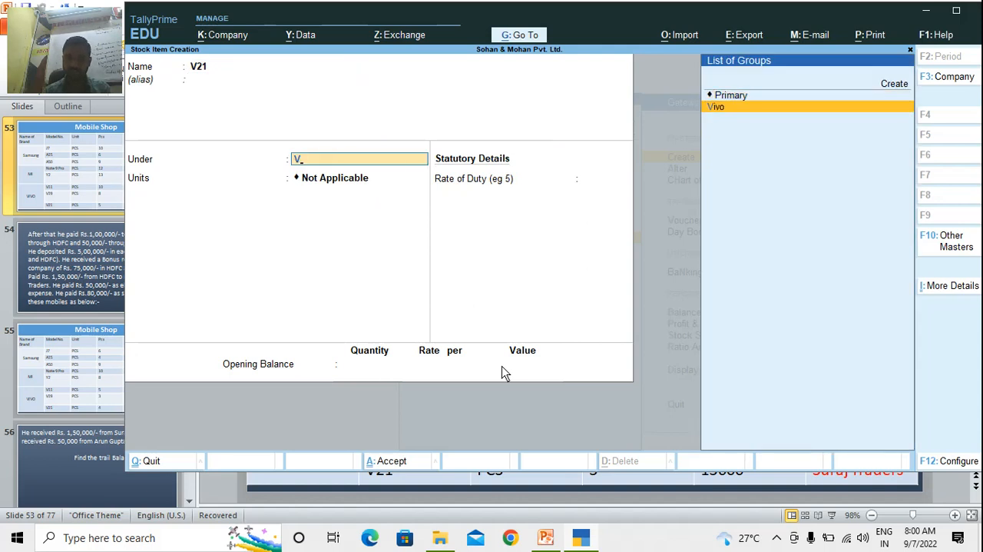
pyautogui.press('Return')
pyautogui.write('pcs')
pyautogui.press('Return')
pyautogui.press('Return')
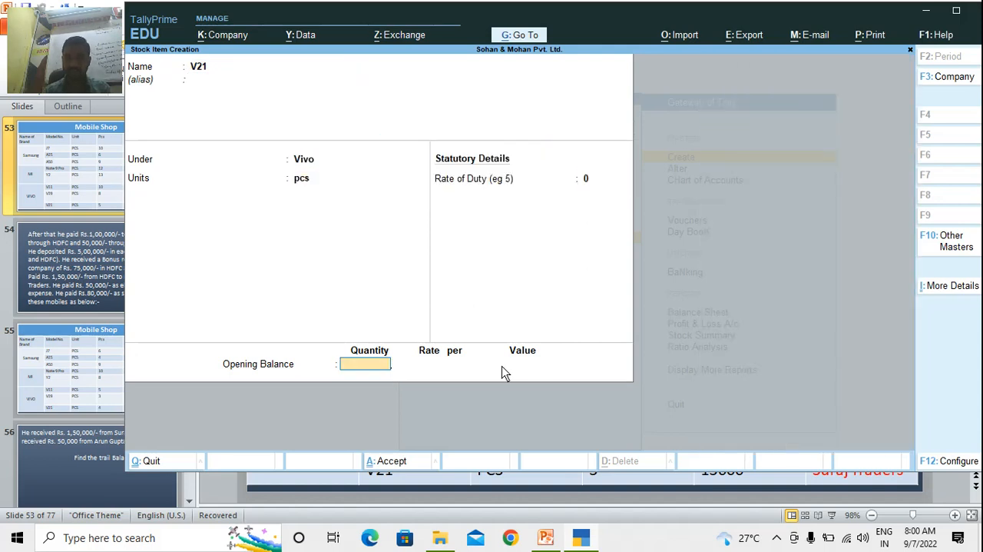
pyautogui.press('Return')
pyautogui.press('Return')
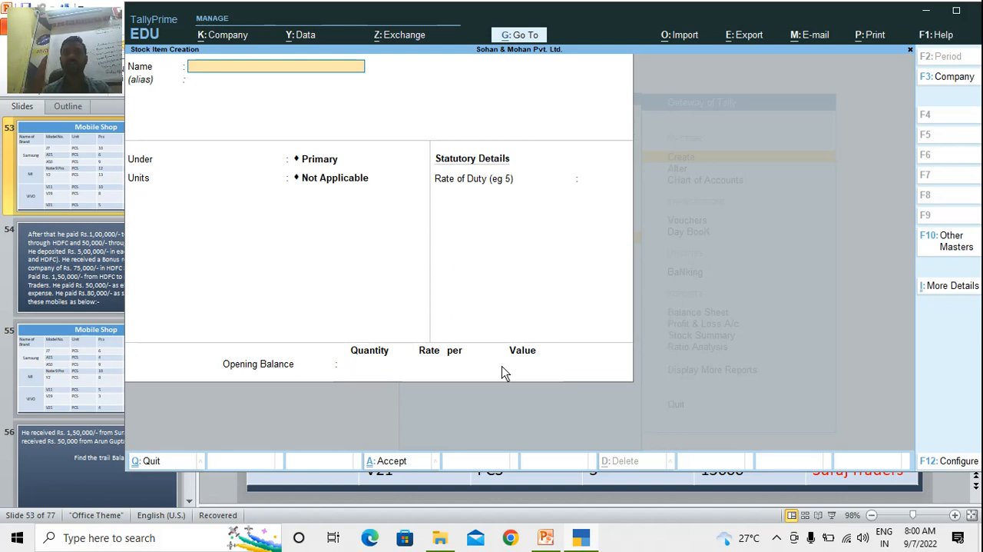
# Leave stock item creation and open the list of stock items from the Chart of Accounts
pyautogui.press('Escape')
pyautogui.press('Escape')
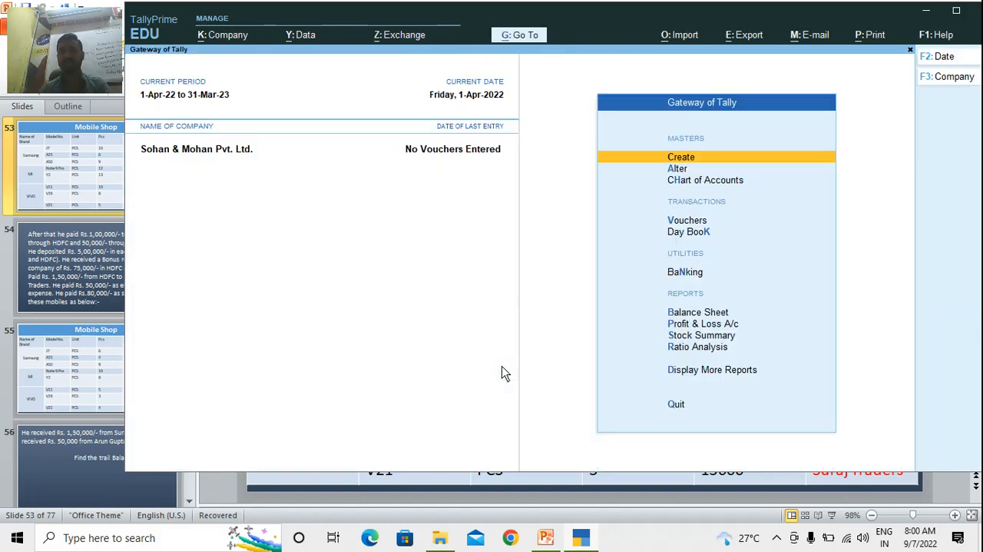
pyautogui.press('Down')
pyautogui.press('Down')
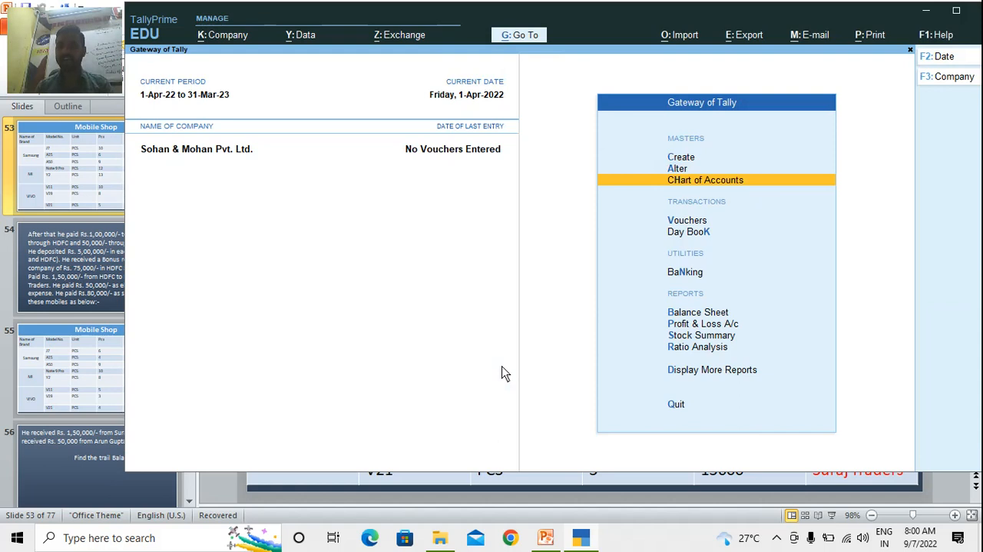
pyautogui.press('Return')
pyautogui.press('Down')
pyautogui.press('Down')
pyautogui.press('Down')
pyautogui.press('Down')
pyautogui.press('Down')
pyautogui.press('Down')
pyautogui.press('Down')
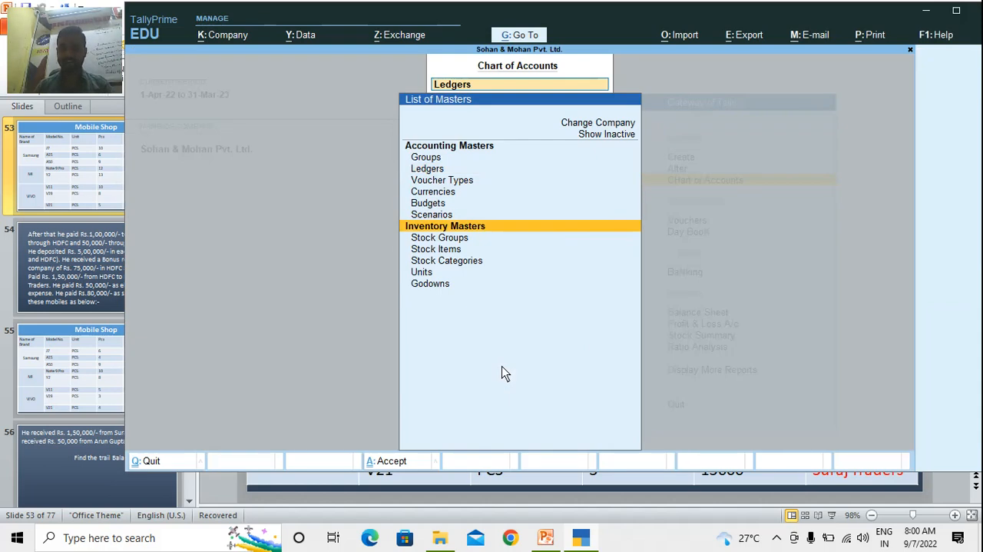
pyautogui.press('Return')
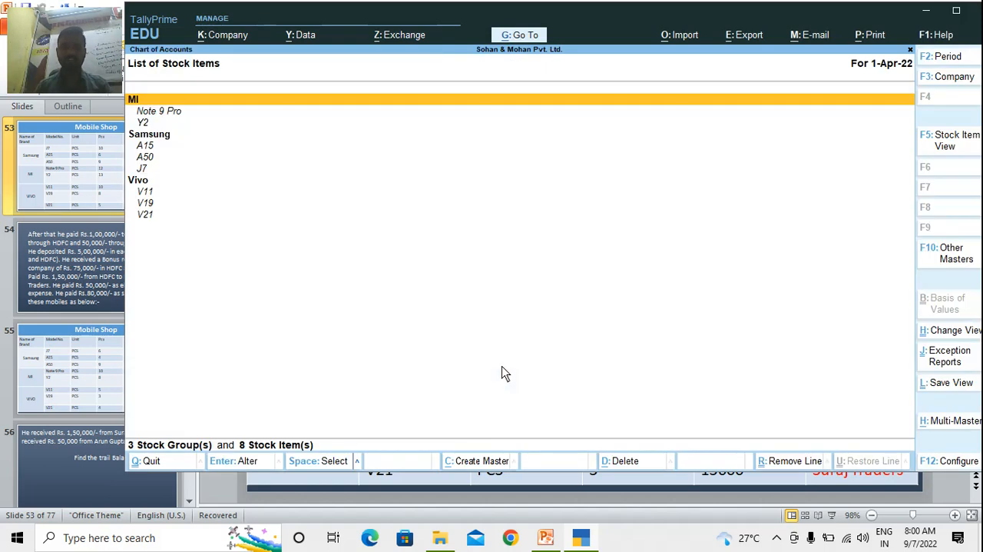
# Review the stock items listed under the MI, Samsung and Vivo groups, and return to the Gateway of Tally
pyautogui.press('Down')
pyautogui.press('Down')
pyautogui.press('Down')
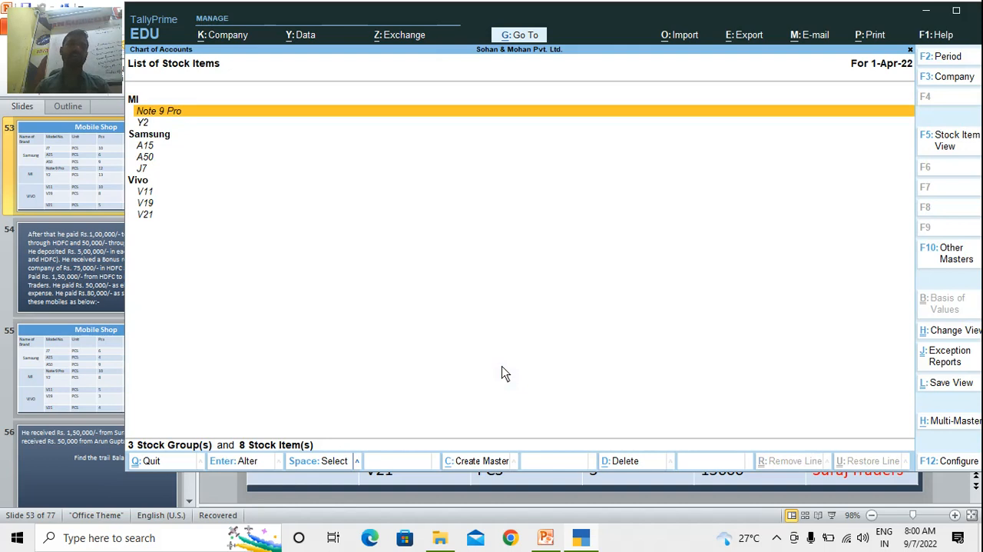
pyautogui.press('Down')
pyautogui.press('Down')
pyautogui.press('Down')
pyautogui.press('Down')
pyautogui.press('Down')
pyautogui.press('Down')
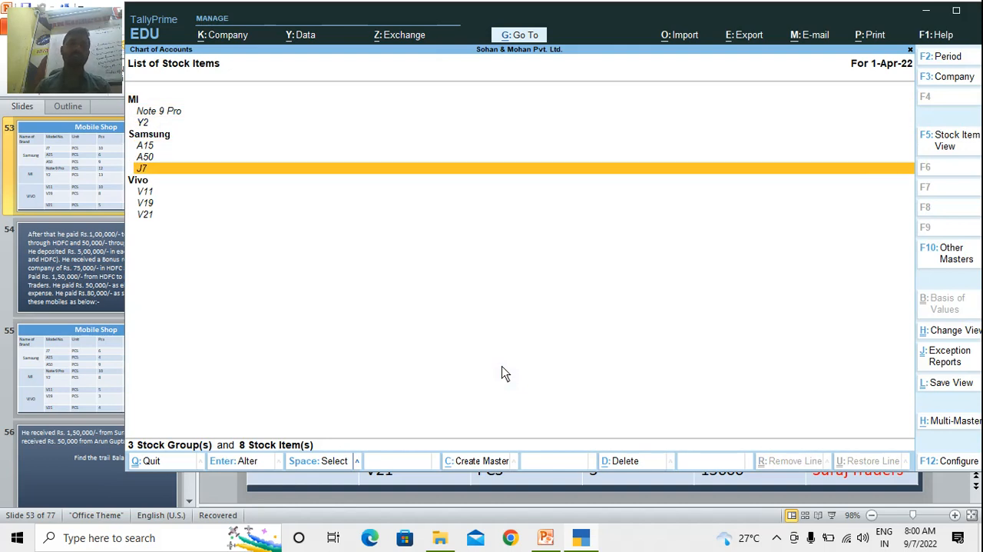
pyautogui.press('Down')
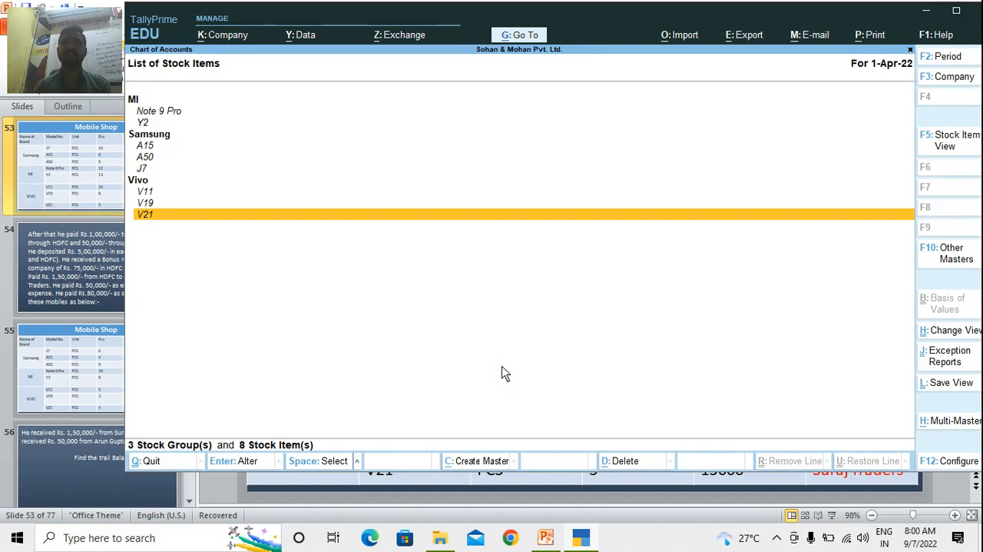
pyautogui.press('Escape')
pyautogui.press('Escape')
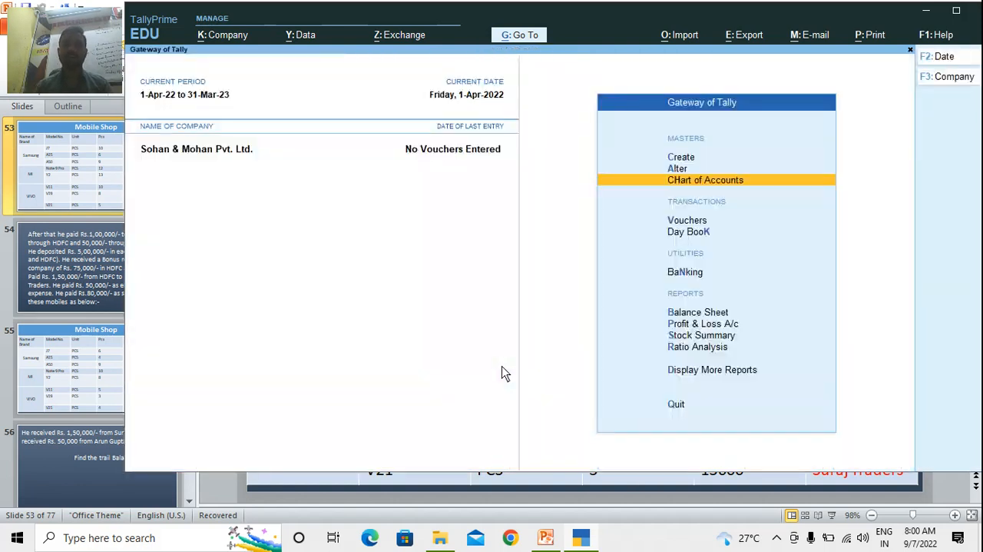
# Open voucher entry and switch the new voucher to the Receipt type
pyautogui.press('Down')
pyautogui.press('Down')
pyautogui.press('Up')
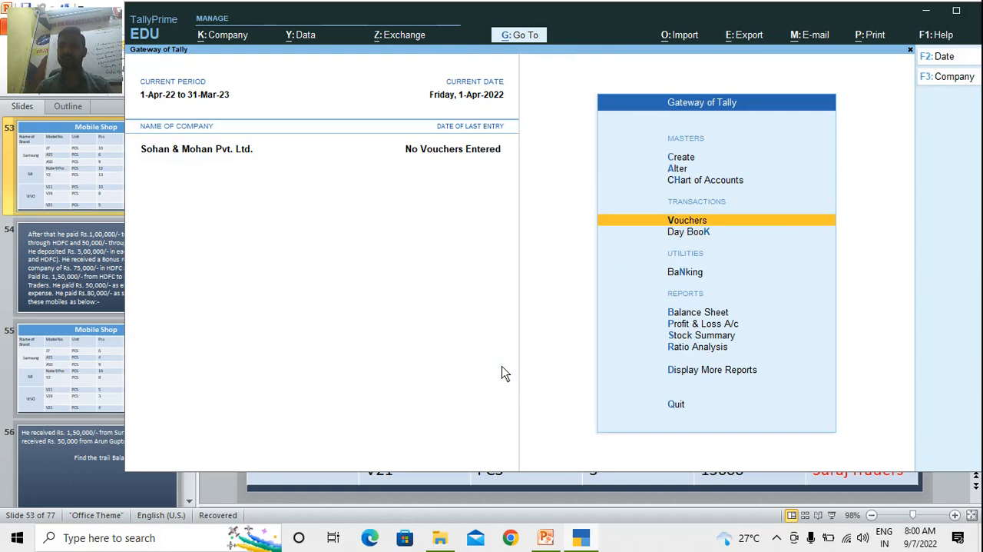
pyautogui.press('Return')
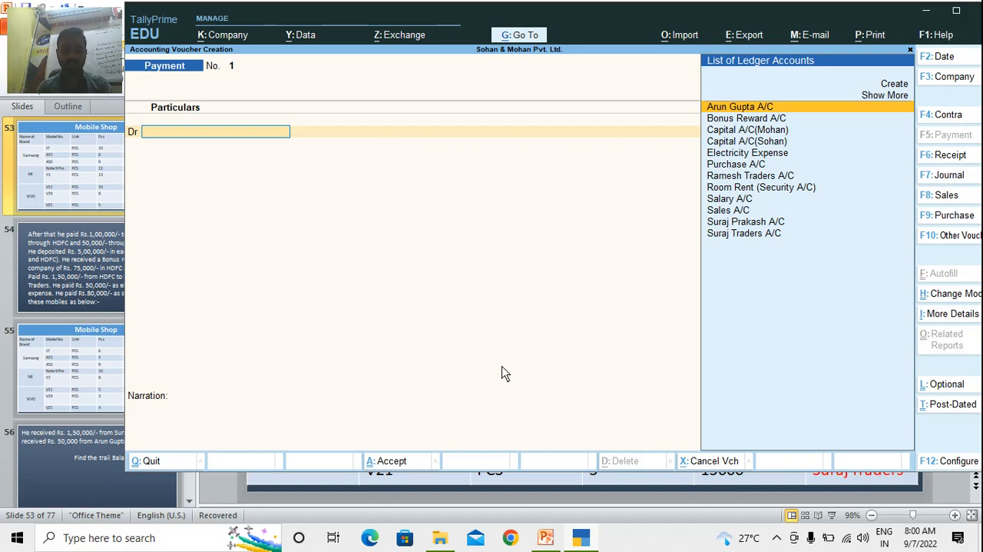
pyautogui.press('F6')
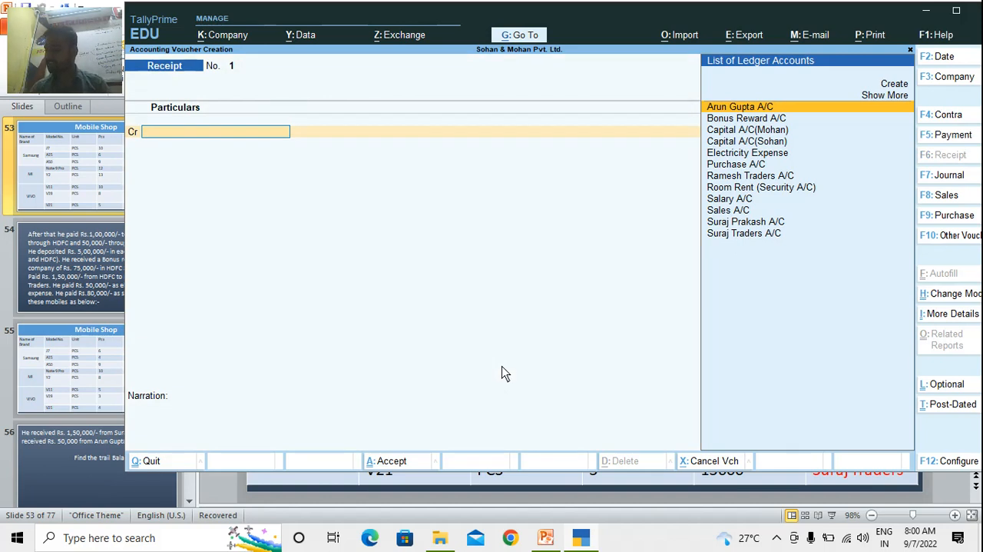
# Credit the first-listed partner's capital account with 50,00,000 in the receipt voucher
pyautogui.write('Cap')
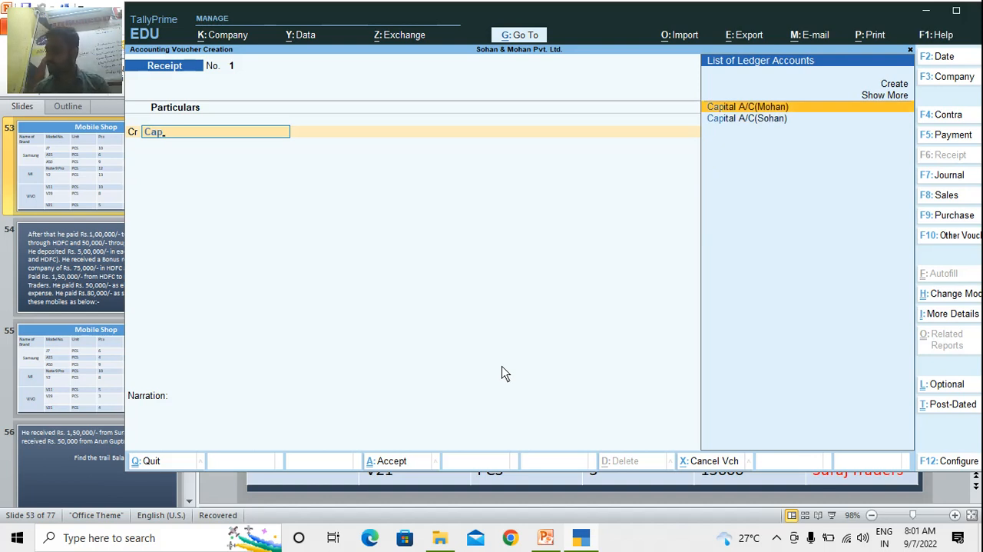
pyautogui.press('Return')
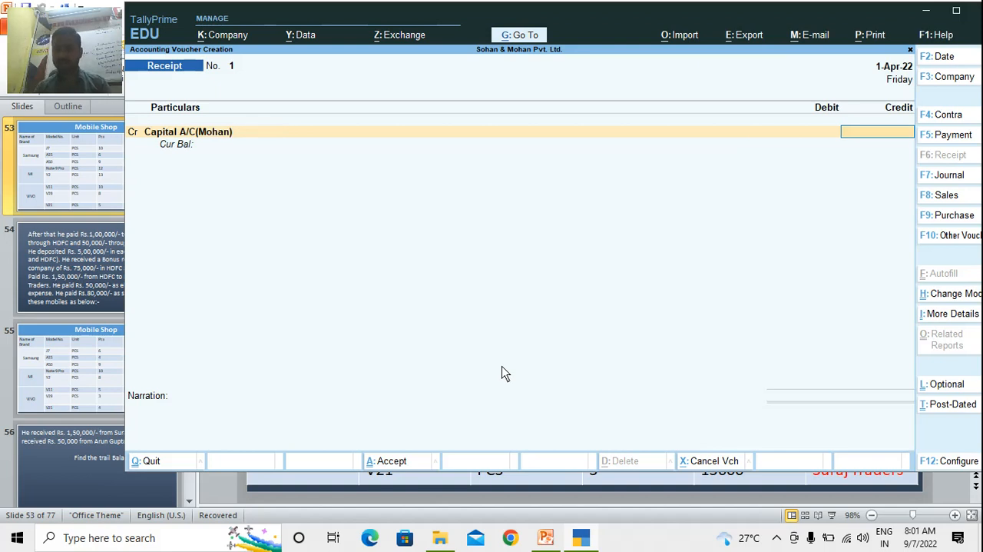
pyautogui.write('50,00,0')
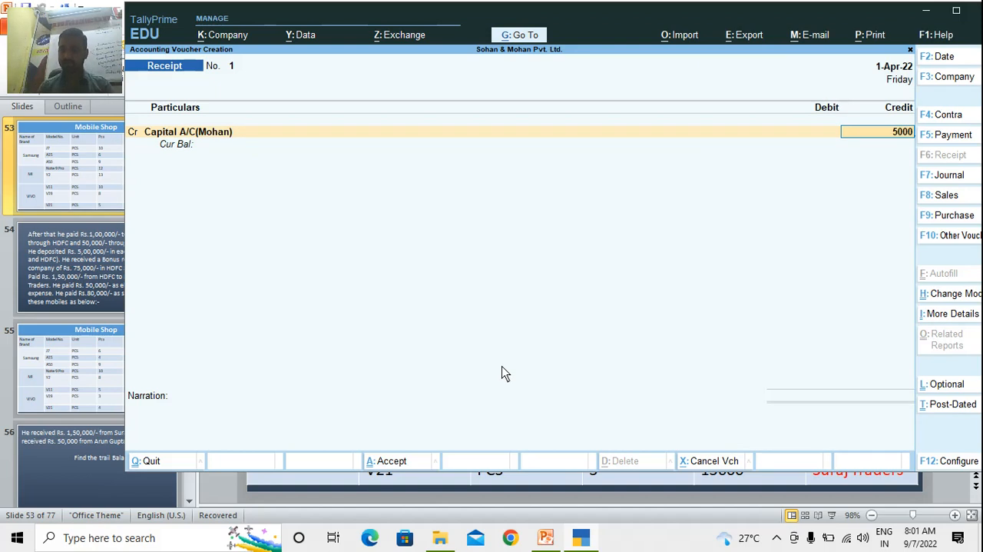
pyautogui.write('000')
pyautogui.press('Return')
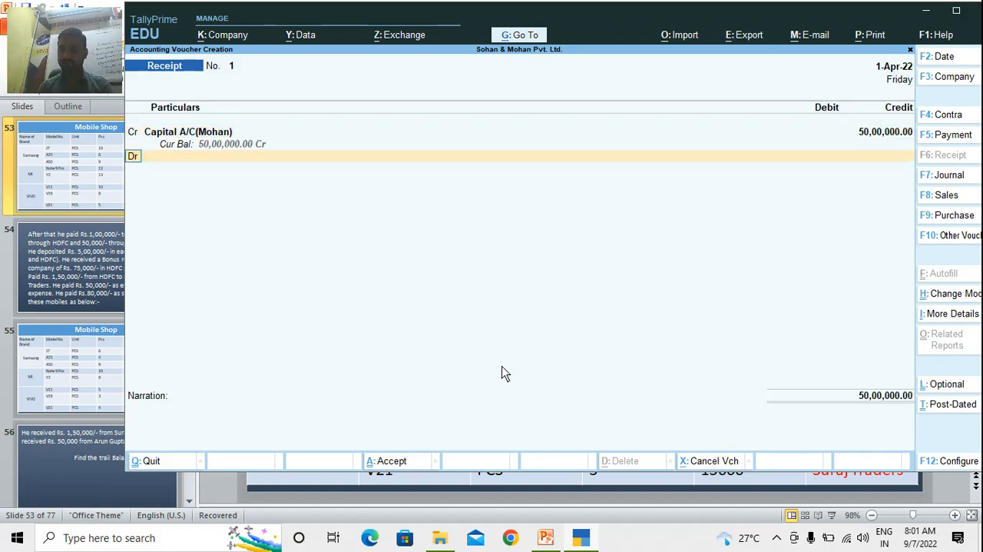
# Debit Cash with 50,00,000 in the first receipt voucher, leave the narration empty and save it
pyautogui.press('Return')
pyautogui.write('Cas')
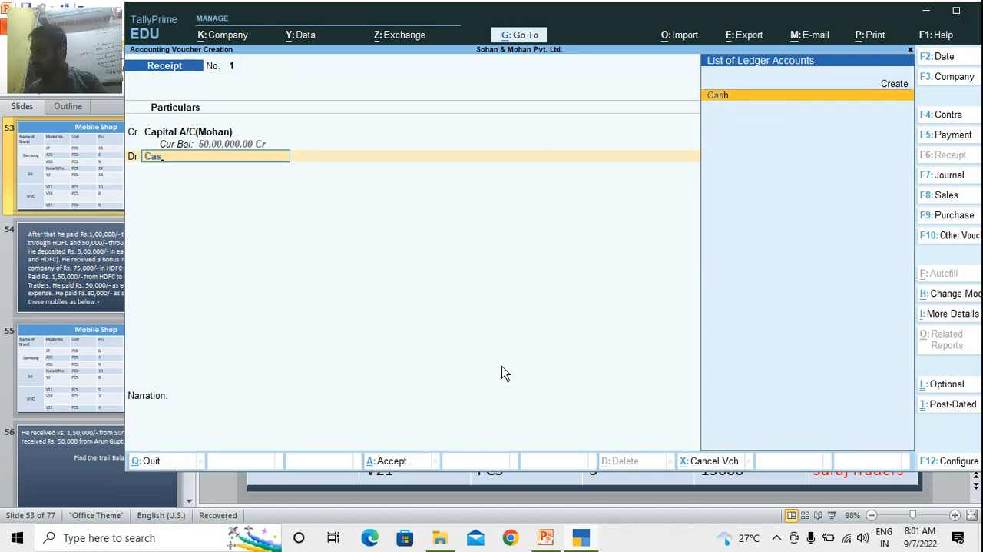
pyautogui.press('Return')
pyautogui.press('Return')
pyautogui.press('Return')
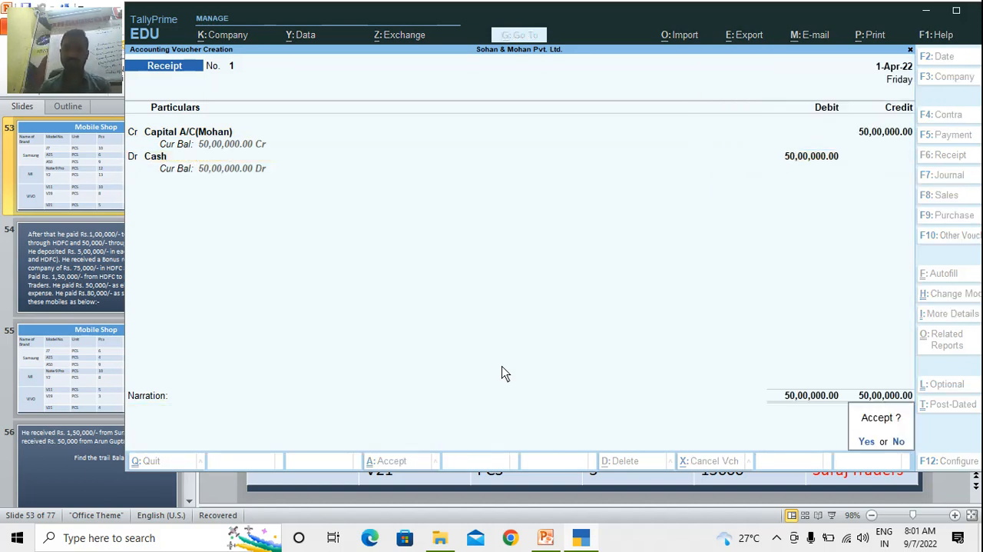
pyautogui.press('Return')
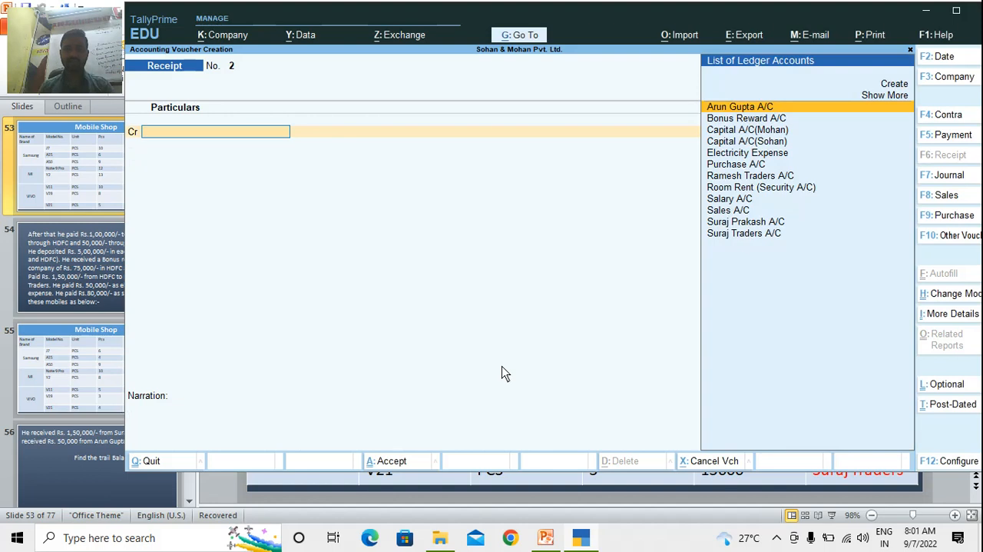
# Credit the other partner's capital account with 30,00,000 in the second receipt voucher
pyautogui.write('Cap')
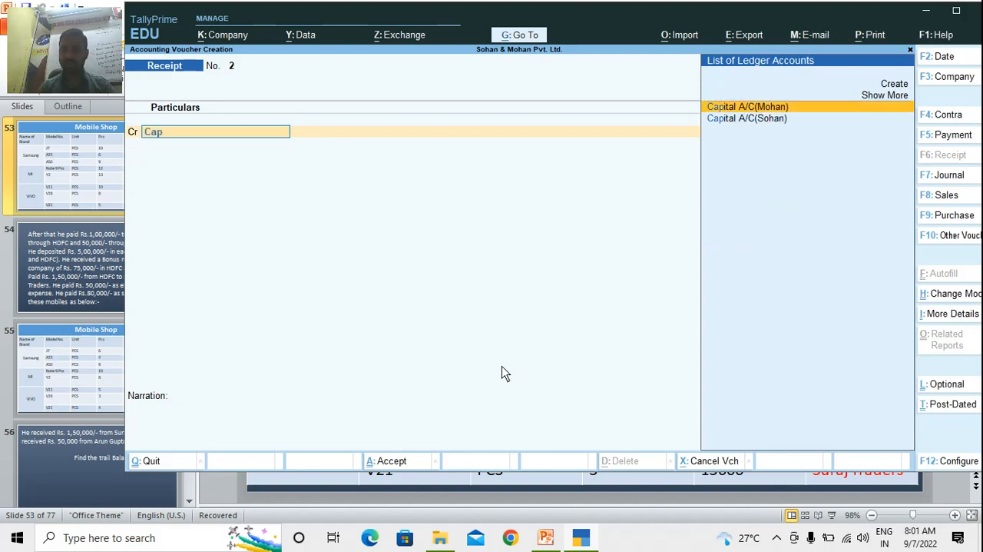
pyautogui.press('Down')
pyautogui.press('Return')
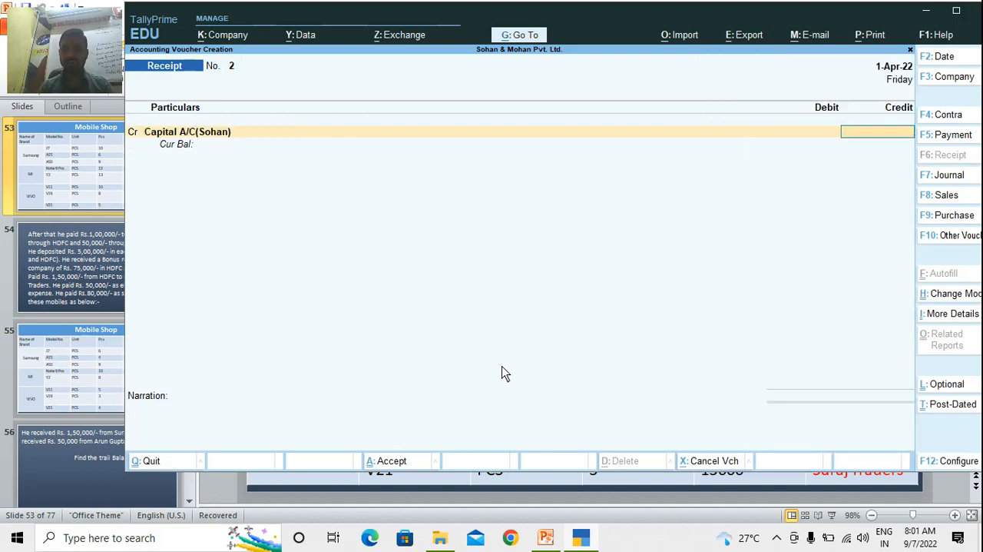
pyautogui.write('30,00,')
pyautogui.write('000000')
pyautogui.press('Return')
# Debit Cash with 30,00,000 in the second receipt voucher and save it without a narration
pyautogui.press('Return')
pyautogui.write('Cas')
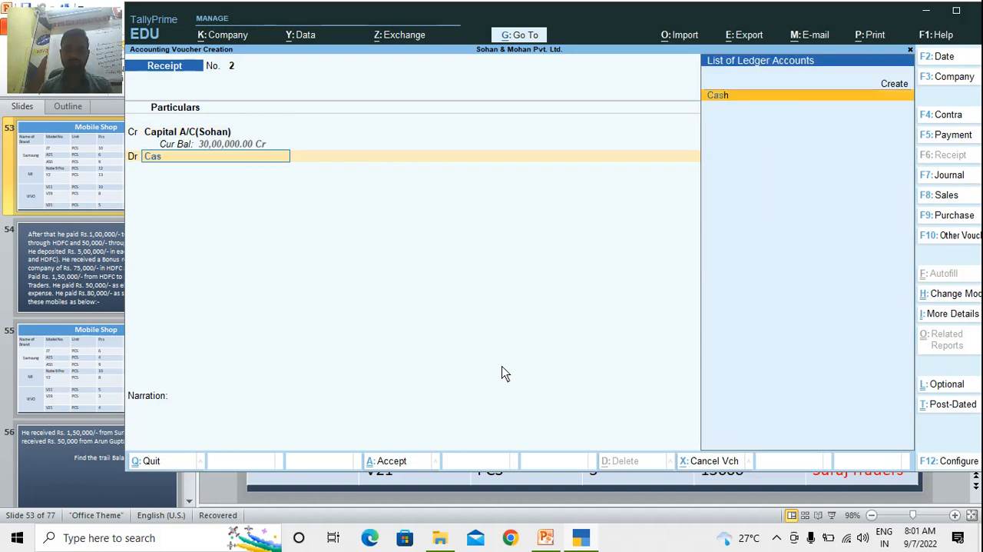
pyautogui.press('Return')
pyautogui.press('Return')
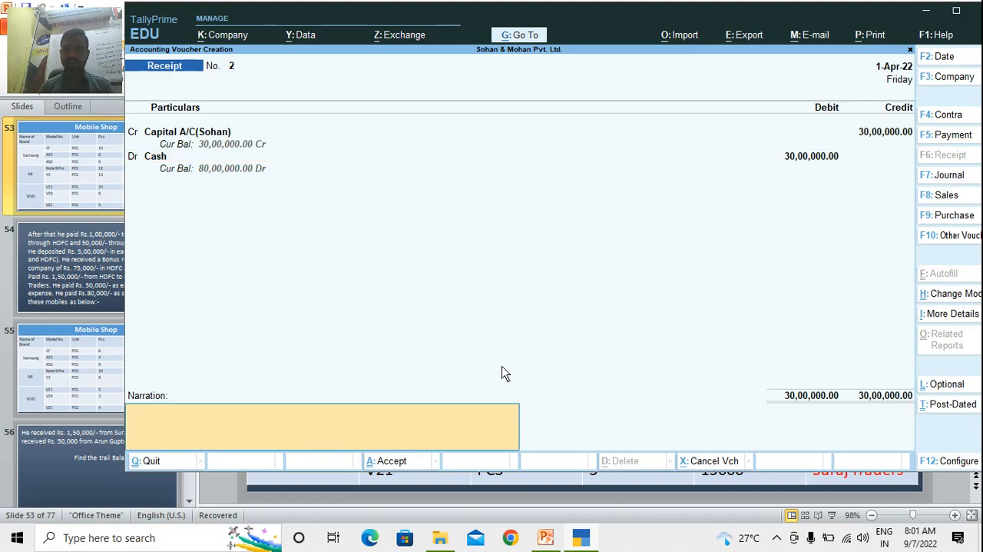
pyautogui.press('Return')
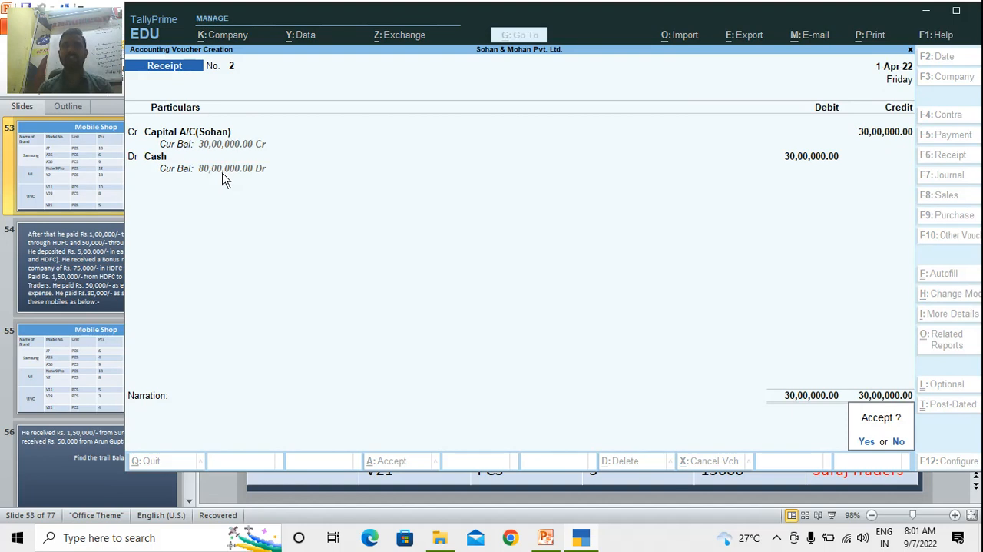
pyautogui.press('y')
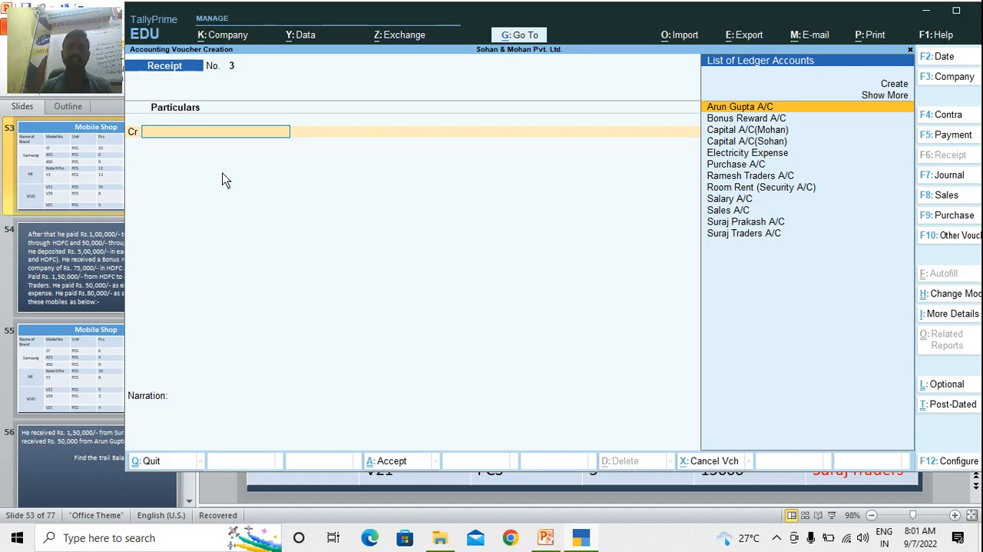
# Switch to a Contra voucher and credit HDFC with 10,00,000, accepting the default cheque allocation dated 1-Apr-22
pyautogui.press('F4')
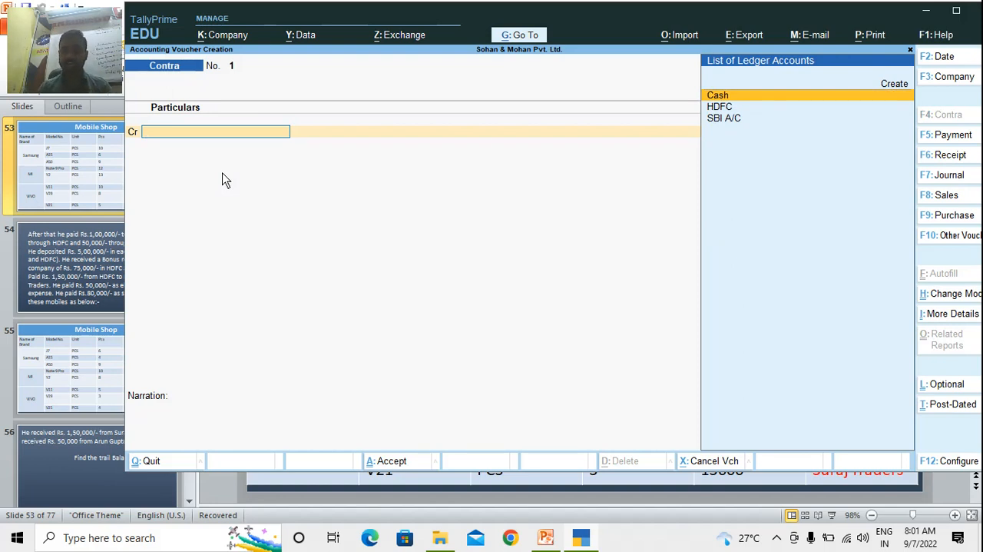
pyautogui.press('Down')
pyautogui.press('Return')
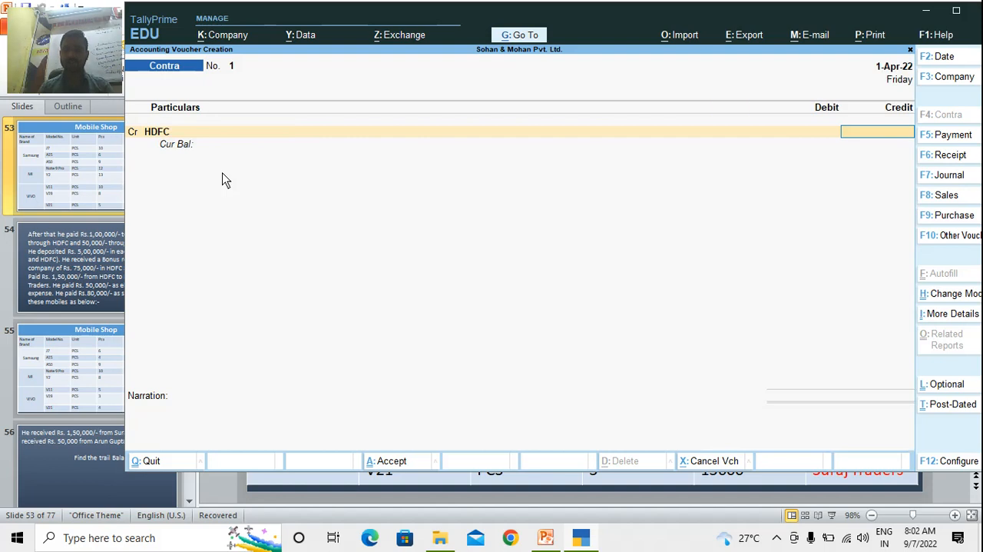
pyautogui.write('1000000')
pyautogui.press('Return')
pyautogui.press('Return')
pyautogui.press('Return')
pyautogui.press('Return')
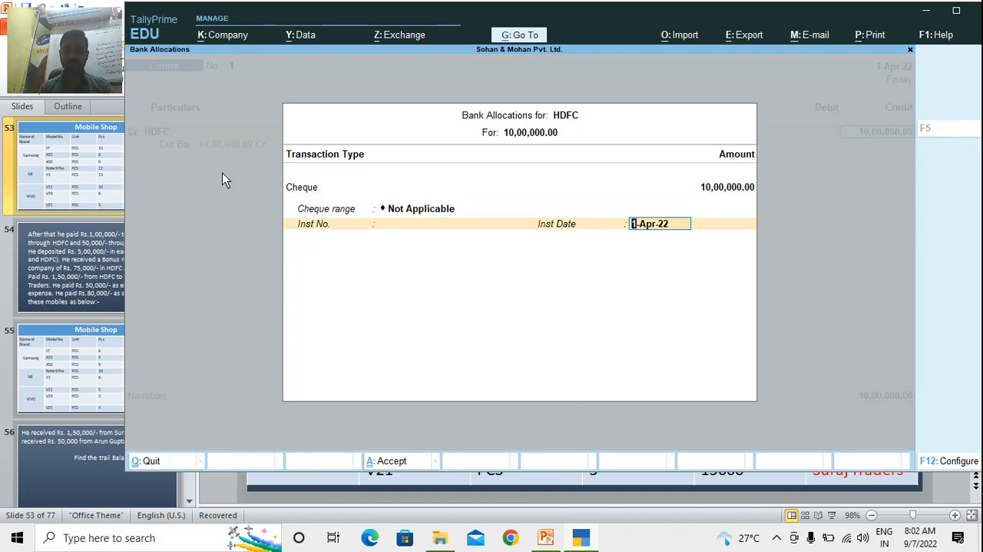
pyautogui.press('Return')
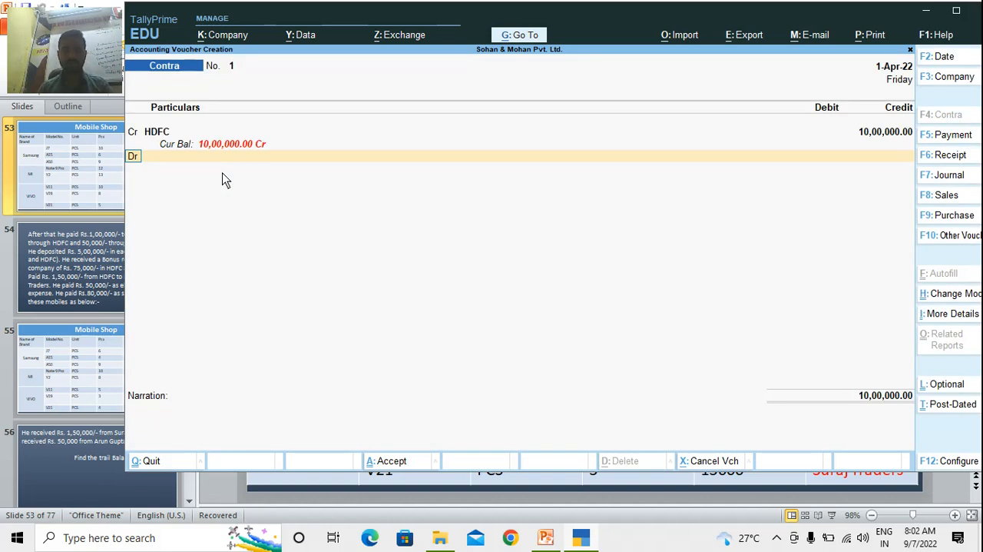
# Replace the credited HDFC ledger in the contra voucher with Cash, keeping the 10,00,000 amount
pyautogui.press('BackSpace')
pyautogui.press('BackSpace')
pyautogui.press('Up')
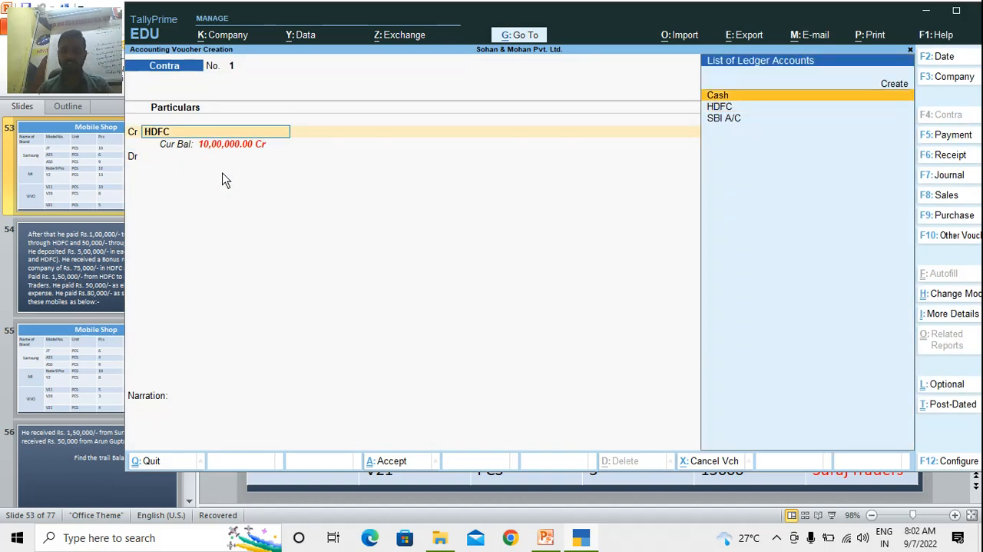
pyautogui.press('Return')
# Debit HDFC with 10,00,000 in the contra voucher as a Cash transaction
pyautogui.press('Return')
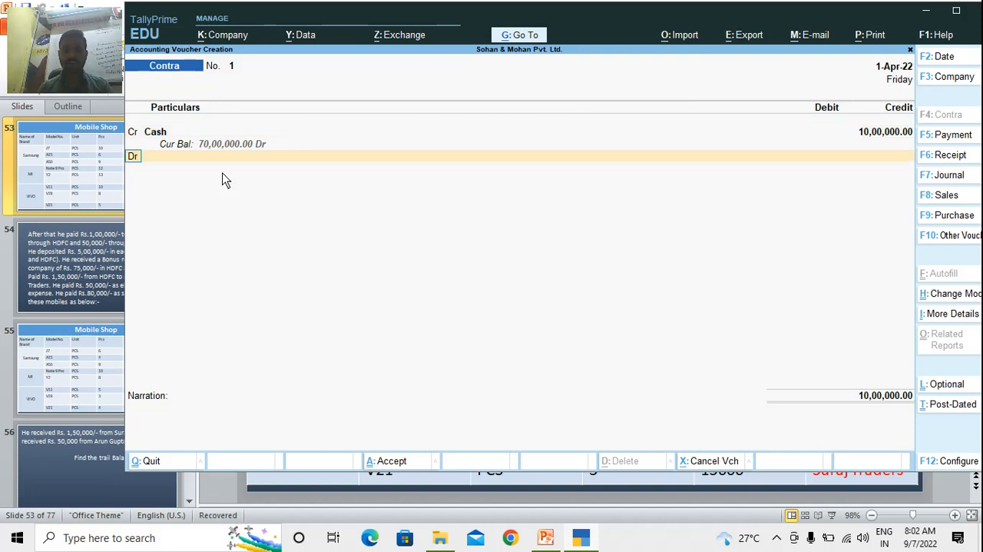
pyautogui.press('Return')
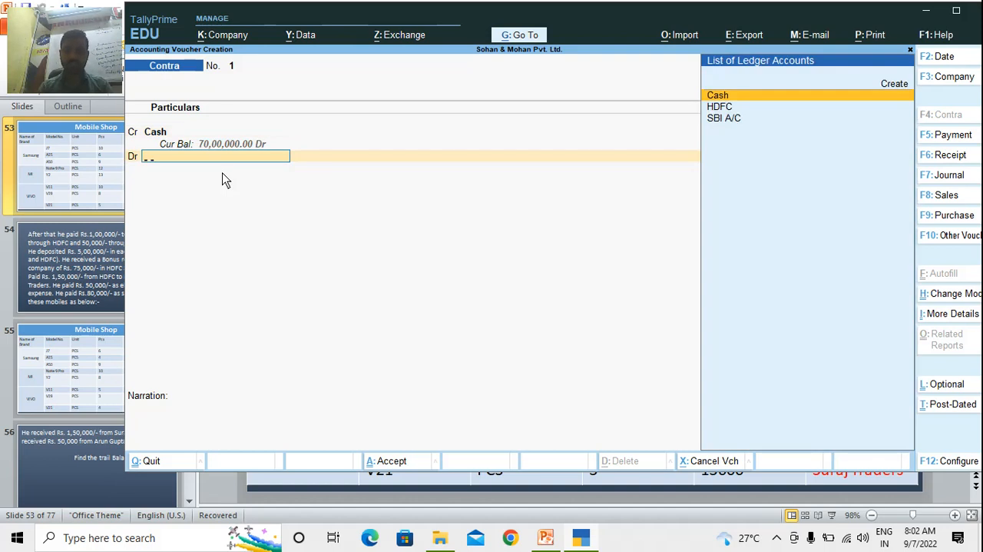
pyautogui.write('Hd')
pyautogui.press('Return')
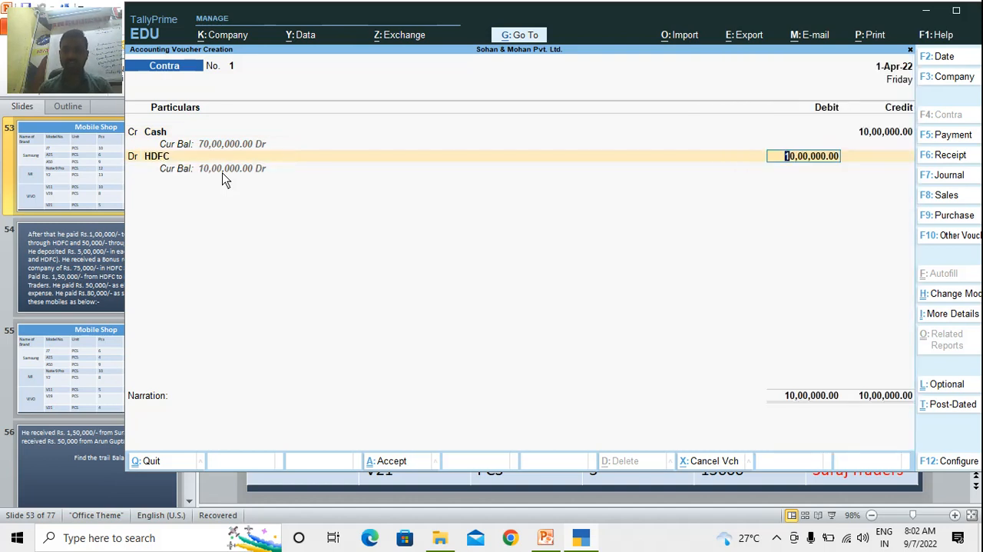
pyautogui.press('Return')
pyautogui.press('Return')
# Enter 500 notes of the 2000 denomination for the HDFC deposit and save the contra voucher
pyautogui.press('Down')
pyautogui.press('Down')
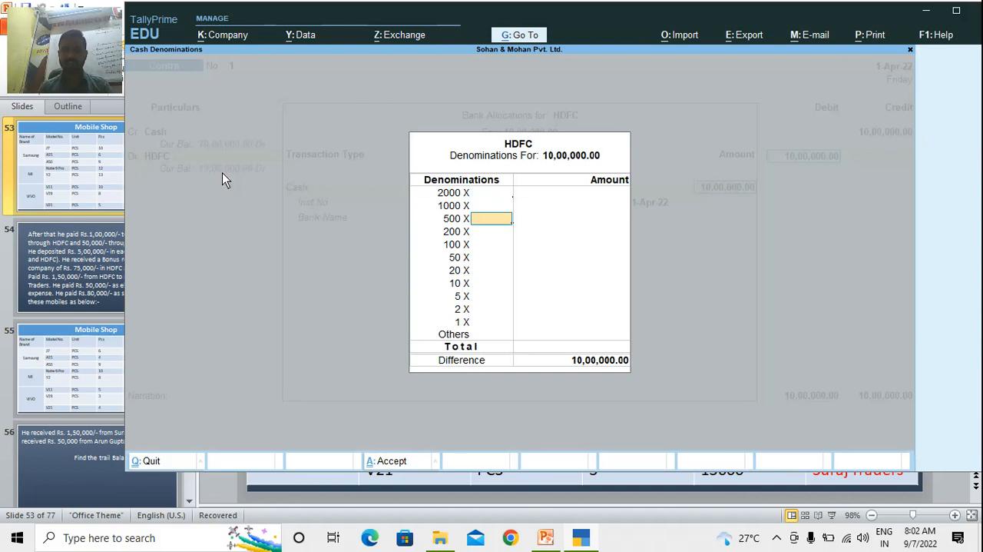
pyautogui.press('Up')
pyautogui.press('Up')
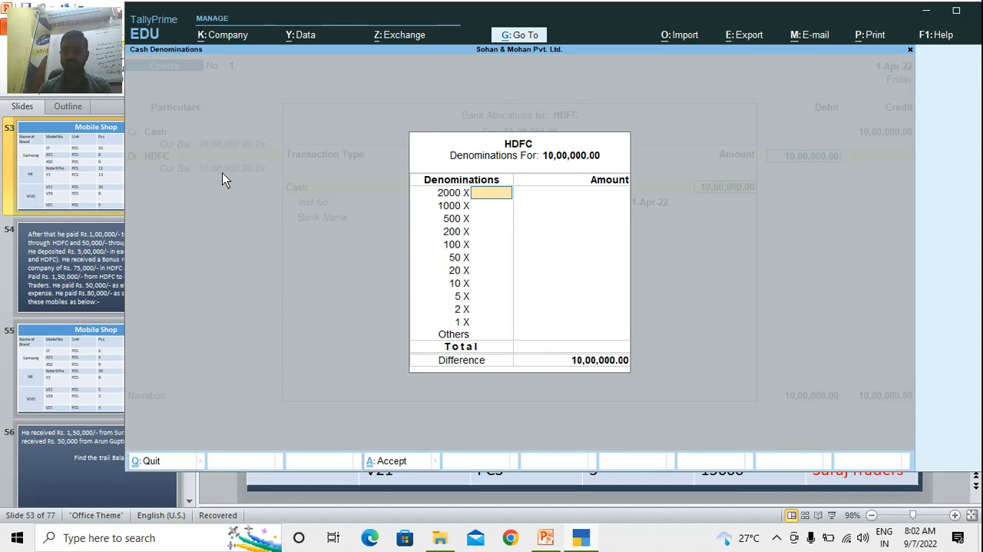
pyautogui.write('500')
pyautogui.press('Return')
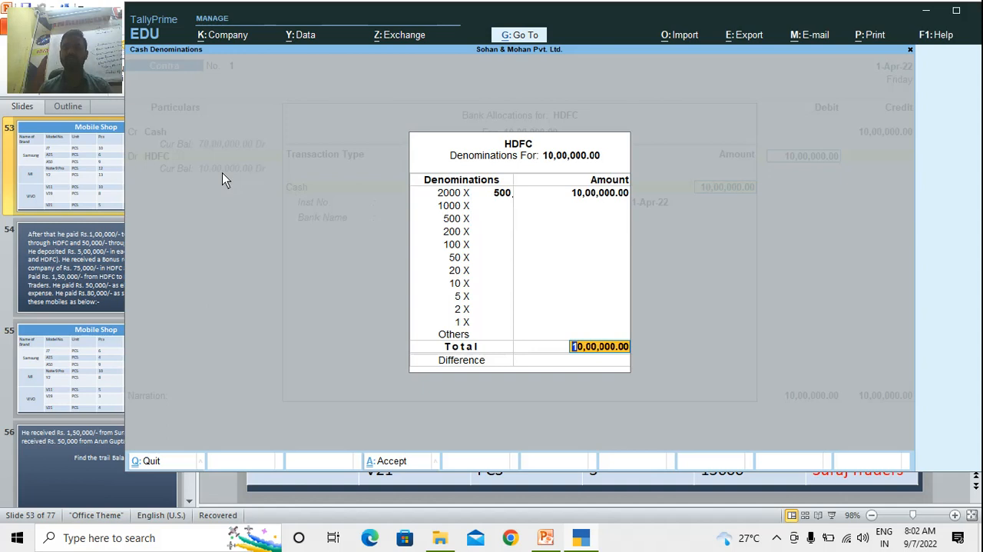
pyautogui.press('Return')
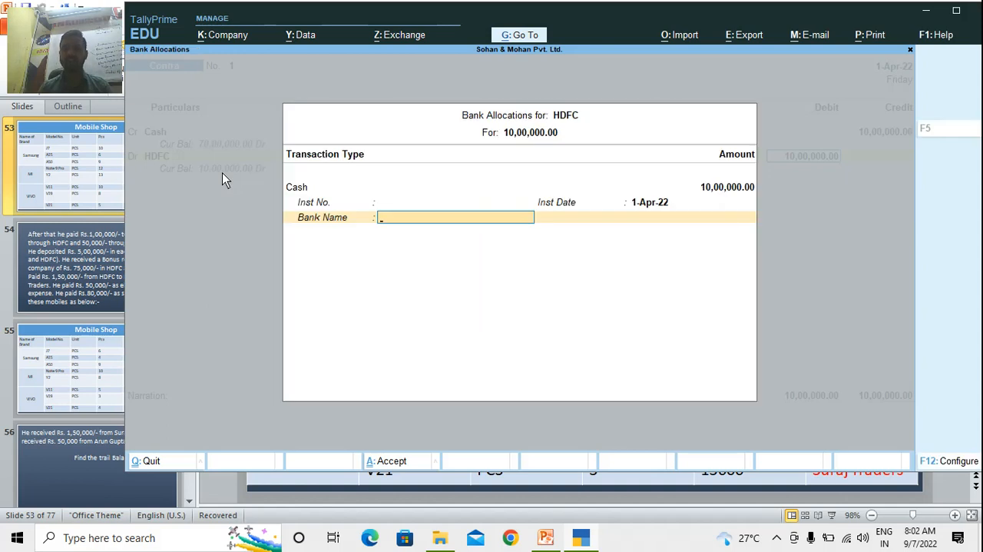
pyautogui.press('Return')
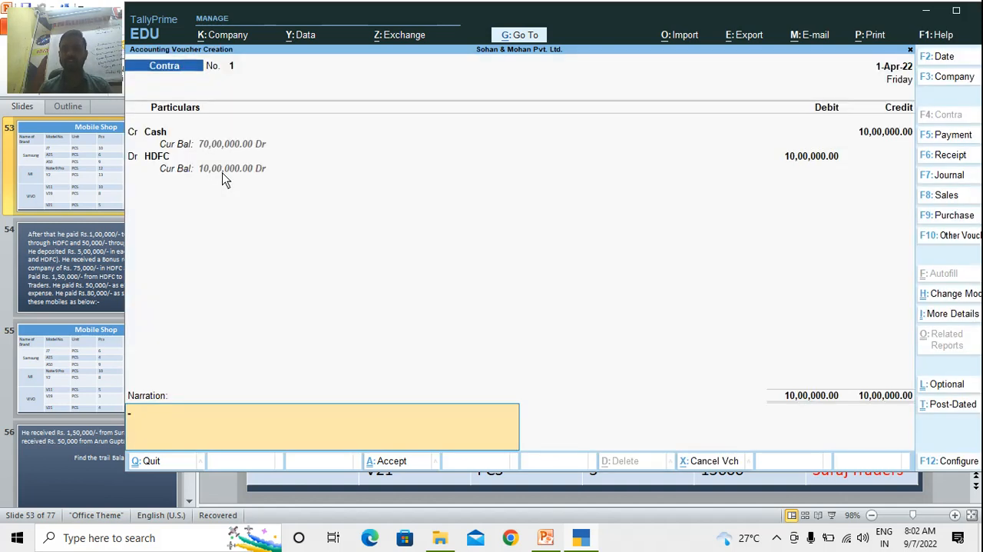
pyautogui.press('Return')
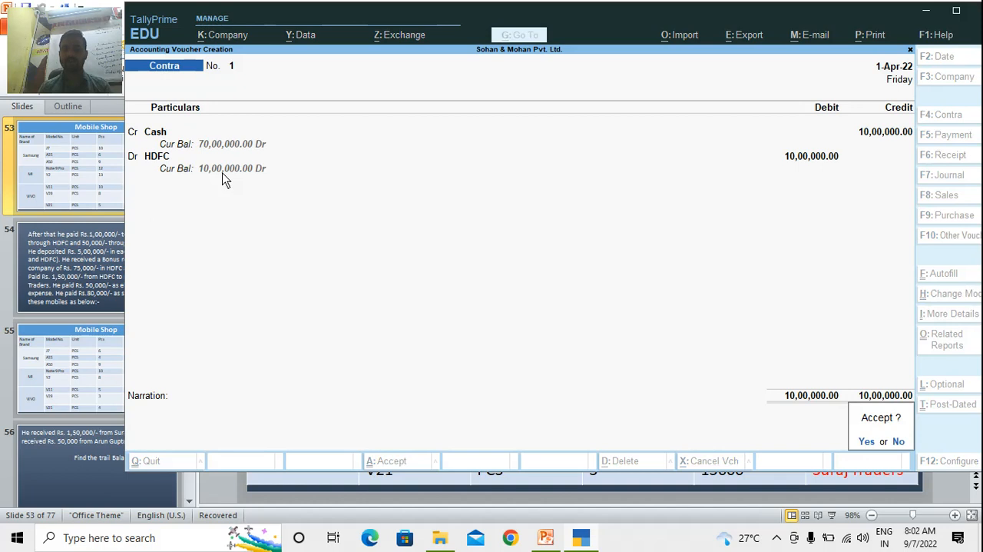
pyautogui.press('Return')
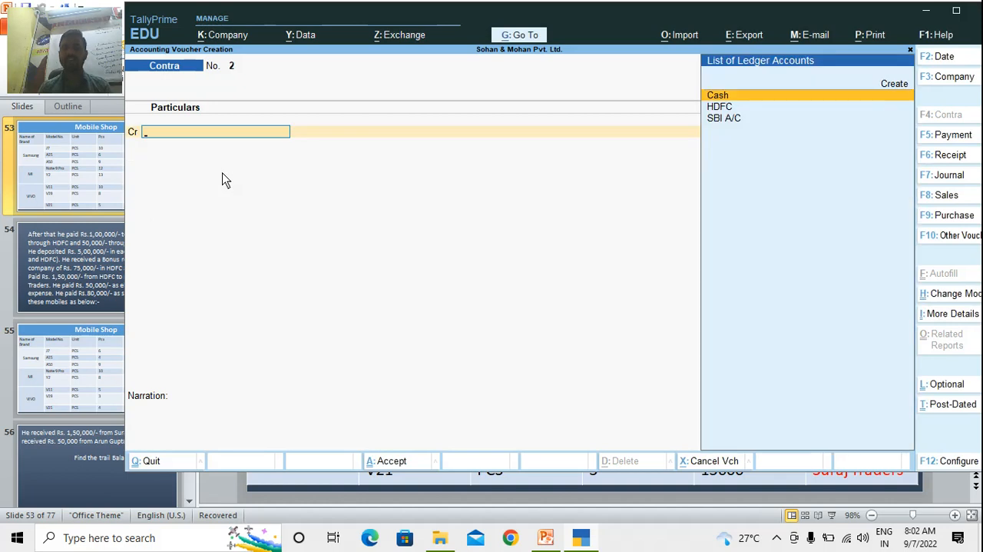
# In the second contra voucher, credit Cash and debit SBI A/C with 10,00,000
pyautogui.press('Return')
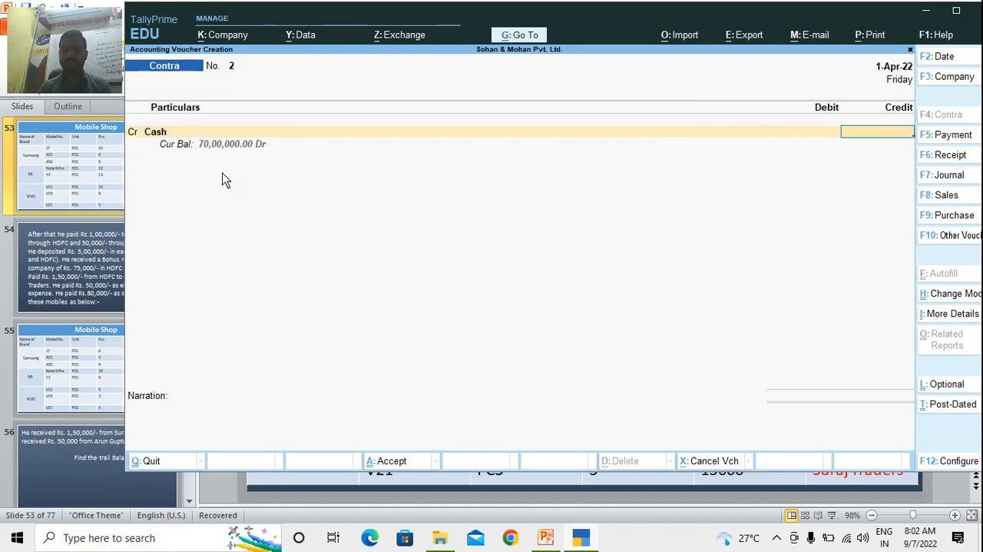
pyautogui.write('10,')
pyautogui.write('00,000')
pyautogui.press('Return')
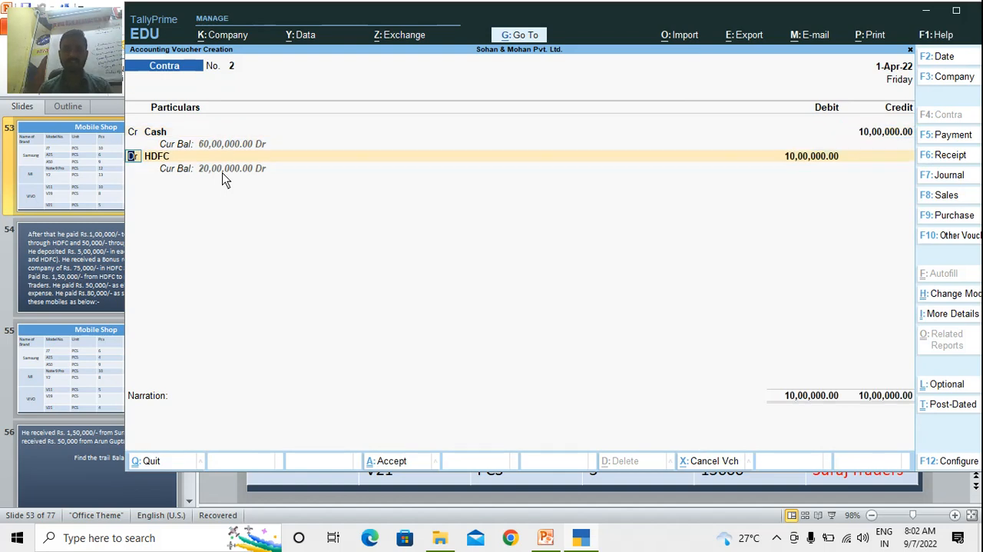
pyautogui.press('Return')
pyautogui.write('Sbi')
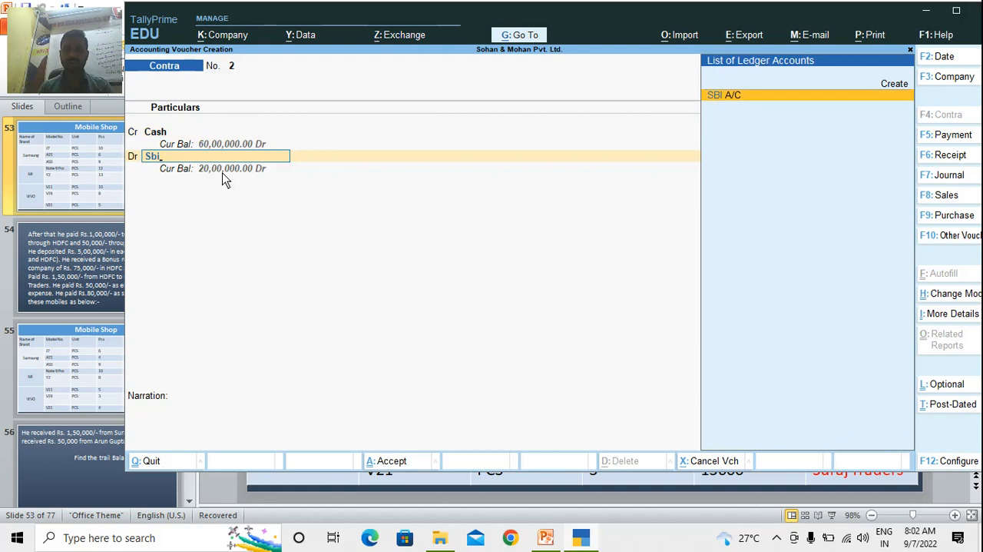
pyautogui.press('Return')
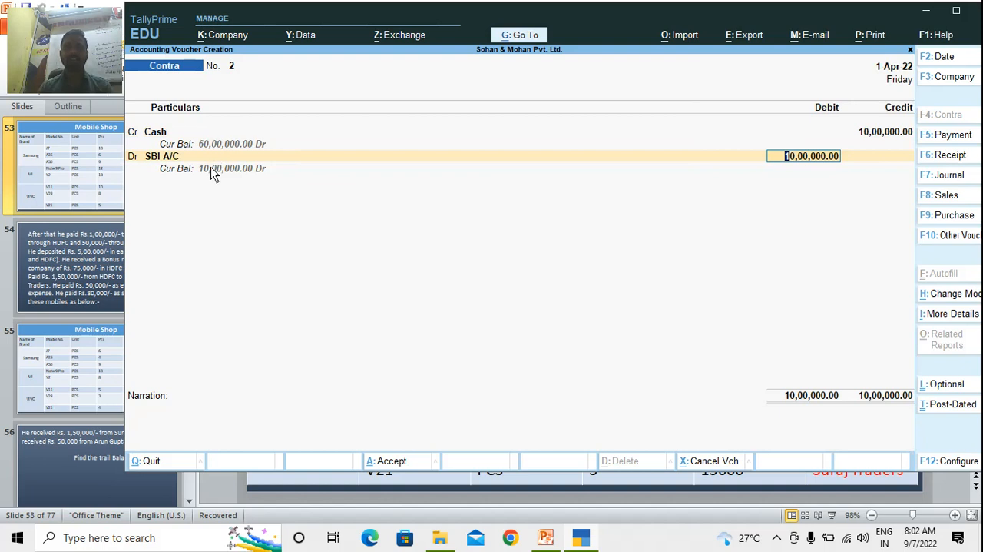
pyautogui.press('Return')
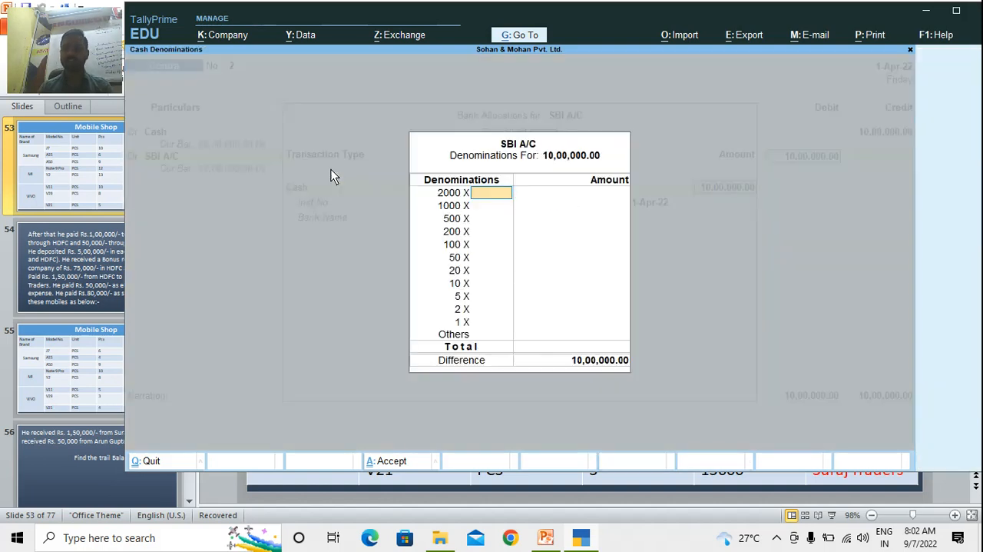
# Enter 500 notes of the 2000 denomination for the SBI A/C deposit and save the contra voucher
pyautogui.write('500')
pyautogui.press('Return')
pyautogui.press('Return')
pyautogui.press('Return')
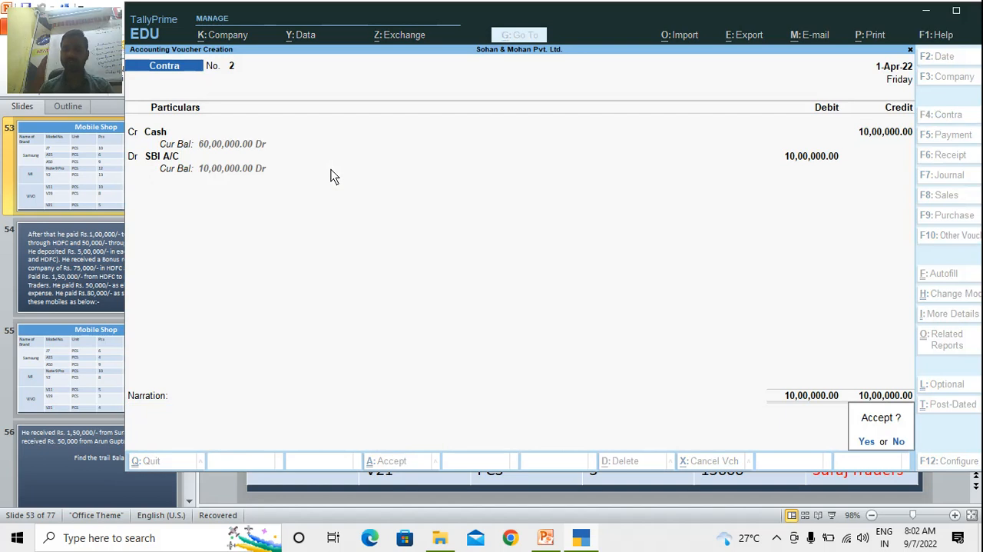
pyautogui.press('Return')
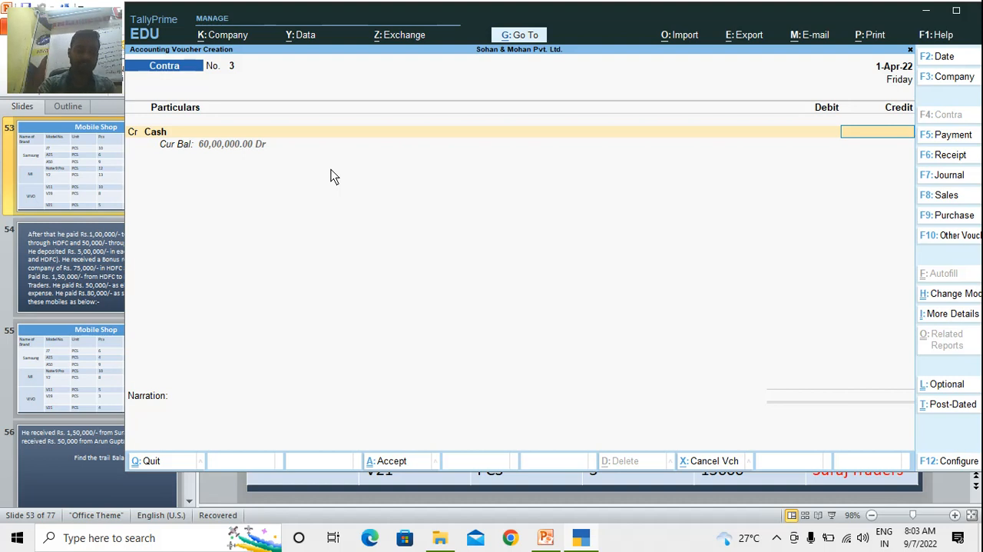
# Start a payment voucher and debit Room Rent (Security A/C) with 6,00,000
pyautogui.press('F5')
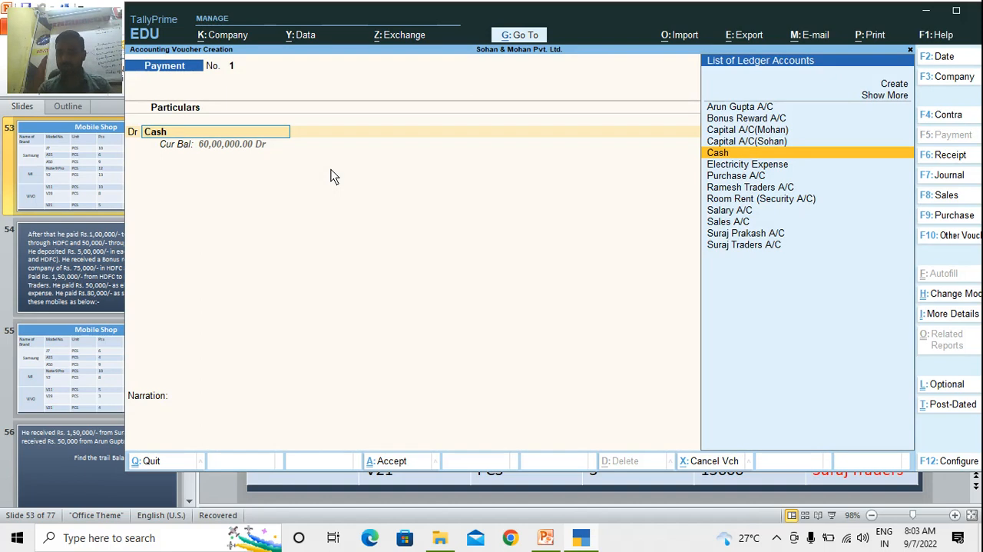
pyautogui.write('Roo')
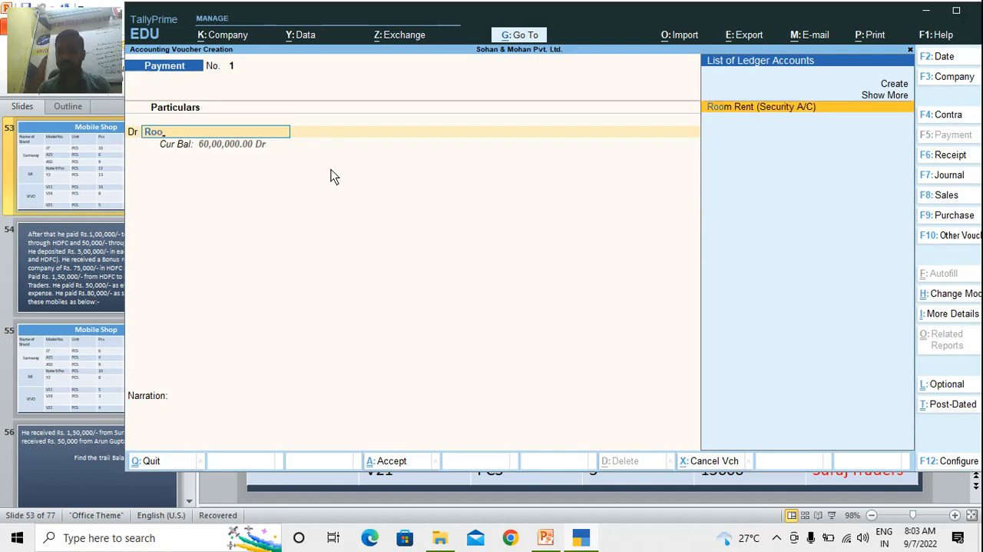
pyautogui.press('Return')
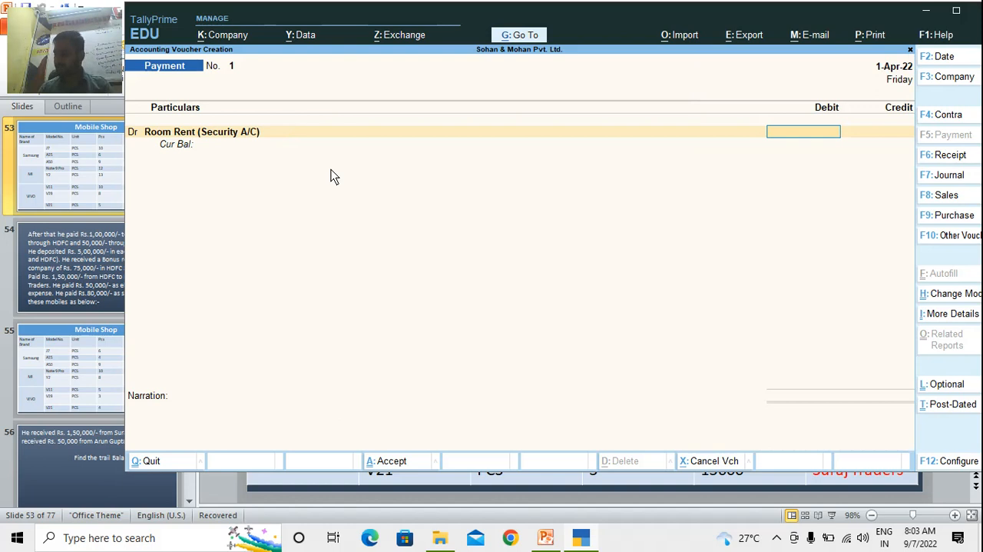
pyautogui.write('600000')
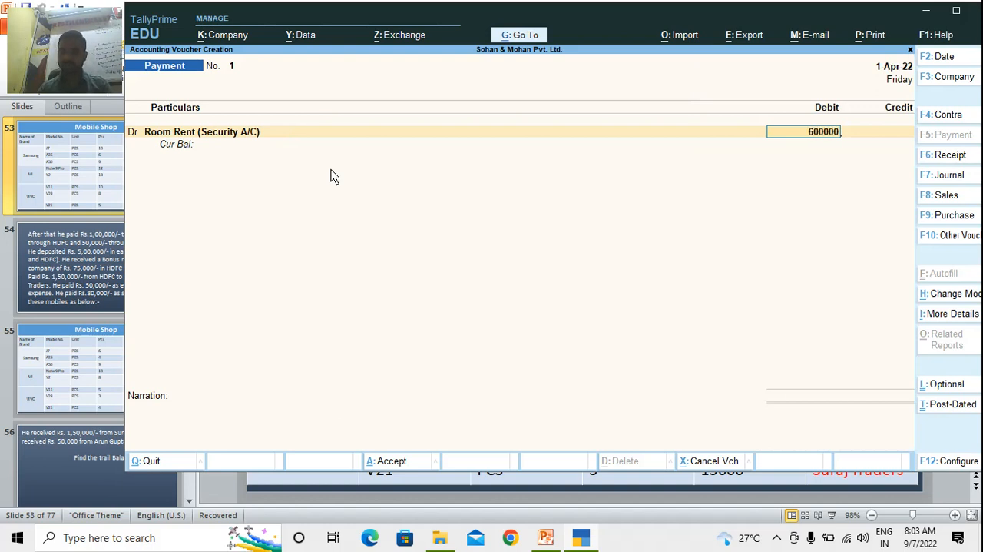
pyautogui.press('Return')
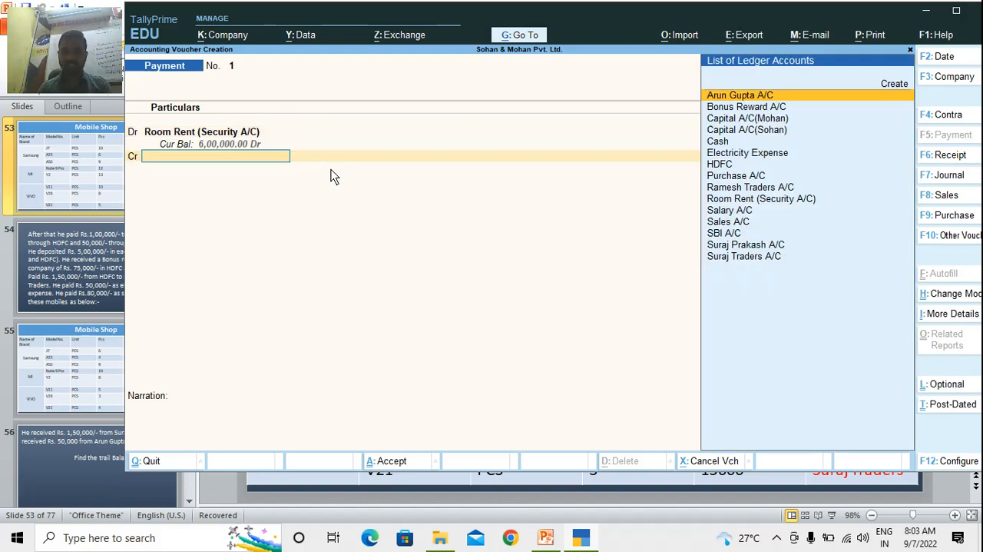
# Credit HDFC with 6,00,000 by Cheque, leaving the instrument number blank, and save the payment voucher
pyautogui.write('Hdf')
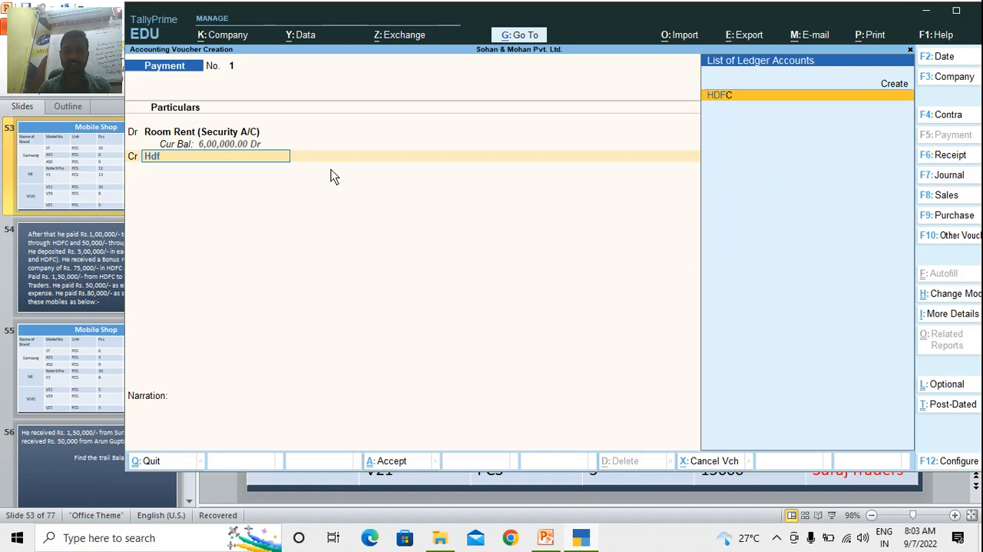
pyautogui.press('Return')
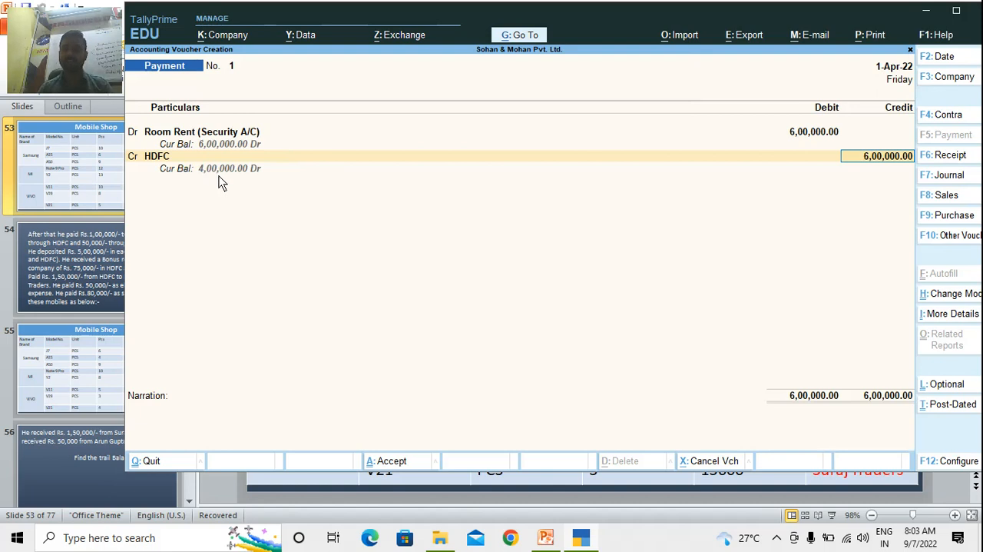
pyautogui.press('Return')
pyautogui.press('Return')
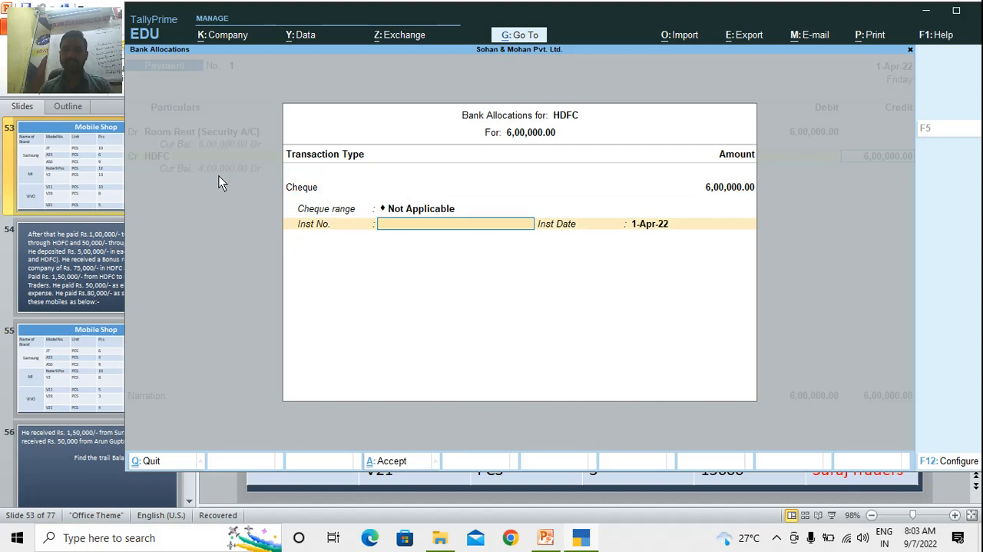
pyautogui.press('Return')
pyautogui.press('Return')
pyautogui.press('Return')
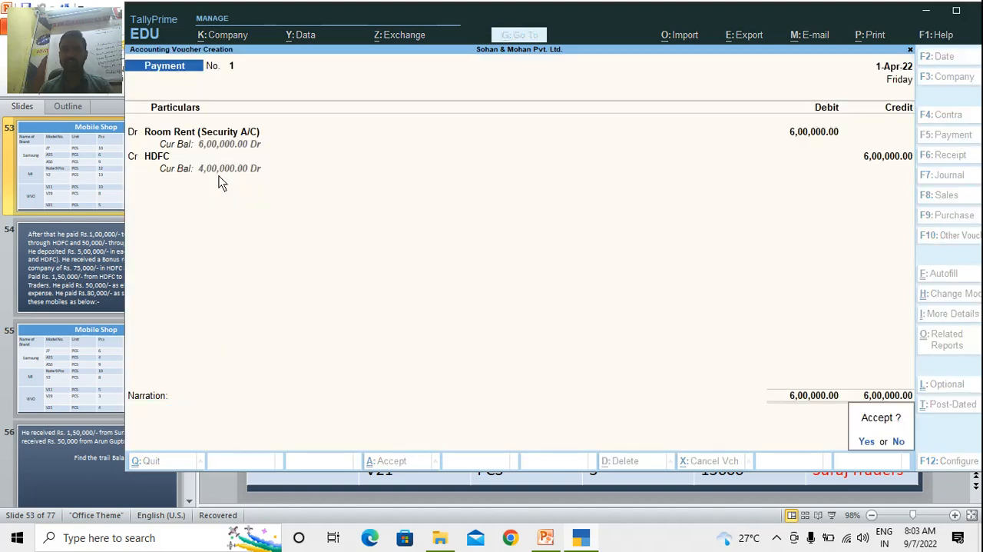
pyautogui.press('Return')
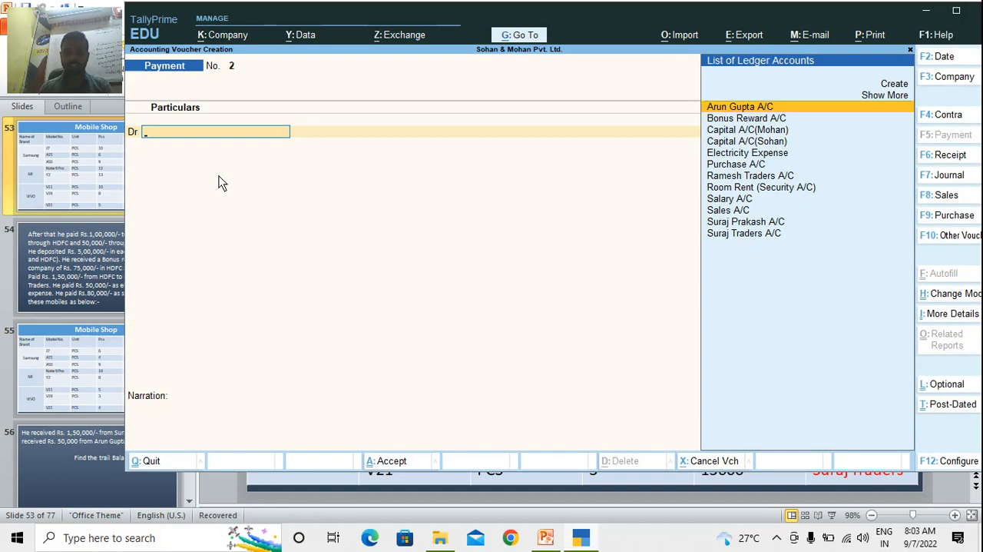
# Start a purchase voucher with supplier invoice number 252 dated 1-Apr-22 and Cash as the party account
pyautogui.press('F9')
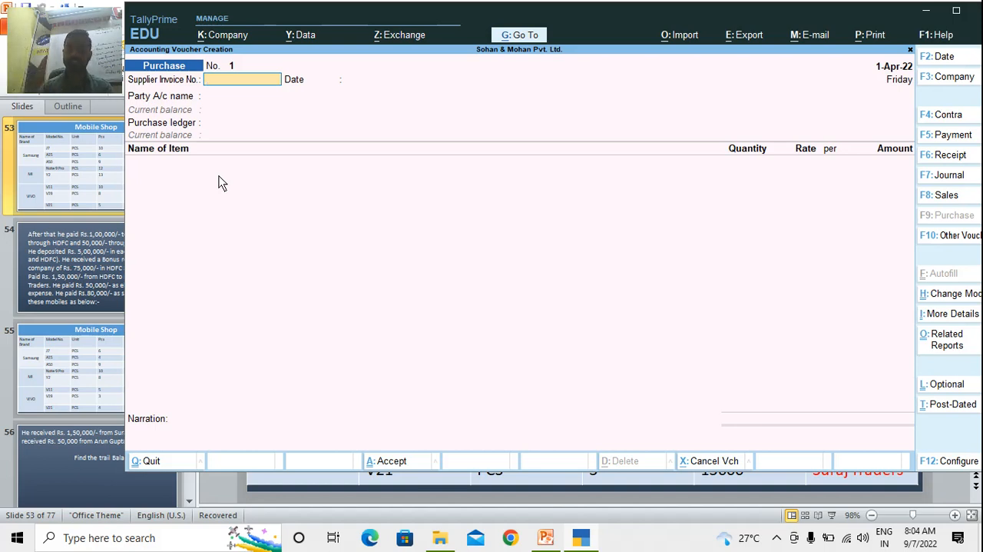
pyautogui.write('252')
pyautogui.press('Return')
pyautogui.press('Return')
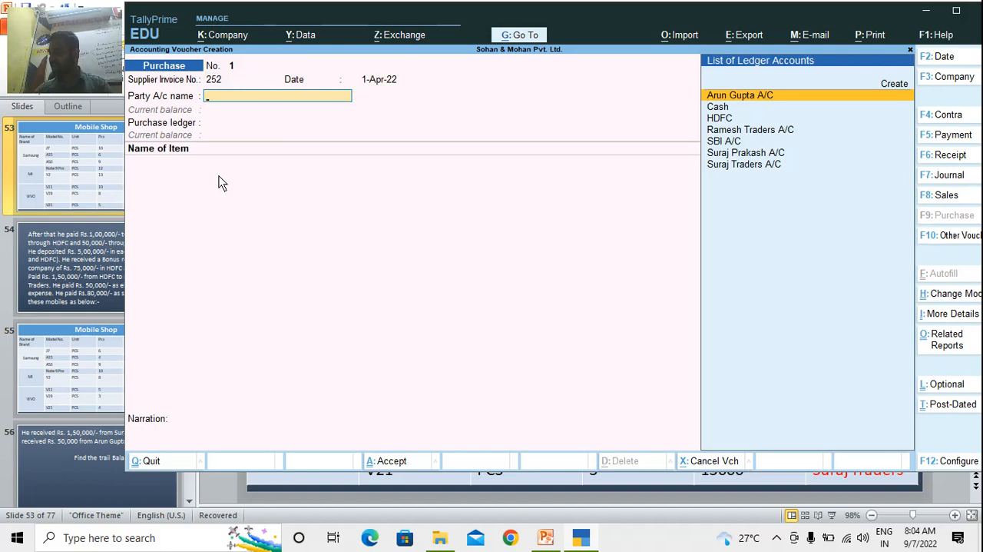
pyautogui.write('Cas')
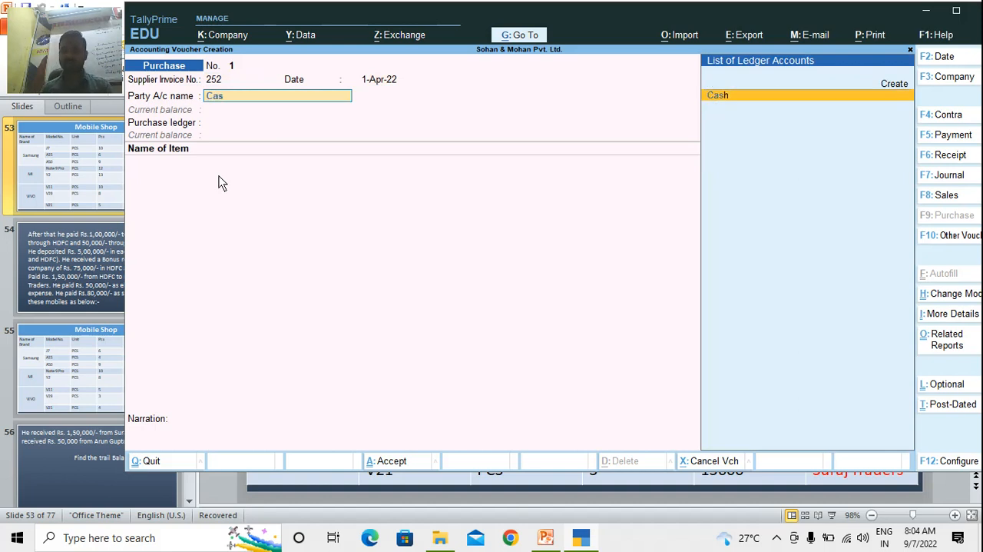
pyautogui.press('Return')
# Leave the Cash purchase's receipt details blank, keep Bihar as the state, and choose Purchase A/C as the purchase ledger
pyautogui.press('Return')
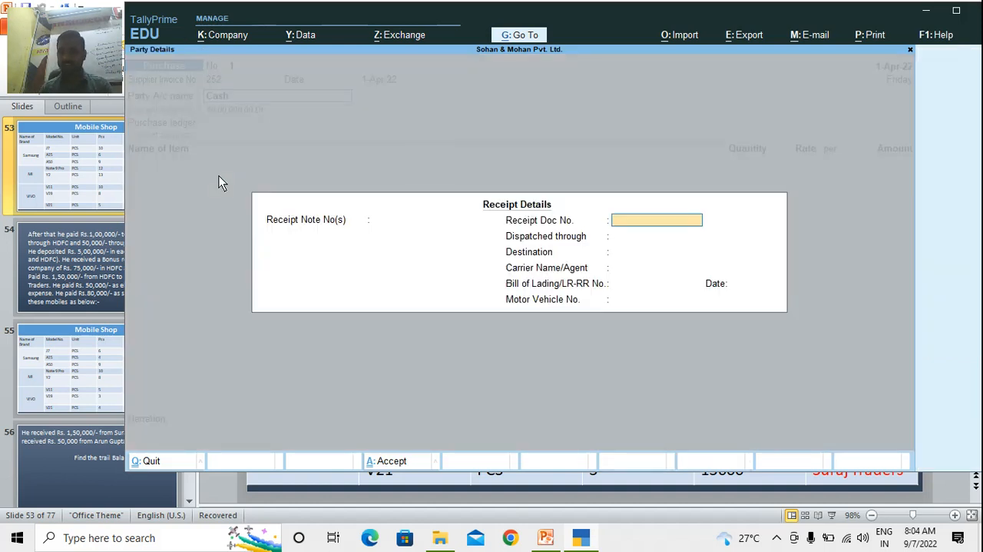
pyautogui.press('Return')
pyautogui.press('Return')
pyautogui.press('Return')
pyautogui.press('Return')
pyautogui.press('Return')
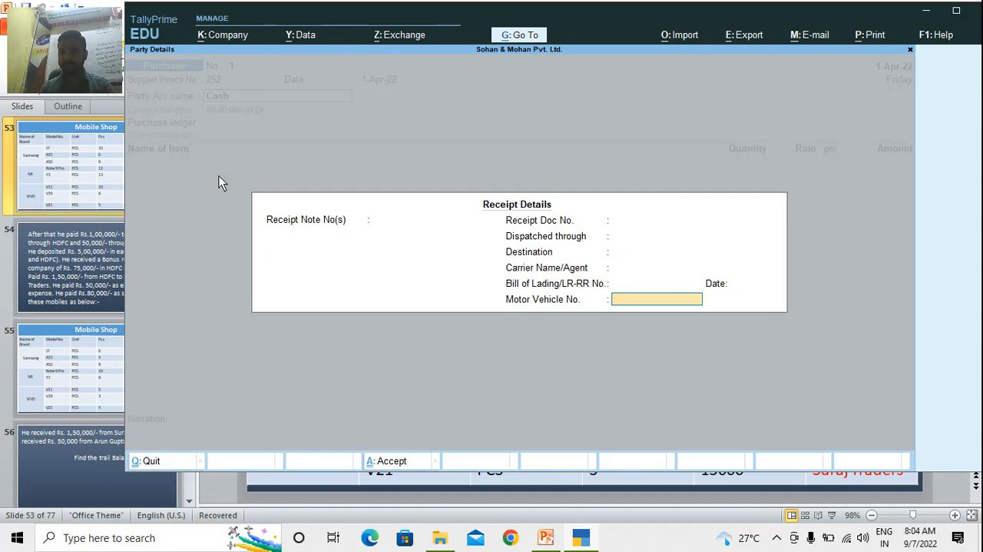
pyautogui.press('Return')
pyautogui.press('Return')
pyautogui.press('Return')
pyautogui.press('Return')
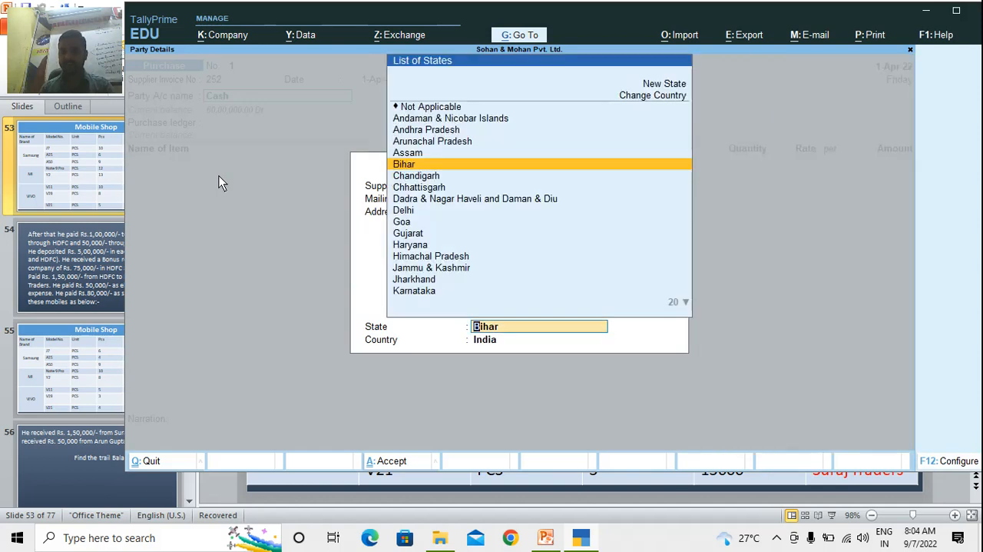
pyautogui.press('Return')
pyautogui.press('Return')
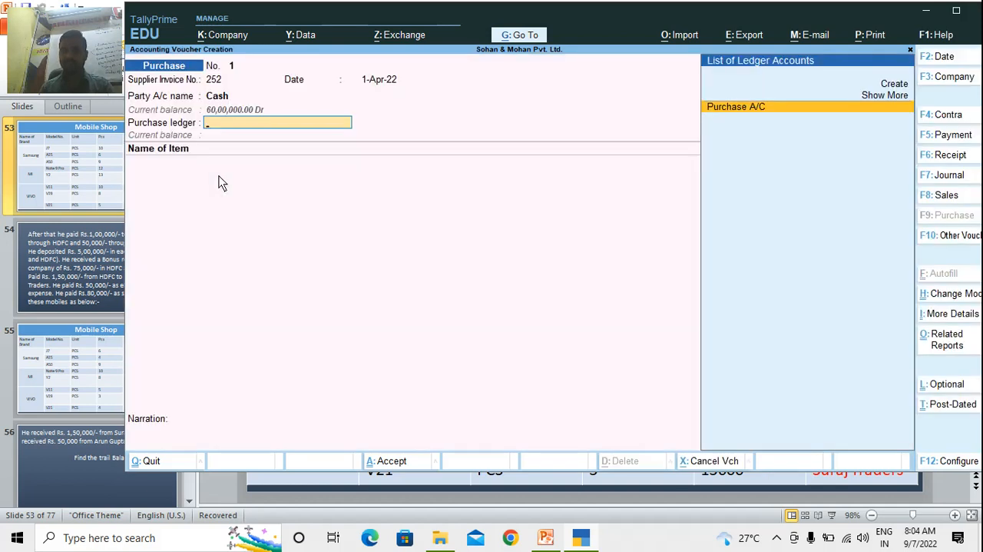
pyautogui.press('Return')
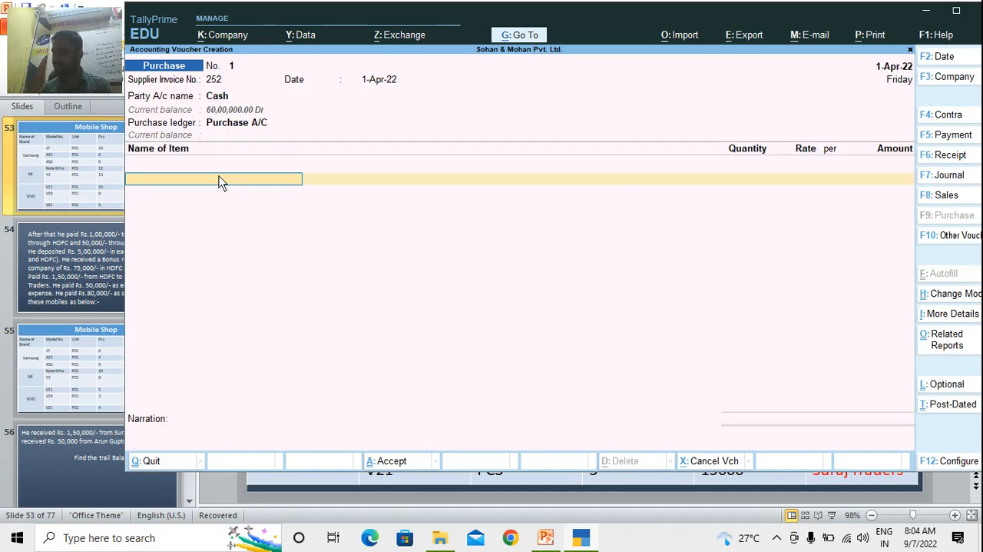
# Add stock item J7 to the purchase voucher with a quantity of 10 pcs at a rate of 12,000
pyautogui.write('J7')
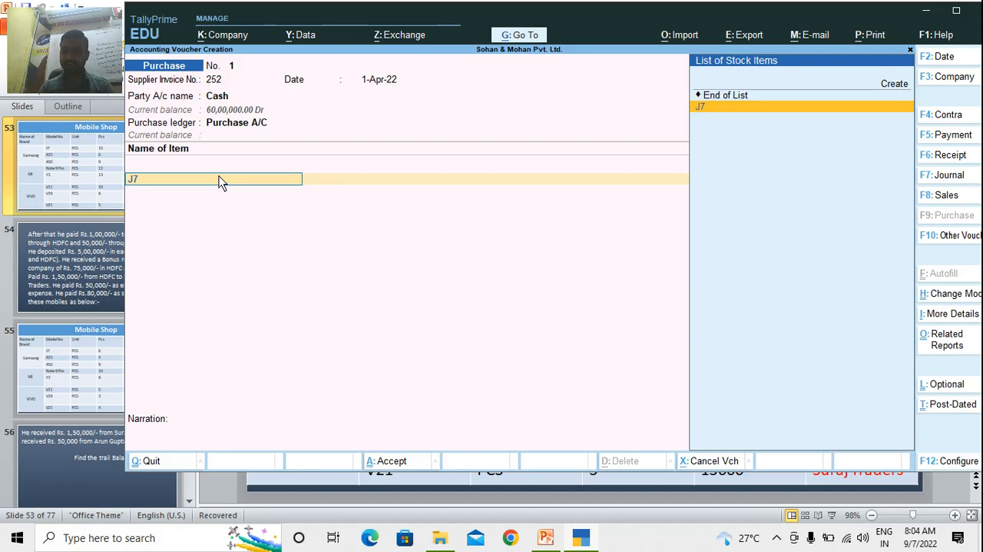
pyautogui.press('Return')
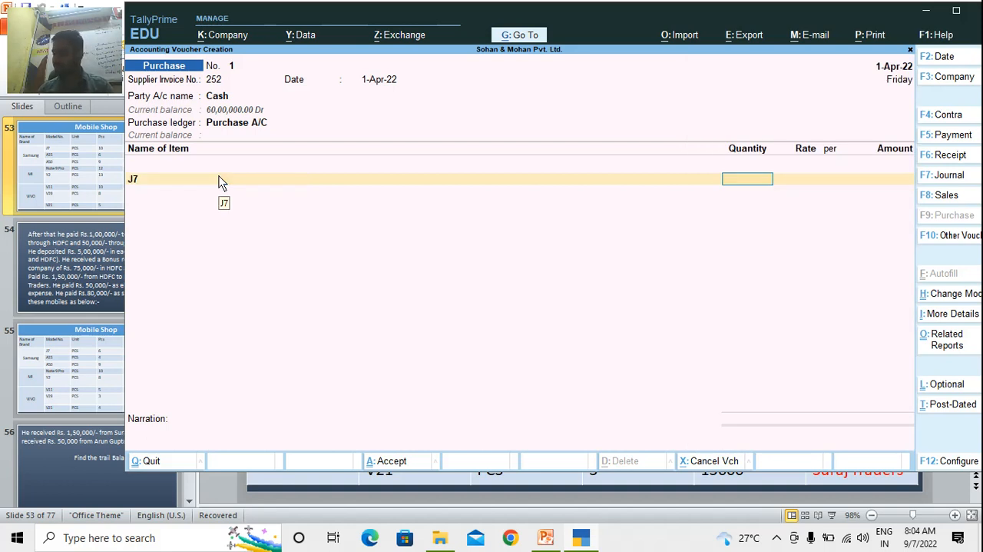
pyautogui.write('10')
pyautogui.press('Return')
pyautogui.write('1')
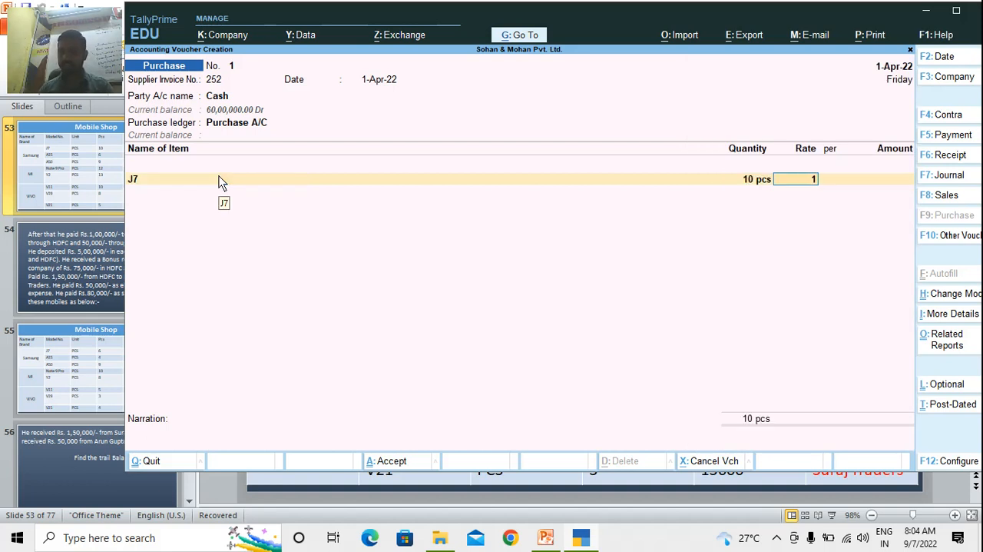
pyautogui.write('2,000')
pyautogui.press('Return')
pyautogui.press('Return')
pyautogui.press('Return')
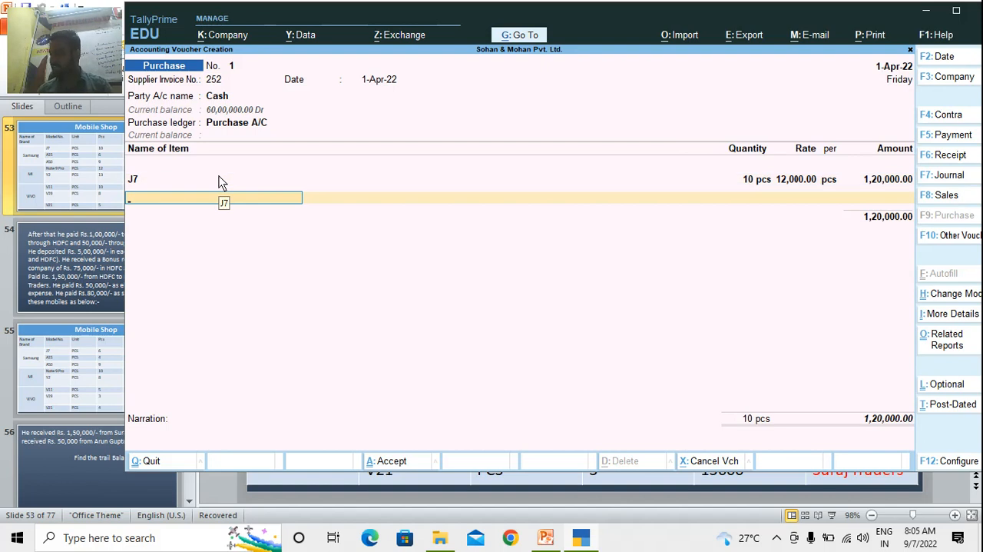
# Add stock item A15 to the purchase voucher with a quantity of 6 pcs at a rate of 15,000
pyautogui.write('A15')
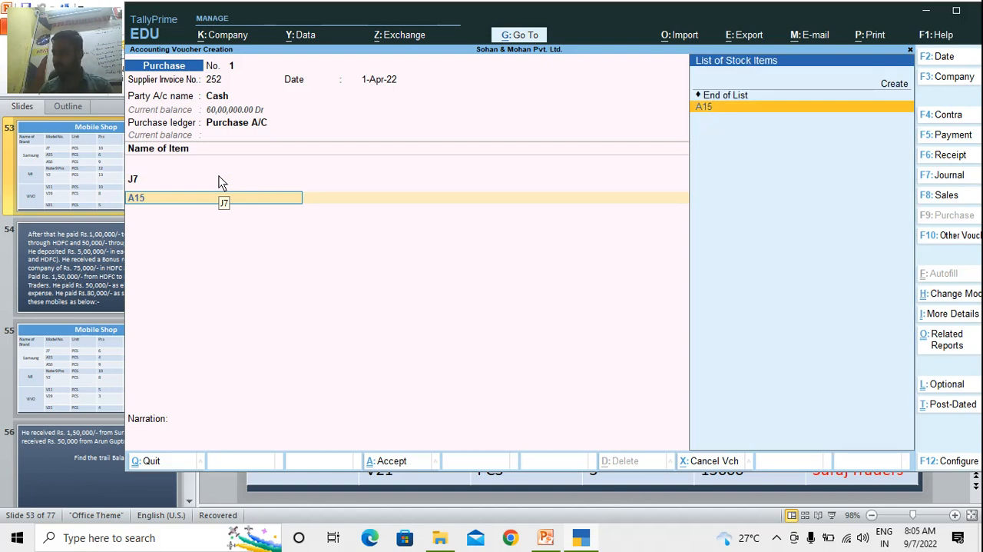
pyautogui.press('Return')
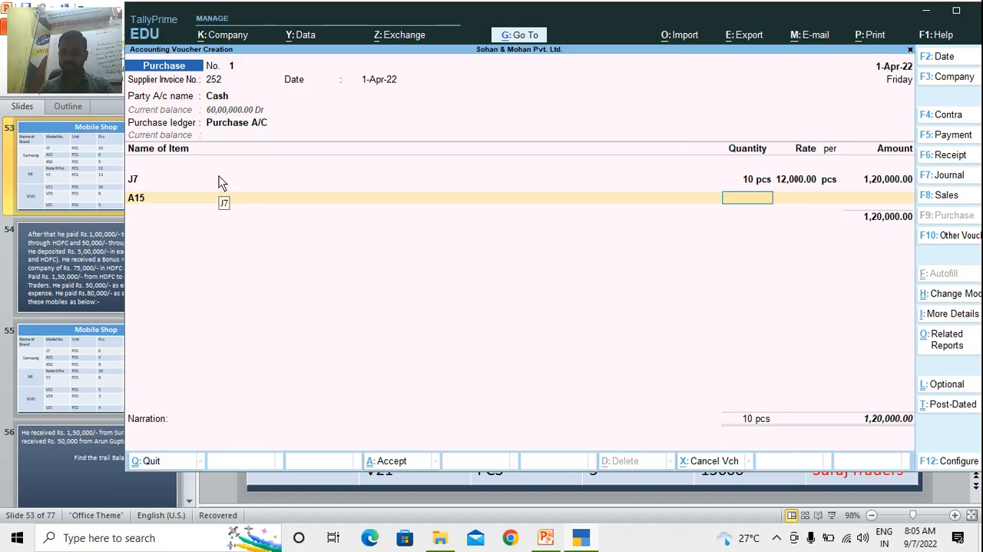
pyautogui.write('6')
pyautogui.press('Return')
pyautogui.write('15000')
pyautogui.press('Return')
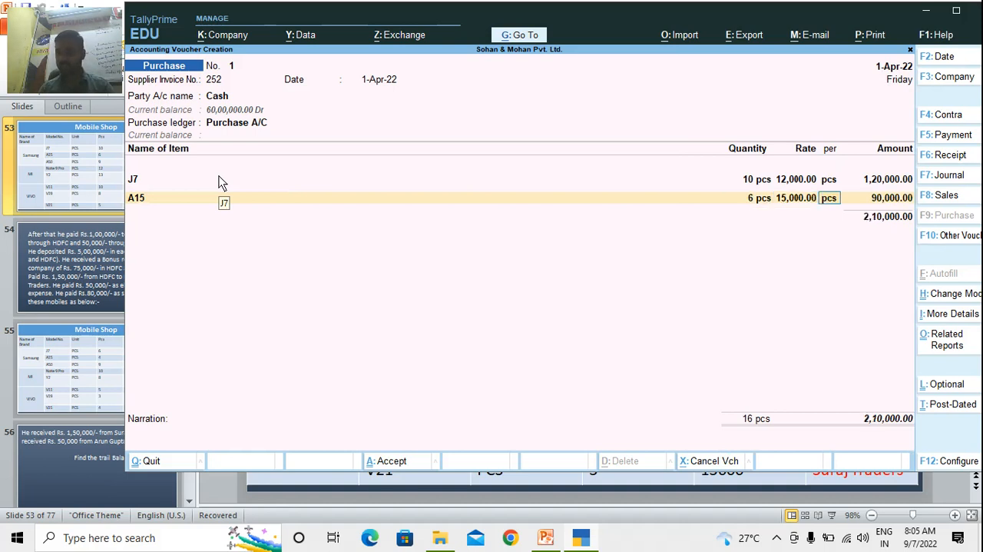
pyautogui.press('Return')
# Leave the narration blank and save the Cash purchase voucher
pyautogui.press('Return')
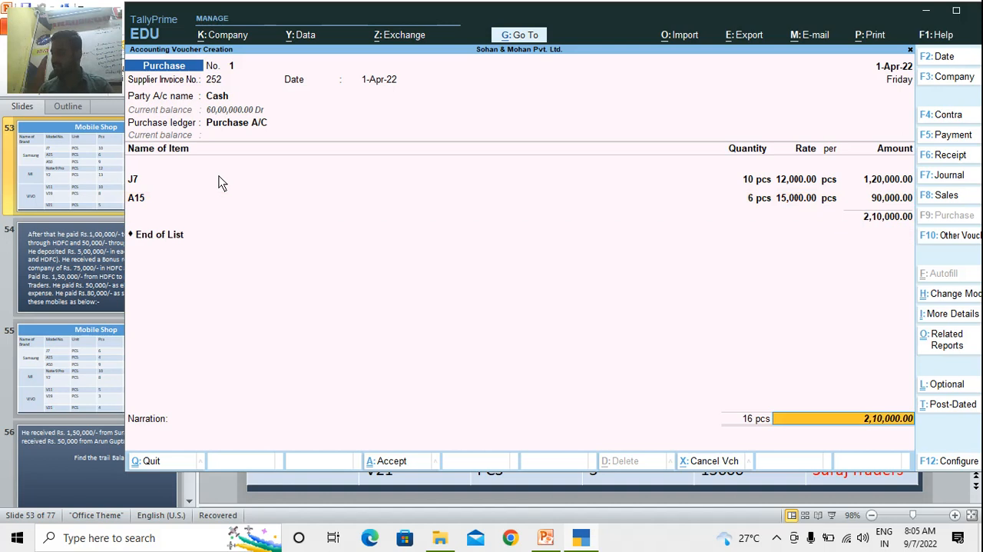
pyautogui.press('Return')
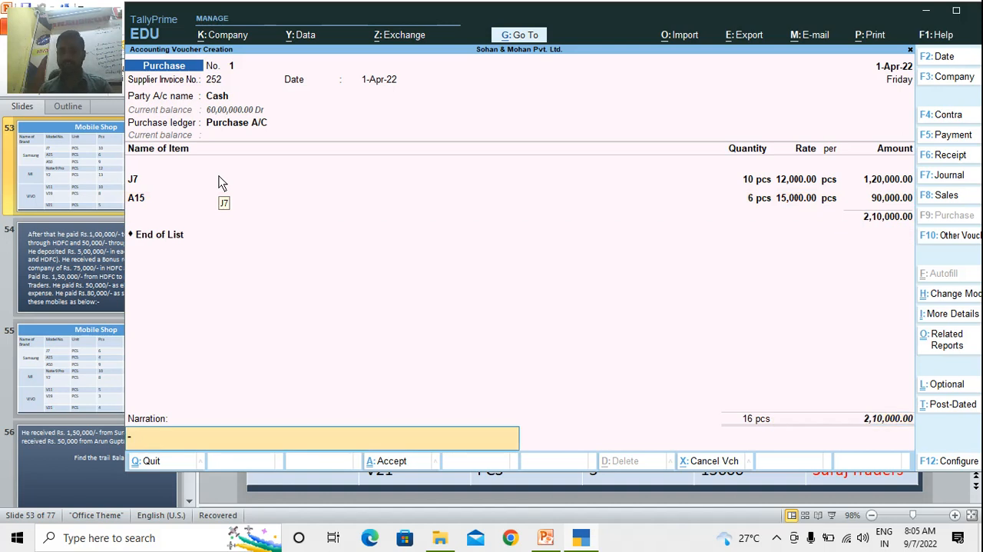
pyautogui.press('Return')
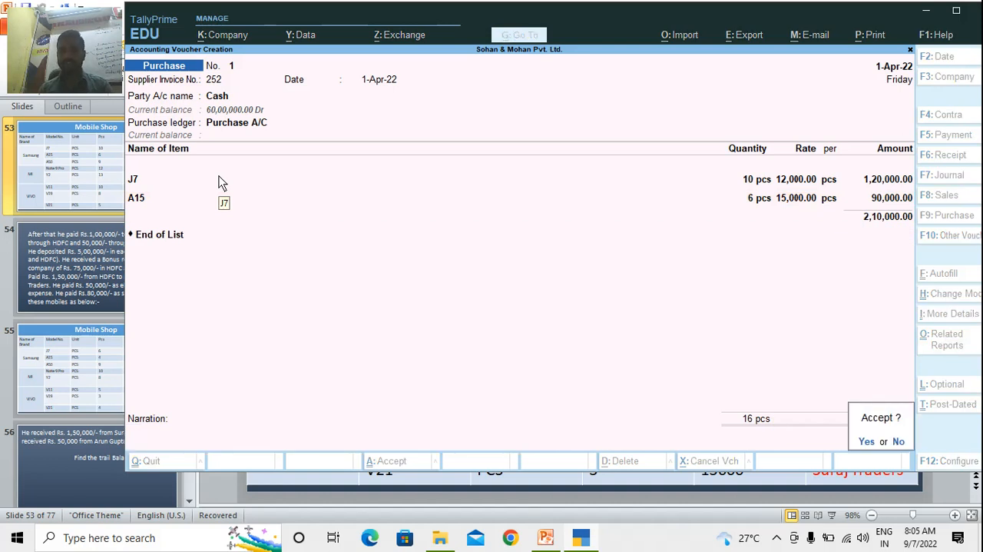
pyautogui.press('Return')
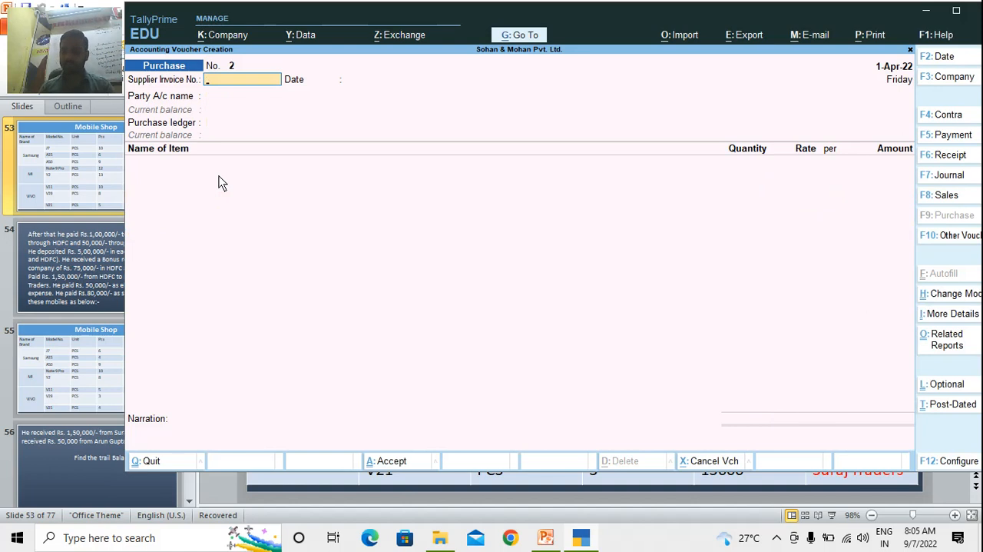
# In the second purchase voucher, enter supplier invoice number 253 dated 1-Apr-22 and choose SBI A/C as the party account
pyautogui.write('253')
pyautogui.press('Return')
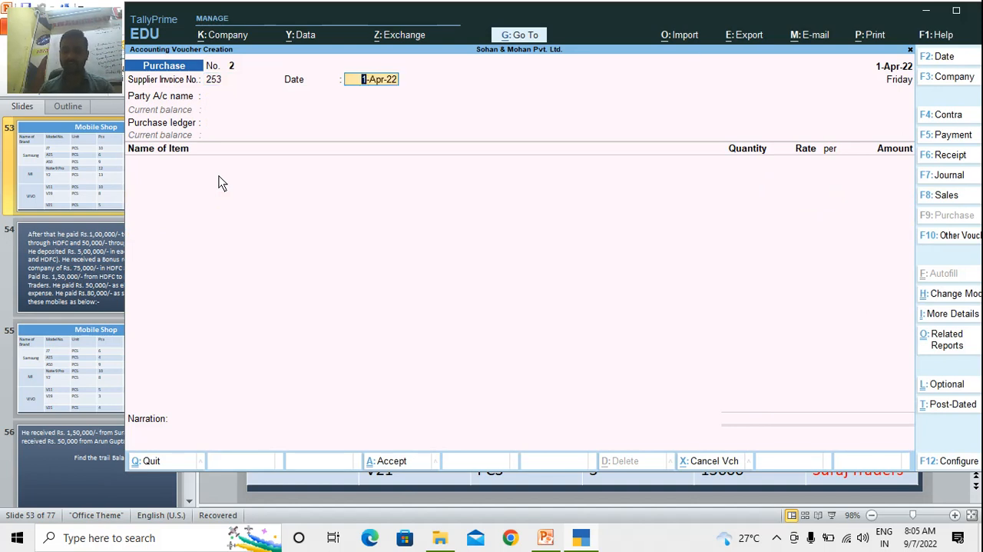
pyautogui.press('Return')
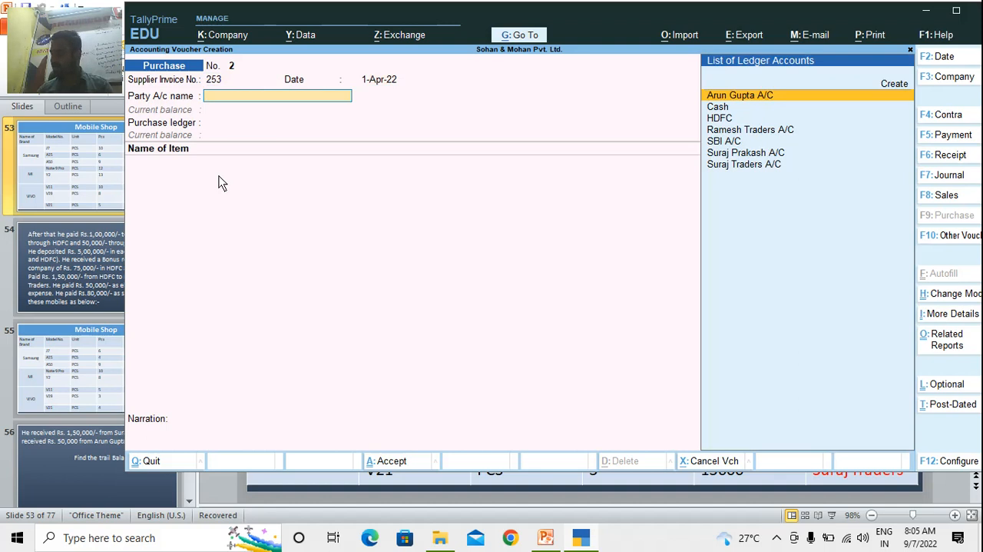
pyautogui.write('Sb')
pyautogui.press('Return')
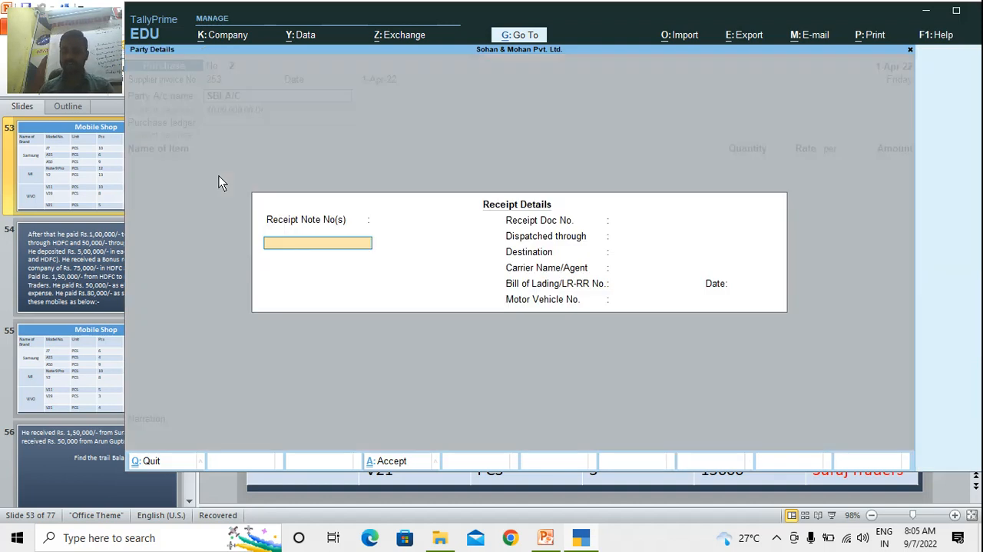
# Leave the SBI A/C purchase's receipt details blank, keep Bihar as the state, and set the purchase ledger to Purchase A/C
pyautogui.press('Return')
pyautogui.press('Return')
pyautogui.press('Return')
pyautogui.press('Return')
pyautogui.press('Return')
pyautogui.press('Return')
pyautogui.press('Return')
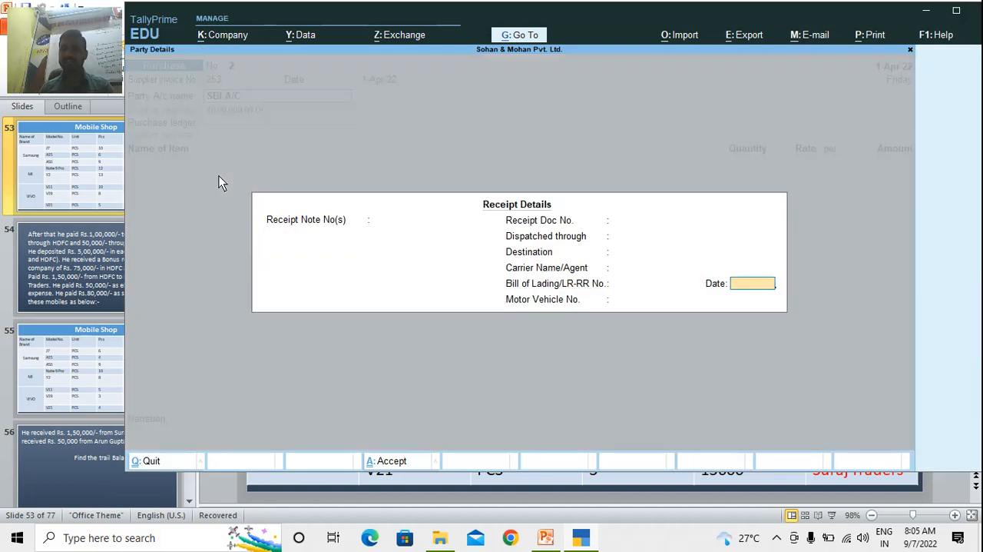
pyautogui.press('Return')
pyautogui.press('Return')
pyautogui.press('Return')
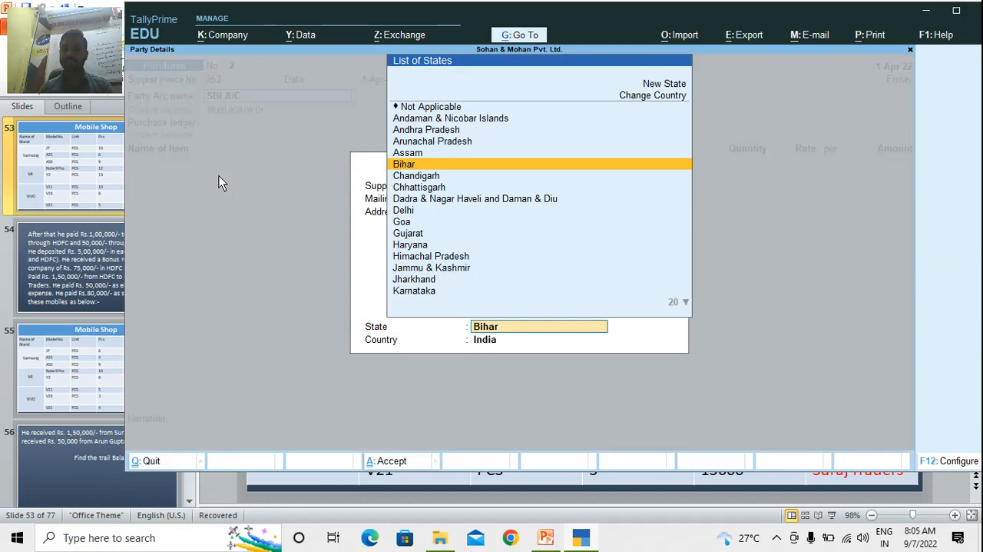
pyautogui.press('Return')
pyautogui.press('Return')
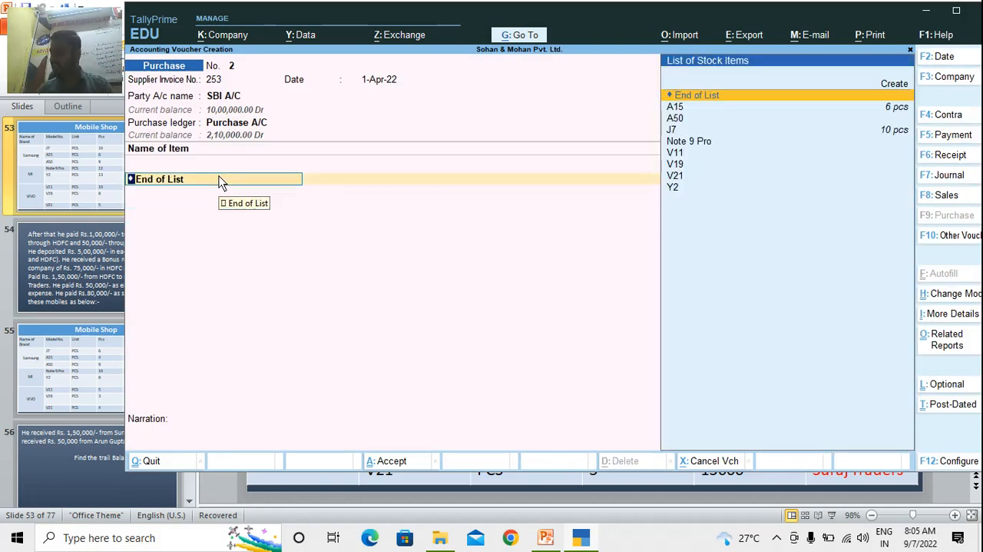
# Add stock item A50 to the SBI A/C purchase voucher with a quantity of 9 pcs at a rate of 13,500
pyautogui.write('A')
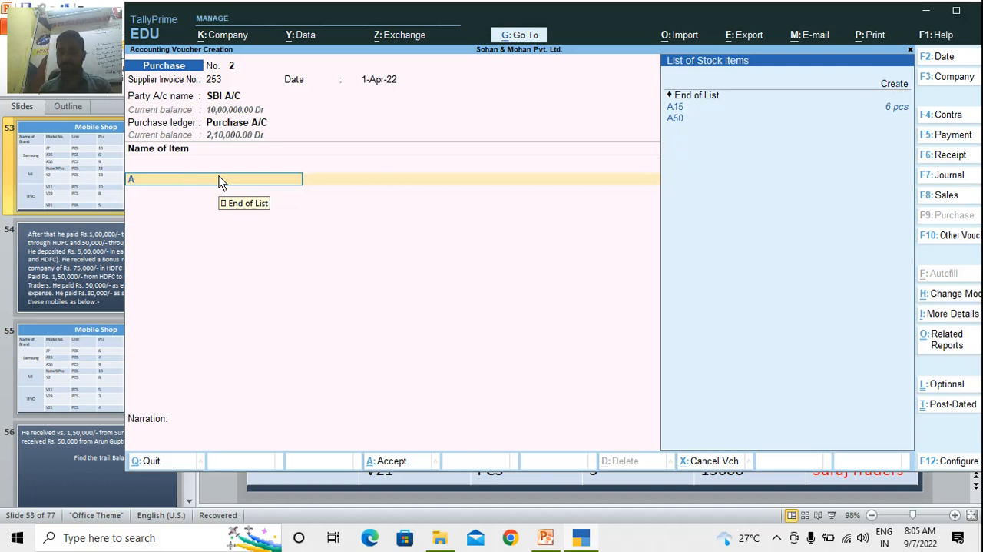
pyautogui.press('Down')
pyautogui.press('Down')
pyautogui.press('Return')
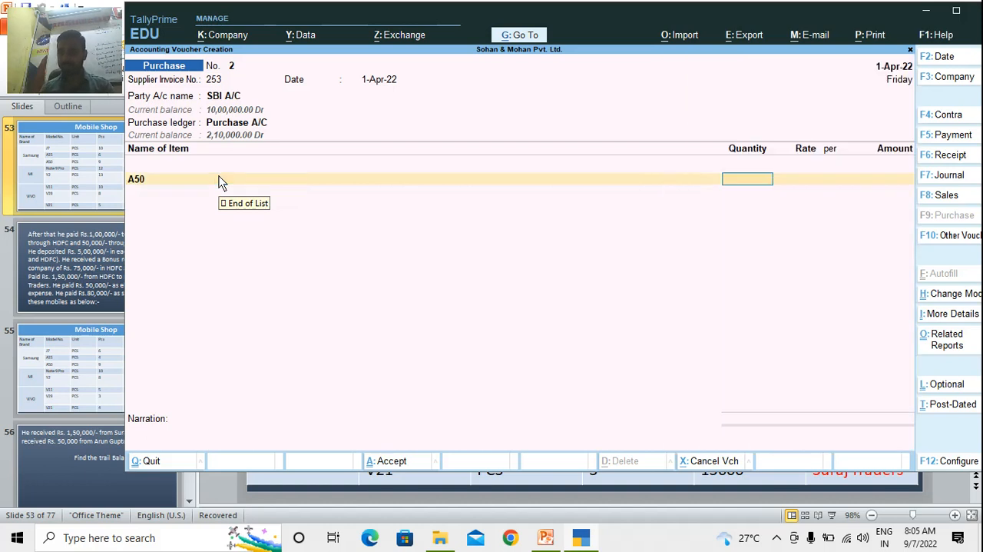
pyautogui.write('9')
pyautogui.press('Return')
pyautogui.write('13500')
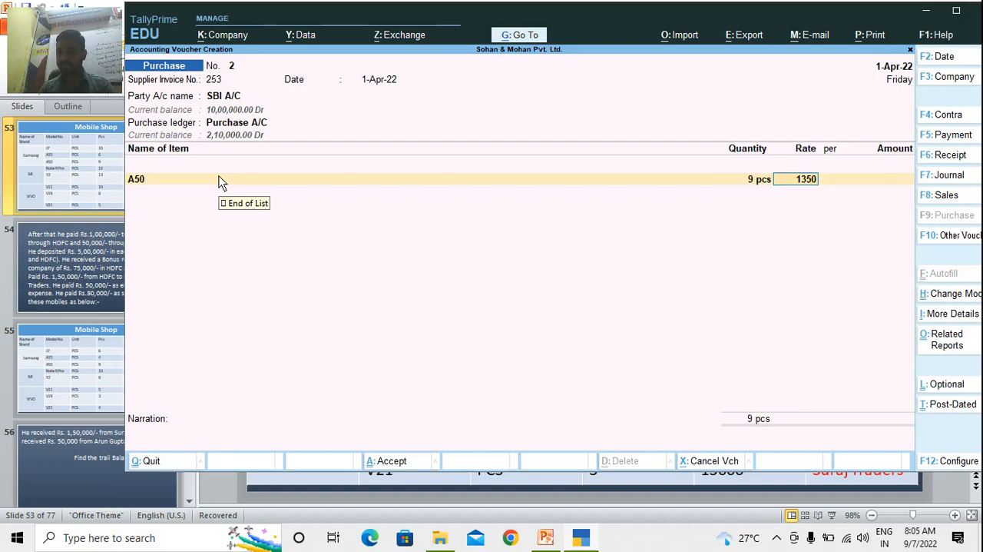
pyautogui.press('Return')
pyautogui.press('Return')
pyautogui.press('Return')
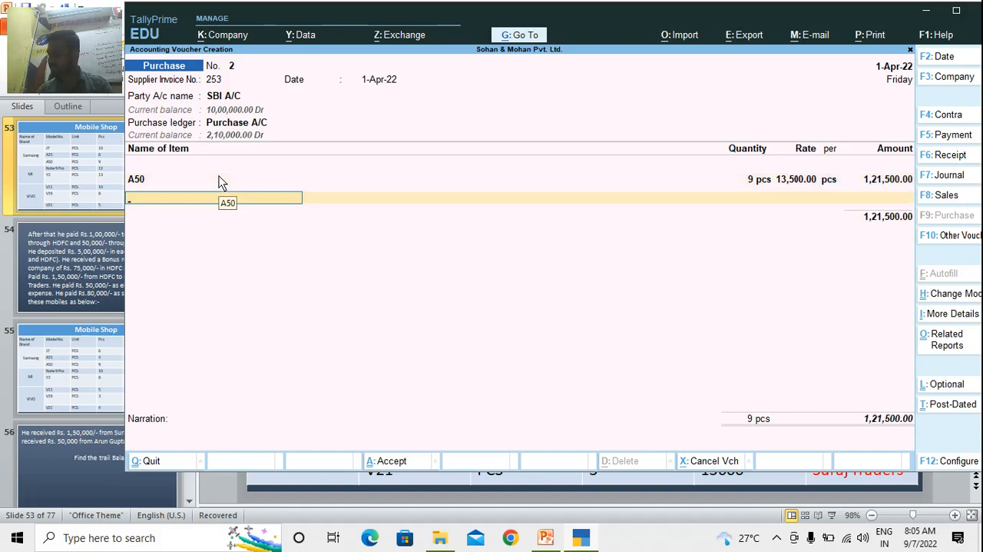
# Add stock item Note 9 Pro to the purchase voucher with a quantity of 12 pcs at a rate of 14,600
pyautogui.write('Note')
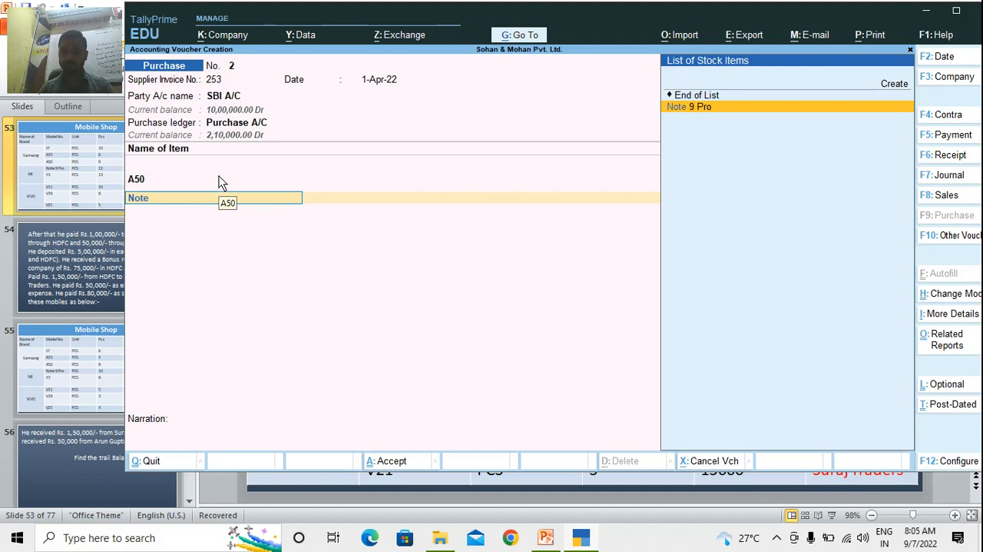
pyautogui.press('Return')
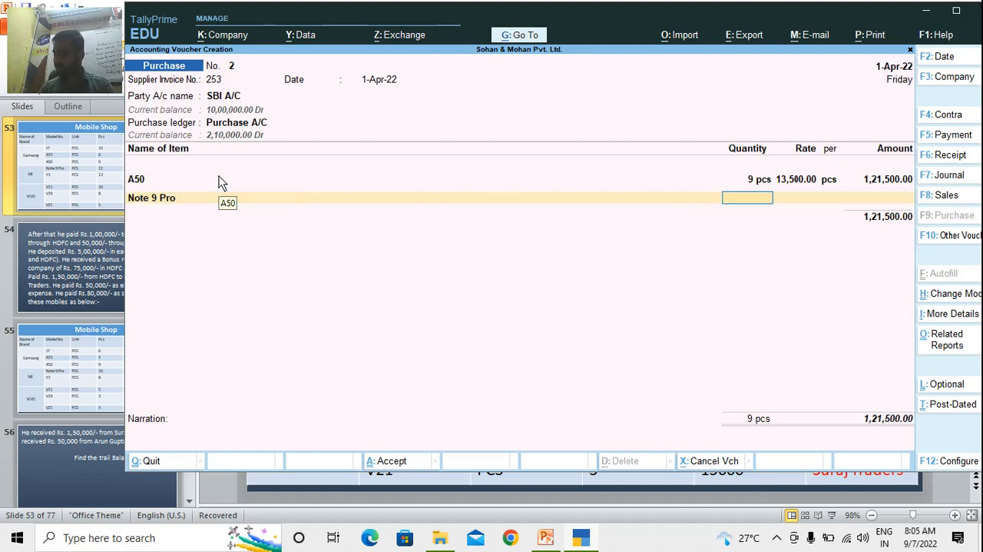
pyautogui.write('12')
pyautogui.press('Return')
pyautogui.write('1')
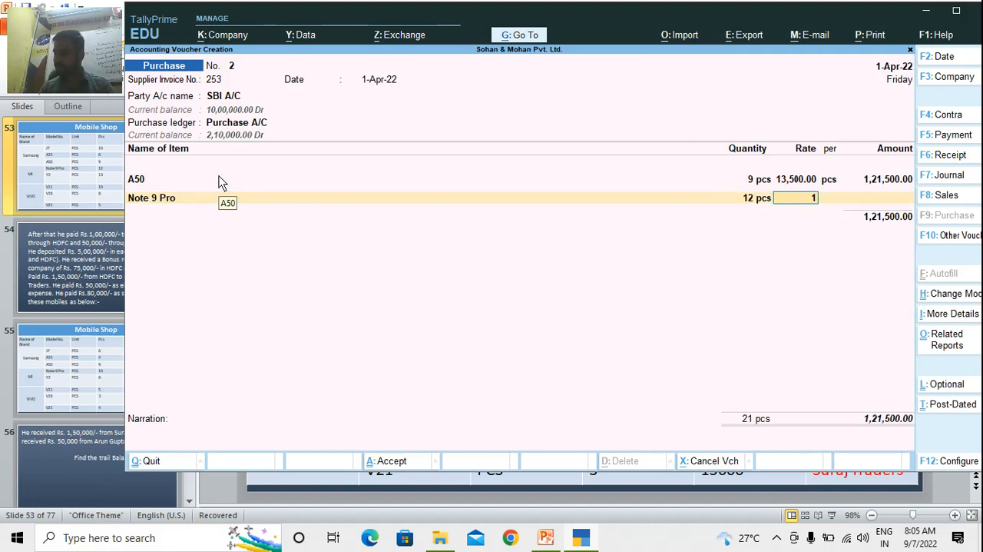
pyautogui.write('4600')
pyautogui.press('Return')
# End the item list, leave the narration blank, and save the SBI A/C purchase voucher
pyautogui.press('Return')
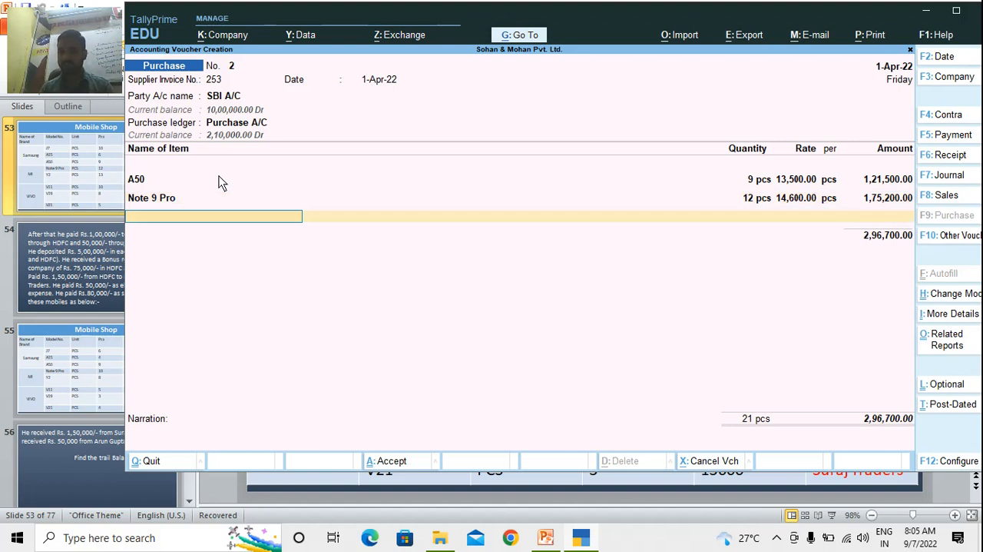
pyautogui.press('Return')
pyautogui.press('Return')
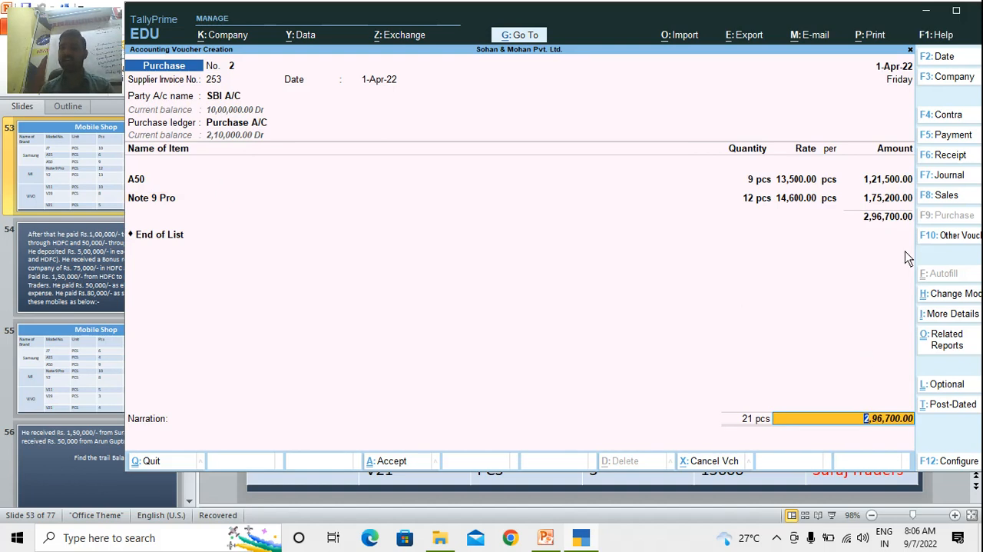
pyautogui.press('Return')
pyautogui.press('Return')
pyautogui.press('Return')
pyautogui.press('Return')
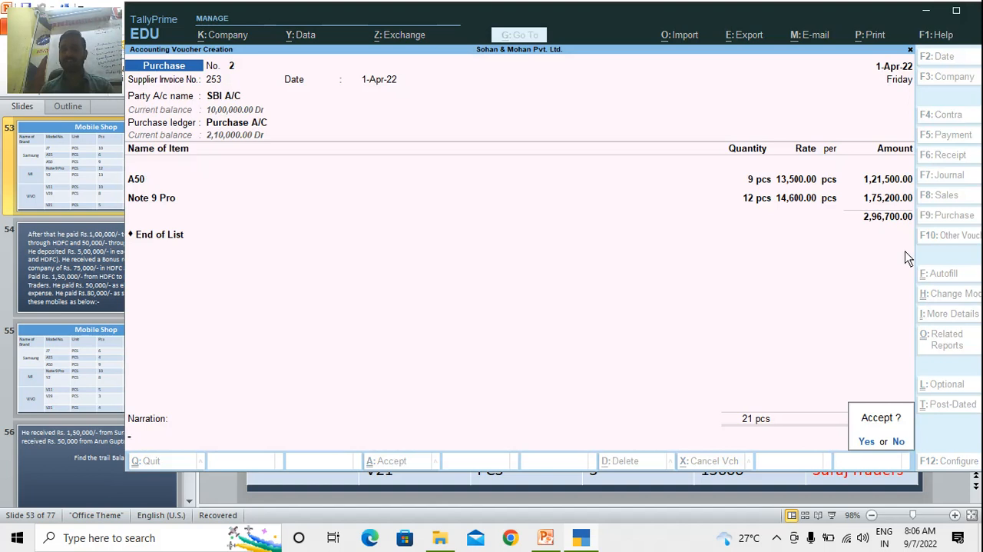
pyautogui.press('Return')
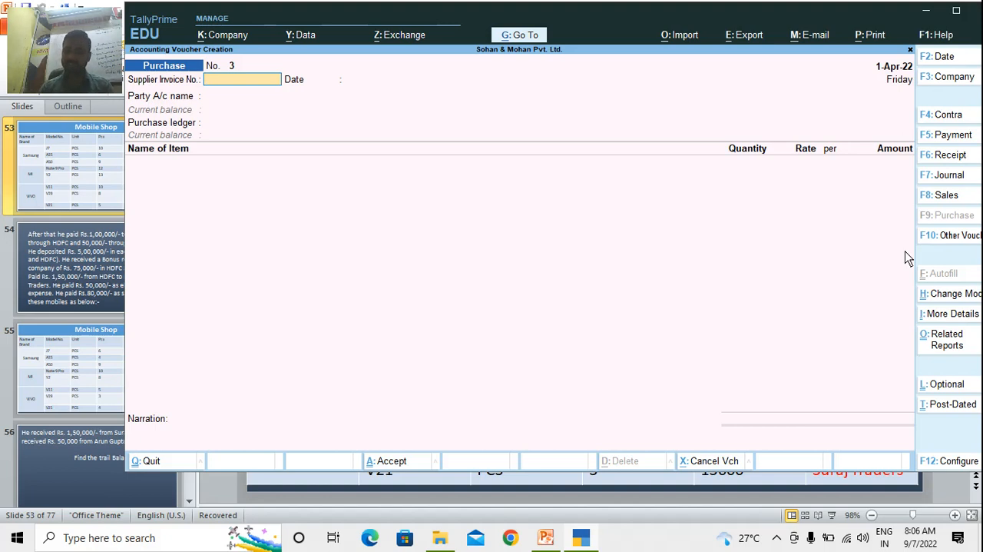
# In the third purchase voucher, enter supplier invoice number 800 dated 1-Apr-22 and choose Ramesh Traders A/C as the party account
pyautogui.write('800')
pyautogui.press('Return')
pyautogui.press('Return')
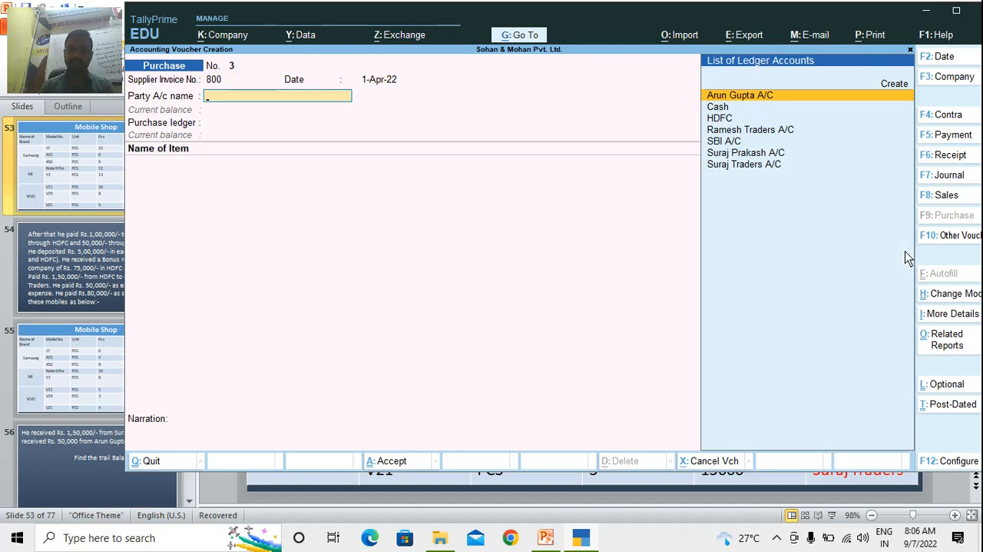
pyautogui.write('ra')
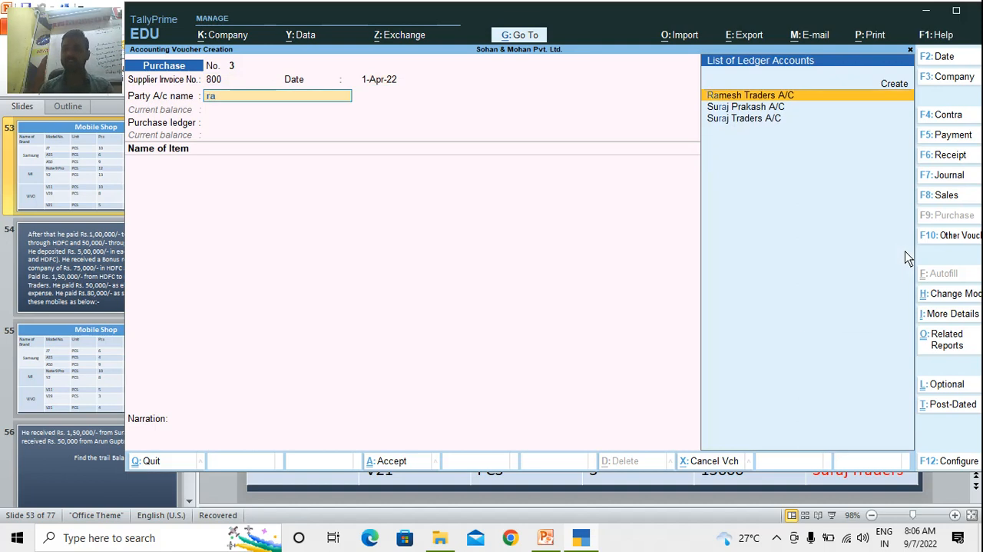
pyautogui.press('Return')
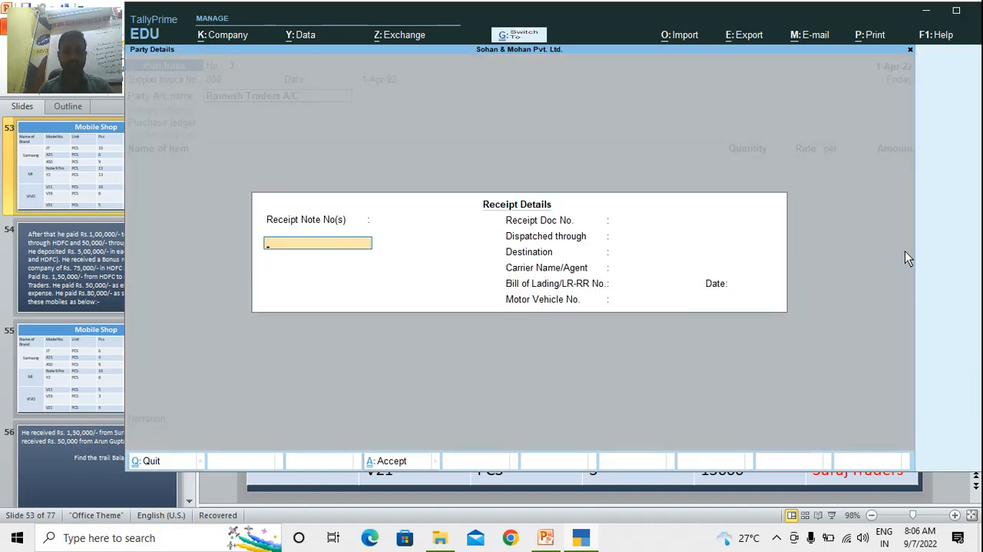
# Leave the Ramesh Traders receipt details blank, keep the default party details, and set the purchase ledger to Purchase A/C
pyautogui.press('Return')
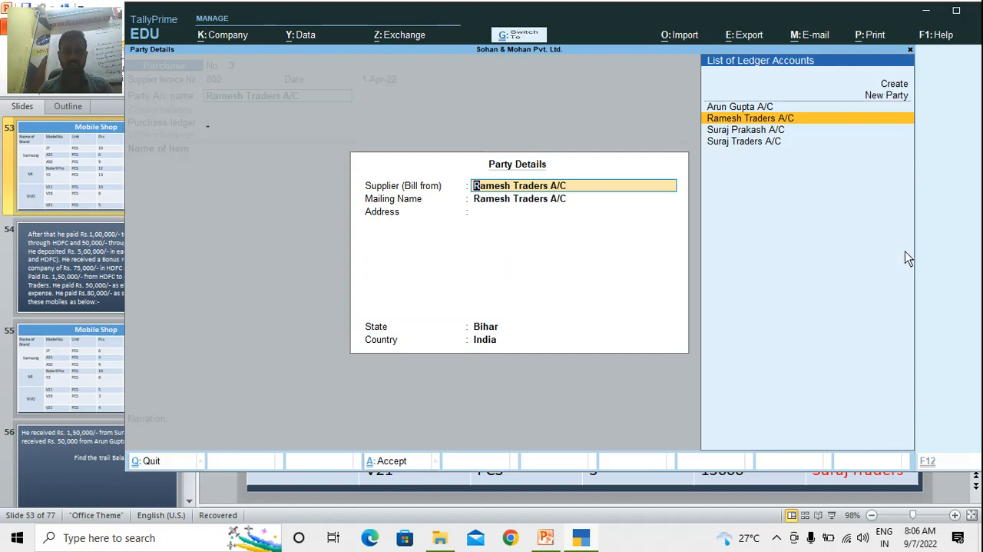
pyautogui.press('Return')
pyautogui.press('Return')
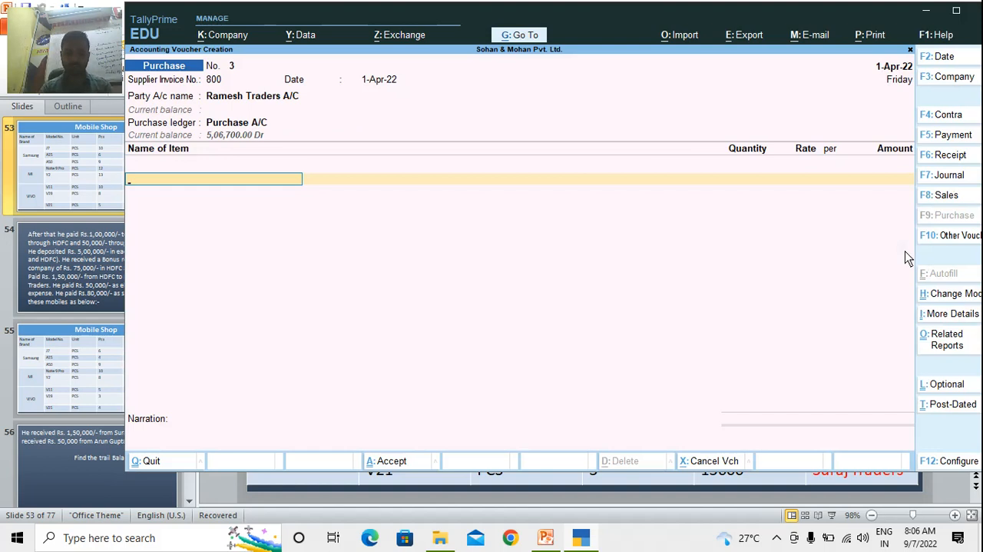
# Add stock item Y2 to the Ramesh Traders purchase voucher with a quantity of 13 pcs at a rate of 10,800
pyautogui.write('Y2')
pyautogui.press('Return')
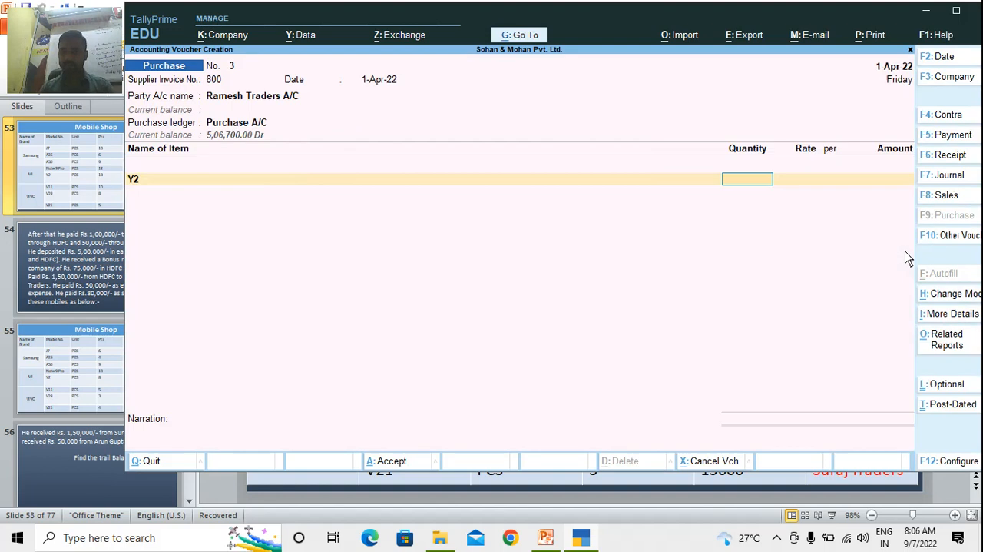
pyautogui.write('1')
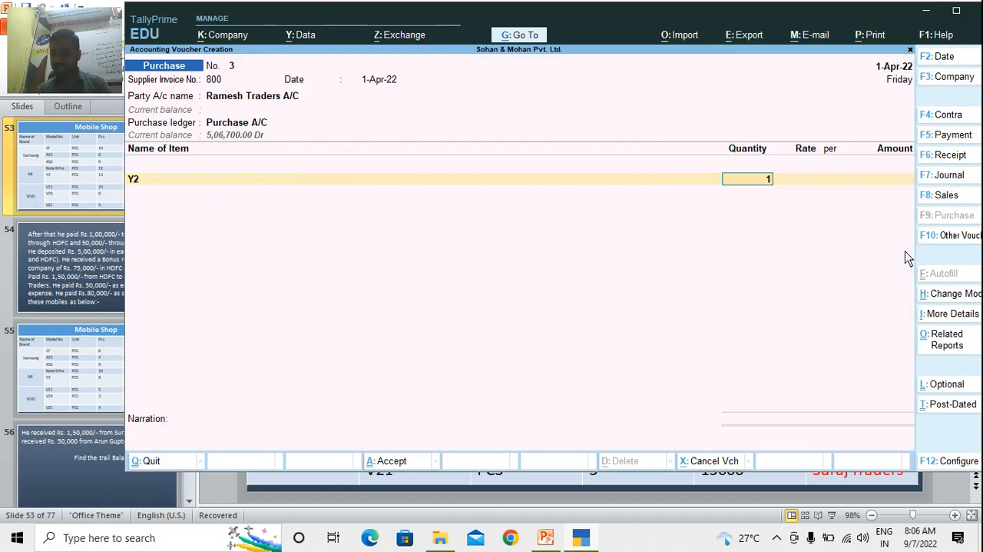
pyautogui.write('3')
pyautogui.press('Return')
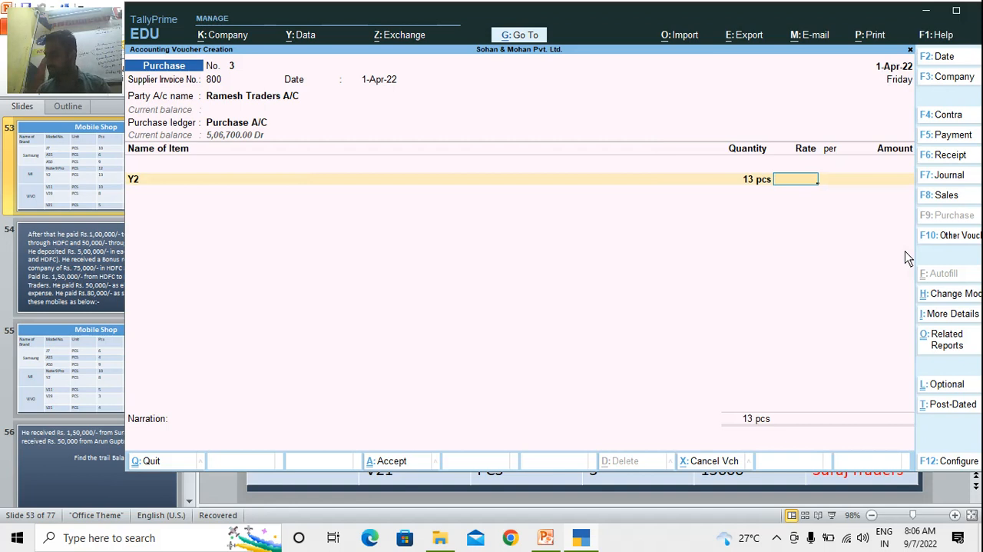
pyautogui.write('10800')
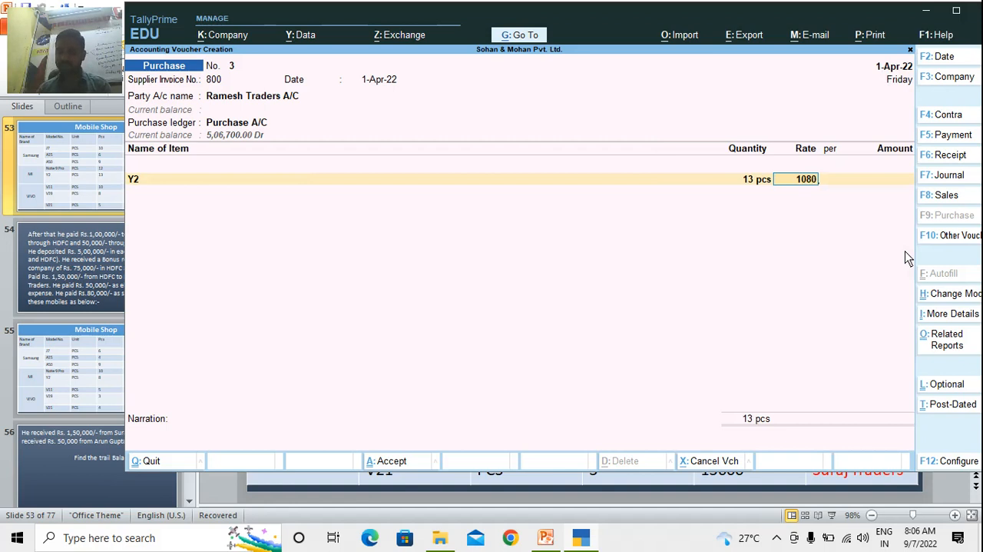
pyautogui.press('Return')
pyautogui.press('Return')
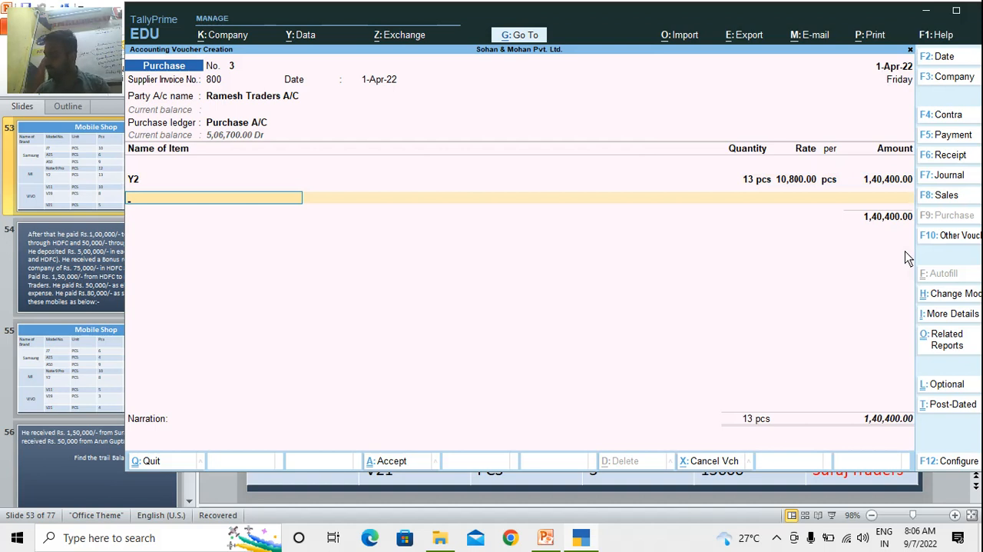
# Add stock item V19 to the purchase voucher with a quantity of 8 pcs at a rate of 12,100
pyautogui.write('V19')
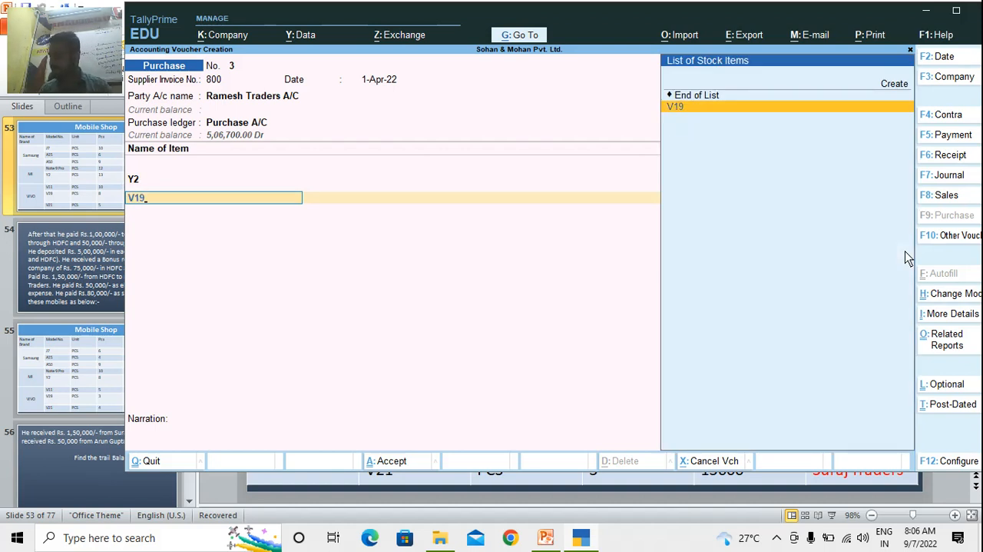
pyautogui.press('Return')
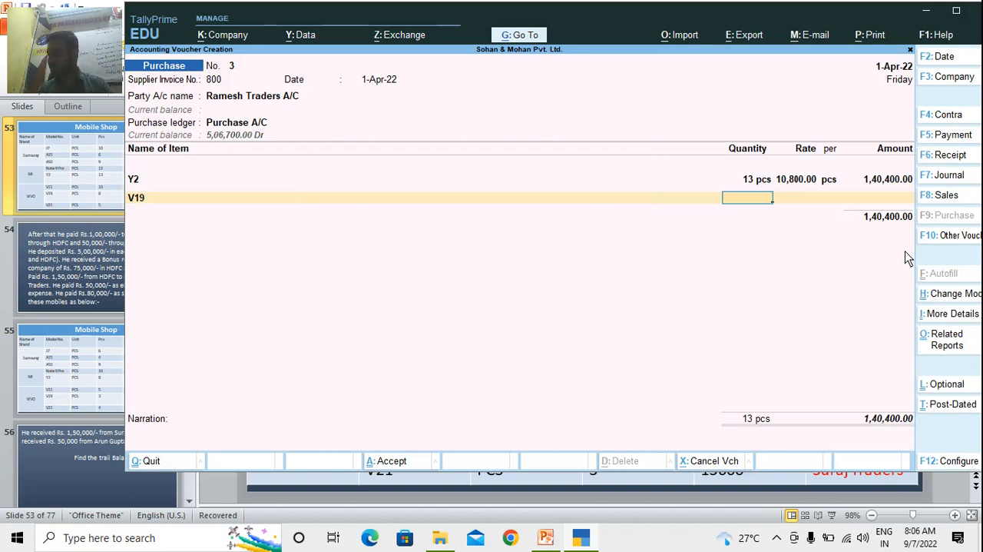
pyautogui.write('8')
pyautogui.press('Return')
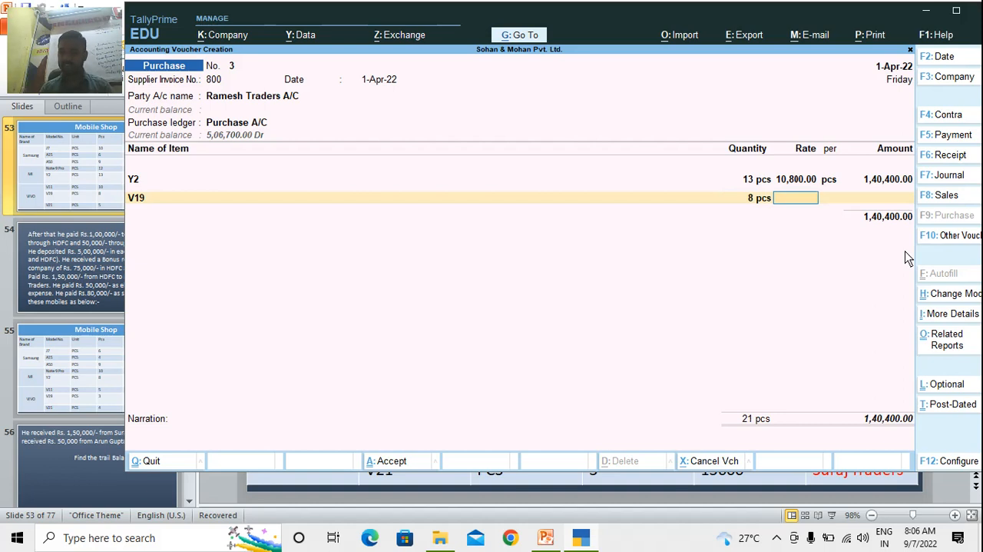
pyautogui.write('12,100')
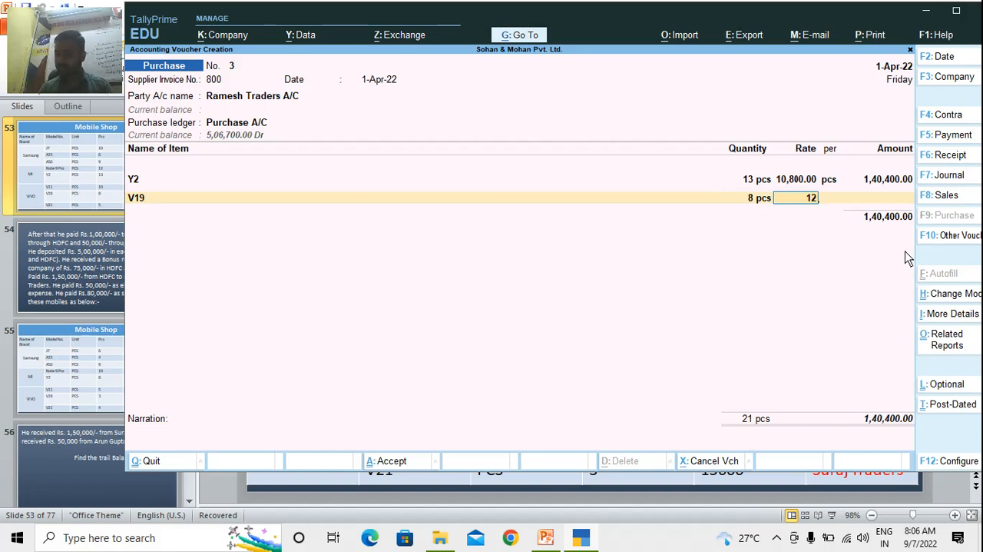
pyautogui.press('Return')
# Finish the item list and save the Ramesh Traders purchase voucher without a narration
pyautogui.press('Return')
pyautogui.press('Return')
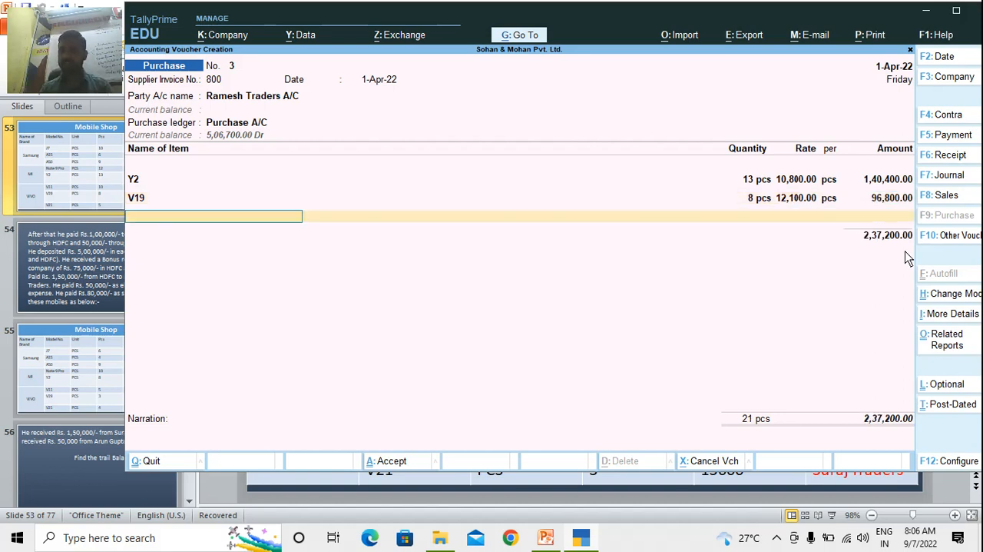
pyautogui.press('Return')
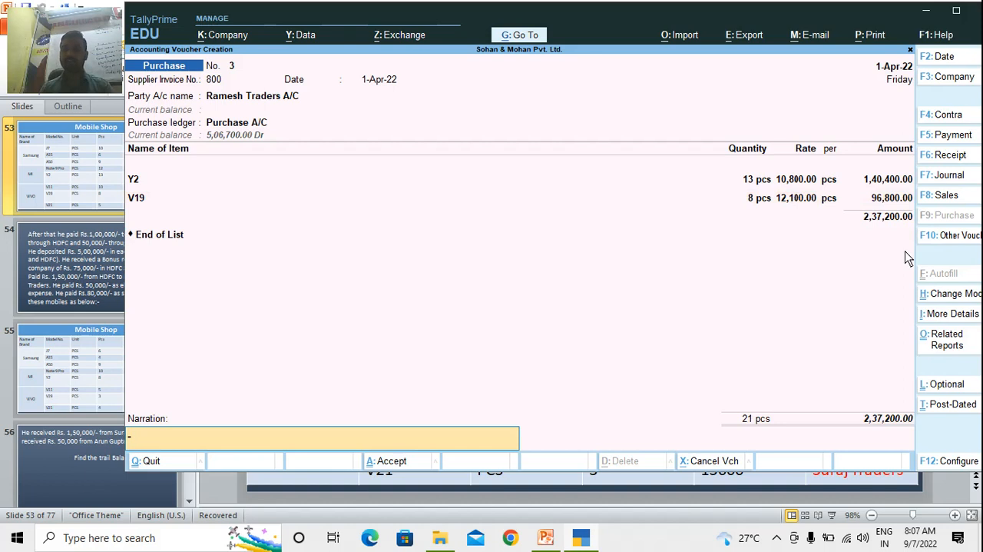
pyautogui.press('Return')
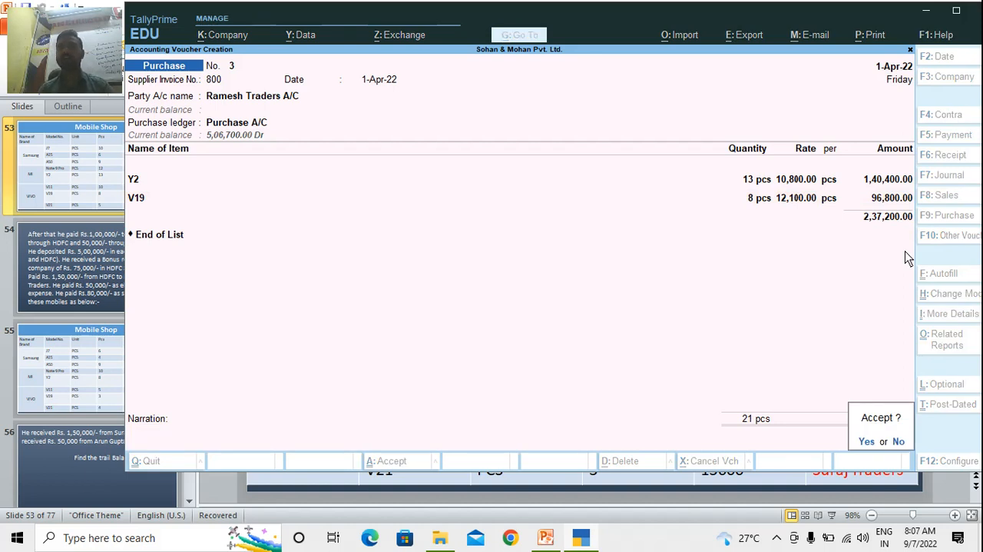
pyautogui.press('Return')
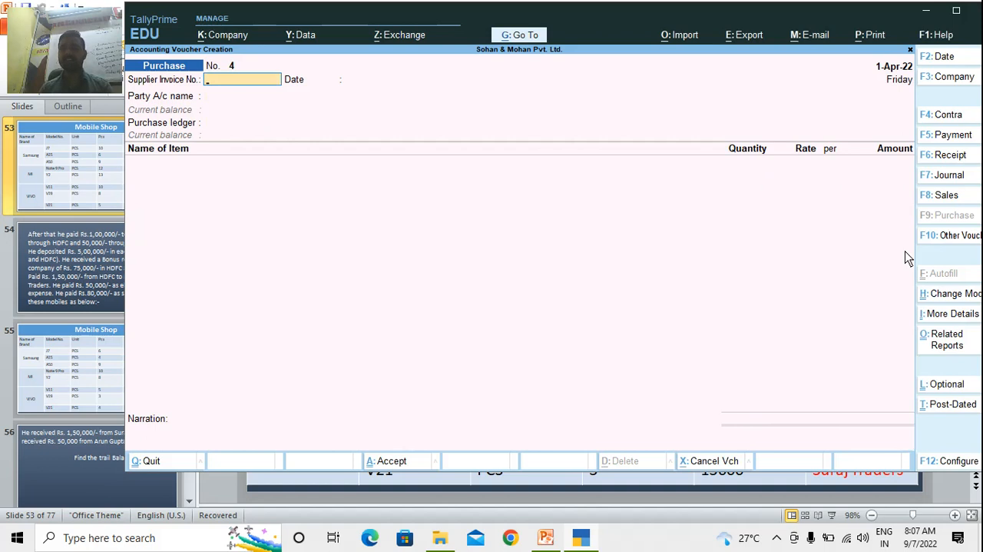
# In the fourth purchase voucher, enter supplier invoice number 500 dated 1-Apr-22 and choose Suraj Traders A/C as the party, keeping its default receipt and party details
pyautogui.write('500')
pyautogui.press('Return')
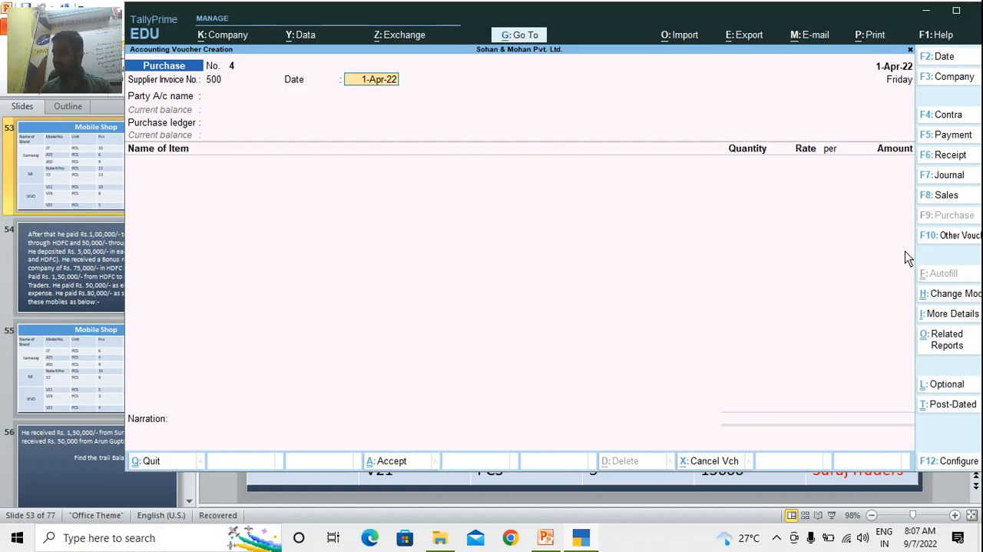
pyautogui.press('Return')
pyautogui.press('Return')
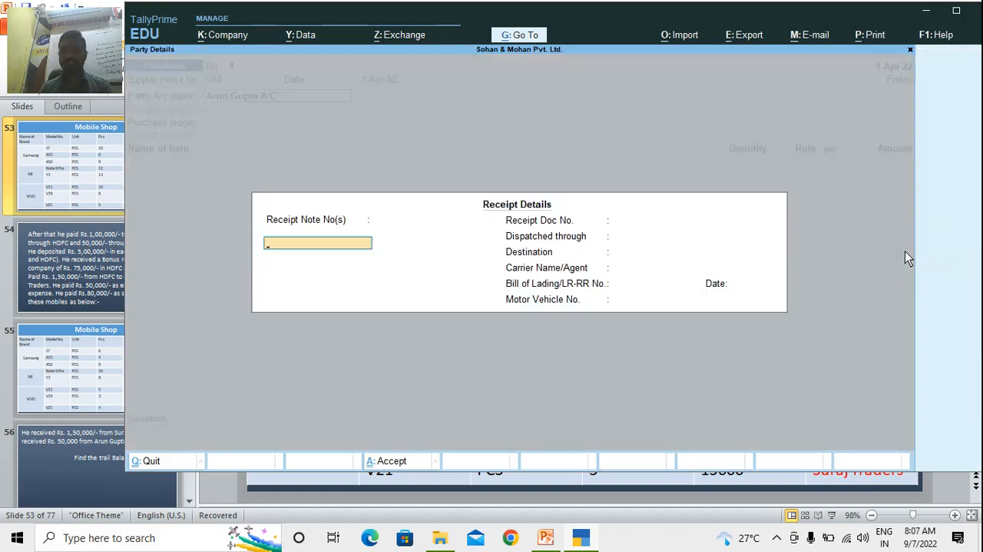
pyautogui.press('Escape')
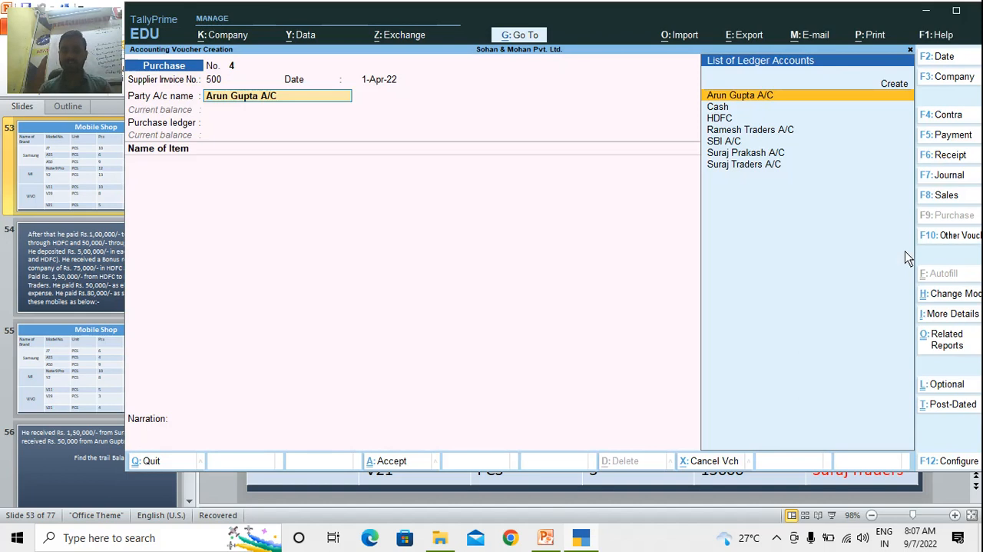
pyautogui.write('sur')
pyautogui.press('Down')
pyautogui.press('Return')
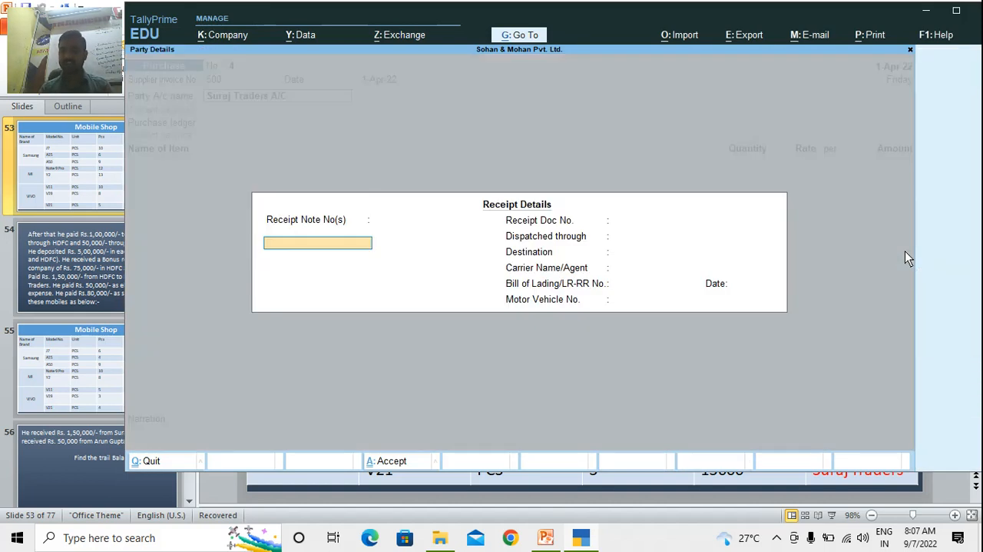
pyautogui.hotkey('ctrl', 'a')
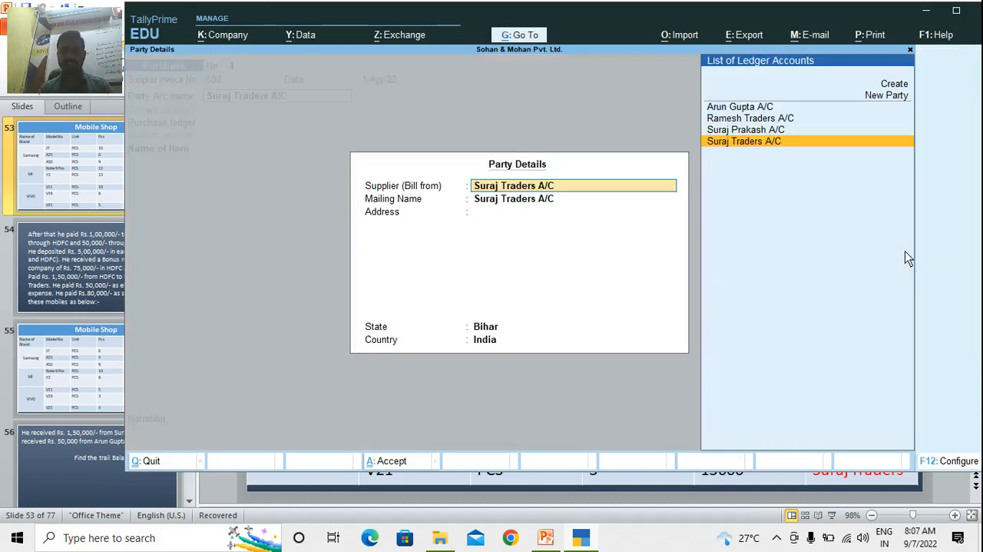
pyautogui.hotkey('ctrl', 'a')
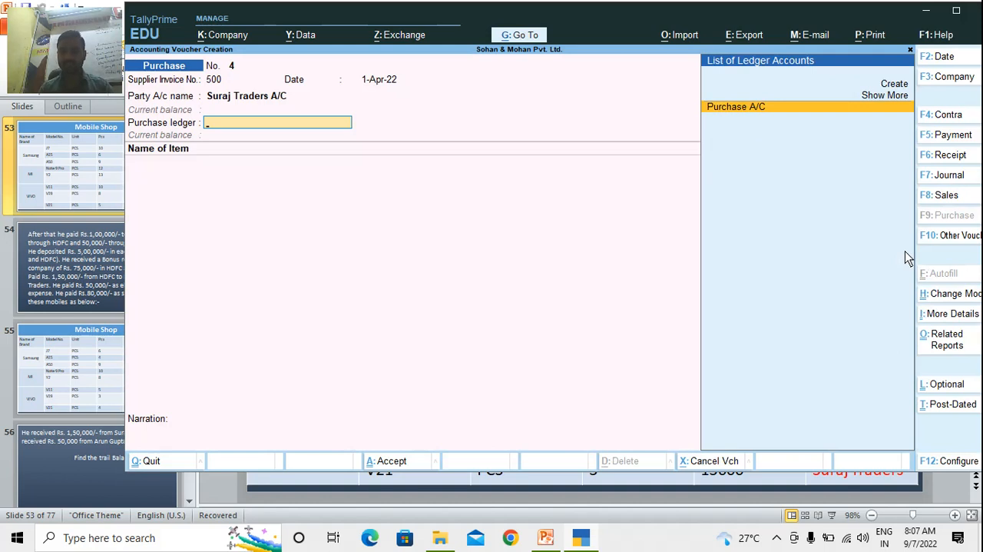
# Choose Purchase A/C as the purchase ledger and add stock item V11 with 10 pcs at a rate of 11,300
pyautogui.press('Return')
pyautogui.write('V11')
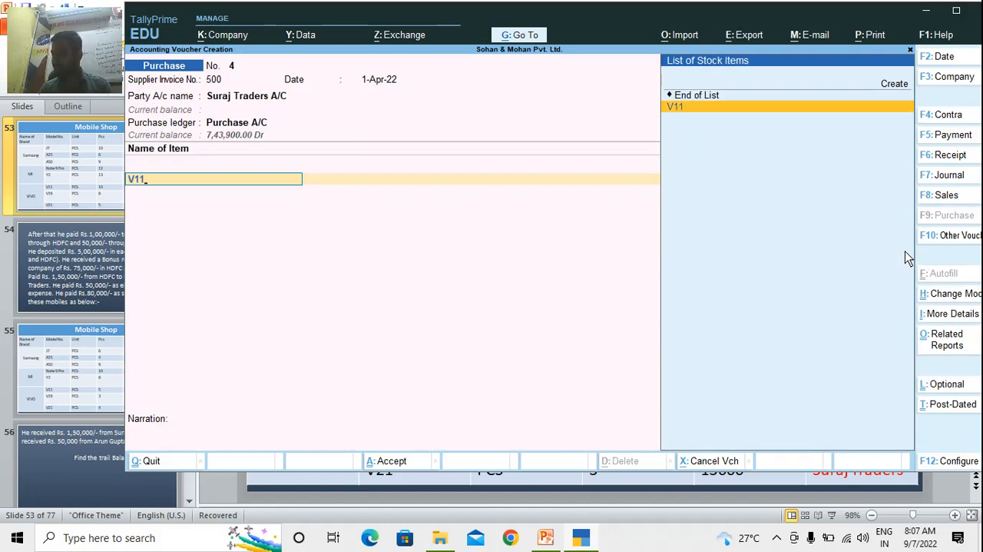
pyautogui.press('Return')
pyautogui.write('10')
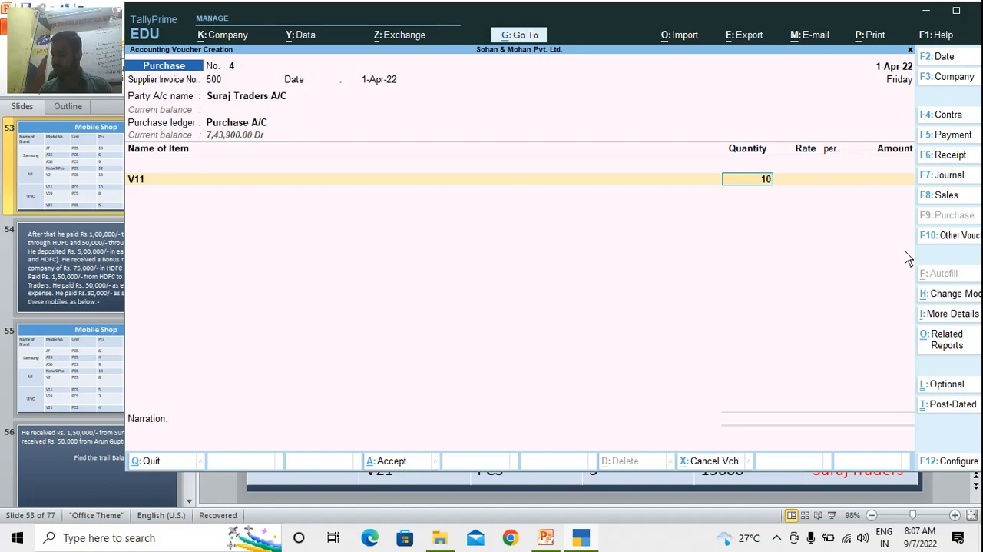
pyautogui.press('Return')
pyautogui.write('11,300')
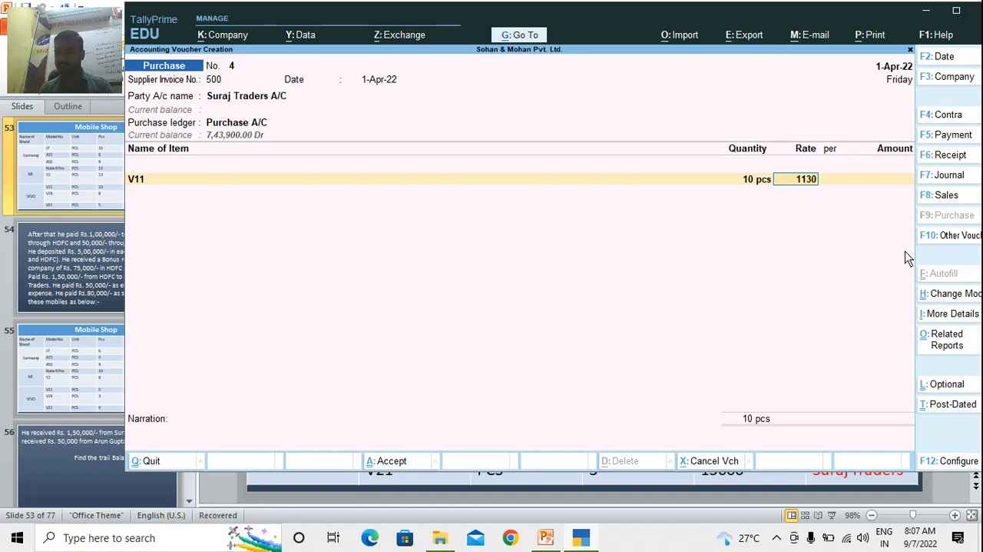
pyautogui.press('Return')
pyautogui.press('Return')
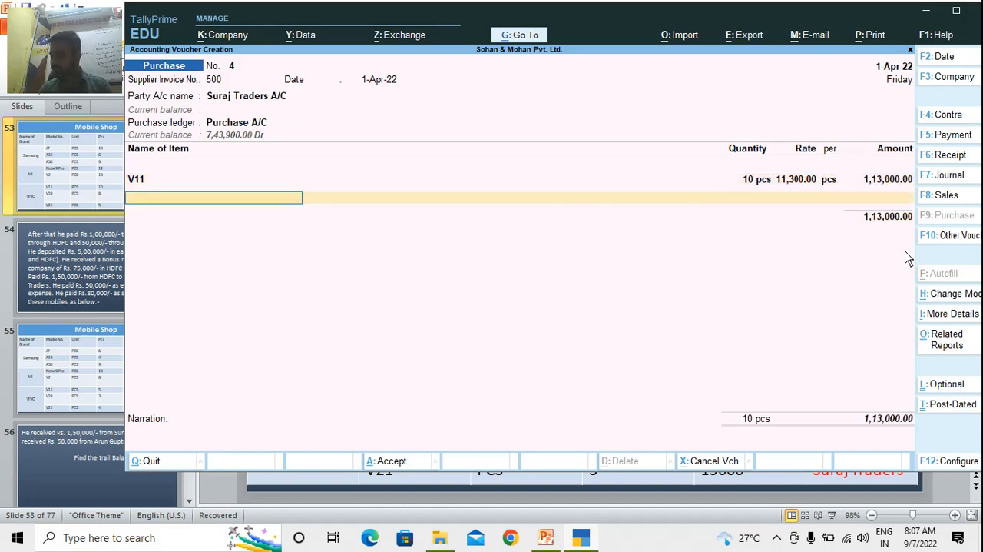
# Add stock item V21 to the Suraj Traders purchase voucher with a quantity of 5 pcs at a rate of 15,600
pyautogui.write('V21')
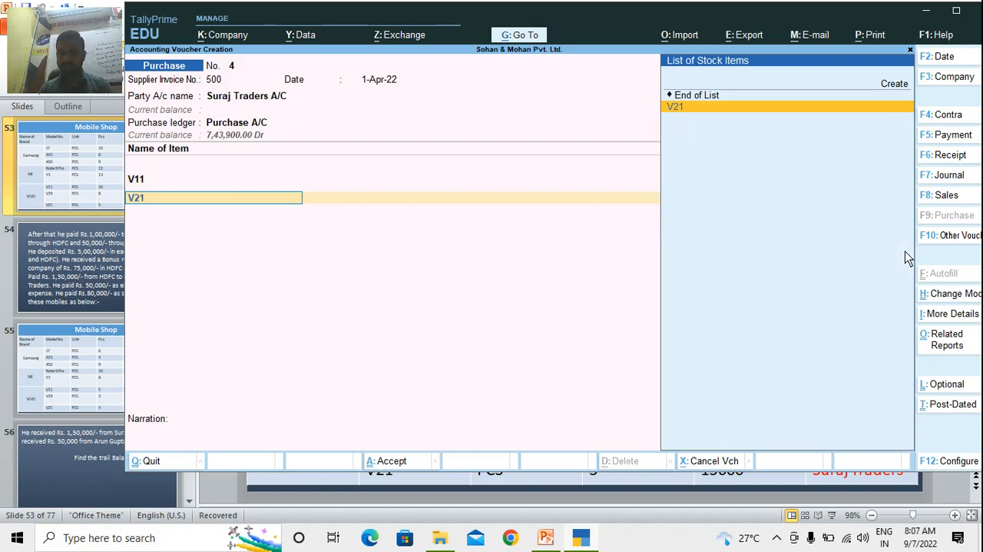
pyautogui.press('Return')
pyautogui.write('5')
pyautogui.press('Return')
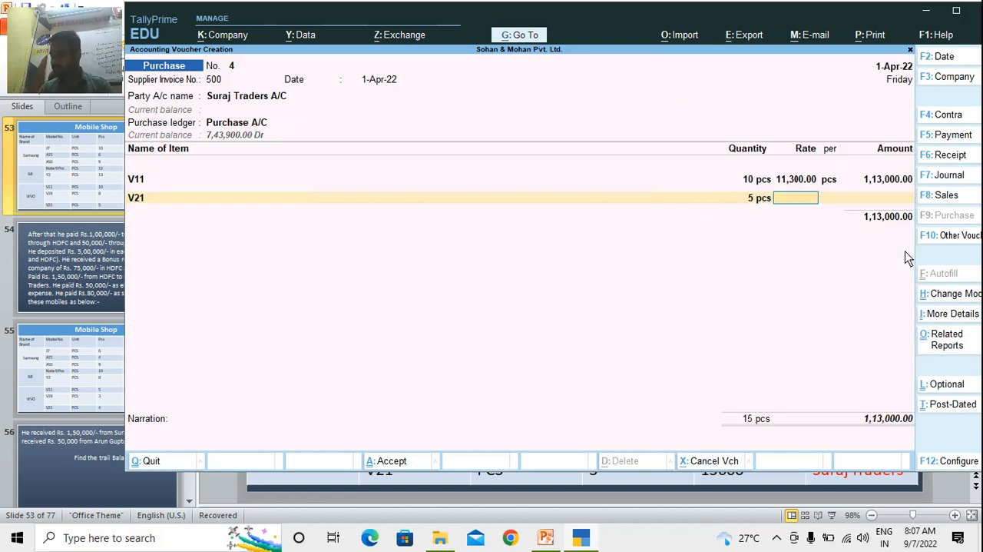
pyautogui.write('15,600')
pyautogui.press('Return')
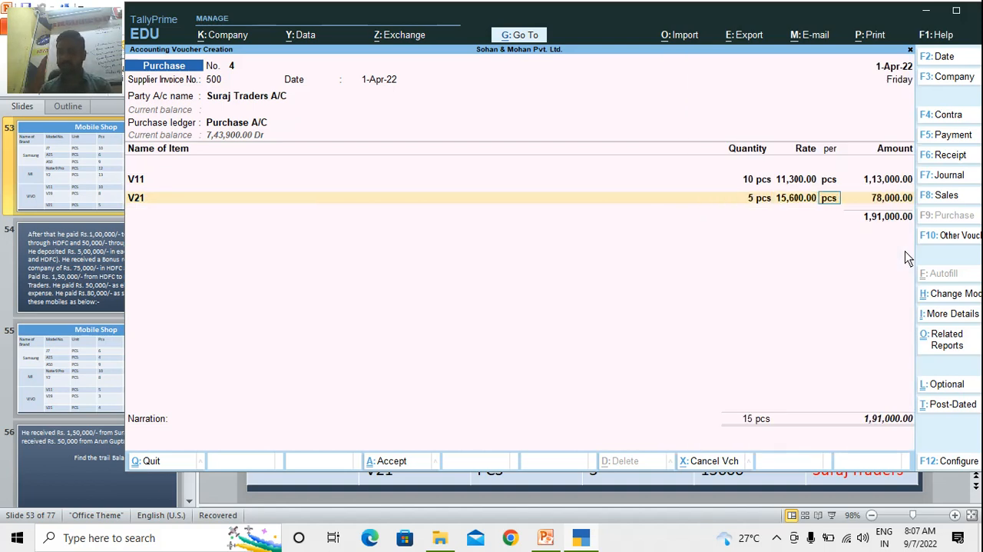
pyautogui.press('Return')
# End the item list and save the Suraj Traders purchase voucher without a narration
pyautogui.press('Return')
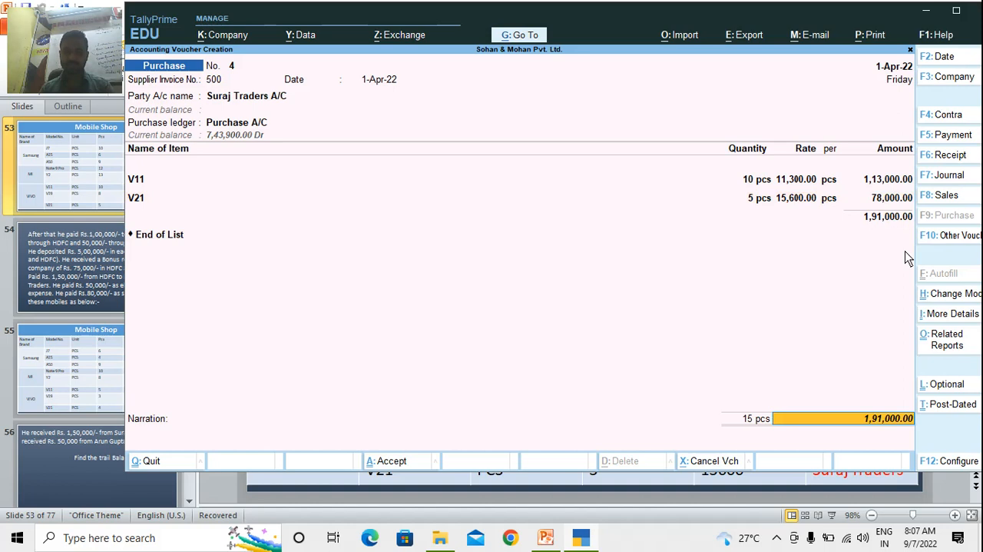
pyautogui.press('Return')
pyautogui.press('Return')
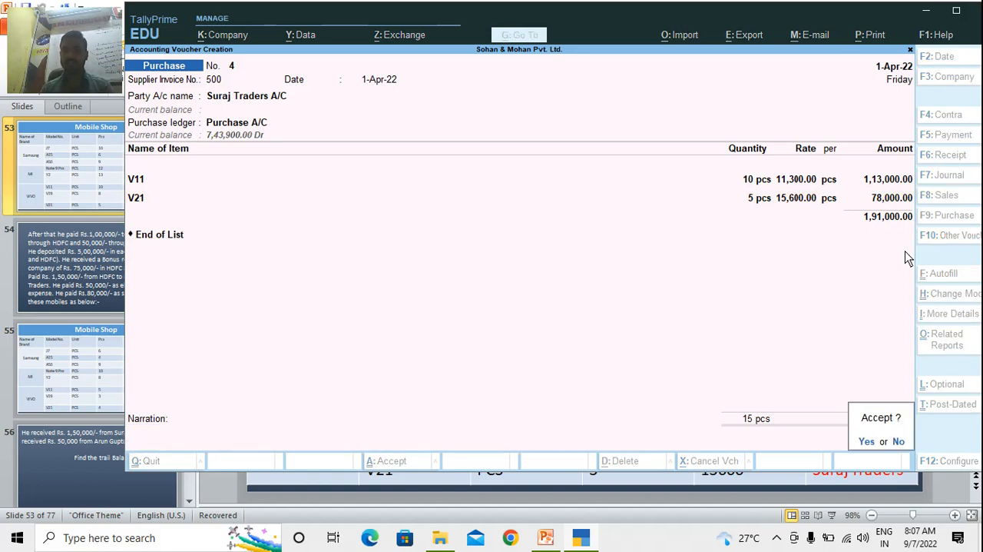
pyautogui.press('Return')
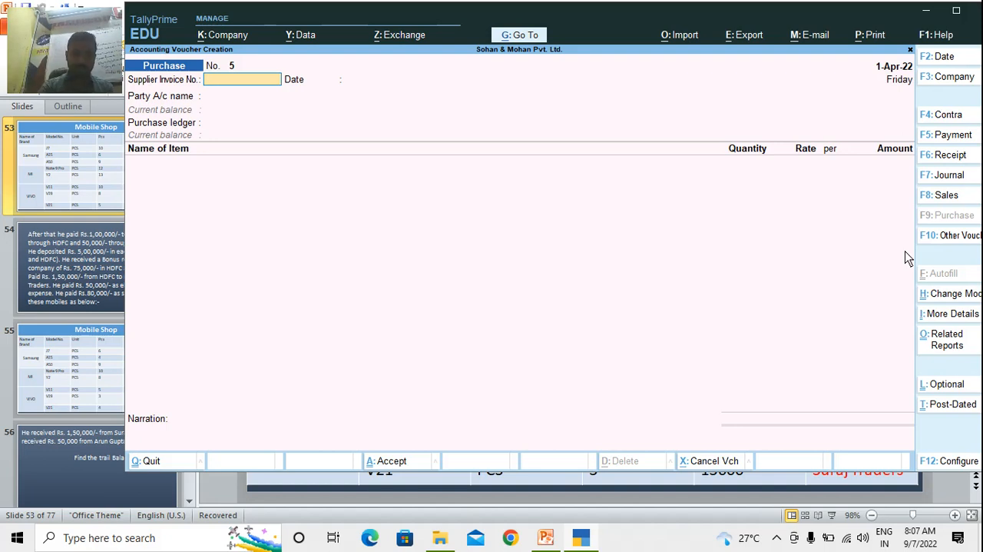
# Start a payment voucher debiting Suraj Traders A/C with 1,00,000, allocated against bill reference 500
pyautogui.press('F5')
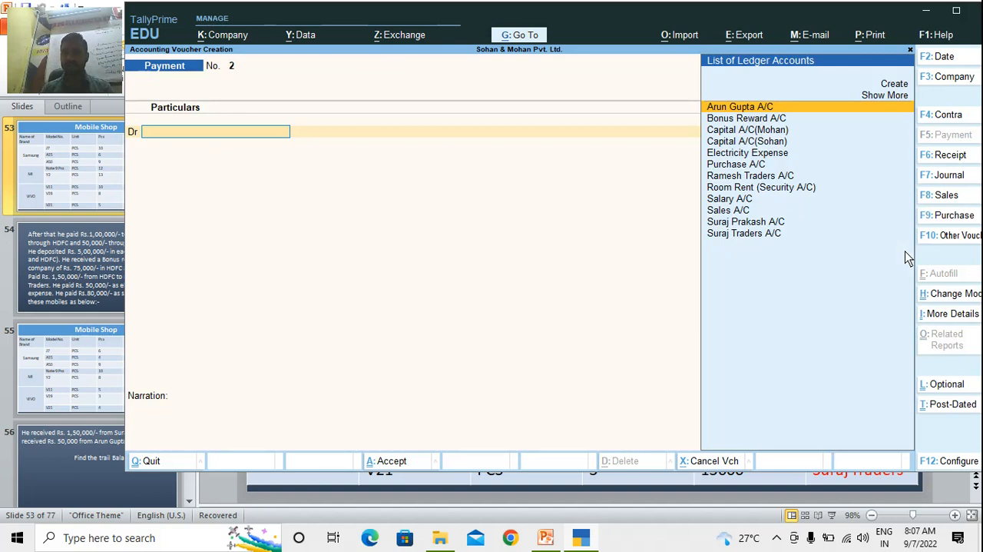
pyautogui.write('sur')
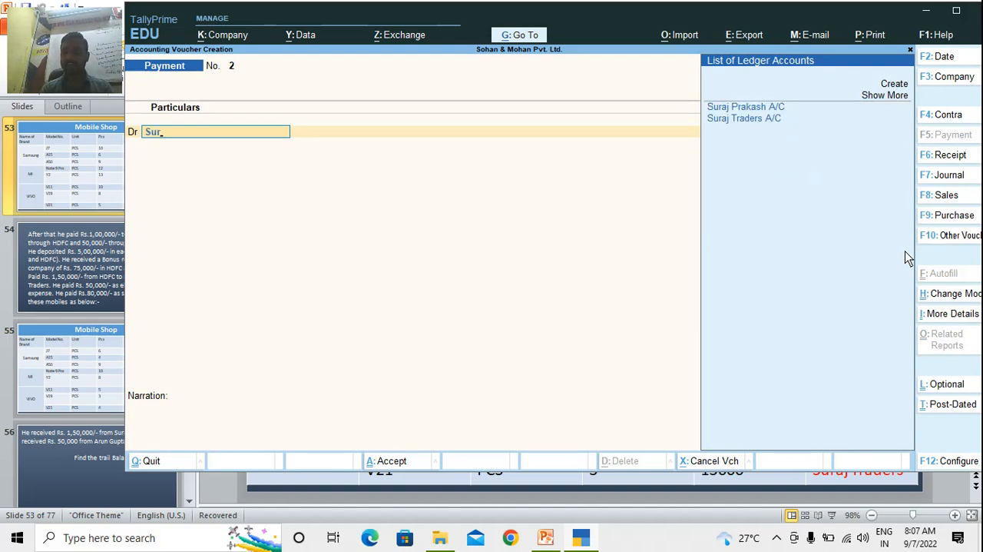
pyautogui.press('Down')
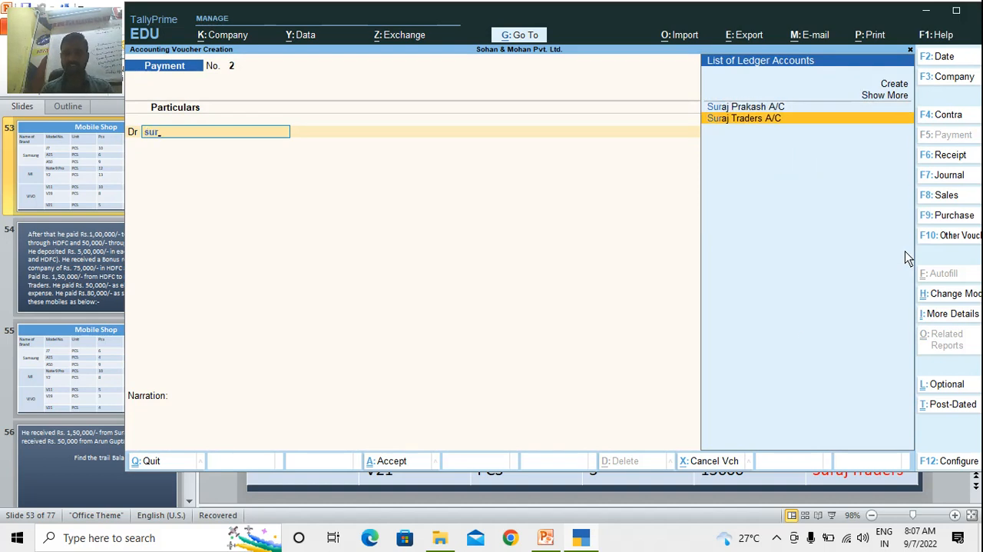
pyautogui.press('Return')
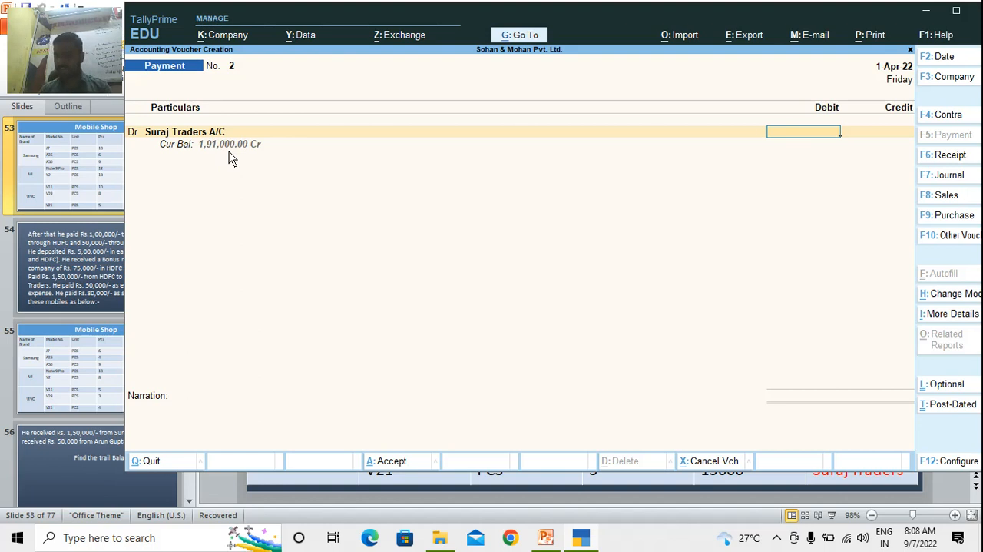
pyautogui.write('00000')
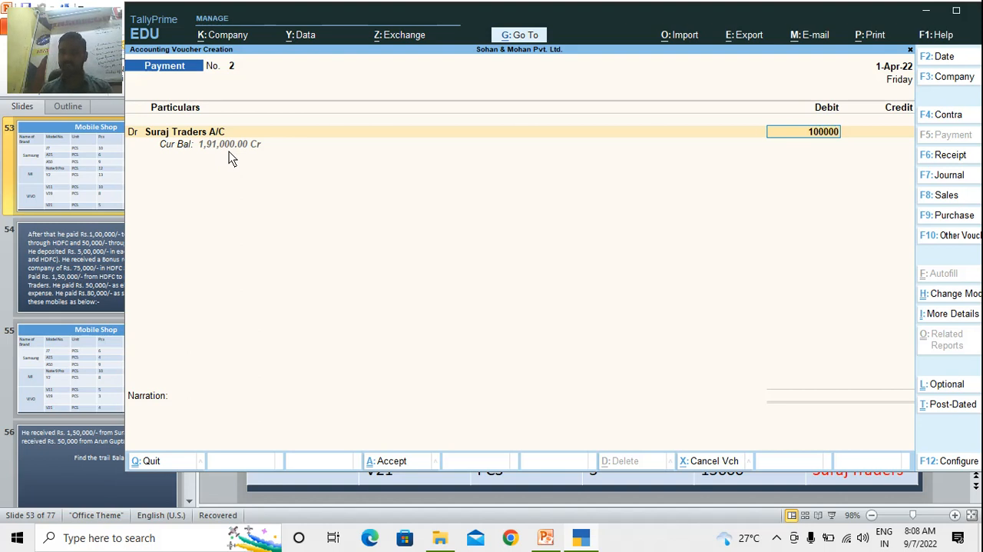
pyautogui.press('Return')
pyautogui.press('Return')
pyautogui.press('Return')
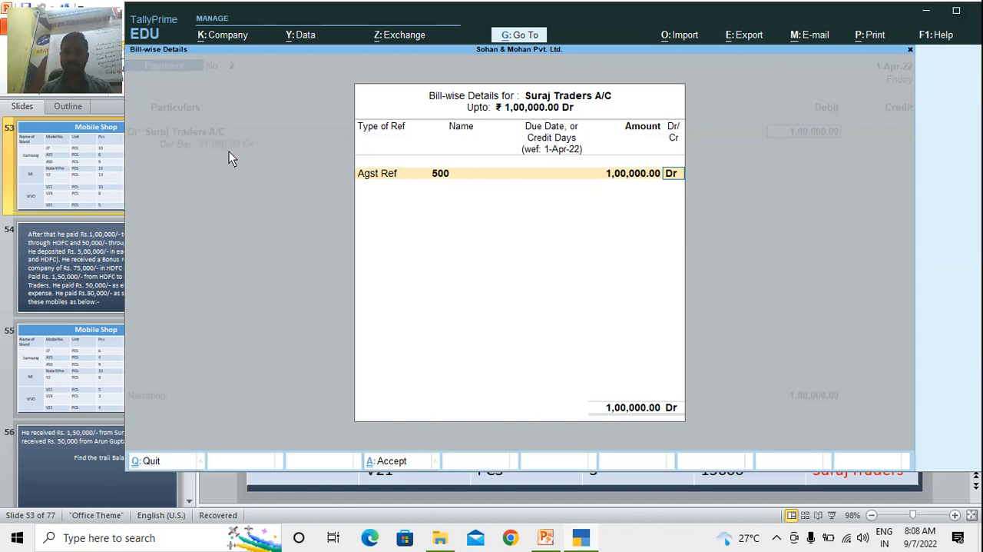
pyautogui.press('Return')
pyautogui.press('Return')
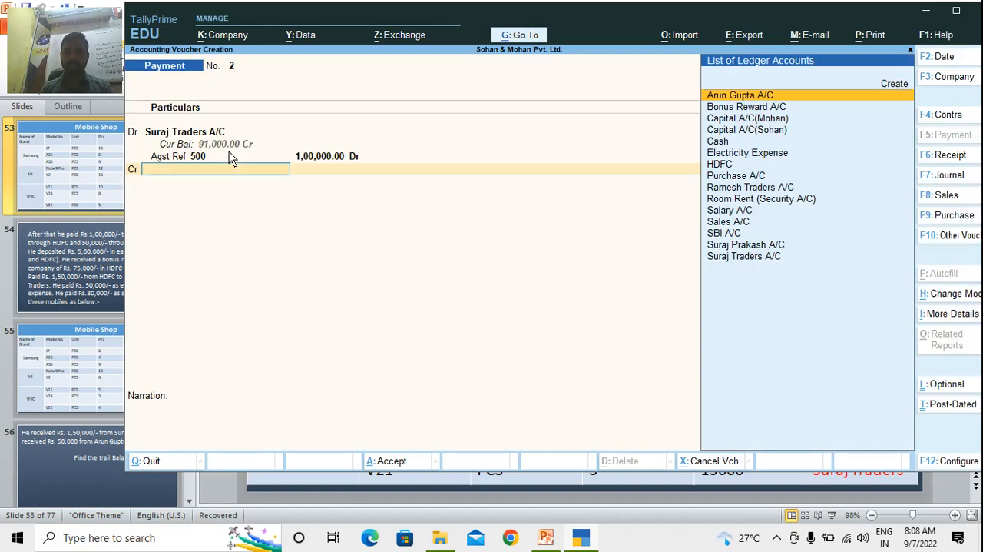
pyautogui.write('Cas')
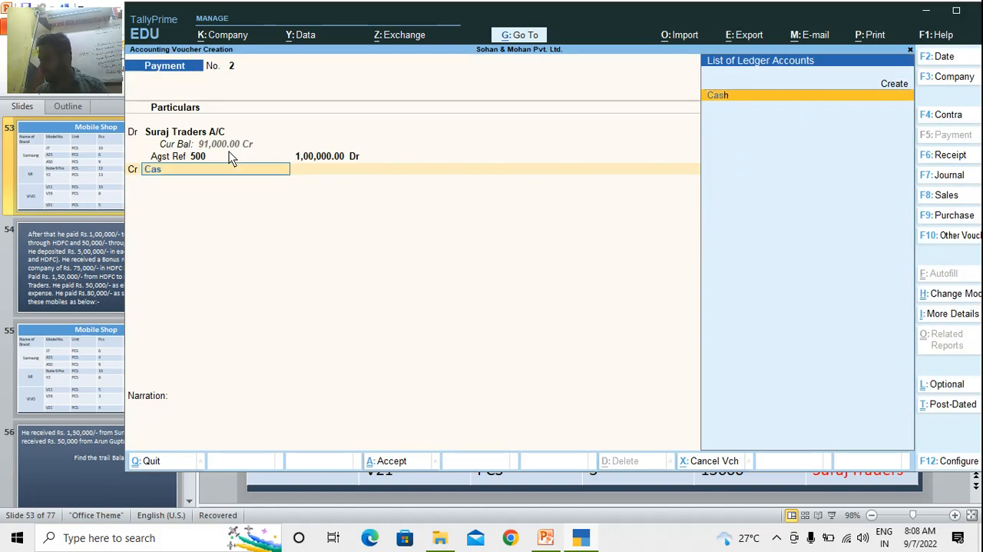
pyautogui.press('BackSpace')
pyautogui.press('BackSpace')
pyautogui.press('BackSpace')
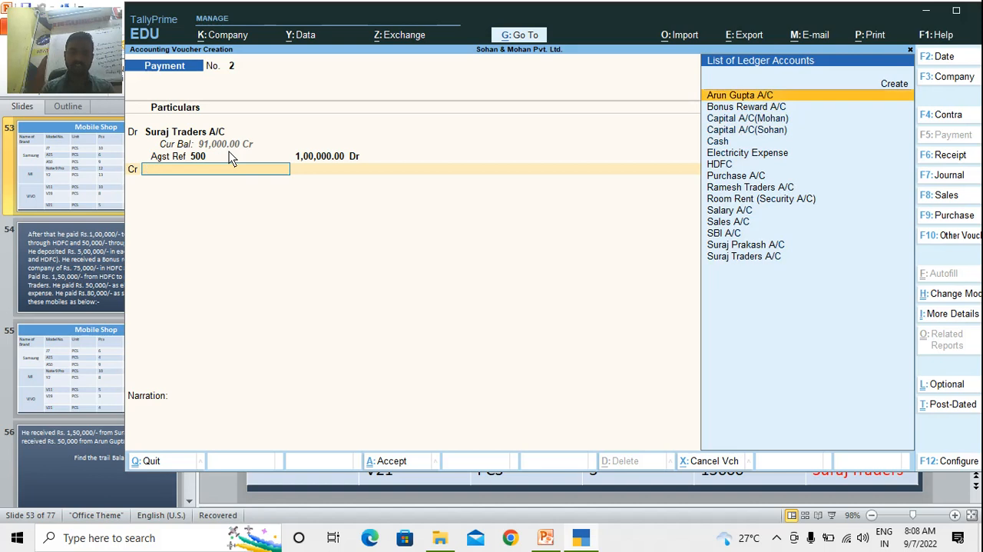
# Credit HDFC with 1,00,000, keep the default cheque allocation, and save the payment voucher without a narration
pyautogui.write('Hdf')
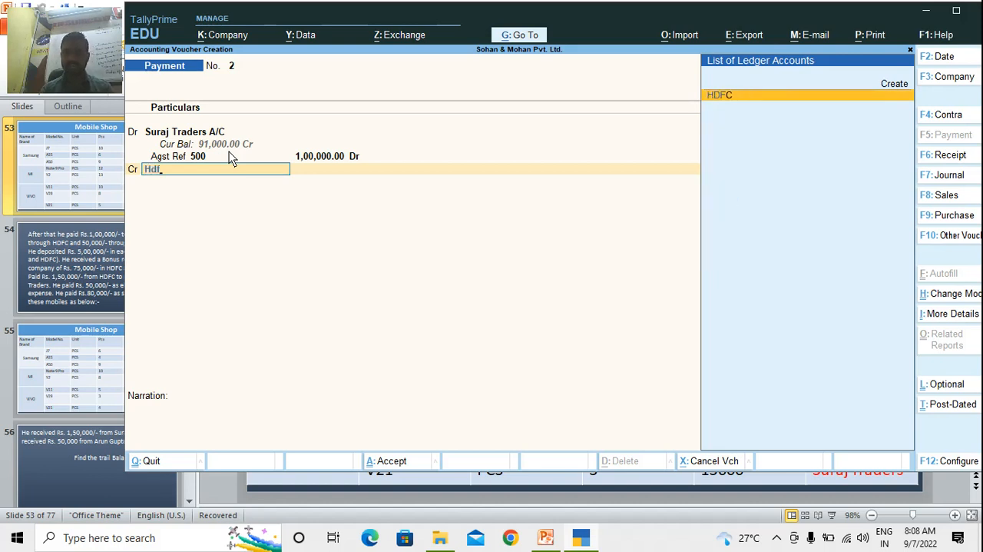
pyautogui.press('Return')
pyautogui.press('Return')
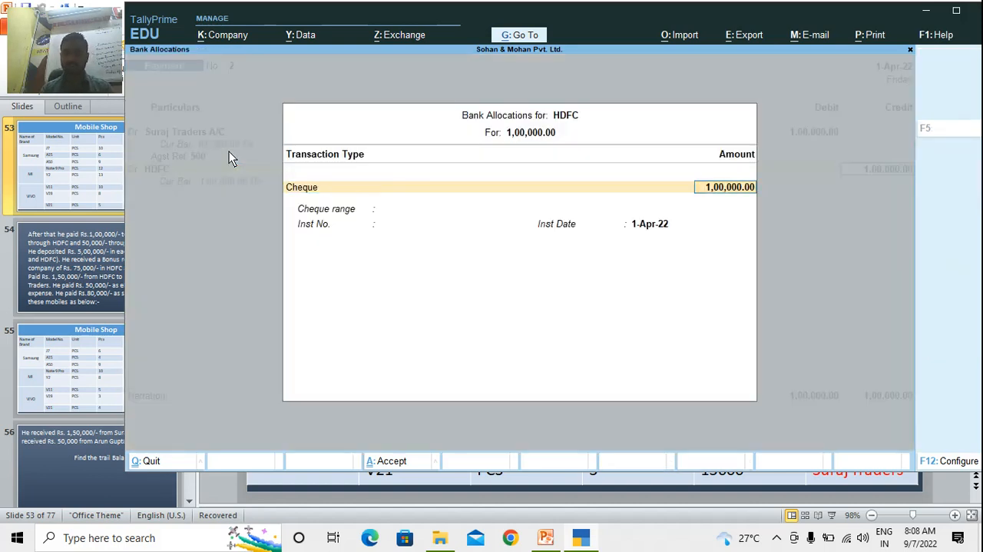
pyautogui.press('Return')
pyautogui.press('Return')
pyautogui.press('Return')
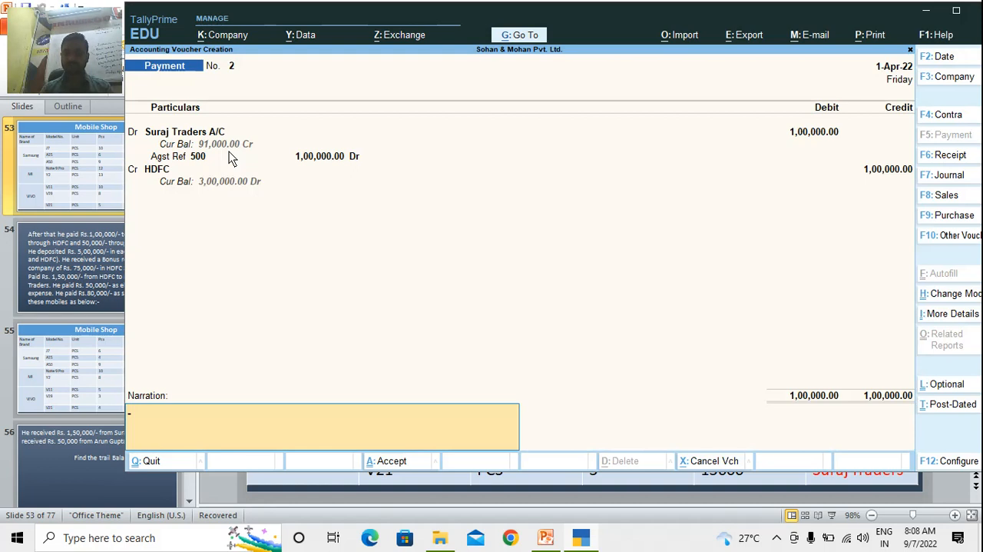
pyautogui.press('Return')
pyautogui.press('Return')
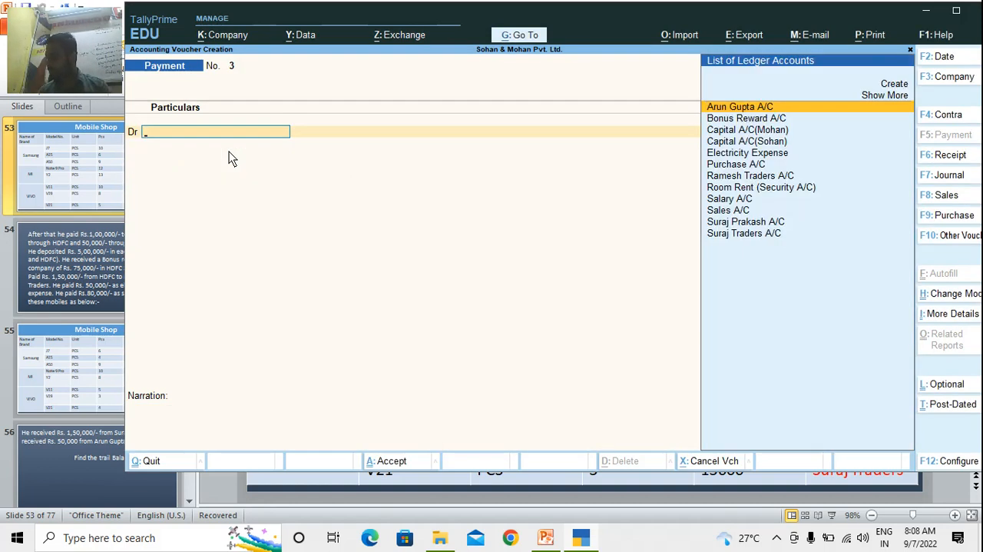
# In the third payment voucher, debit Suraj Traders A/C with 50,000, allocated against bill reference 500
pyautogui.write('S')
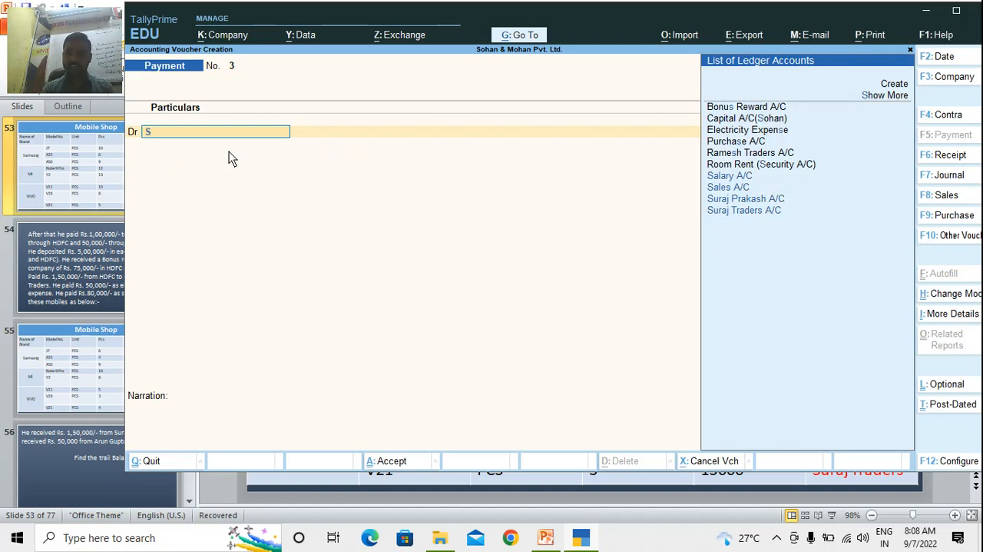
pyautogui.write('uraj')
pyautogui.press('Down')
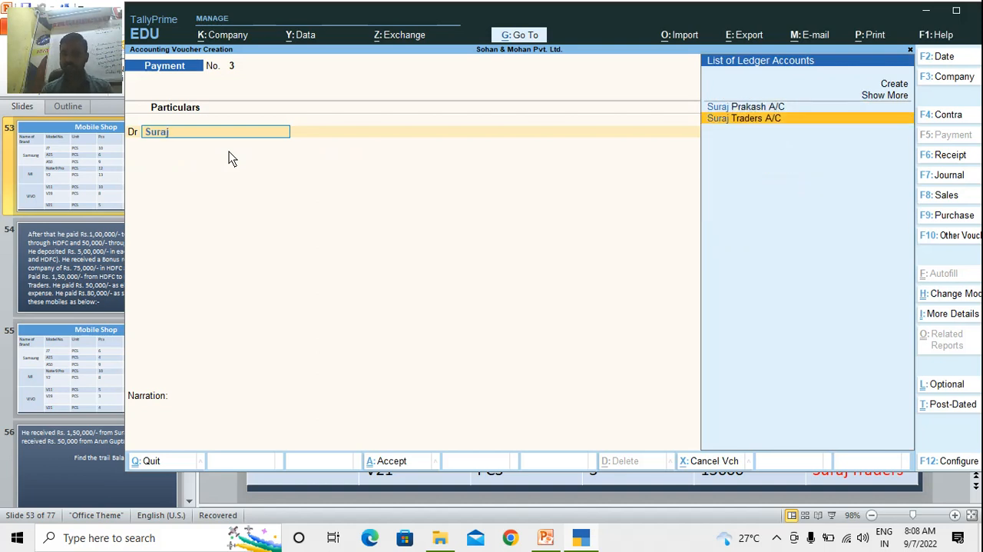
pyautogui.press('Return')
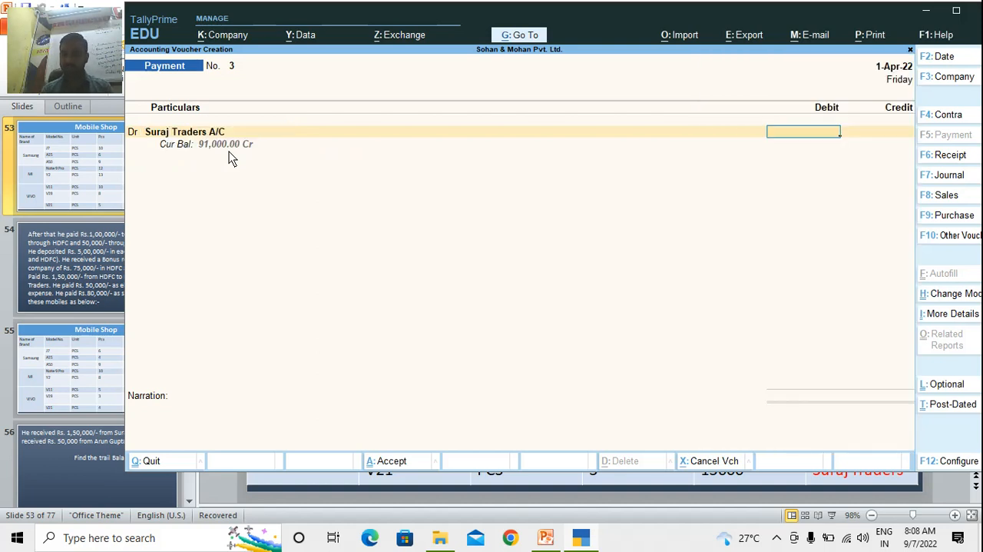
pyautogui.write('50000')
pyautogui.press('Return')
# Set the credit account to SBI A/C for 50,000 with the default bank allocation and save the payment voucher without a narration
pyautogui.press('Return')
pyautogui.press('Return')
pyautogui.press('Return')
pyautogui.press('Return')
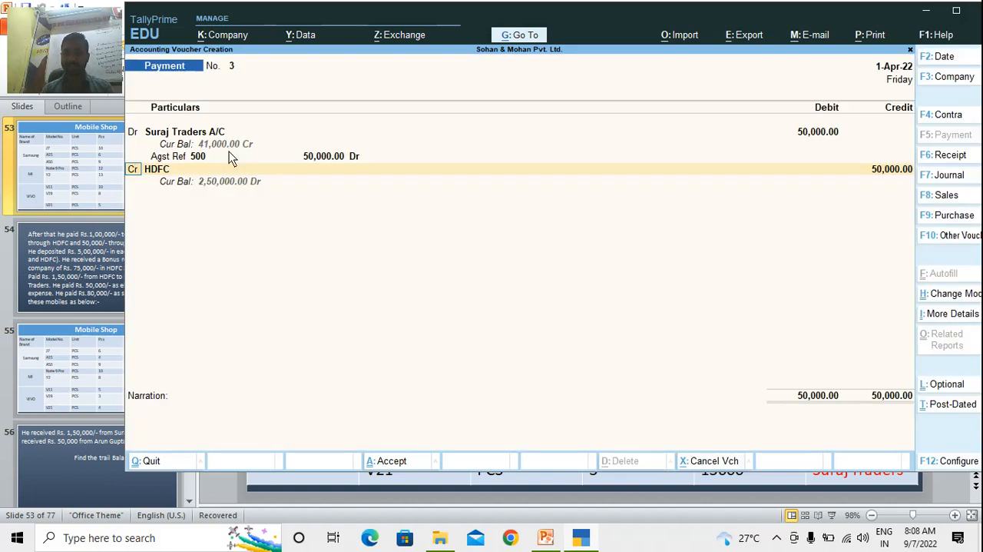
pyautogui.press('Return')
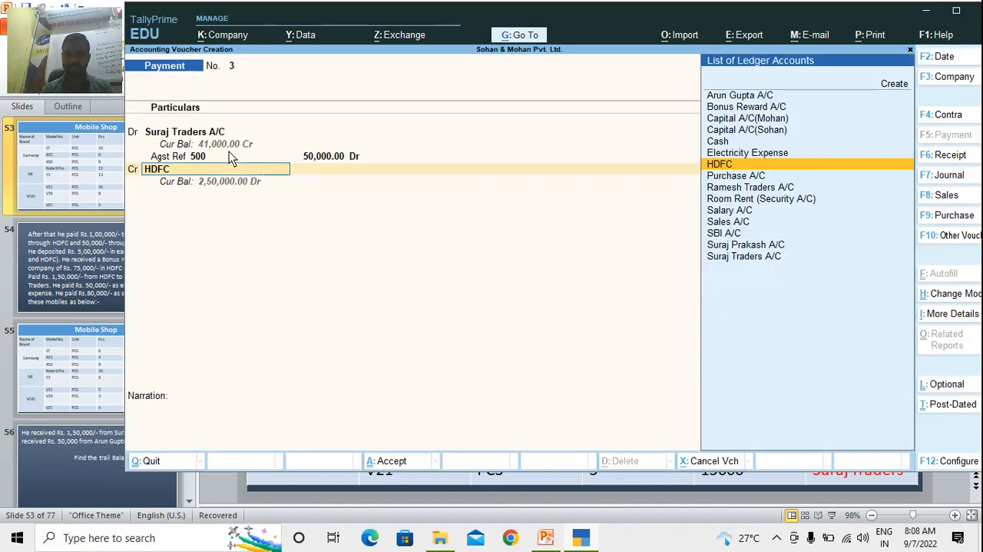
pyautogui.write('Sbi')
pyautogui.press('Return')
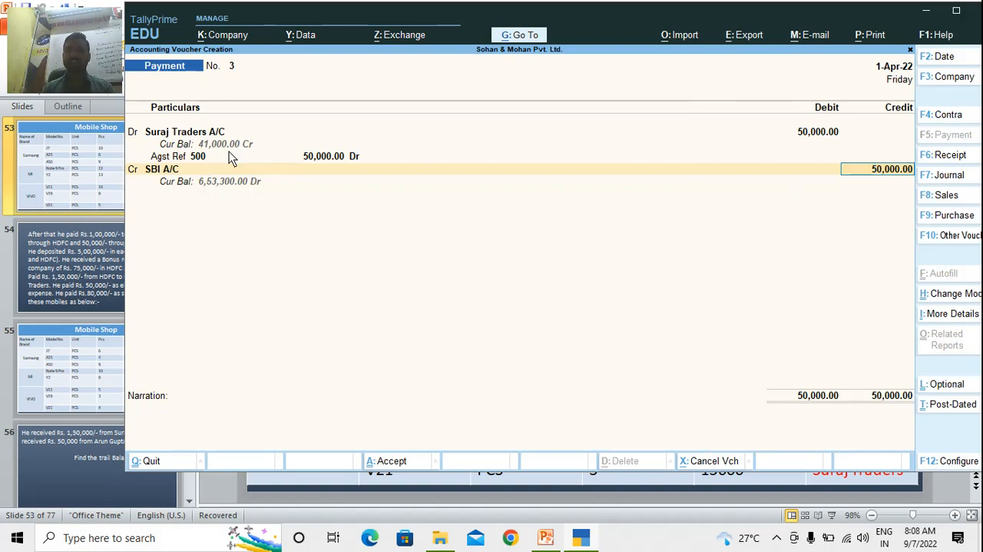
pyautogui.press('Return')
pyautogui.press('Return')
pyautogui.press('Return')
pyautogui.press('Return')
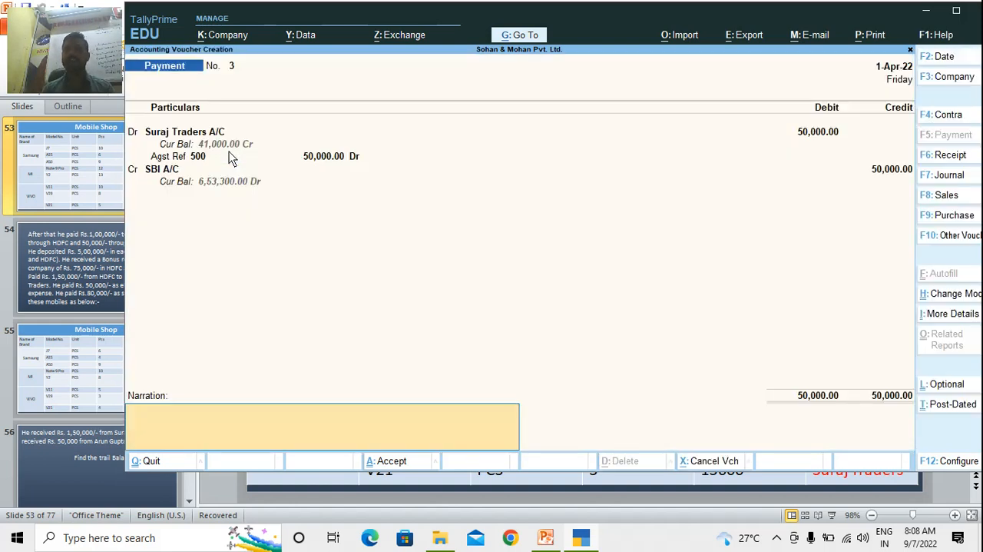
pyautogui.press('Return')
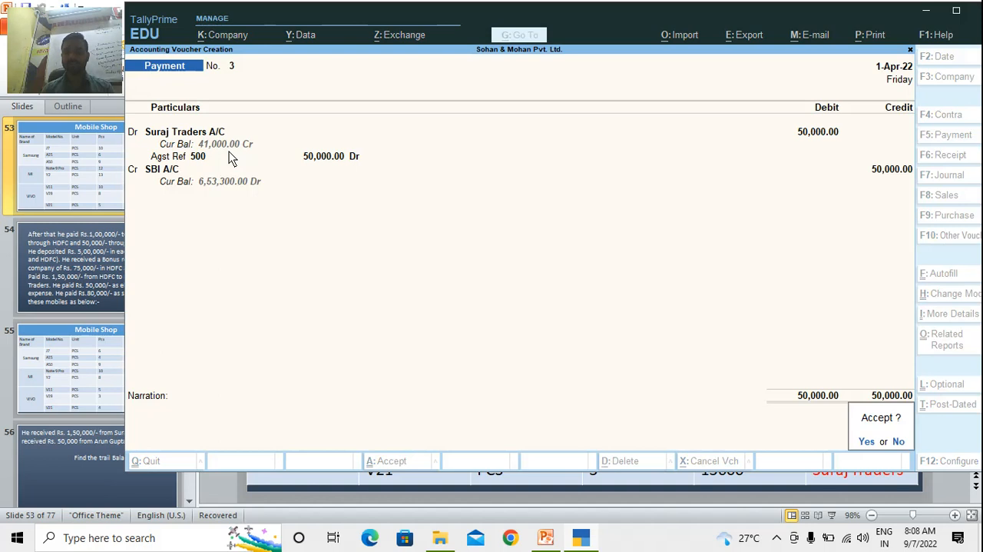
pyautogui.press('Return')
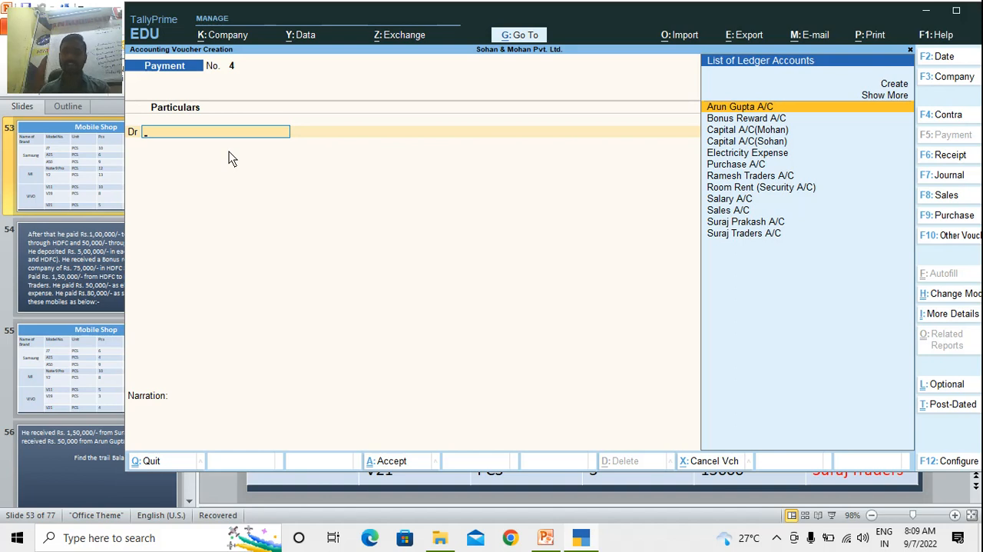
# Start a contra voucher crediting Cash with 5,00,000
pyautogui.press('F4')
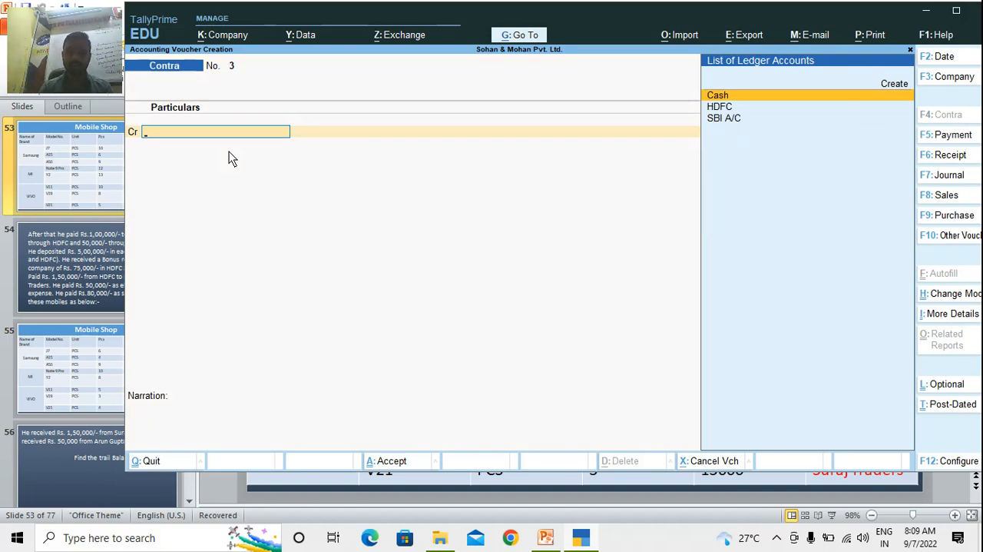
pyautogui.press('Return')
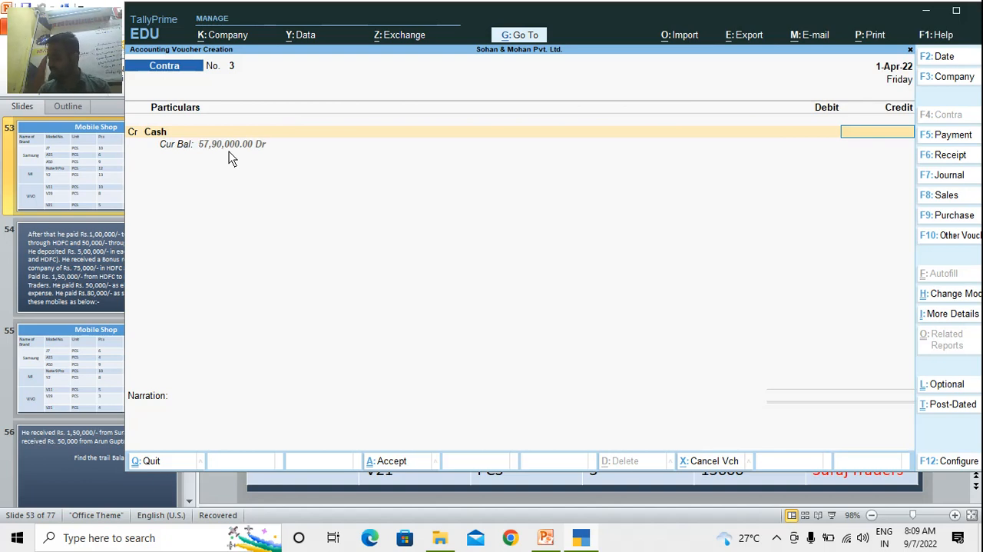
pyautogui.write('sb')
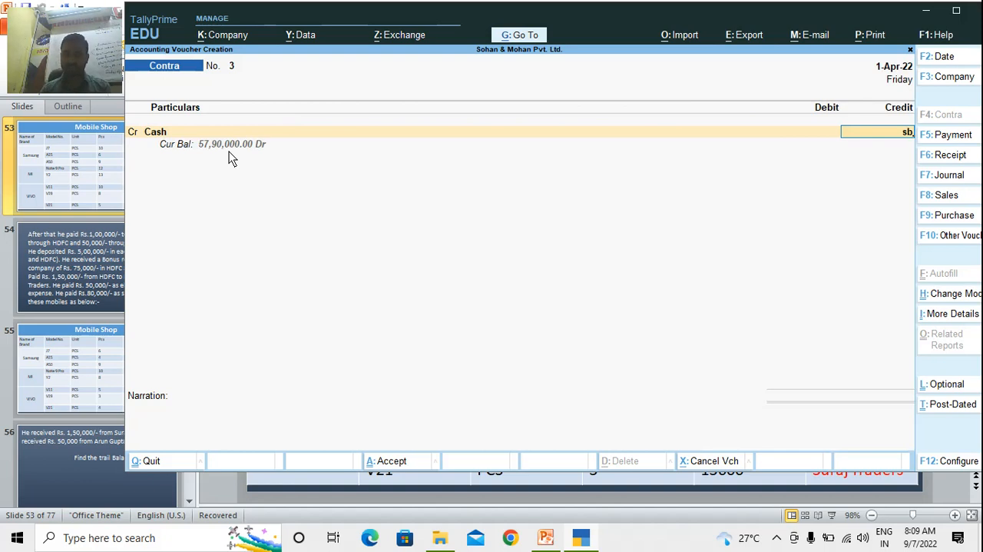
pyautogui.press('BackSpace')
pyautogui.press('BackSpace')
pyautogui.write('500000')
pyautogui.press('Return')
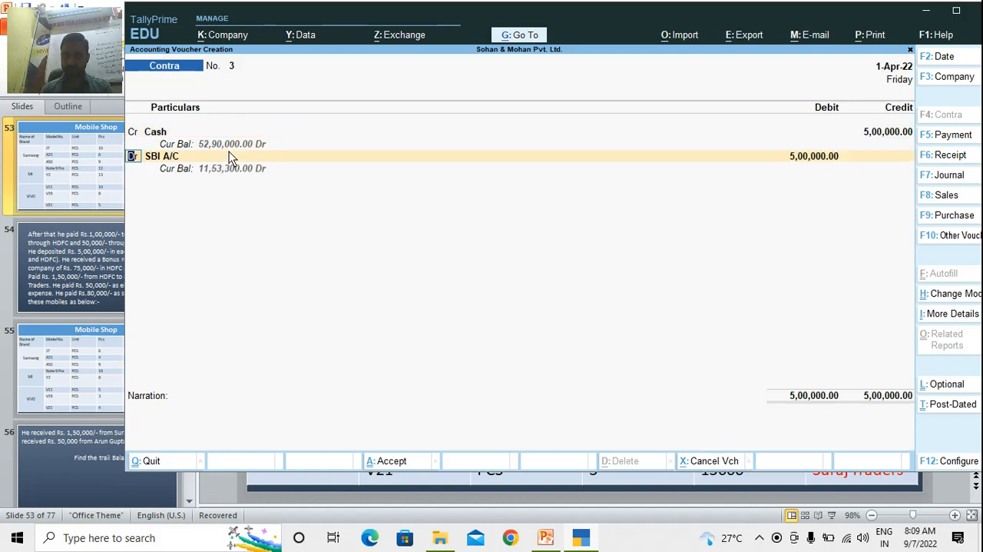
# Debit SBI A/C with 5,00,000, leave the cash denominations blank, and save the contra voucher without a narration
pyautogui.press('Return')
pyautogui.press('Return')
pyautogui.press('Return')
pyautogui.press('Return')
pyautogui.press('Return')
pyautogui.press('Return')
pyautogui.press('Return')
pyautogui.press('Return')
pyautogui.press('Return')
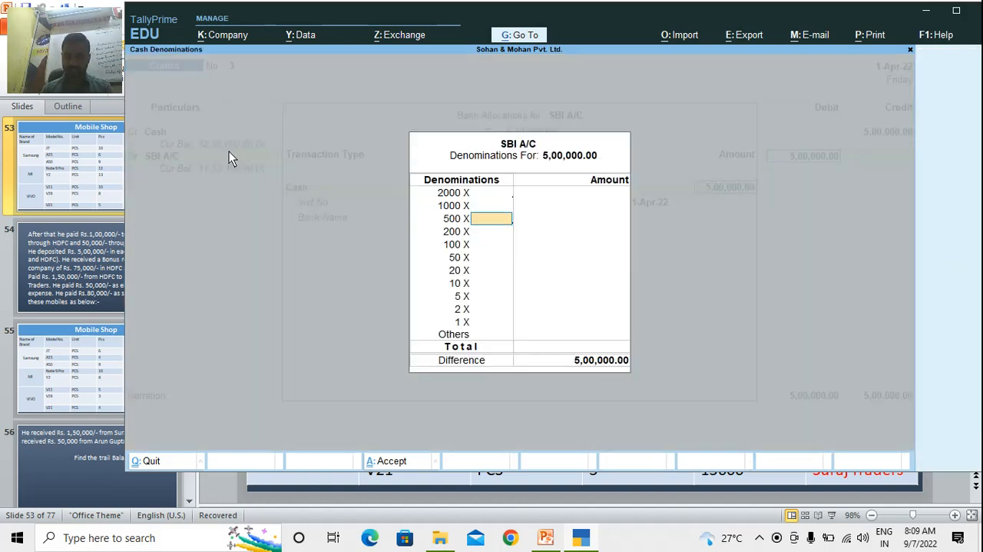
pyautogui.press('Return')
pyautogui.press('Return')
pyautogui.press('Return')
pyautogui.press('Return')
pyautogui.press('Return')
pyautogui.press('Return')
pyautogui.press('Return')
pyautogui.press('Return')
pyautogui.press('Return')
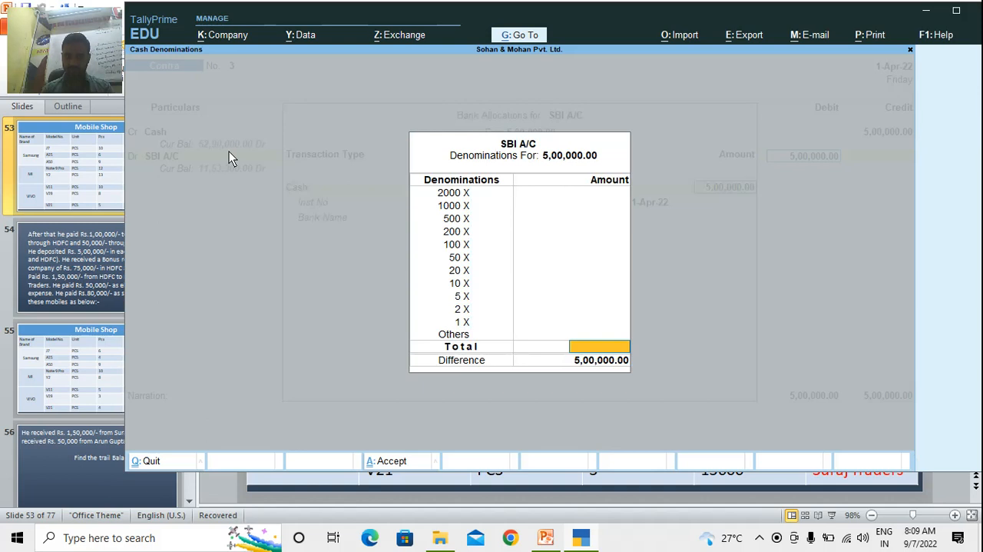
pyautogui.press('Return')
pyautogui.press('Return')
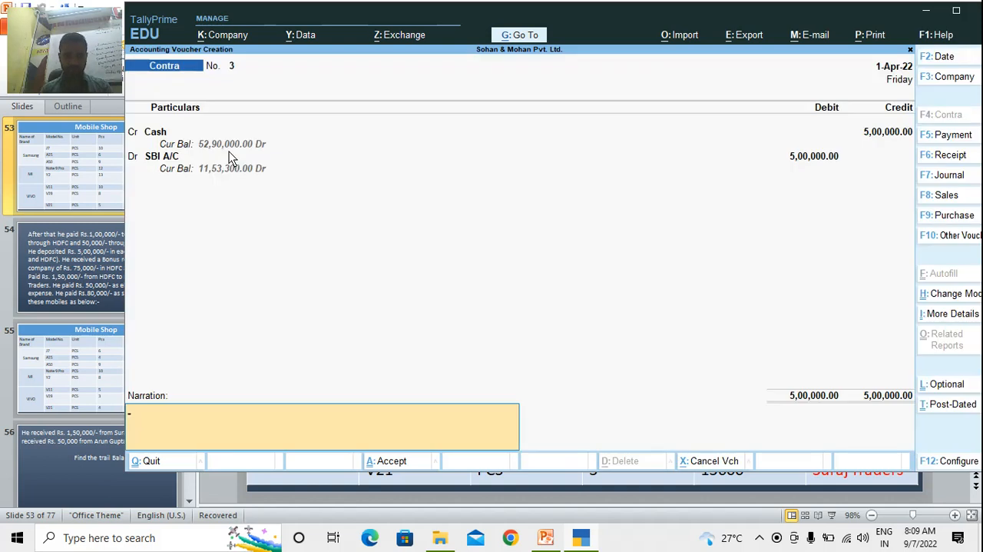
# Record and save a second contra voucher crediting Cash and debiting HDFC with 5,00,000
pyautogui.press('Return')
pyautogui.press('Return')
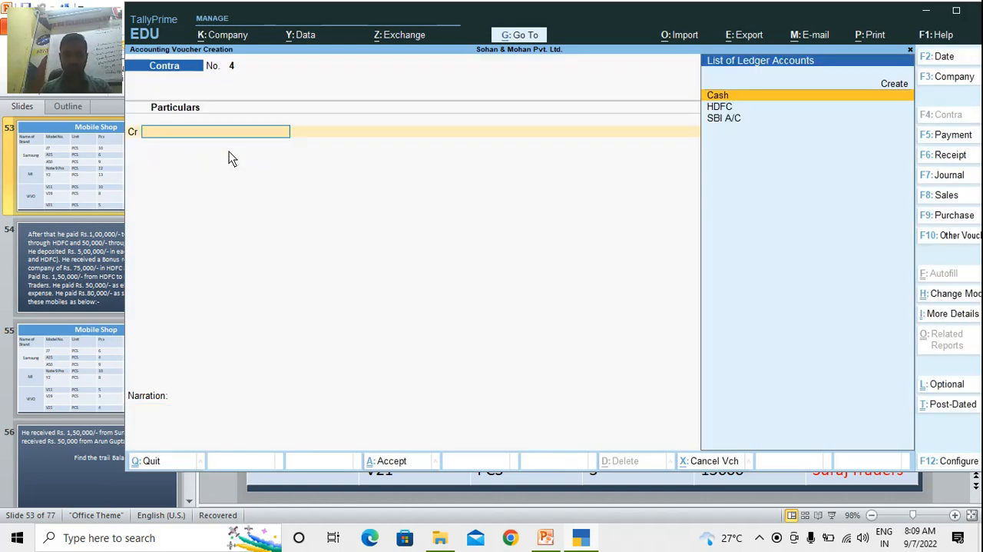
pyautogui.write('Cash')
pyautogui.press('Return')
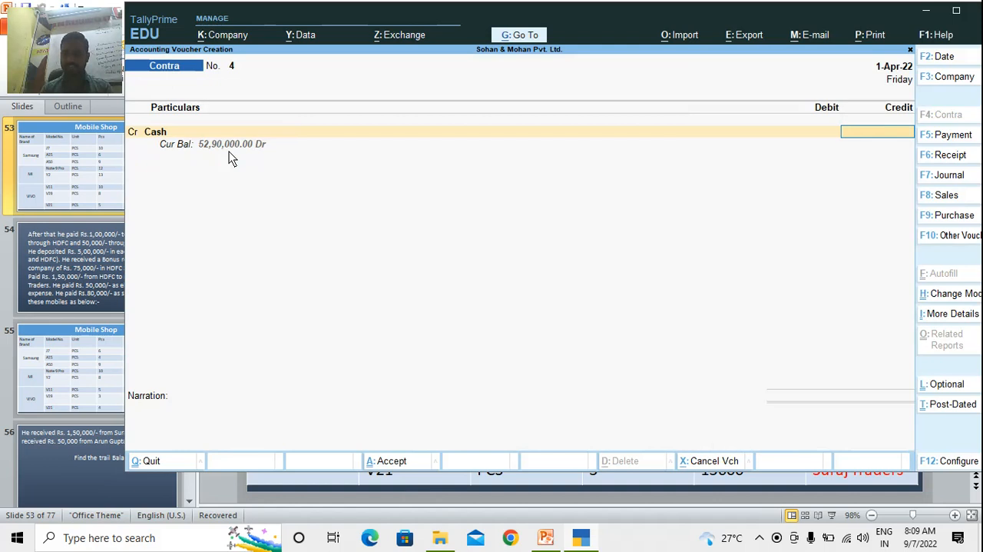
pyautogui.write('500000')
pyautogui.press('Return')
pyautogui.press('Return')
pyautogui.write('Hdf')
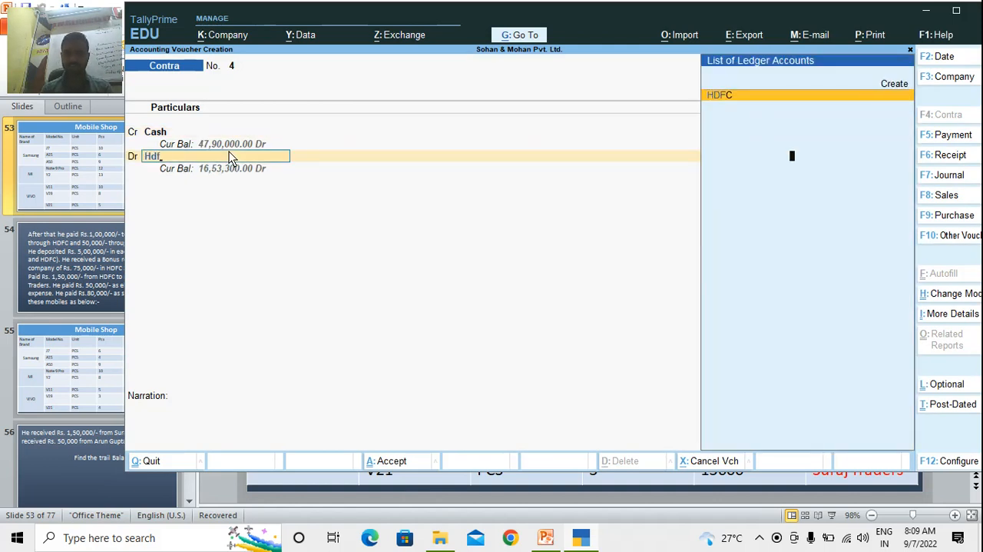
pyautogui.press('Return')
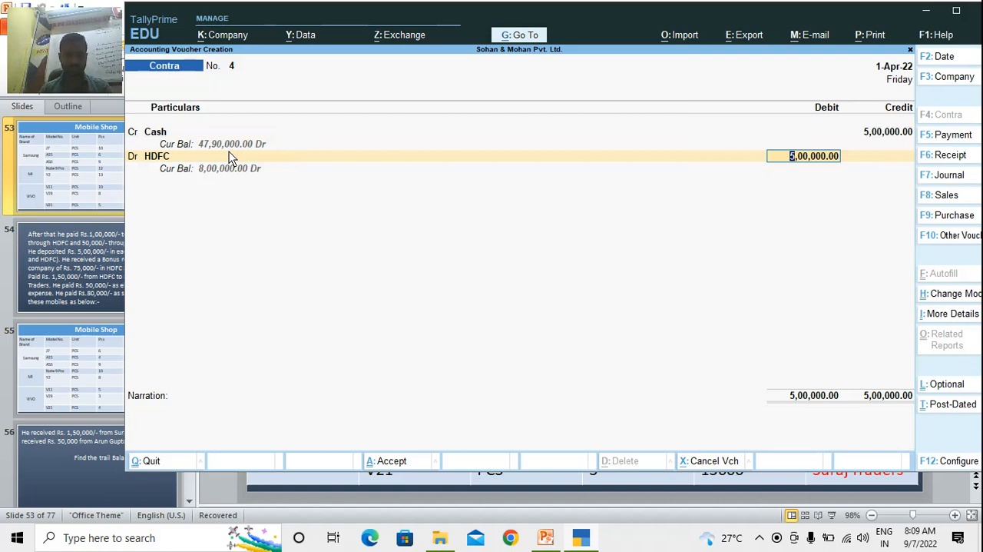
pyautogui.hotkey('ctrl', 'a')
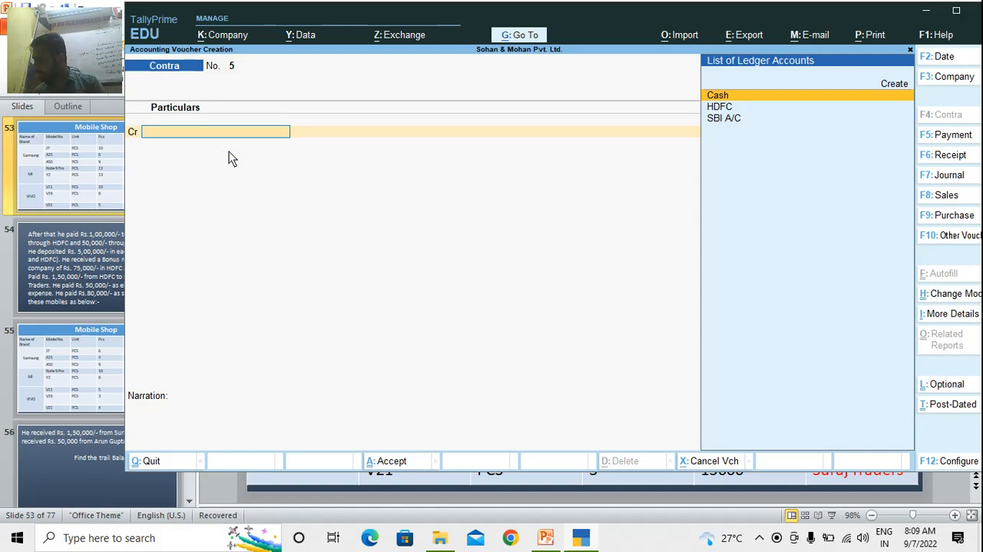
# Start a receipt voucher crediting Bonus Reward A/C with 75,000
pyautogui.press('F6')
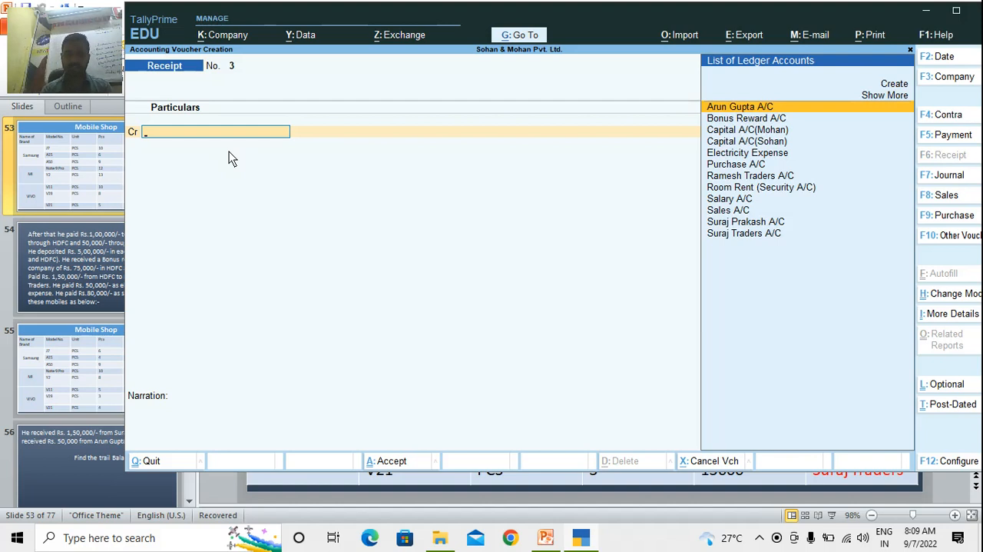
pyautogui.write('Bo')
pyautogui.press('Return')
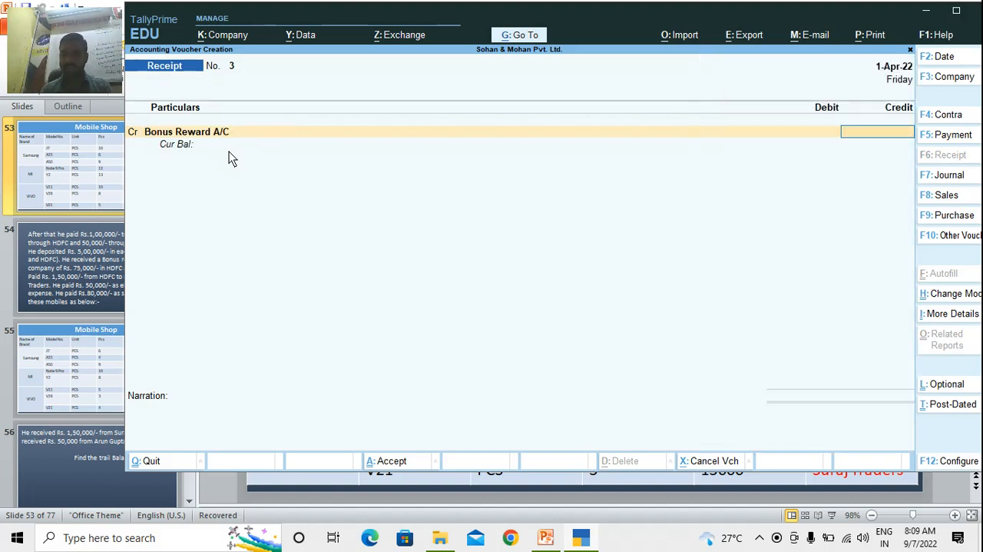
pyautogui.write('7,50,000')
pyautogui.press('Return')
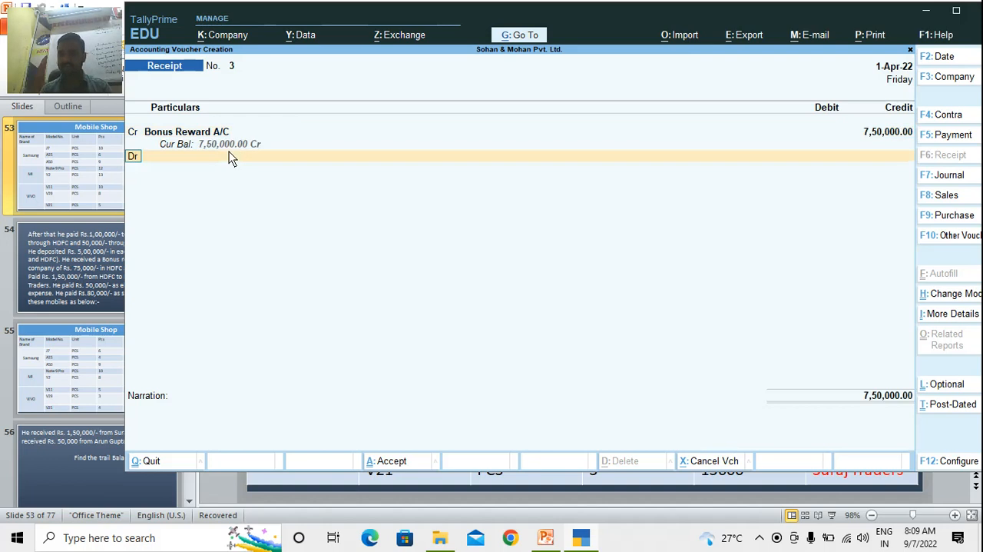
pyautogui.press('BackSpace')
pyautogui.write('75,000')
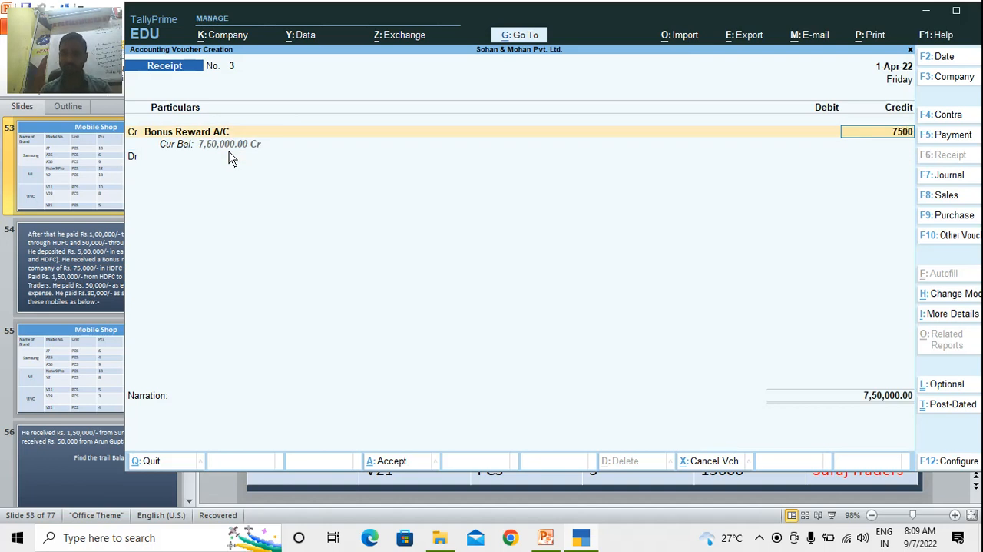
pyautogui.press('Return')
pyautogui.press('Return')
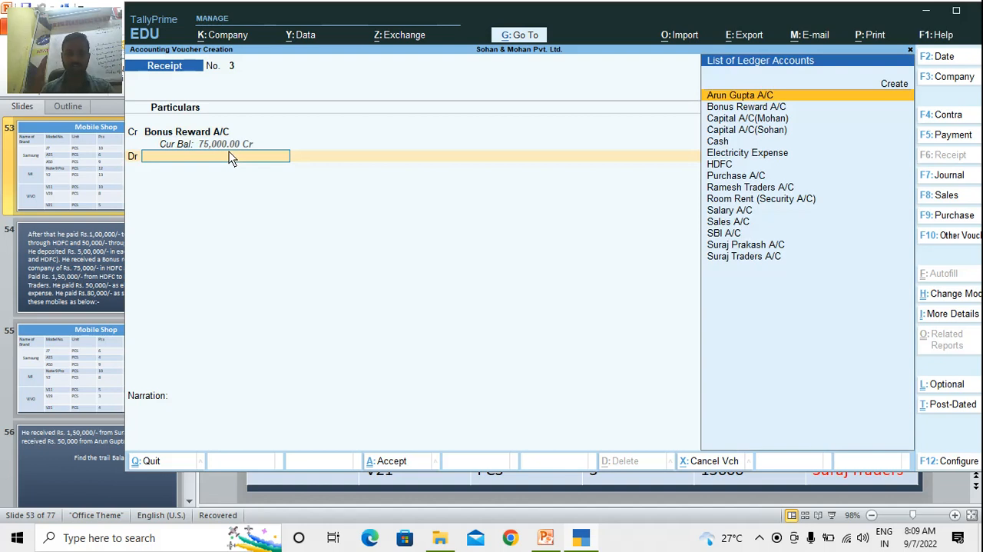
# Debit HDFC with 75,000, keep the default Cheque/DD allocation, and save the receipt voucher without a narration
pyautogui.write('Hd')
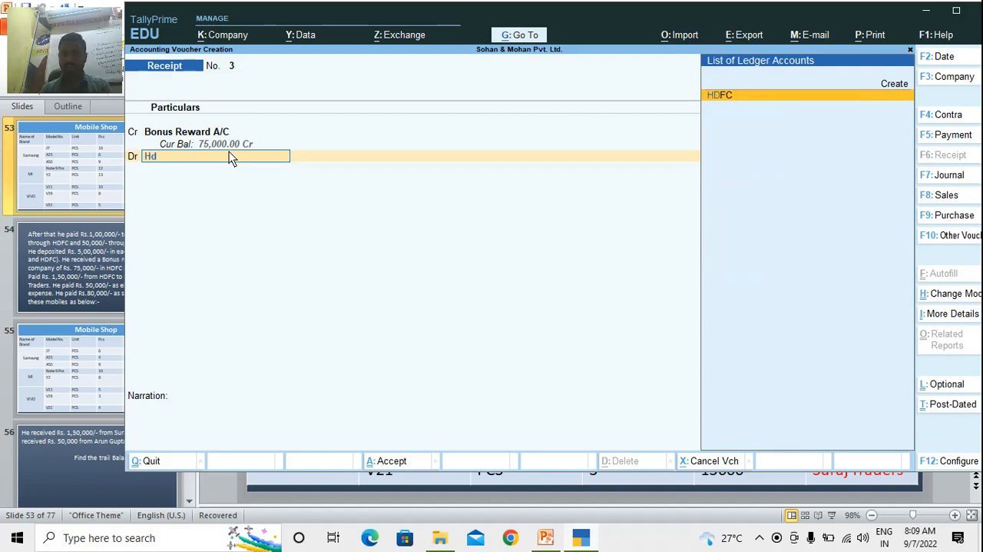
pyautogui.press('Return')
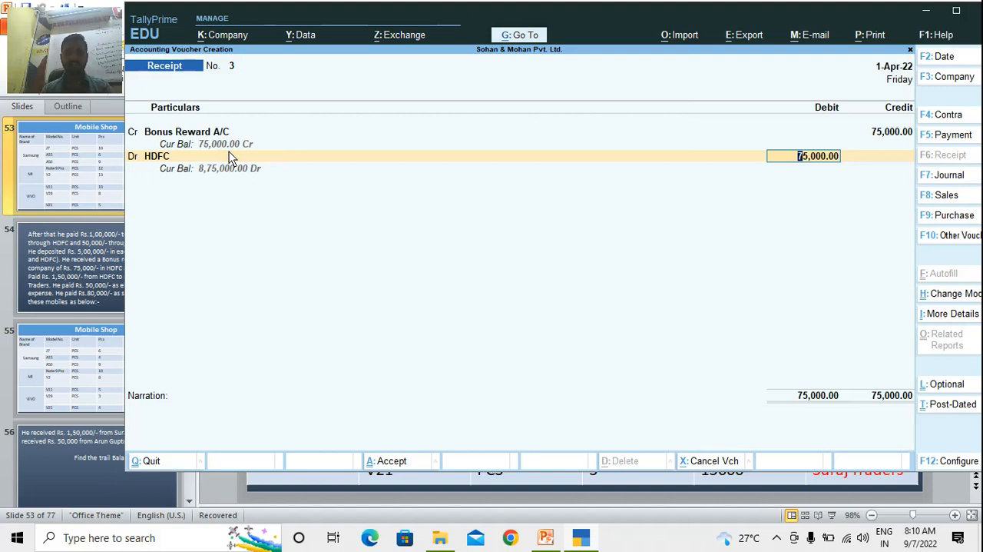
pyautogui.press('Return')
pyautogui.press('Return')
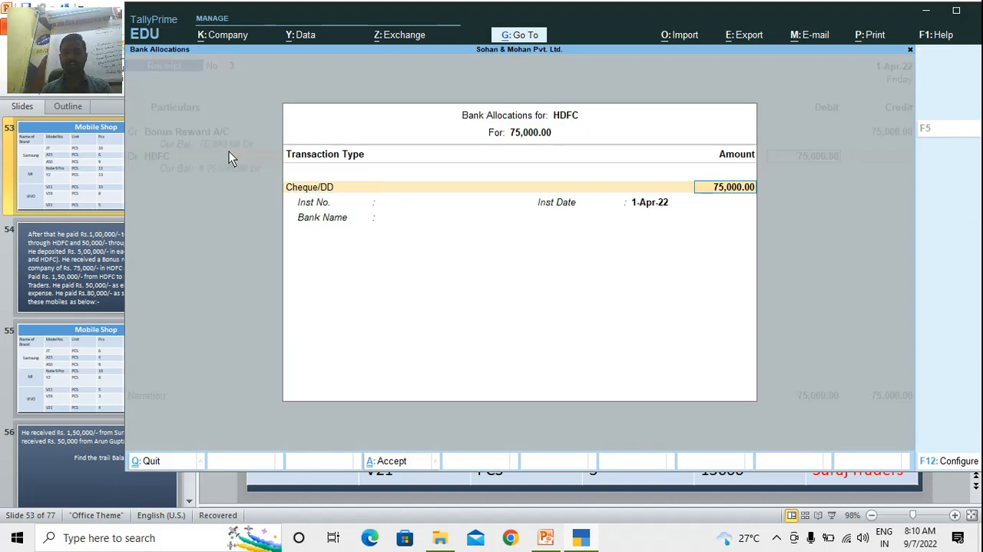
pyautogui.press('Return')
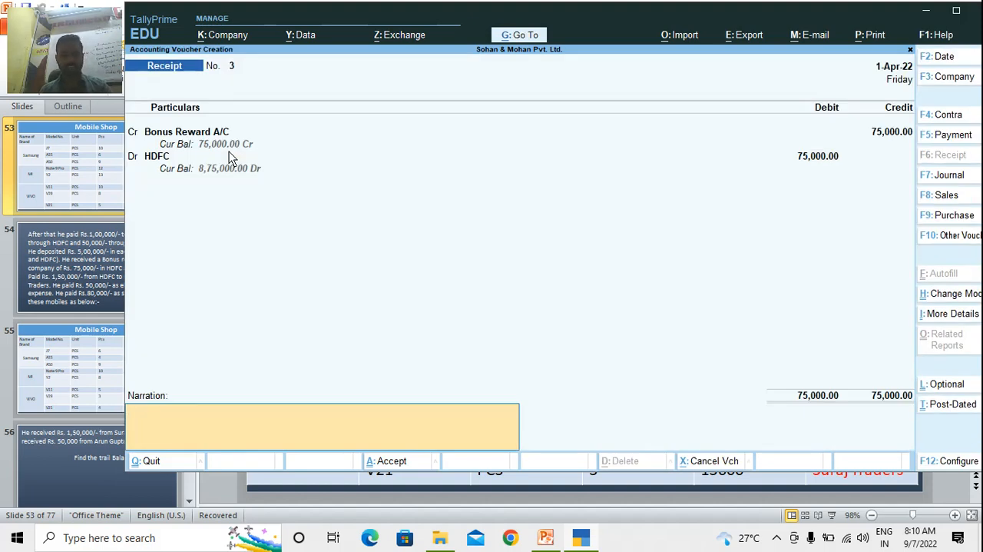
pyautogui.press('ctrl')
pyautogui.hotkey('ctrl', 'a')
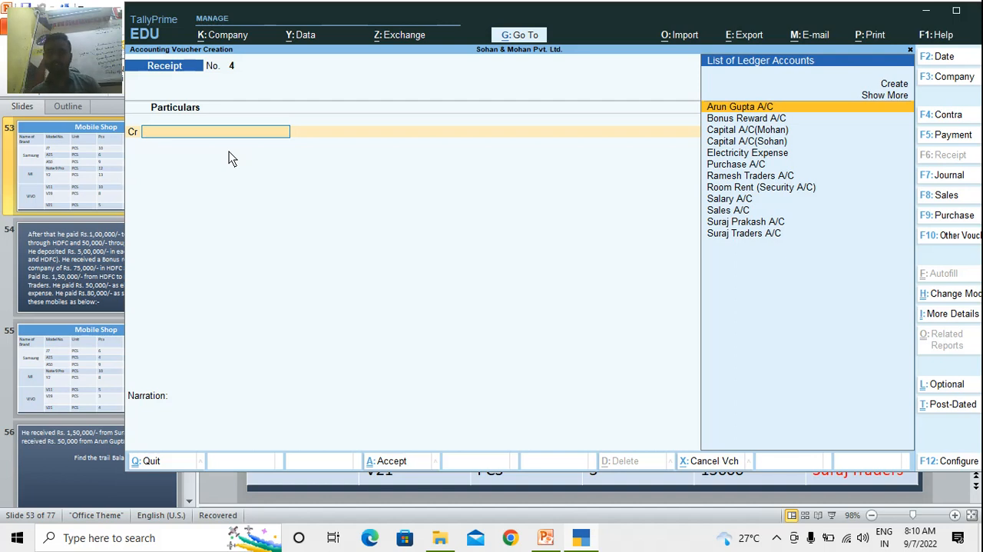
# Start a payment voucher debiting Ramesh Traders A/C with 1,50,000, allocated against bill reference 800
pyautogui.write('Ram')
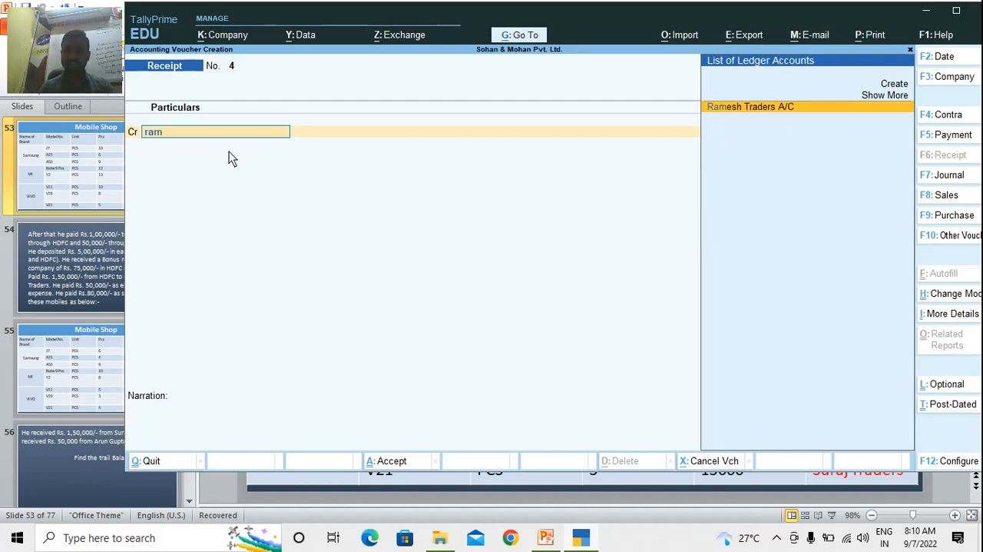
pyautogui.press('Return')
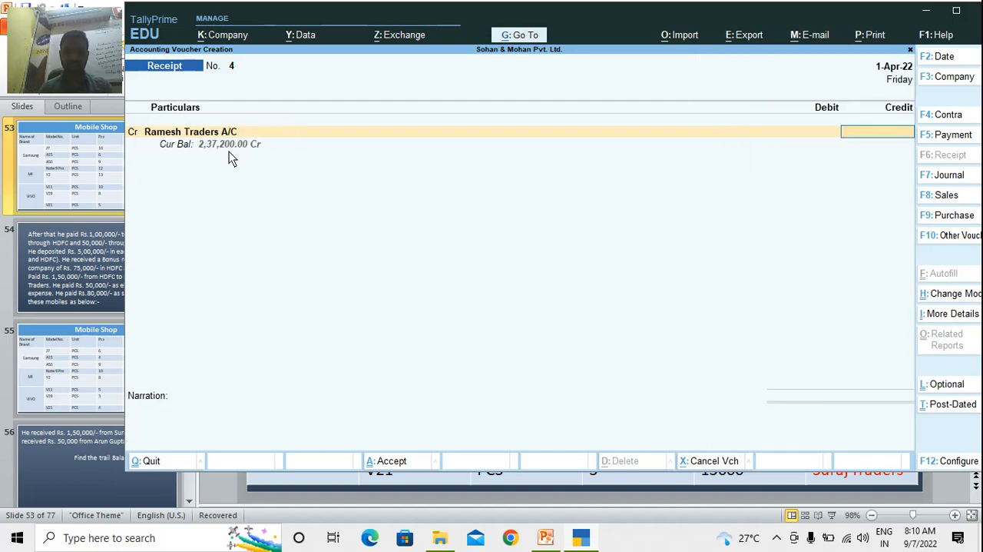
pyautogui.press('F5')
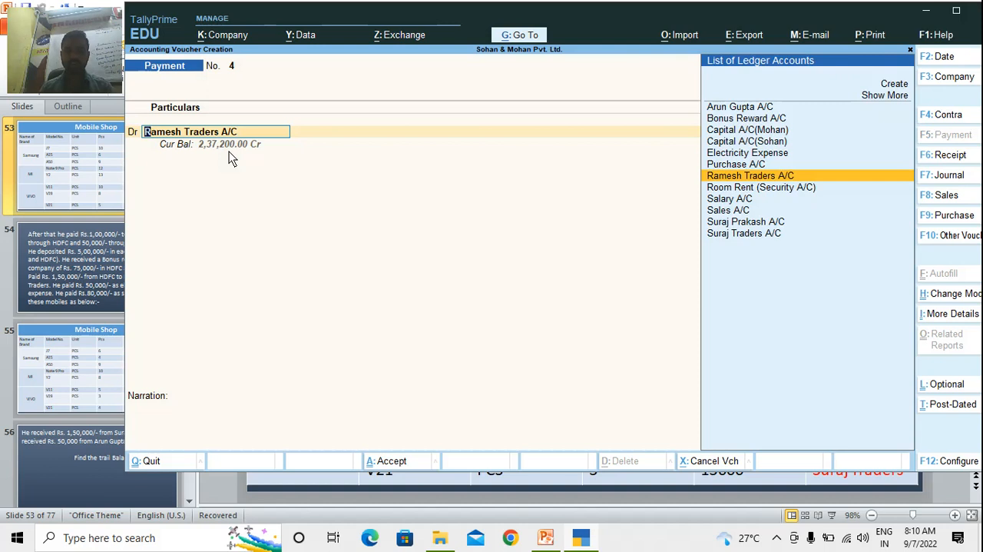
pyautogui.press('Return')
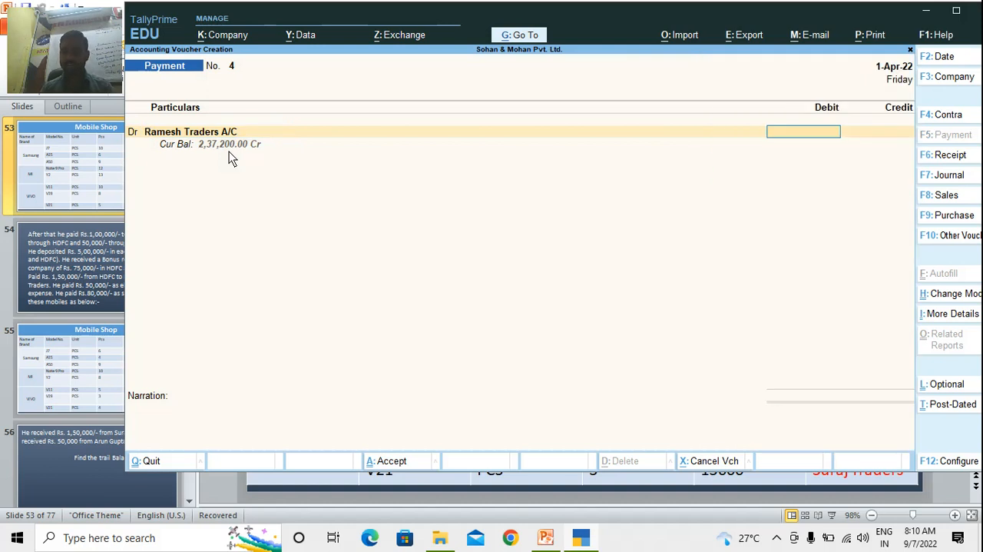
pyautogui.write('15000')
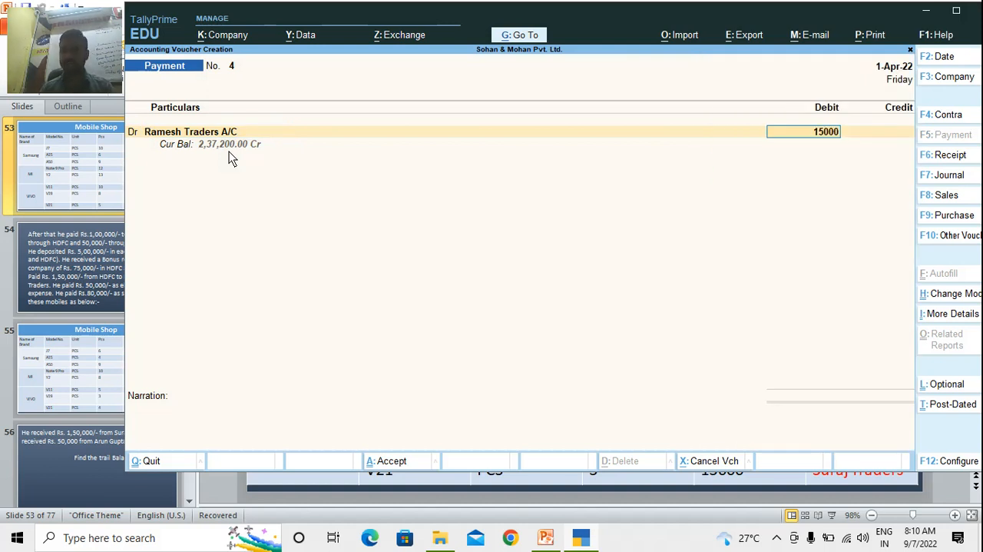
pyautogui.write('0')
pyautogui.press('Return')
pyautogui.press('Return')
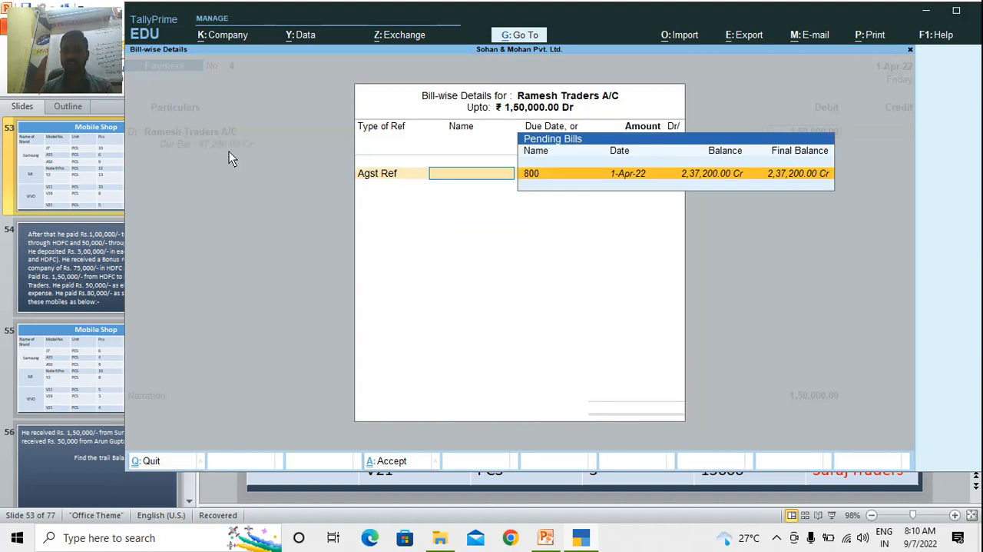
pyautogui.press('Return')
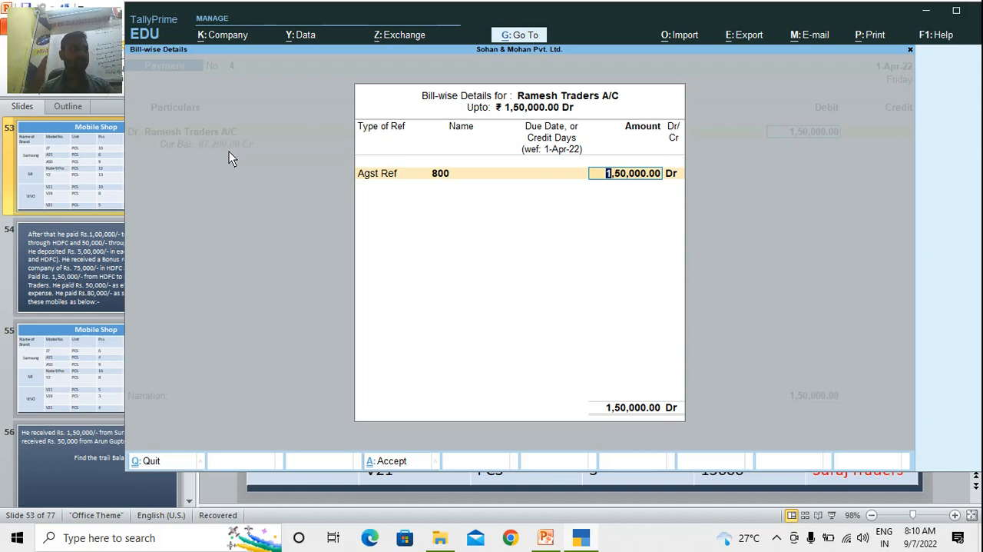
pyautogui.press('Return')
pyautogui.press('Return')
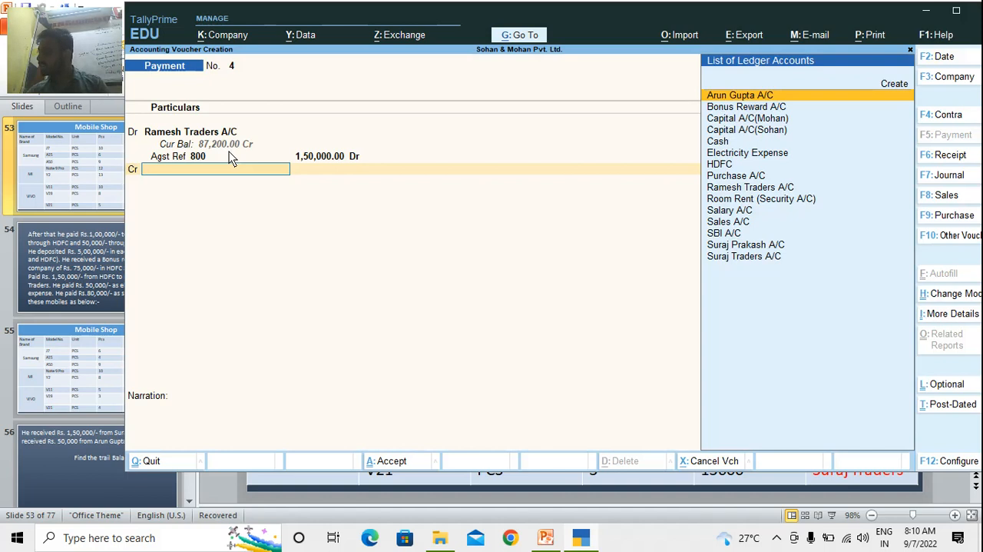
# Credit HDFC with 1,50,000, keep the default cheque allocation, and save the Ramesh Traders payment voucher without a narration
pyautogui.write('Hd')
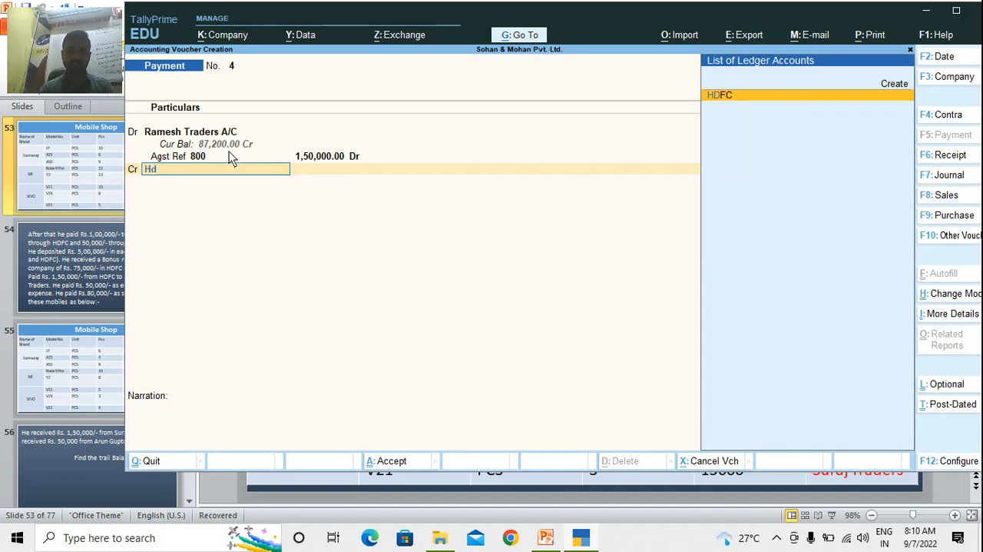
pyautogui.press('Return')
pyautogui.press('Return')
pyautogui.press('Return')
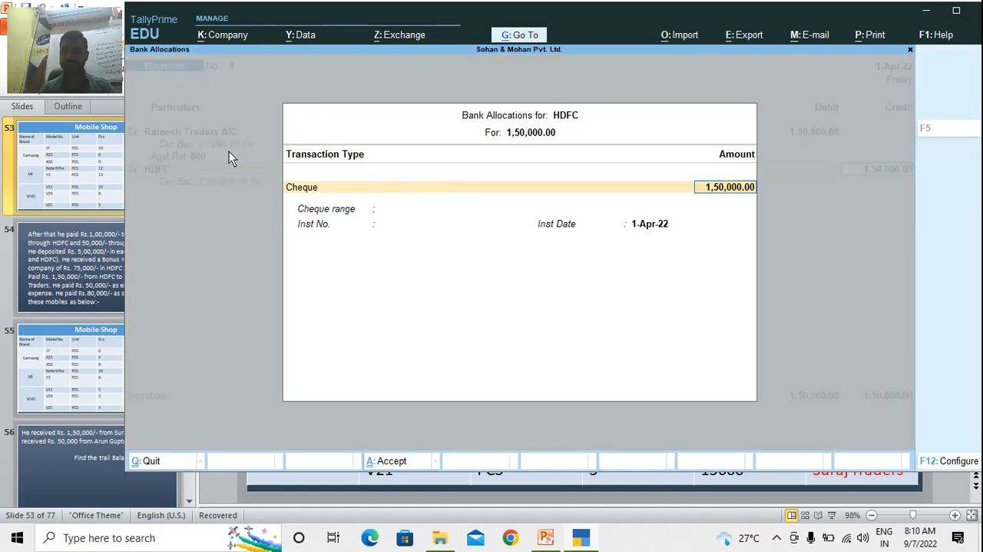
pyautogui.press('Return')
pyautogui.press('Return')
pyautogui.press('Return')
pyautogui.press('Return')
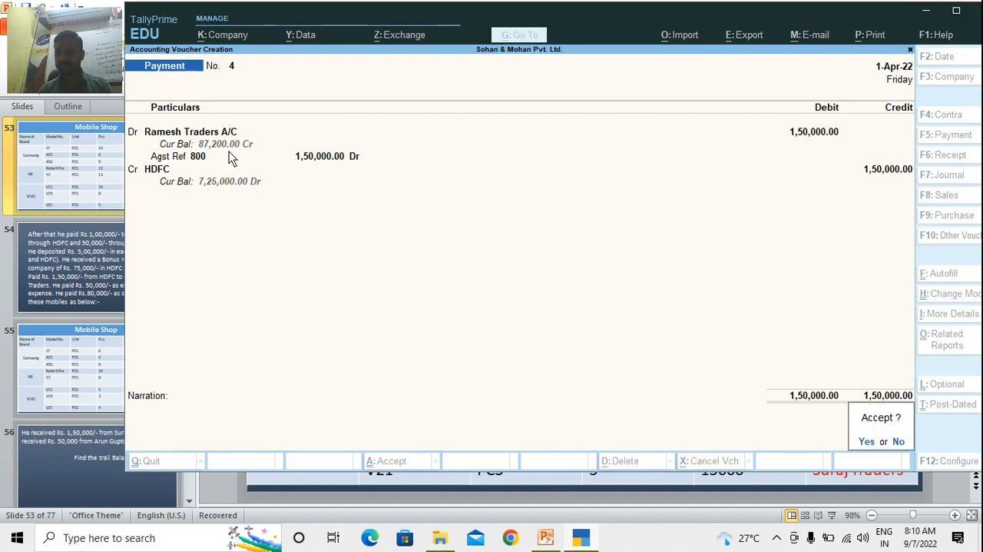
pyautogui.press('Return')
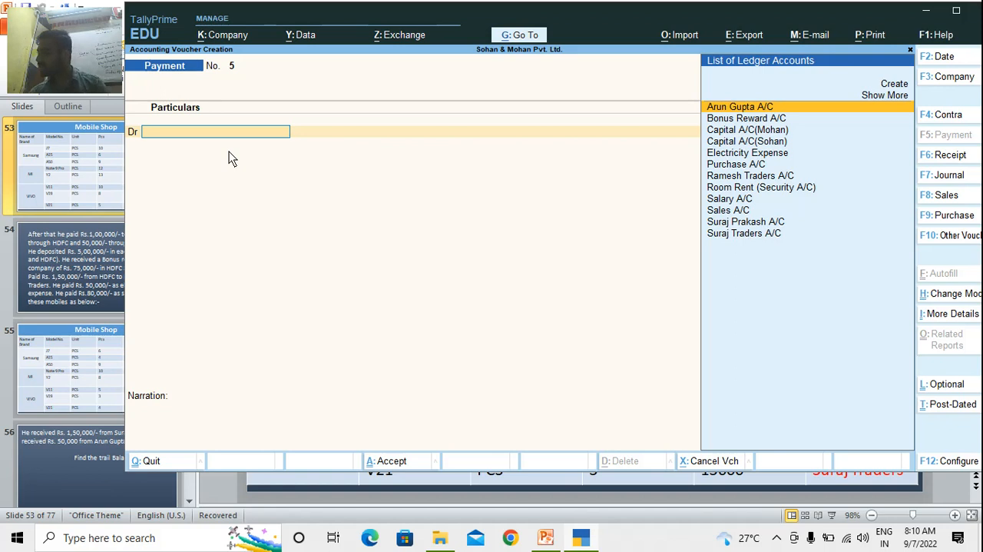
# Record a payment voucher debiting Electricity Expense and crediting Cash with 50,000, and save it without a narration
pyautogui.write('Elec')
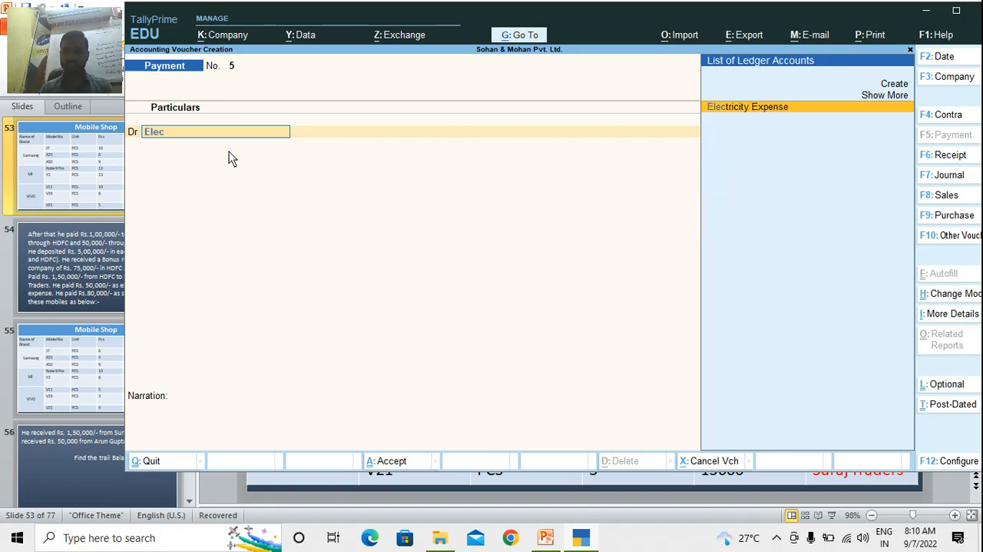
pyautogui.press('Return')
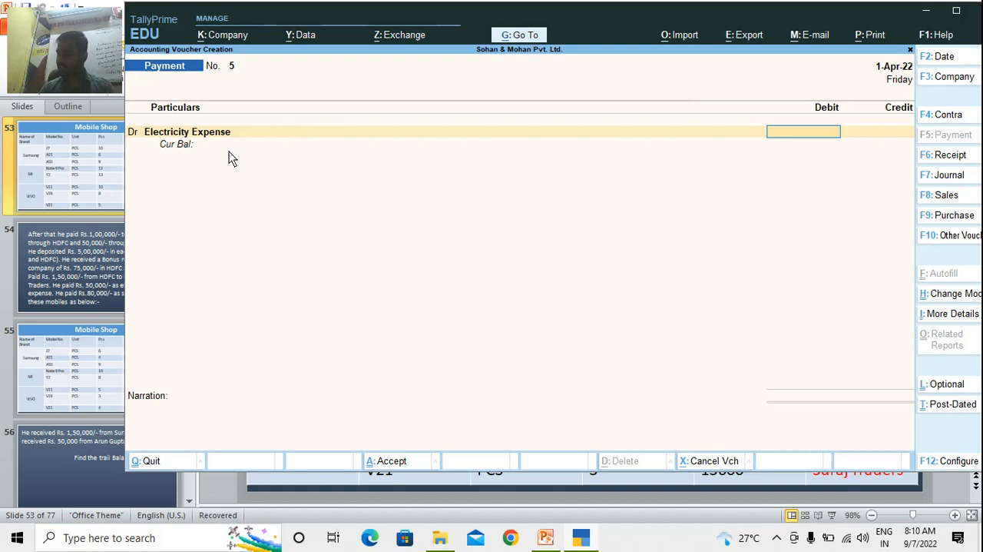
pyautogui.write('50000')
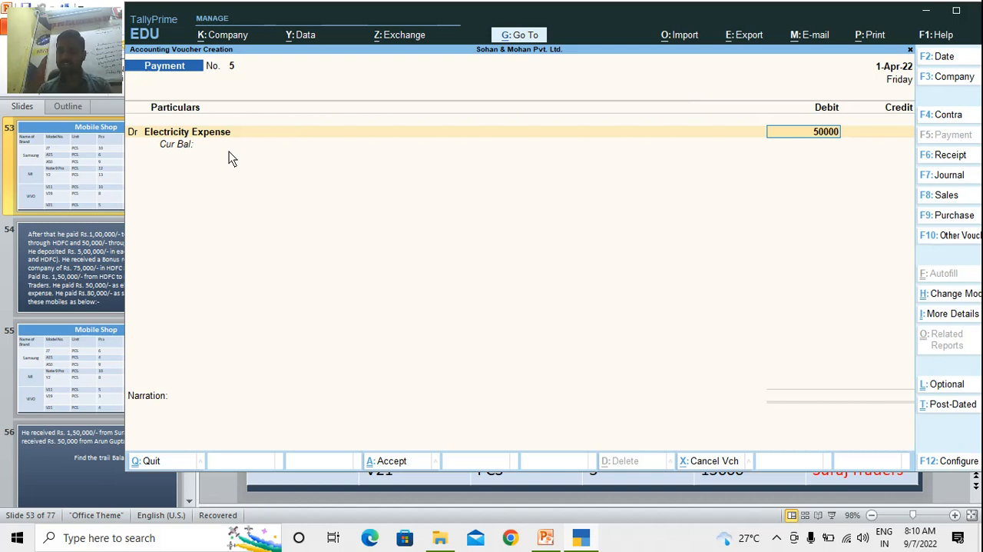
pyautogui.press('Return')
pyautogui.write('Cas')
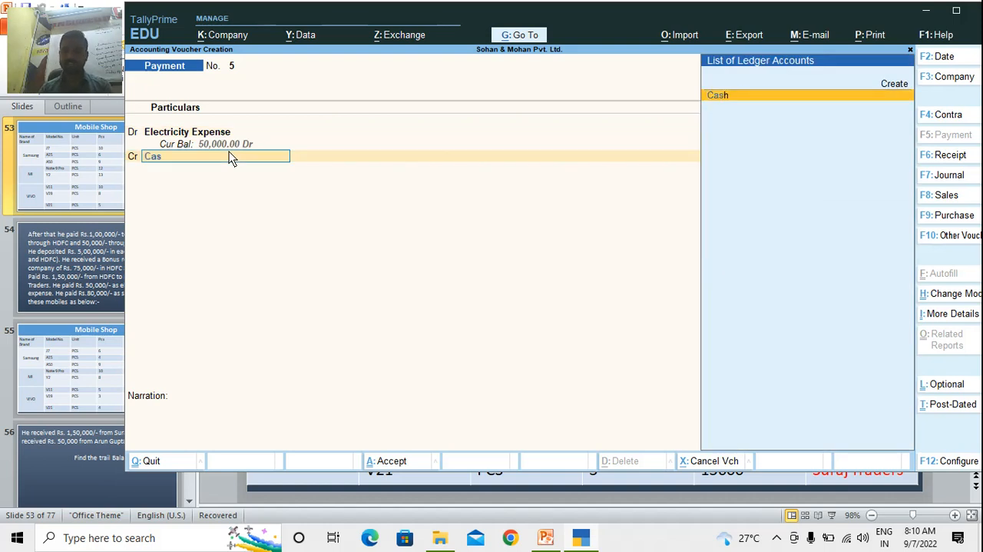
pyautogui.press('Return')
pyautogui.press('Return')
pyautogui.press('Return')
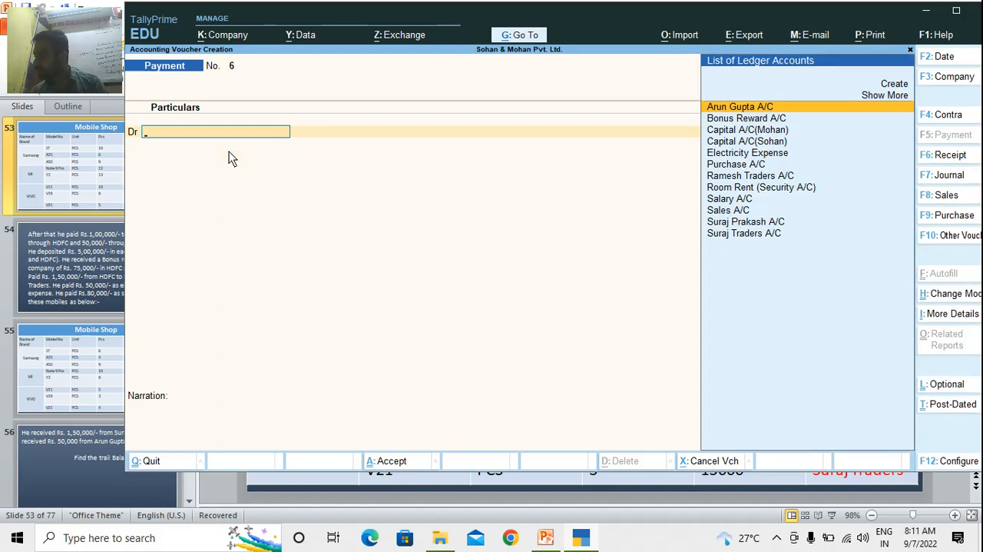
# Record a payment voucher debiting Salary A/C and crediting Cash with 80,000, and save it without a narration
pyautogui.write('Salar')
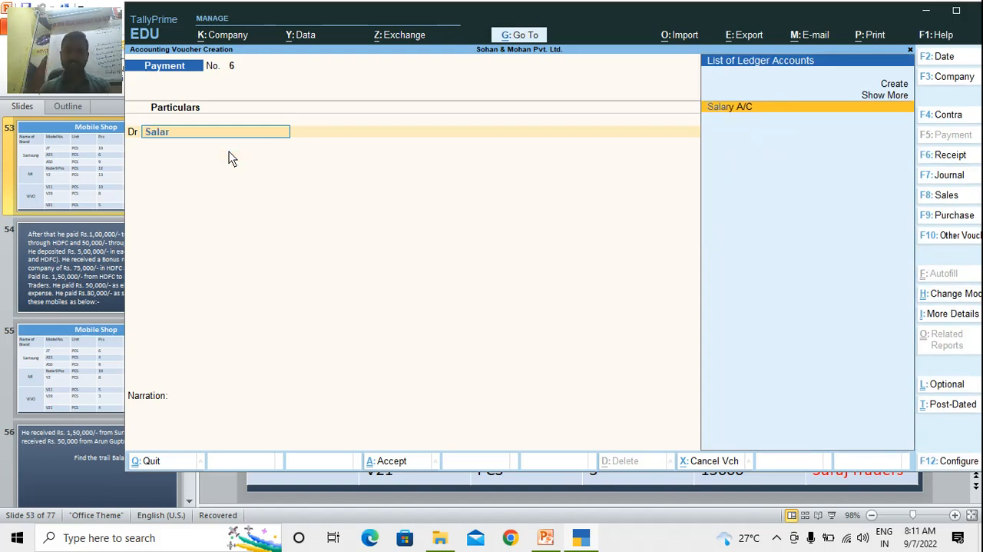
pyautogui.press('Return')
pyautogui.write('80000')
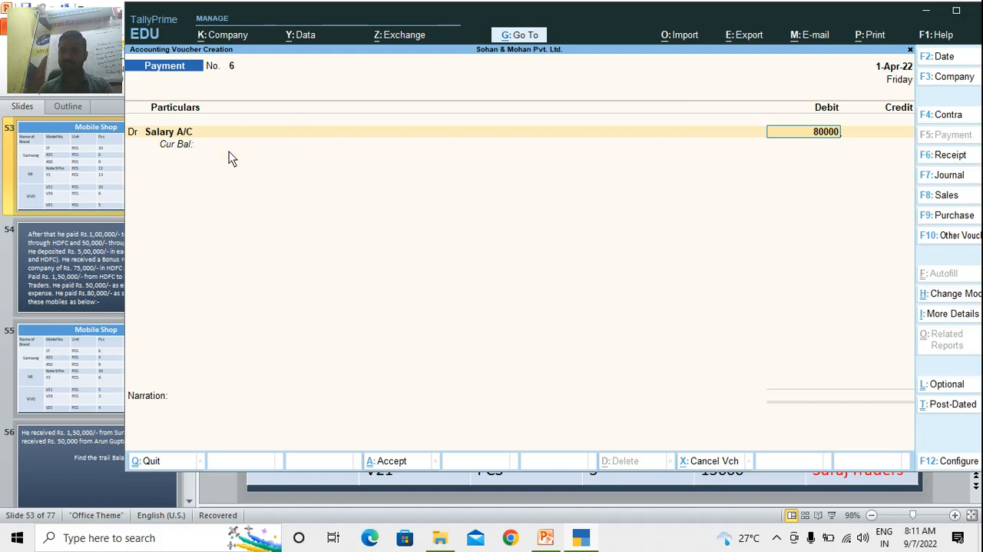
pyautogui.press('Return')
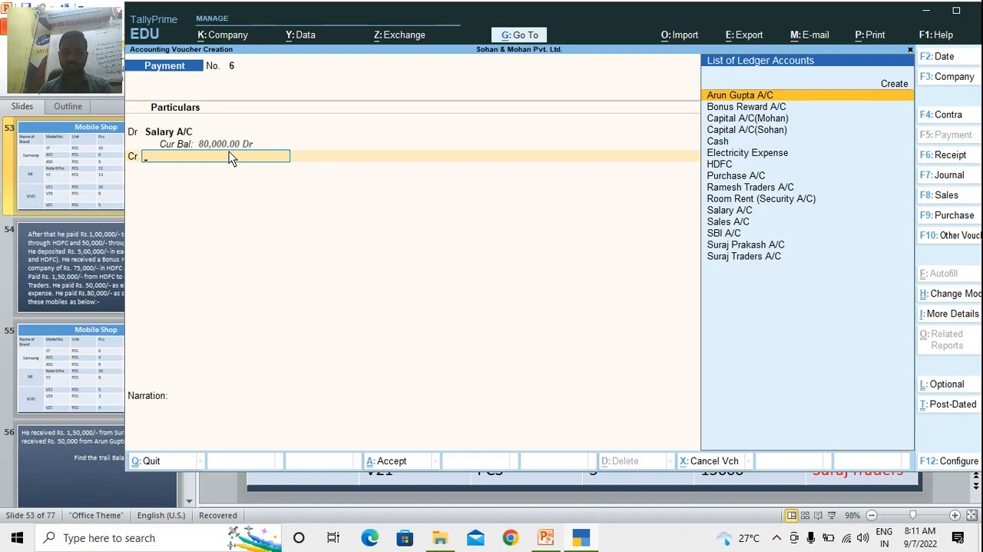
pyautogui.write('Cas')
pyautogui.press('Return')
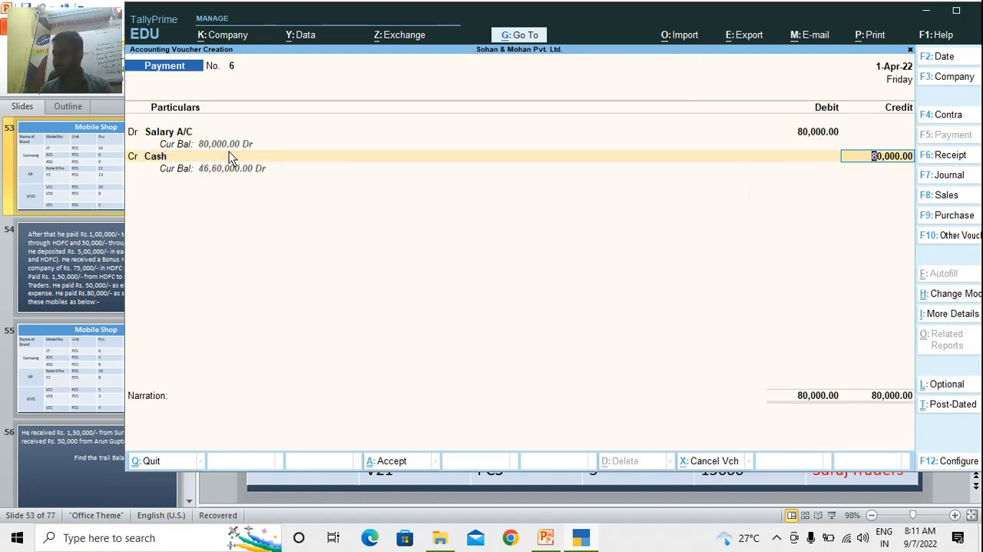
pyautogui.press('Return')
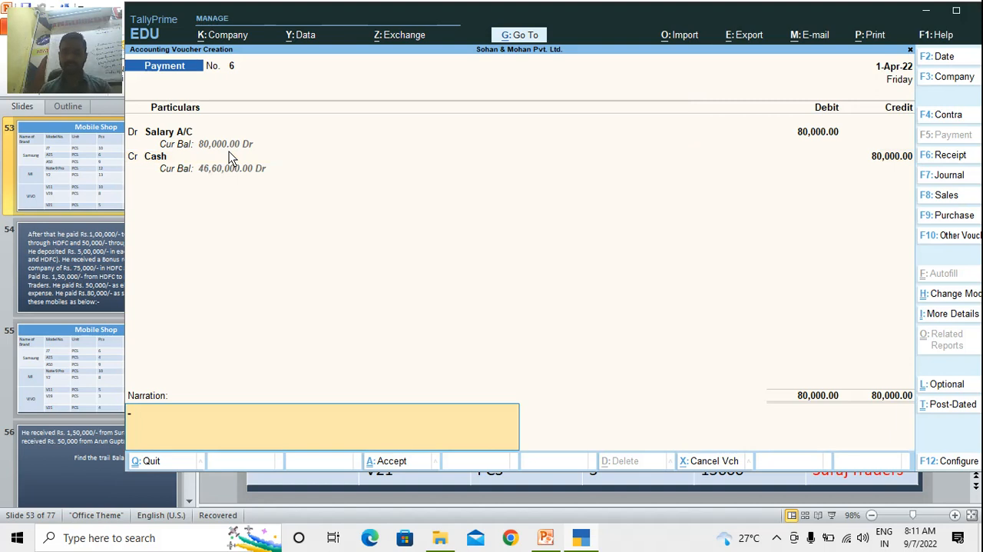
pyautogui.press('Return')
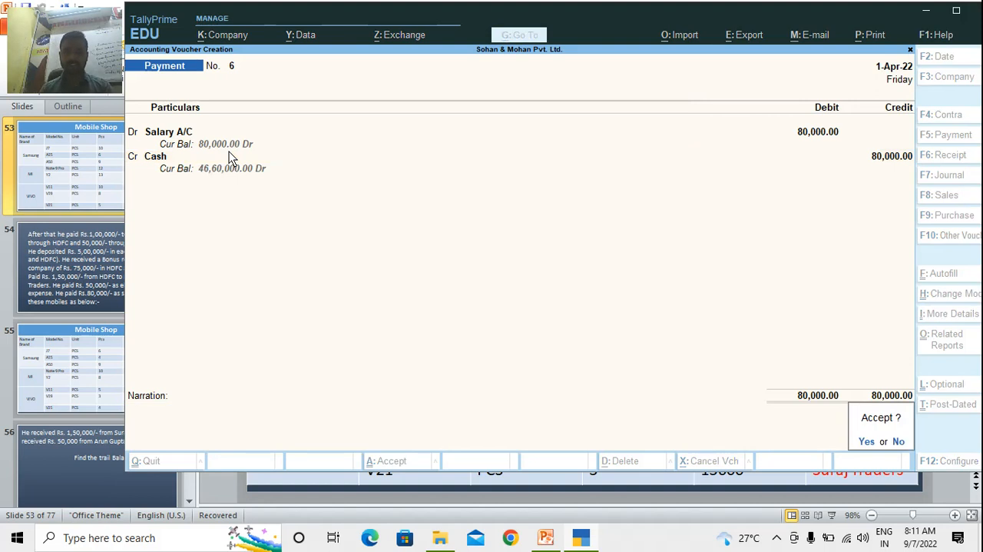
pyautogui.press('Return')
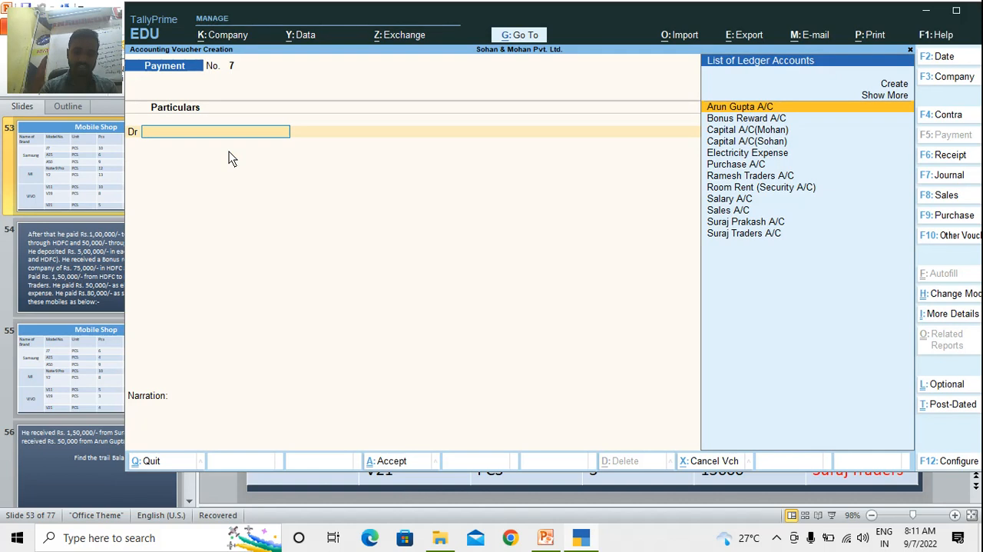
# Start a new sales voucher for the mobile sales
pyautogui.press('F9')
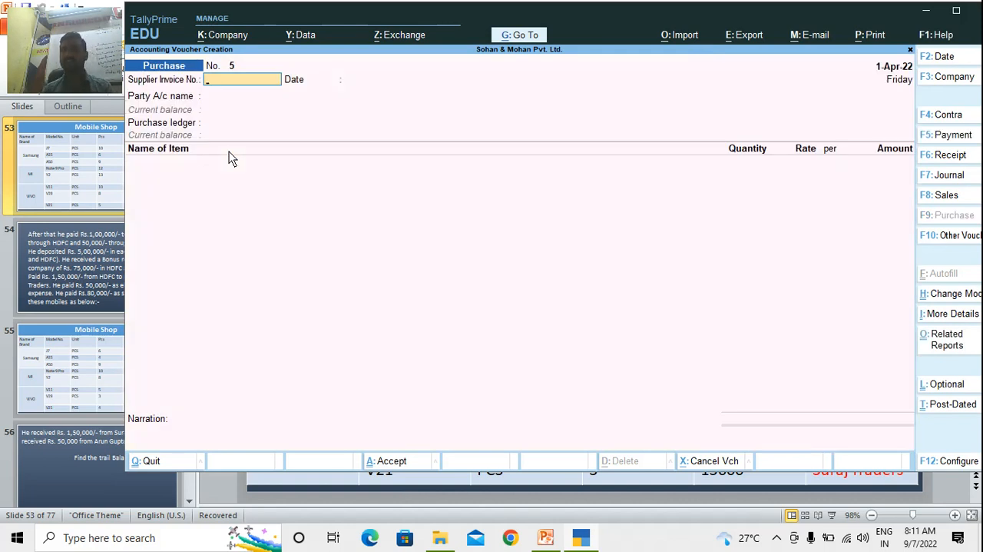
pyautogui.press('F8')
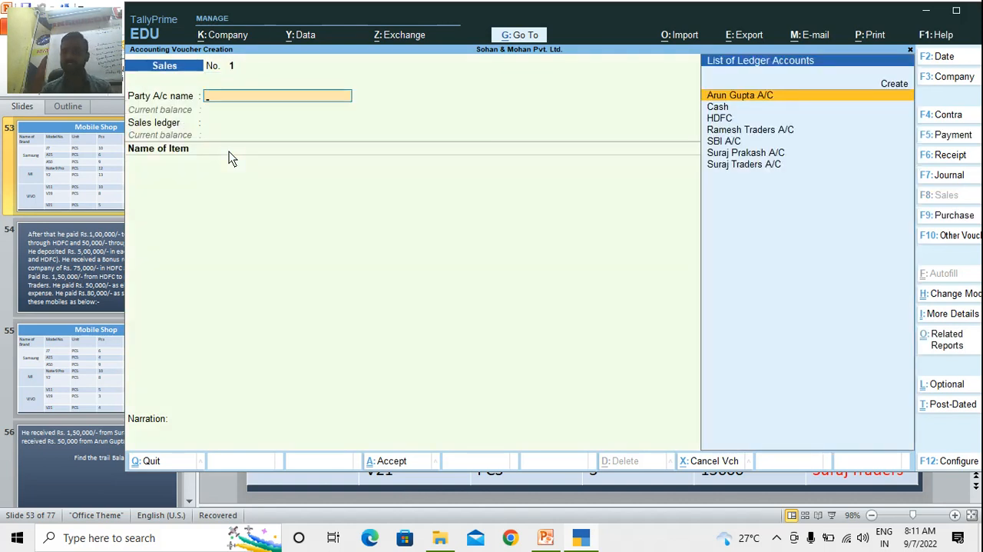
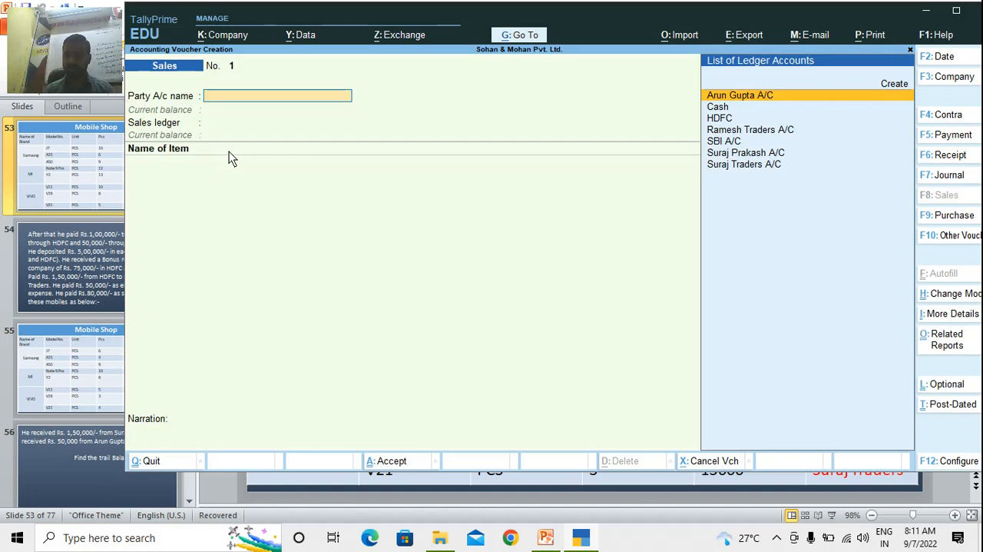
# Set Cash as the party with default dispatch and party details, and choose Sales A/C as the sales ledger
pyautogui.press('Down')
pyautogui.press('Return')
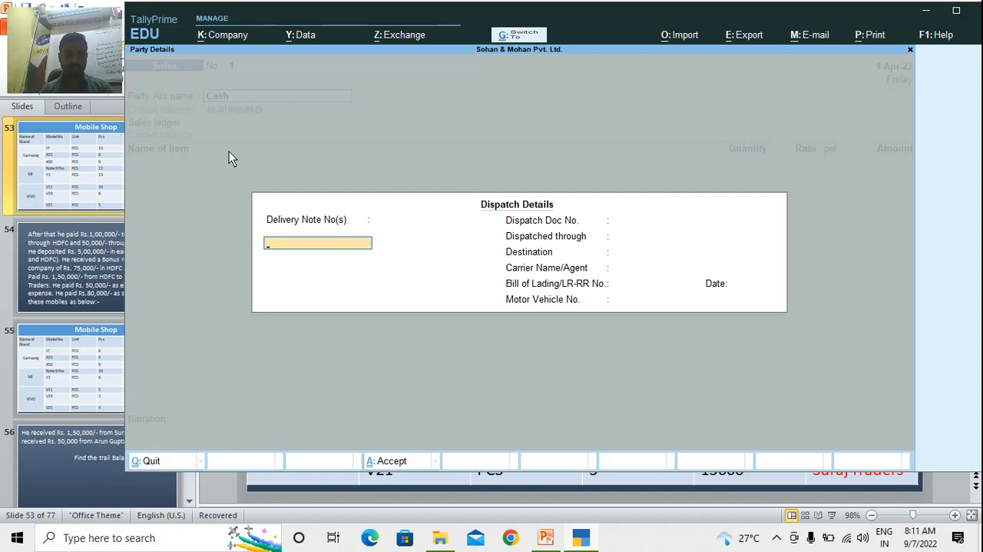
pyautogui.hotkey('ctrl', 'a')
pyautogui.press('Return')
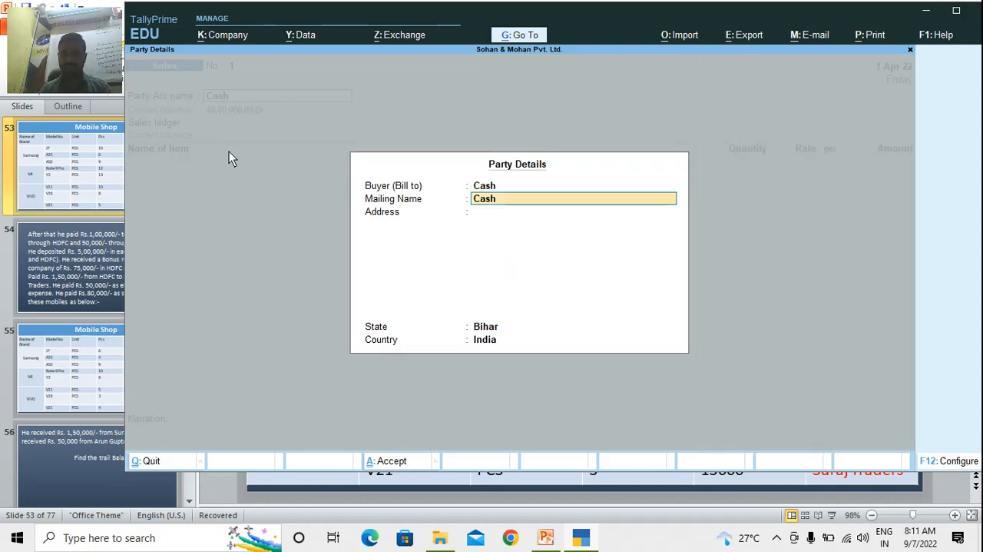
pyautogui.hotkey('ctrl', 'a')
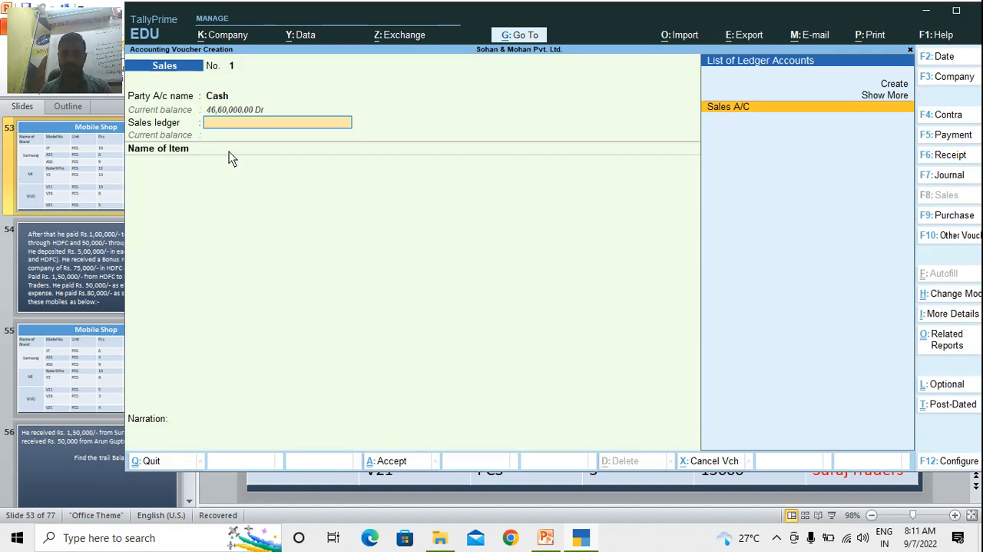
pyautogui.press('Return')
# Add item A15 to the cash sale with a quantity of 4 pcs at a rate of 15,900
pyautogui.write('A')
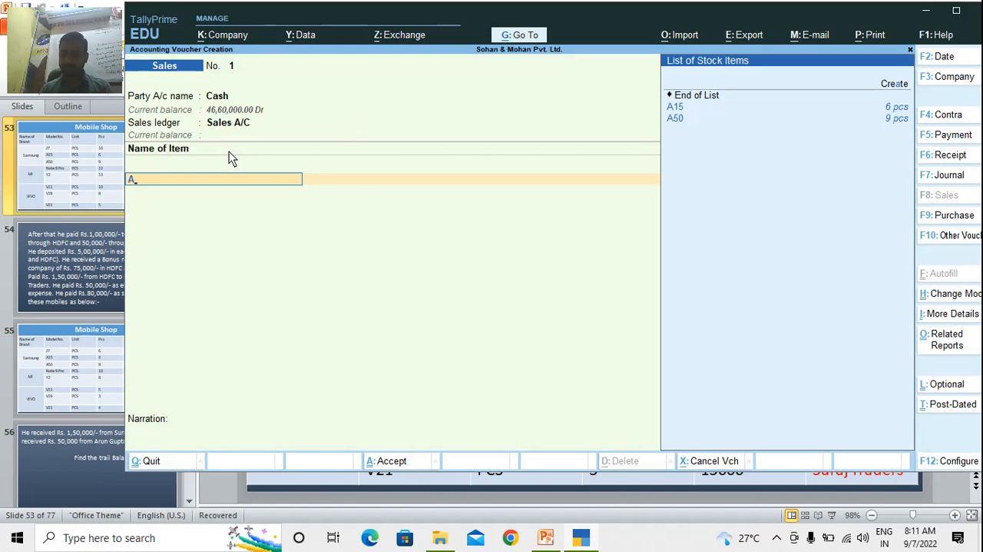
pyautogui.write('15')
pyautogui.press('Return')
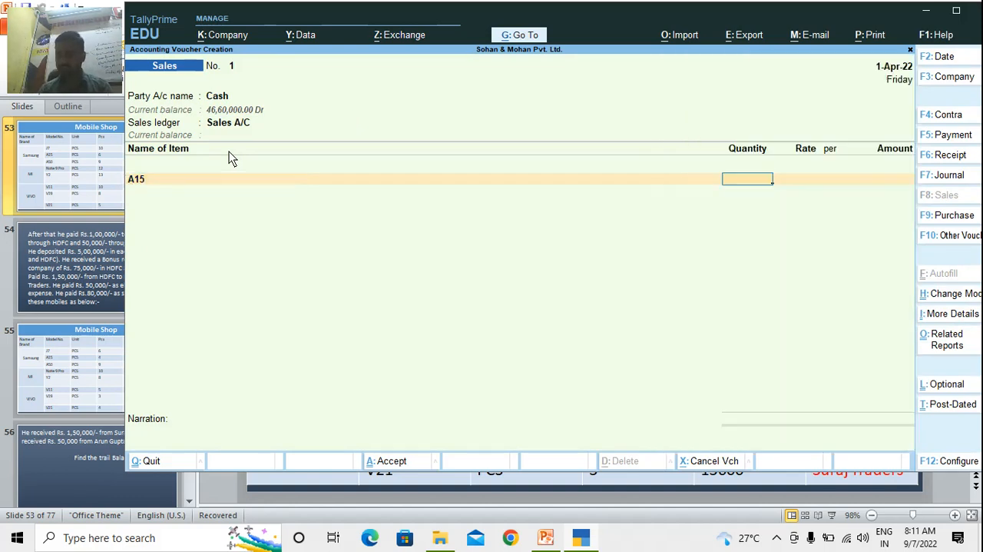
pyautogui.write('4')
pyautogui.press('Return')
pyautogui.write('15900')
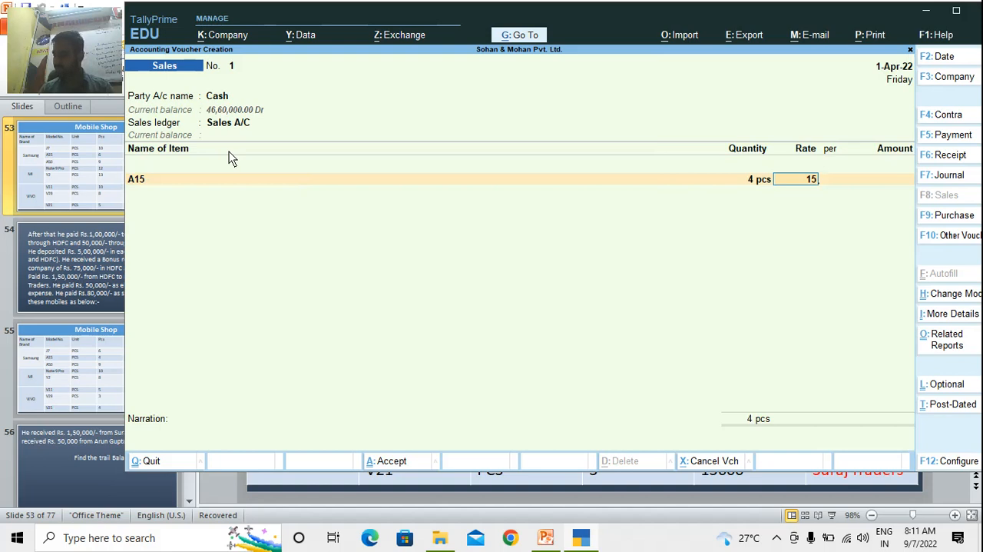
pyautogui.press('Return')
pyautogui.press('Return')
pyautogui.press('Return')
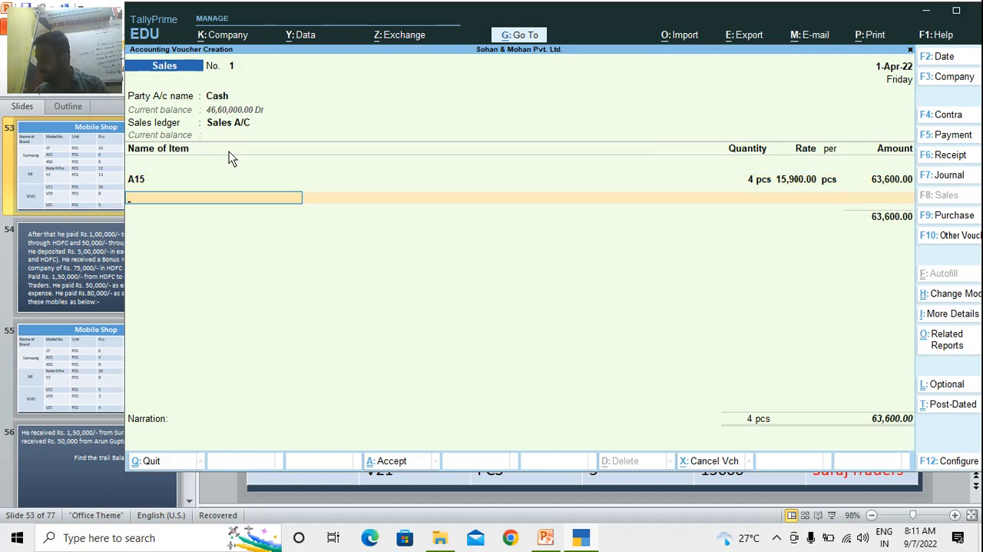
# Add item V11 to the cash sale with a quantity of 5 pcs at a rate of 12,600
pyautogui.write('V11')
pyautogui.press('Return')
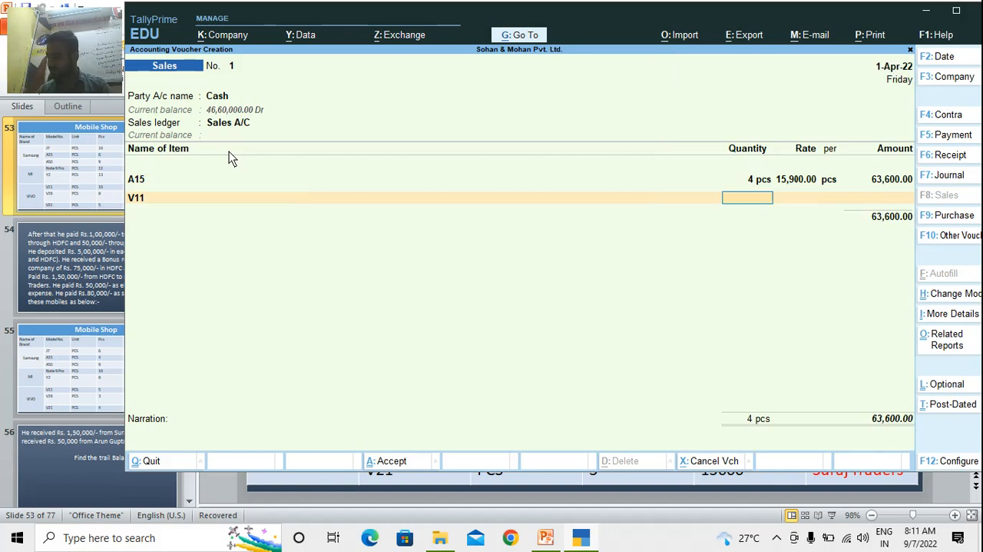
pyautogui.write('5')
pyautogui.press('Return')
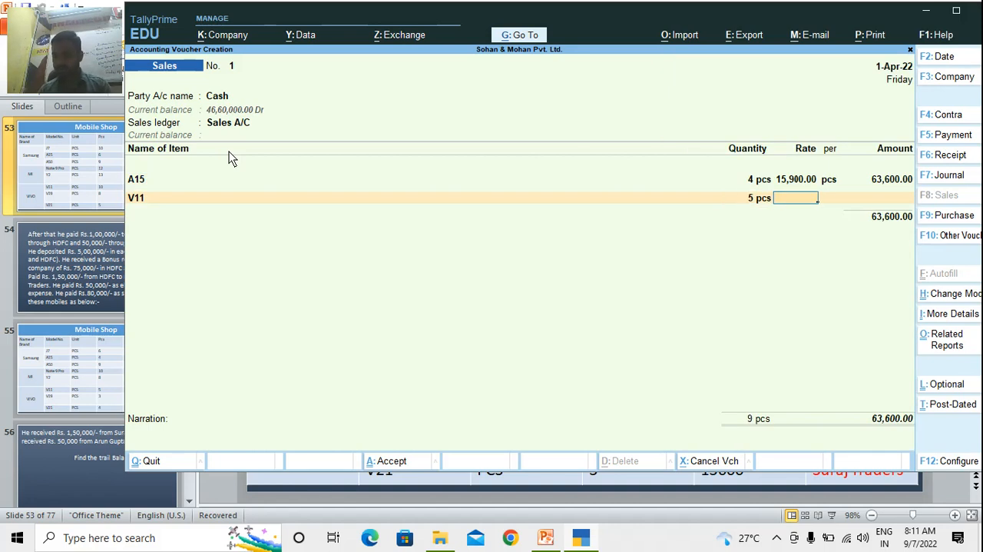
pyautogui.write('12600')
pyautogui.press('Return')
pyautogui.press('Return')
pyautogui.press('Return')
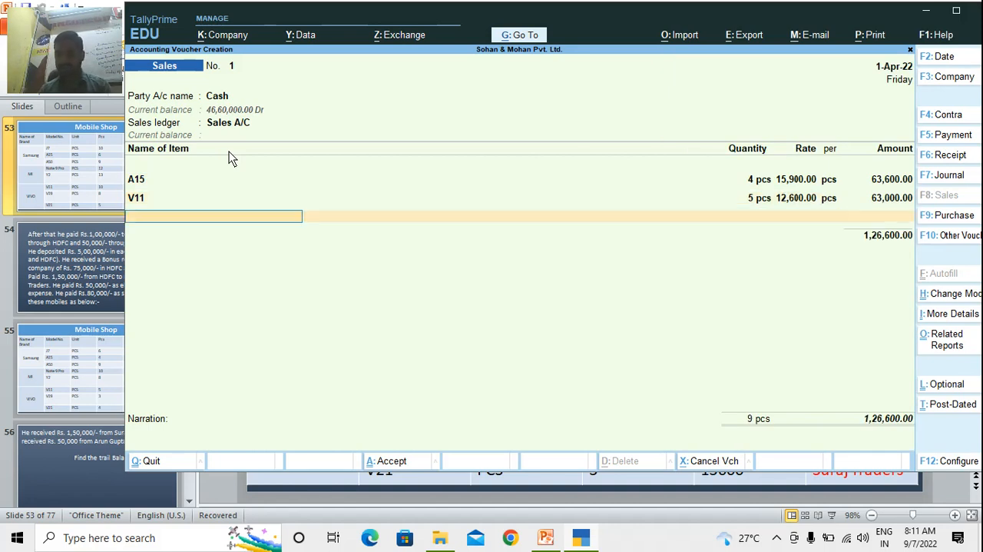
# Add item V19 to the cash sale with a quantity of 3 pcs at a rate of 15,700
pyautogui.write('V19')
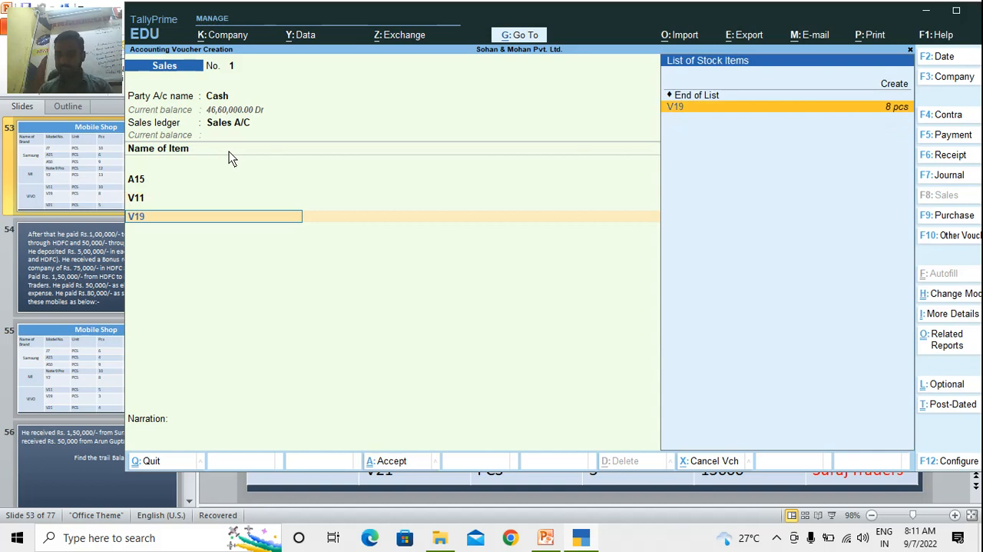
pyautogui.press('Return')
pyautogui.write('3')
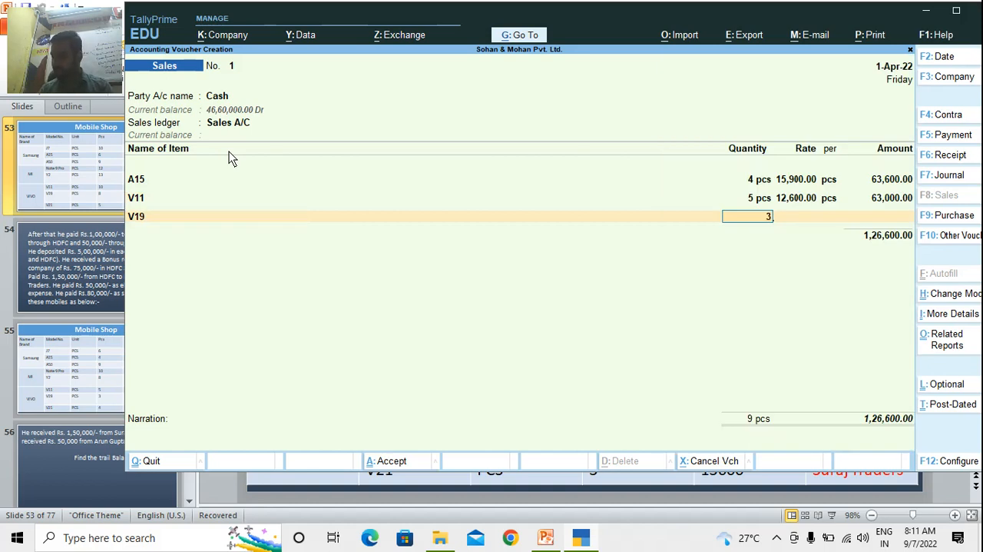
pyautogui.press('Return')
pyautogui.write('15700')
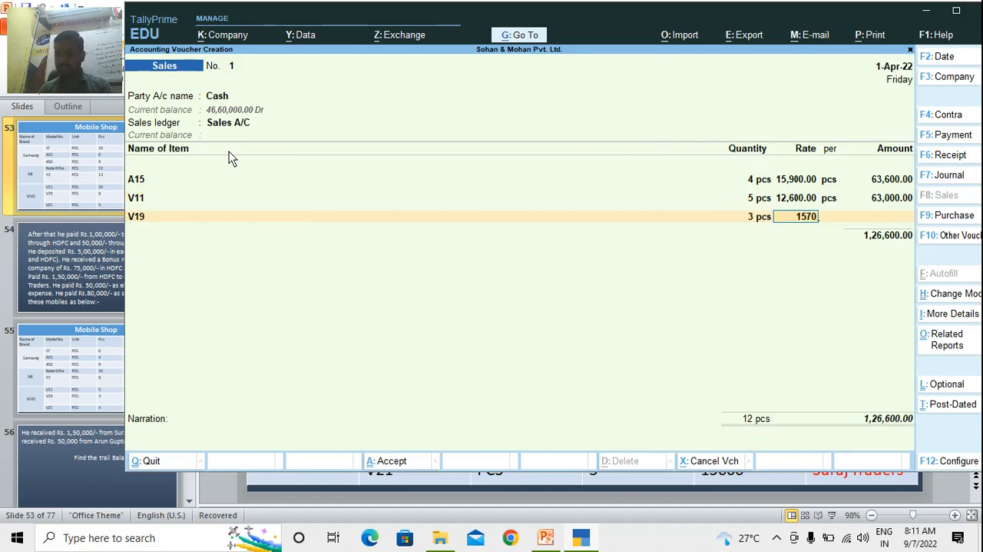
pyautogui.press('Return')
# End the item list and save the cash sales voucher without a narration
pyautogui.press('Return')
pyautogui.press('Return')
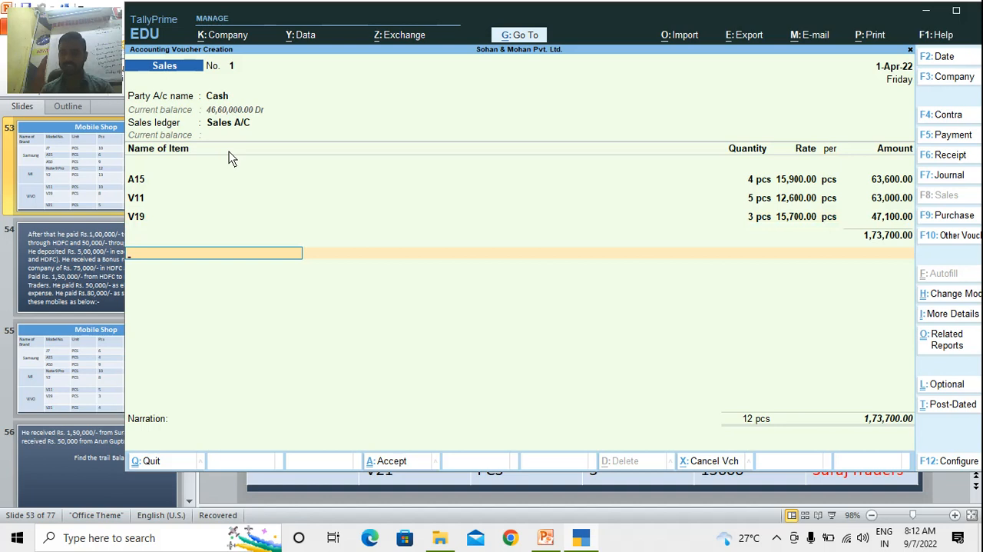
pyautogui.press('Return')
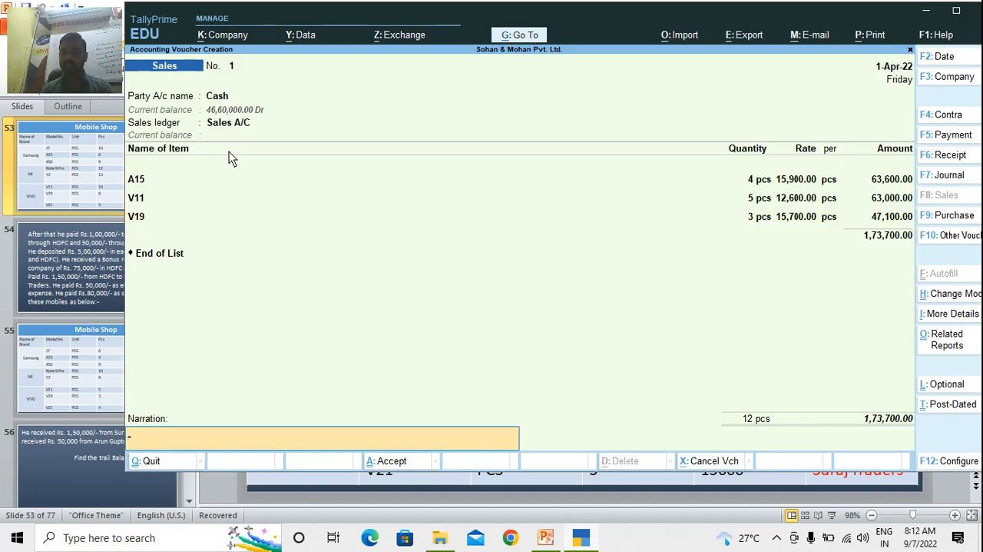
pyautogui.press('Return')
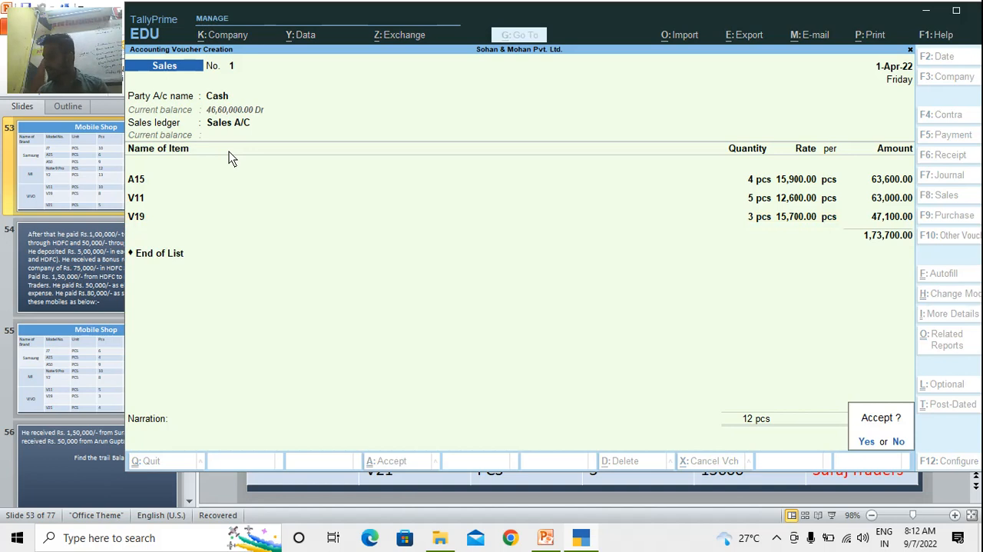
pyautogui.press('Return')
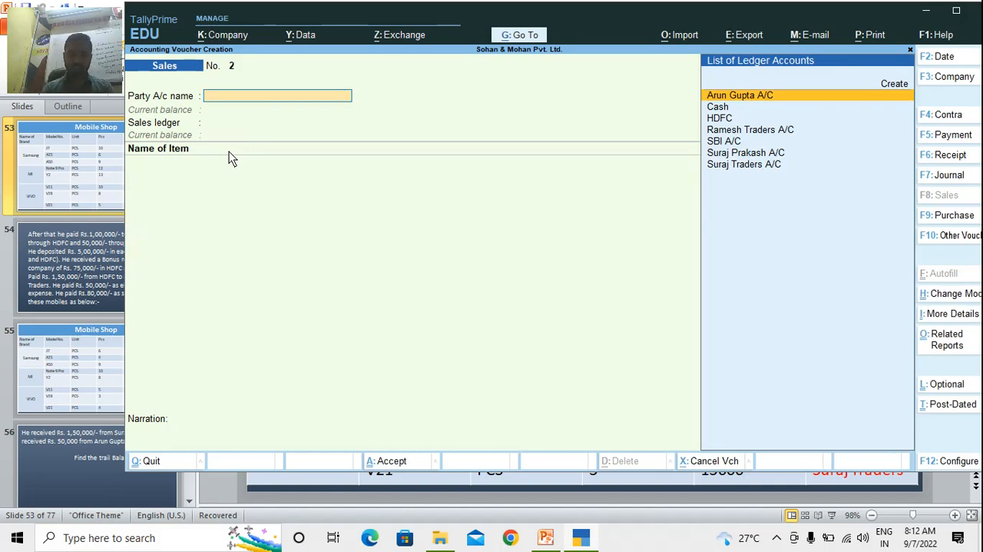
# Set the individual customer's ledger listed just above Suraj Traders A/C as the party, keep its default details, and choose Sales A/C
pyautogui.write('Suraj')
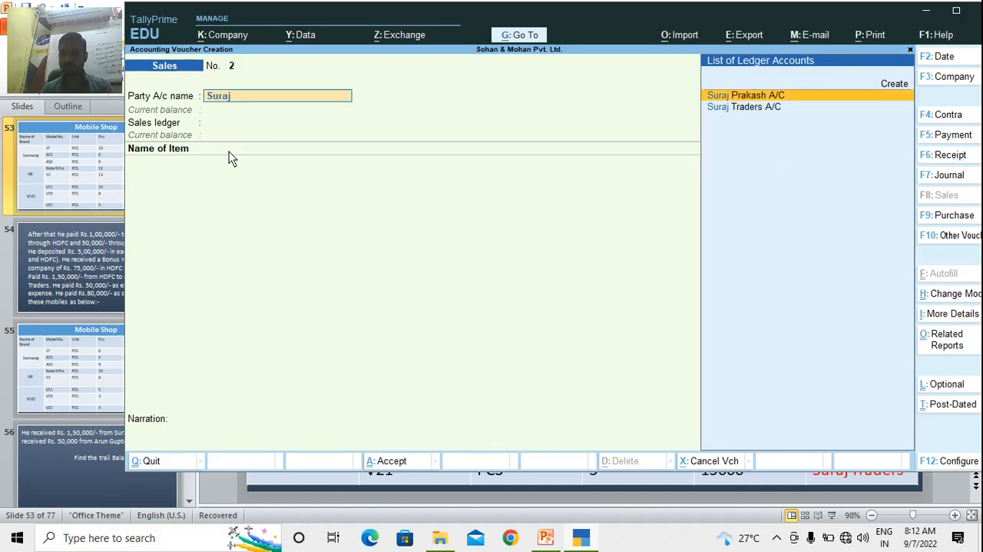
pyautogui.press('Return')
pyautogui.hotkey('ctrl', 'a')
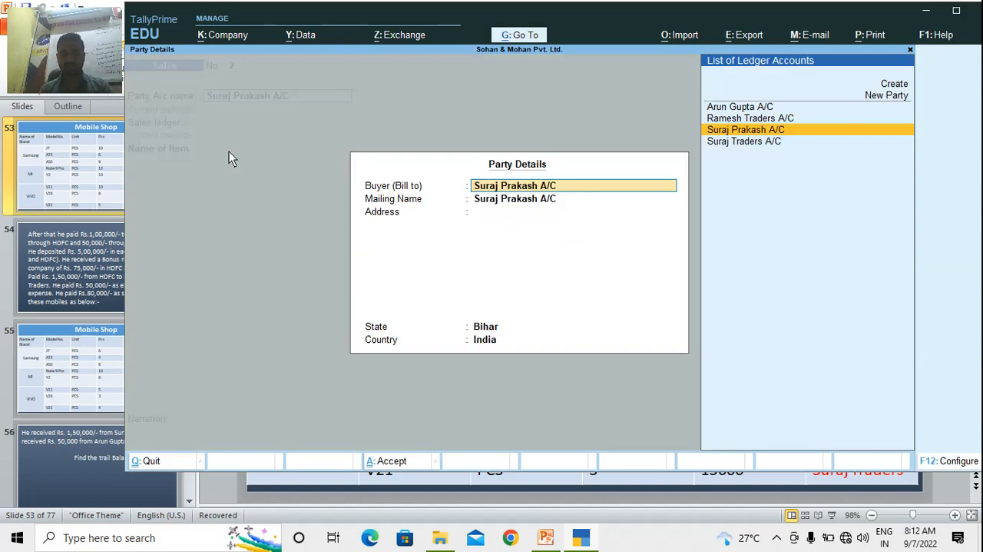
pyautogui.press('Return')
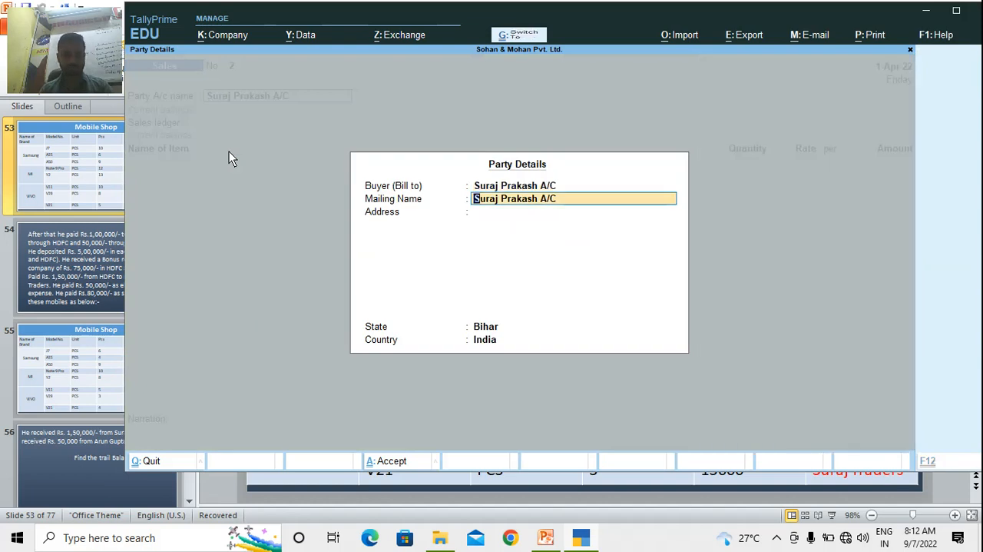
pyautogui.hotkey('ctrl', 'a')
pyautogui.press('Return')
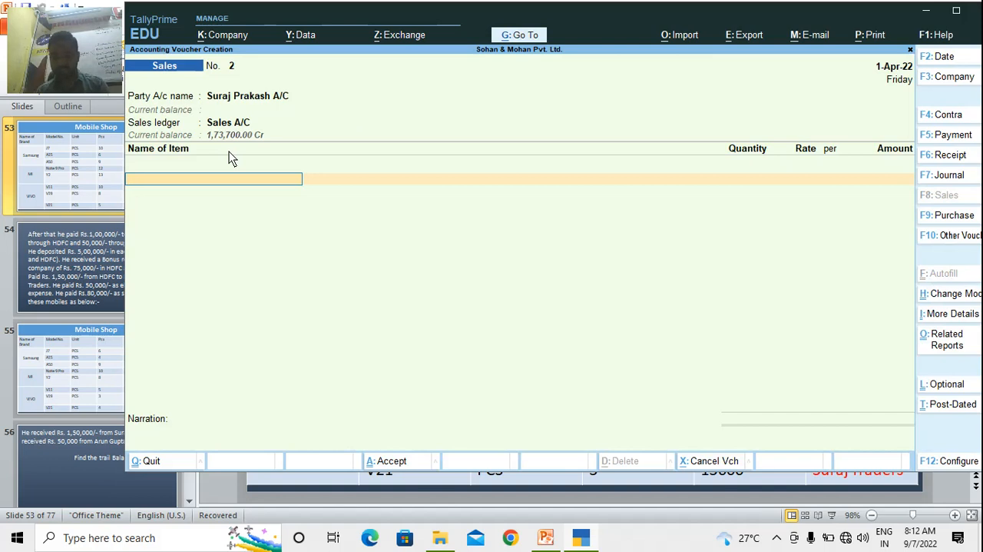
# Add item J7 to the customer's sales voucher with a quantity of 6 pcs at a rate of 14,600
pyautogui.write('J7')
pyautogui.press('Return')
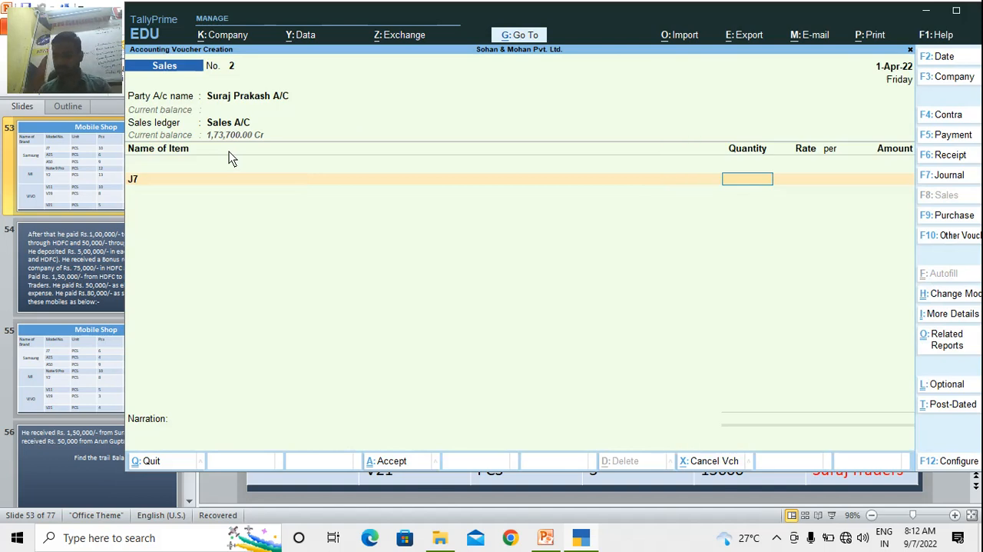
pyautogui.write('6')
pyautogui.press('Return')
pyautogui.write('14600')
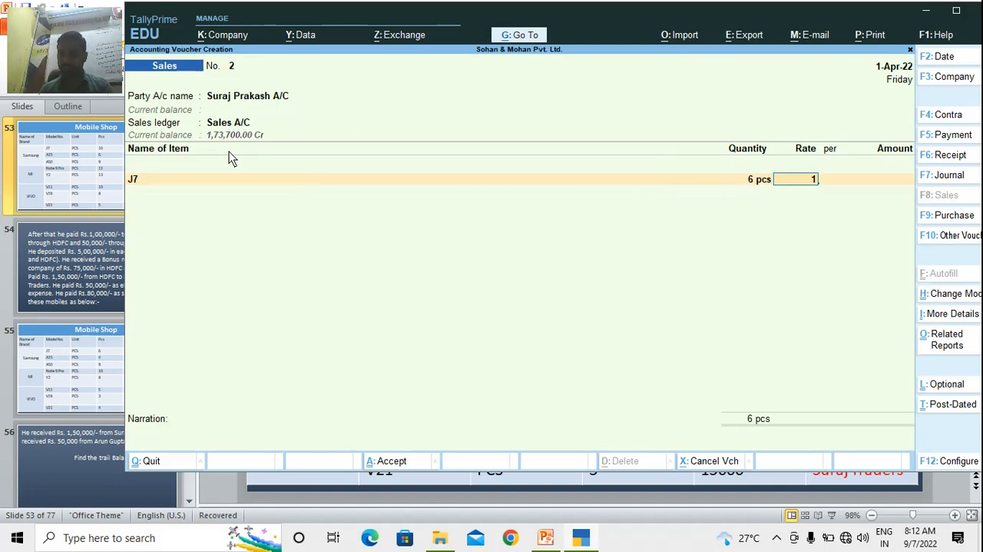
pyautogui.press('Return')
pyautogui.press('Return')
pyautogui.press('Return')
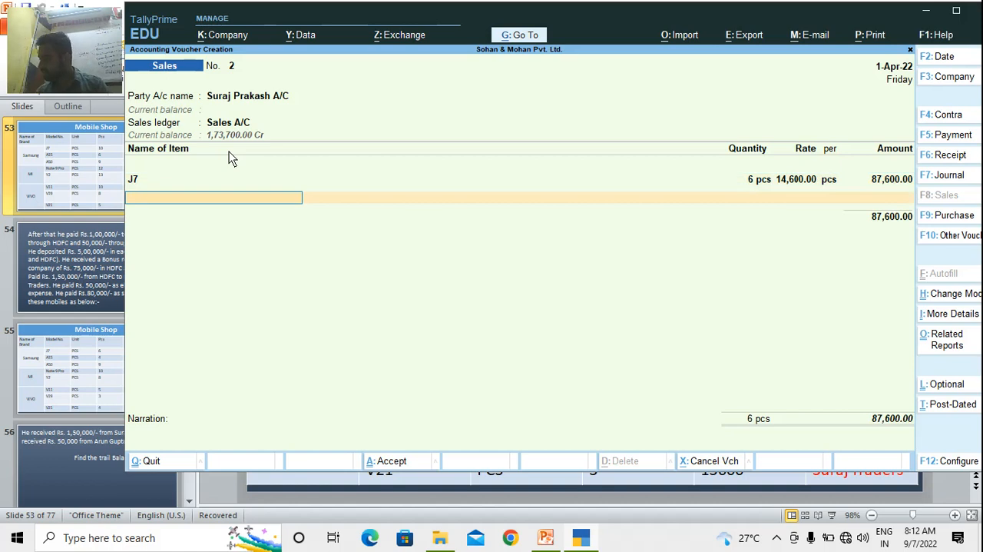
# Add item Y2 to the customer's sales voucher with a quantity of 8 pcs at a rate of 11,800
pyautogui.write('Y2')
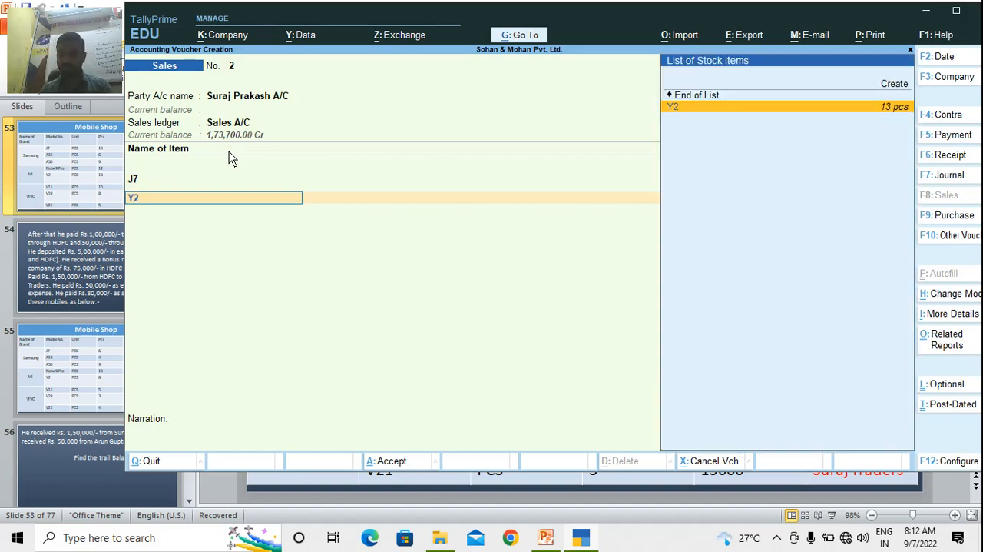
pyautogui.press('Return')
pyautogui.write('8')
pyautogui.press('Return')
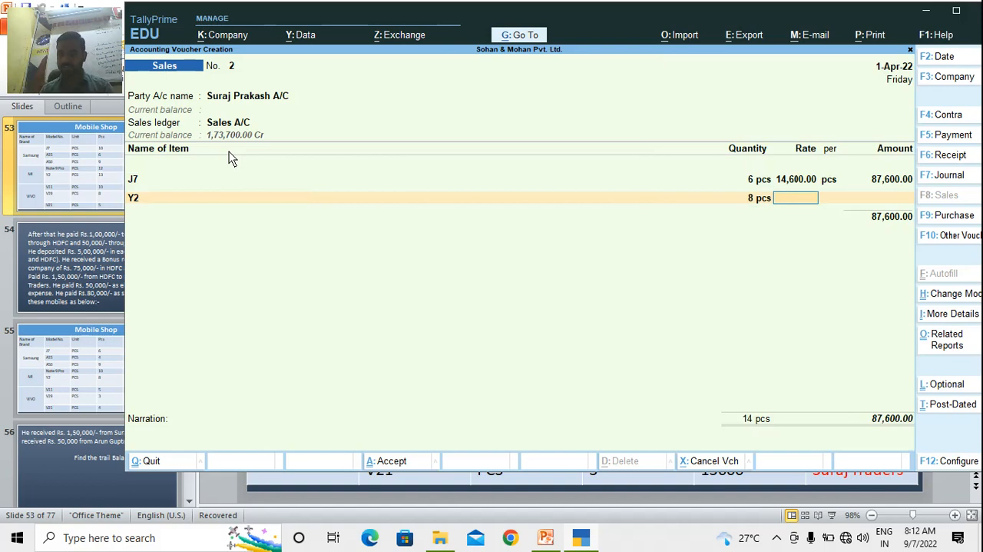
pyautogui.write('11,800')
pyautogui.press('Return')
# End the item list and save the individual customer's sales voucher without a narration
pyautogui.press('Return')
pyautogui.press('Return')
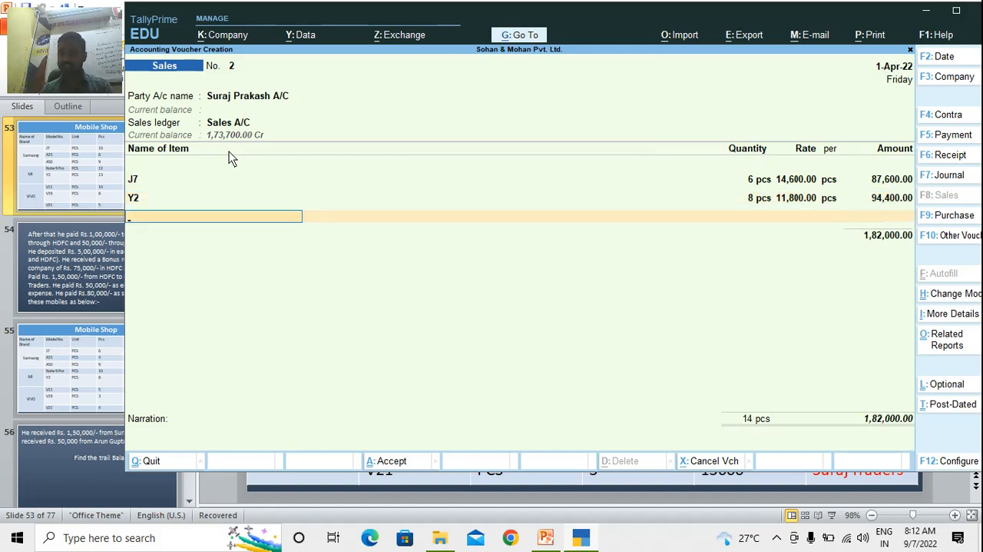
pyautogui.press('Return')
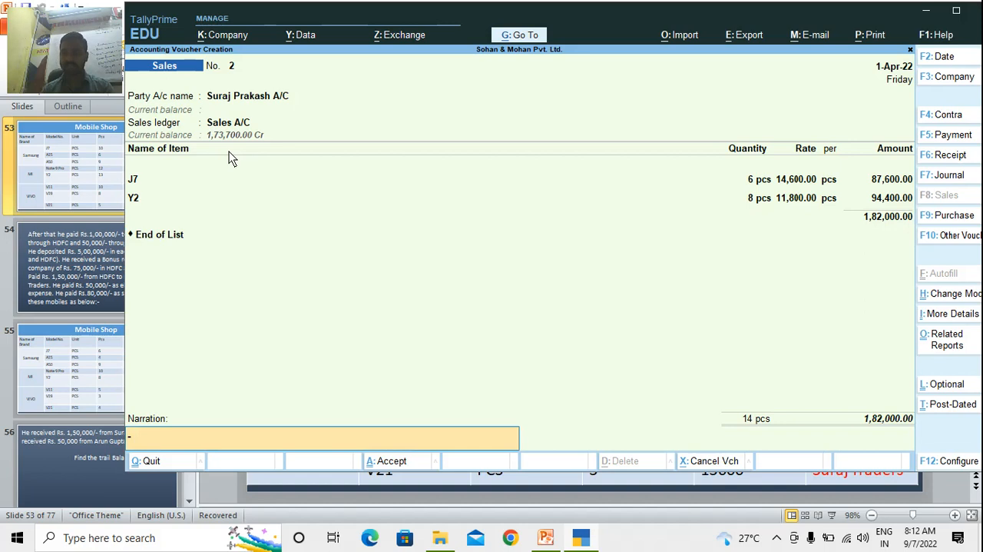
pyautogui.press('Return')
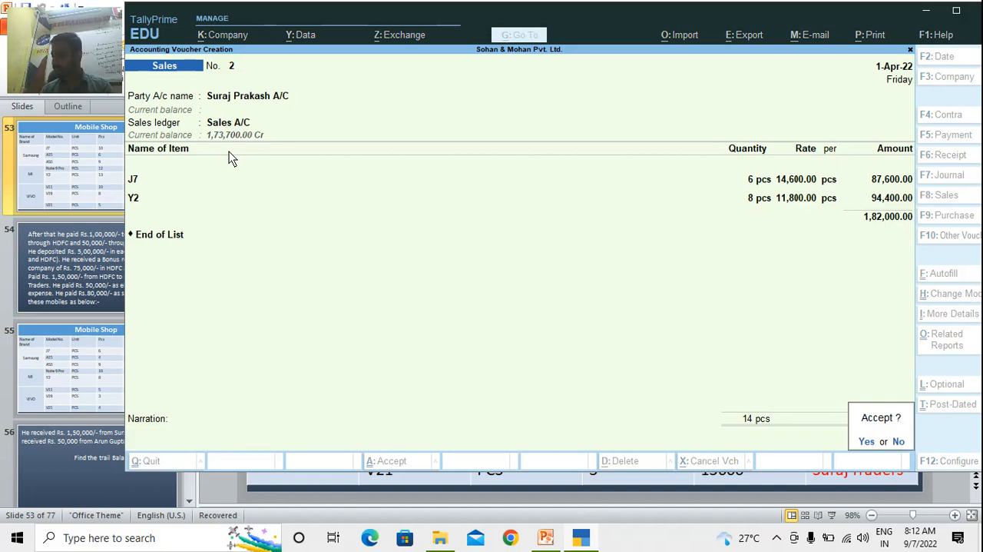
pyautogui.press('Return')
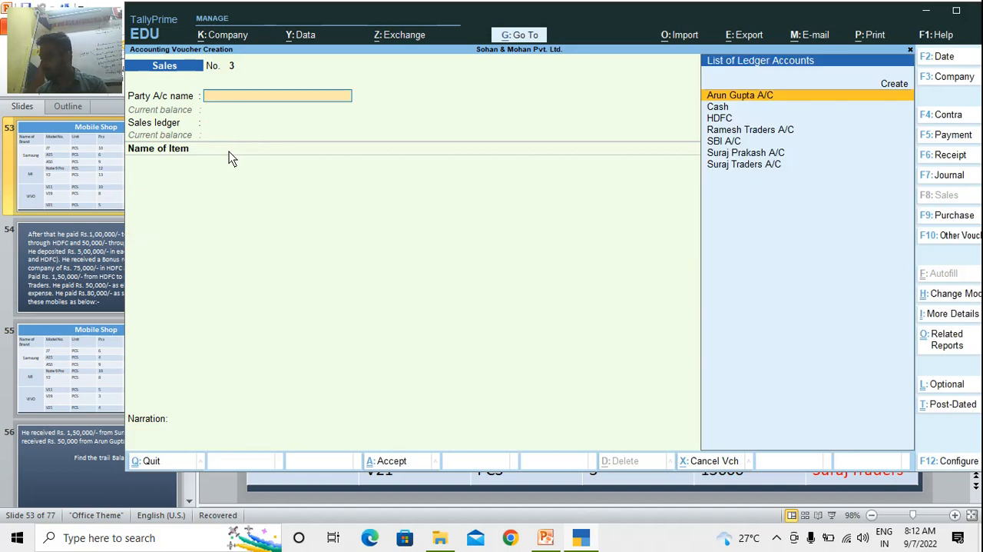
# Set SBI A/C as the party of the new sales voucher with default details, and choose Sales A/C as the sales ledger
pyautogui.write('SB')
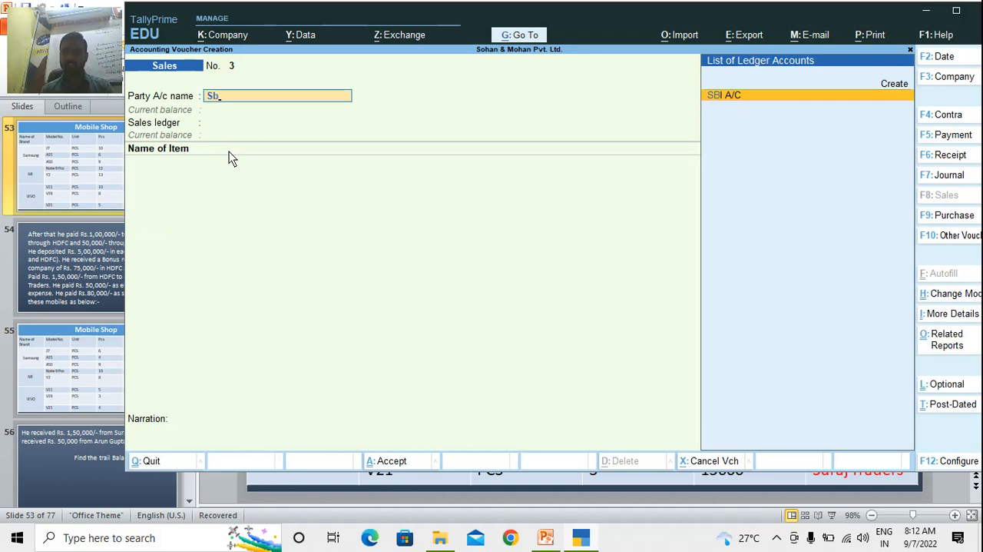
pyautogui.press('Return')
pyautogui.hotkey('ctrl', 'a')
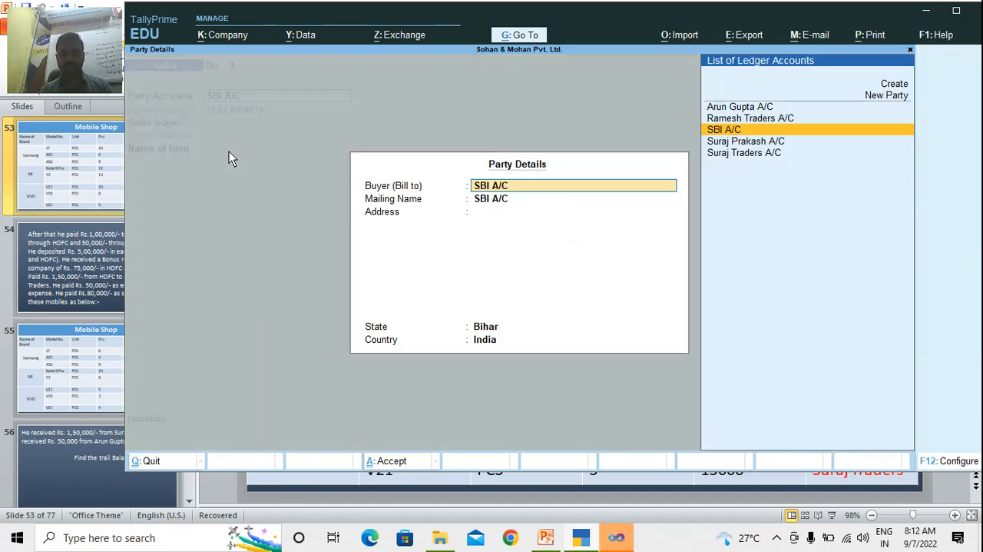
pyautogui.hotkey('ctrl', 'a')
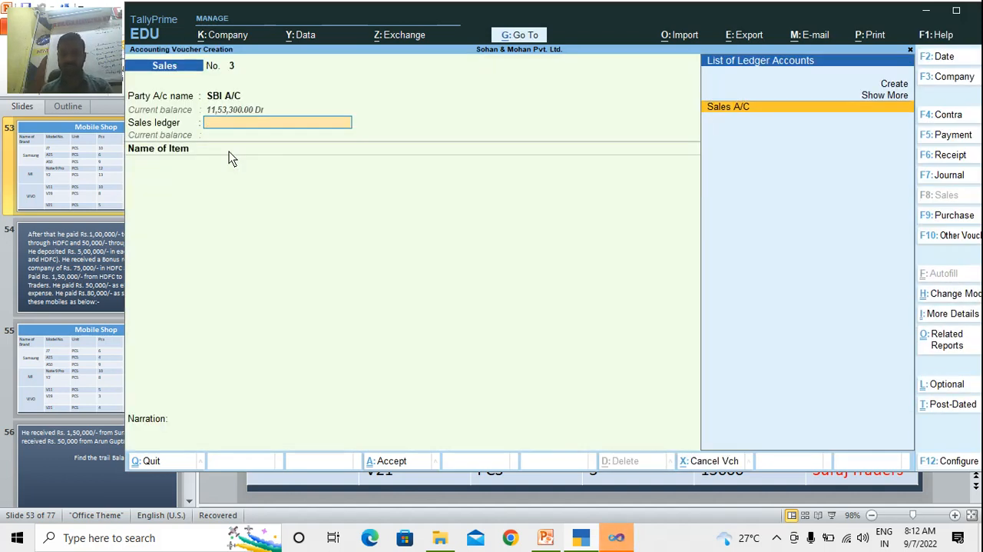
pyautogui.press('Return')
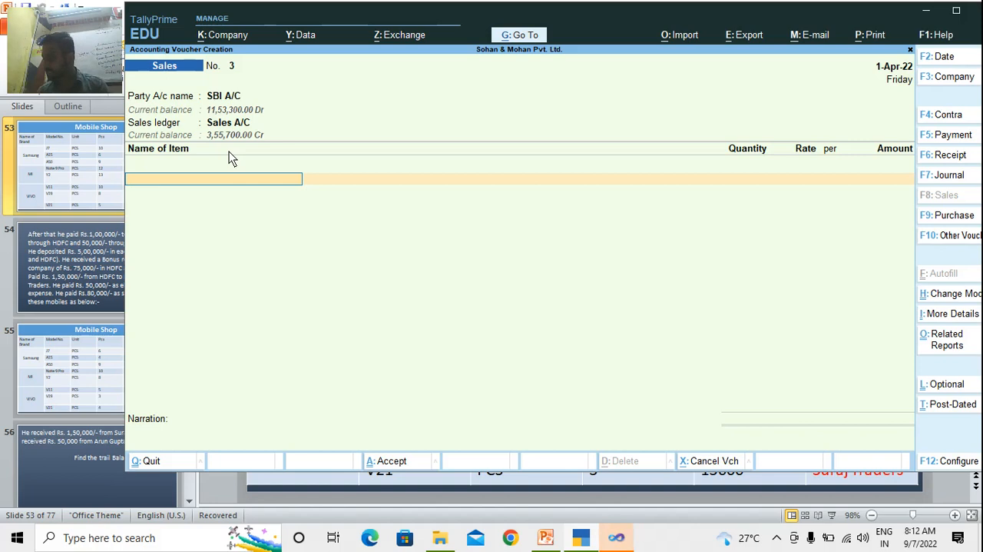
# Add item A50 to the SBI A/C sales voucher with a quantity of 9 pcs at a rate of 14,500
pyautogui.write('A50')
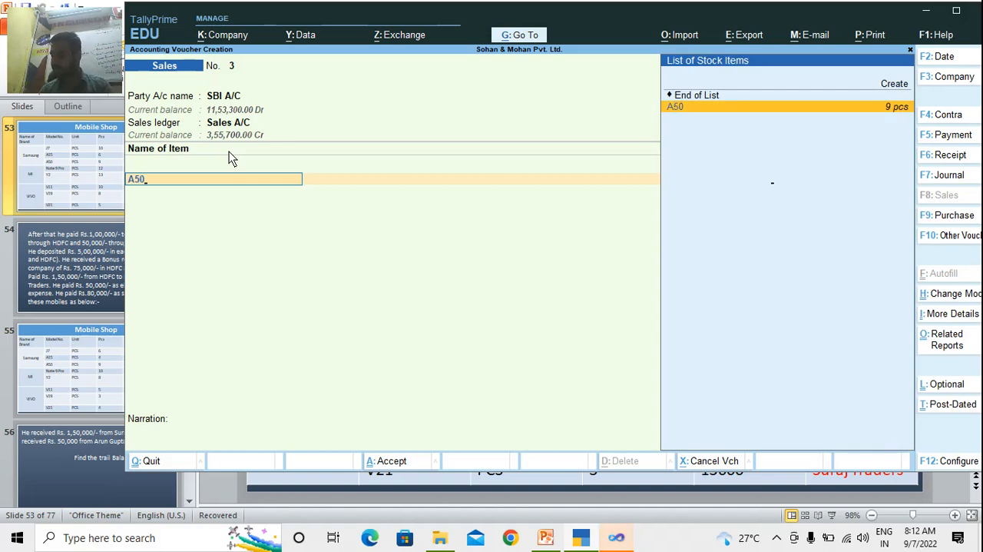
pyautogui.press('Return')
pyautogui.write('9')
pyautogui.press('Return')
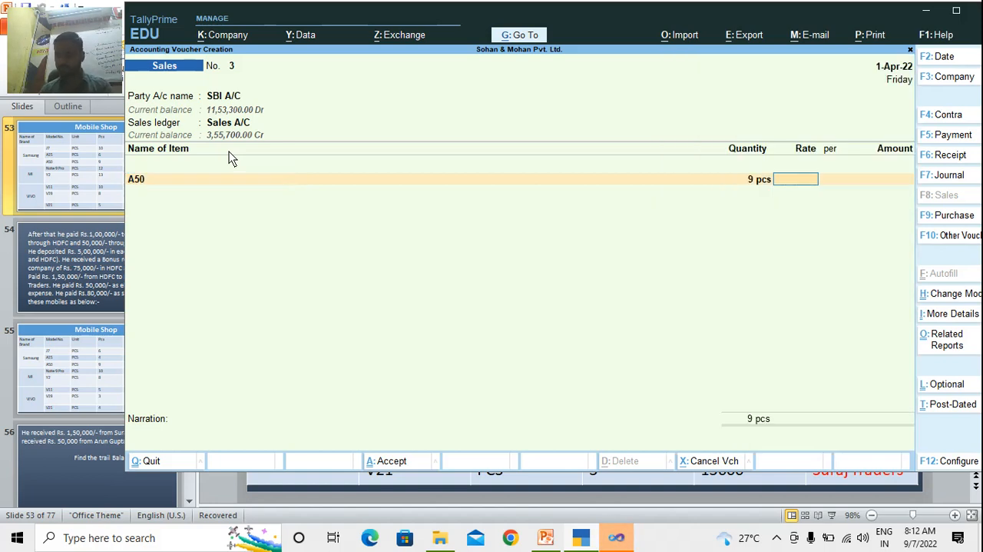
pyautogui.write('14500')
pyautogui.press('Return')
pyautogui.press('Return')
pyautogui.press('Return')
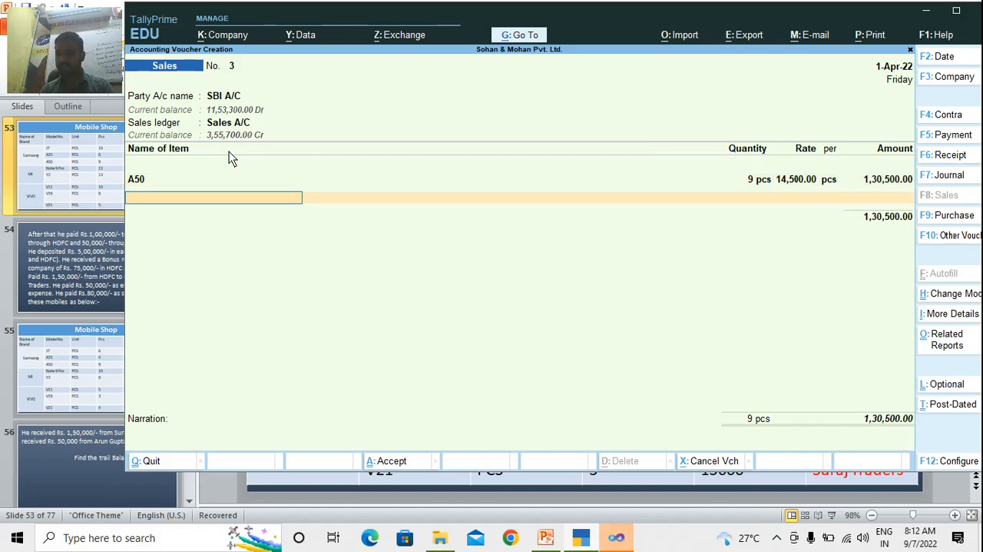
pyautogui.press('Return')
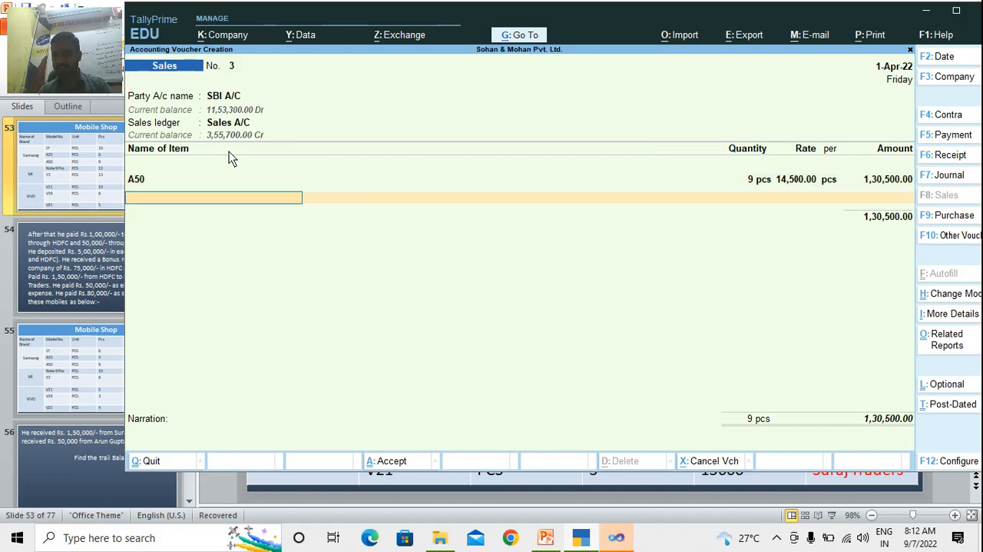
# Add item Note 9 Pro to the SBI A/C sales voucher with a quantity of 10 pcs at a rate of 14,999
pyautogui.write('Note')
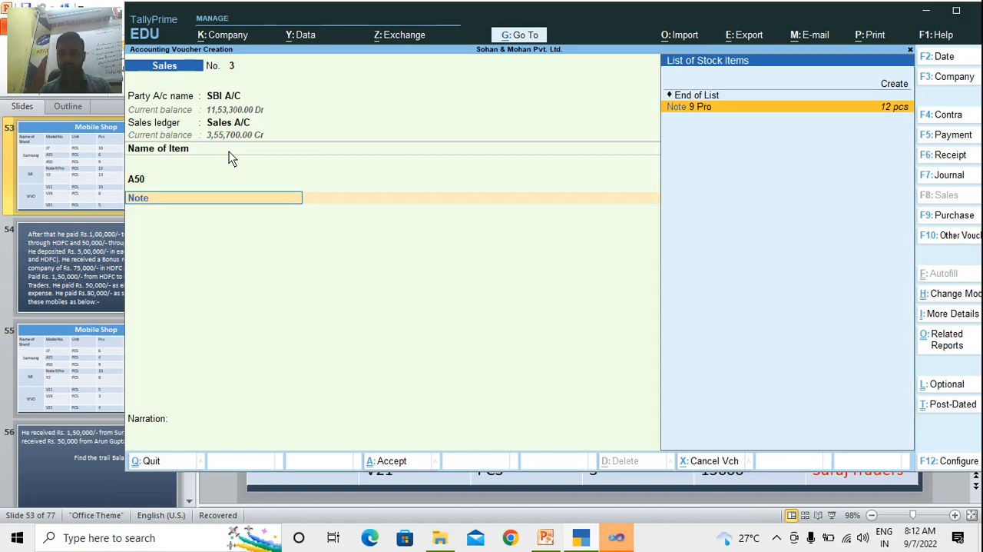
pyautogui.press('Return')
pyautogui.press('Return')
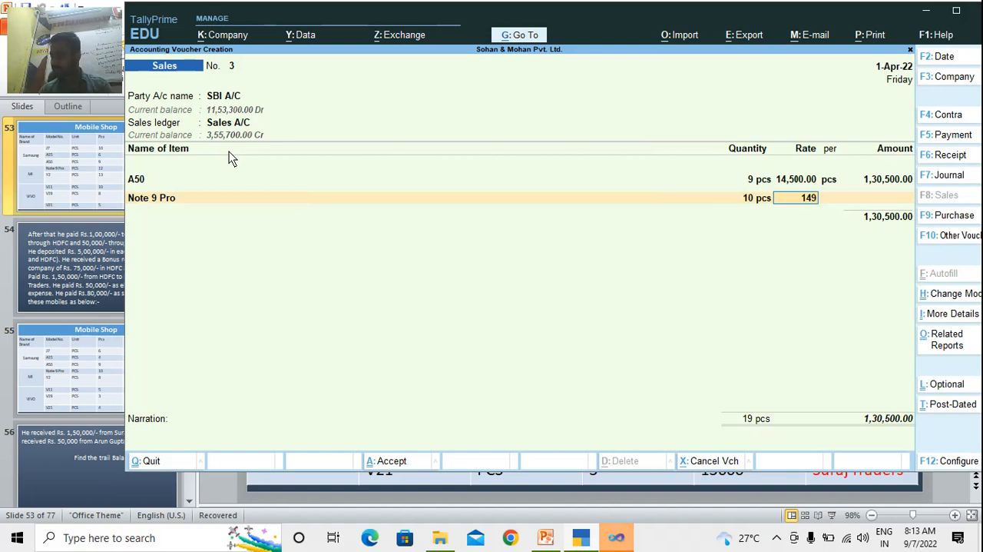
pyautogui.write('14999')
pyautogui.press('Return')
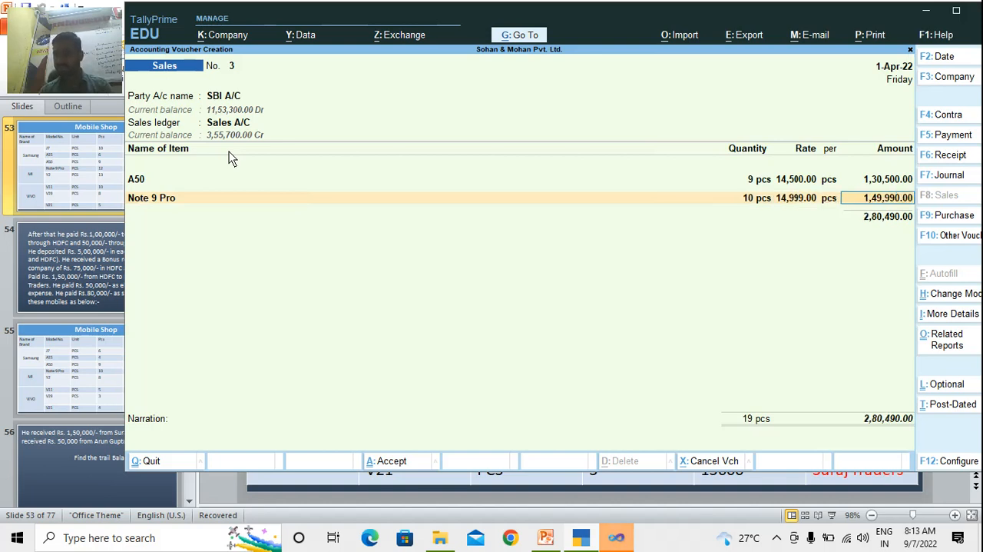
pyautogui.press('Return')
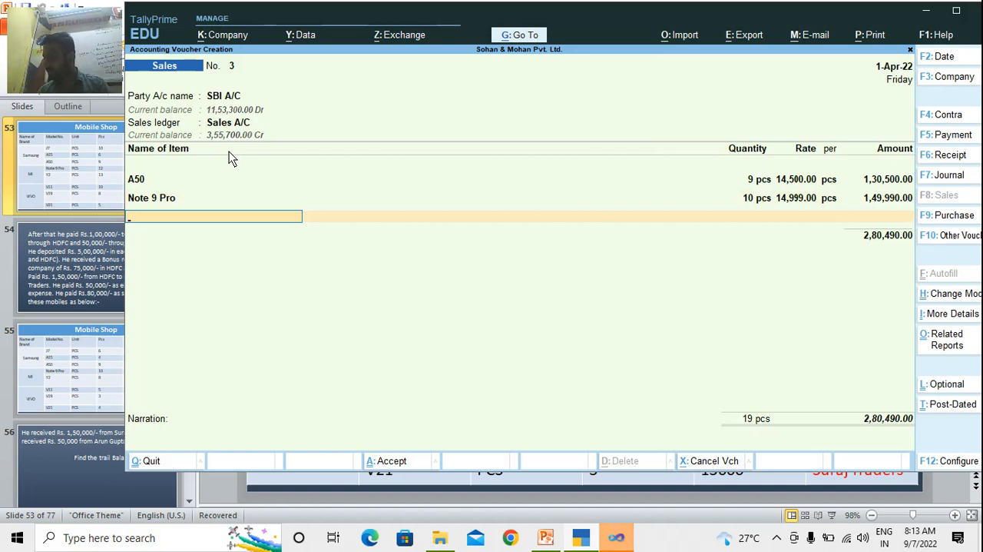
# End the item list, accept the default Cheque/DD bank allocation, and save the SBI A/C sales voucher without a narration
pyautogui.press('Return')
pyautogui.press('Return')
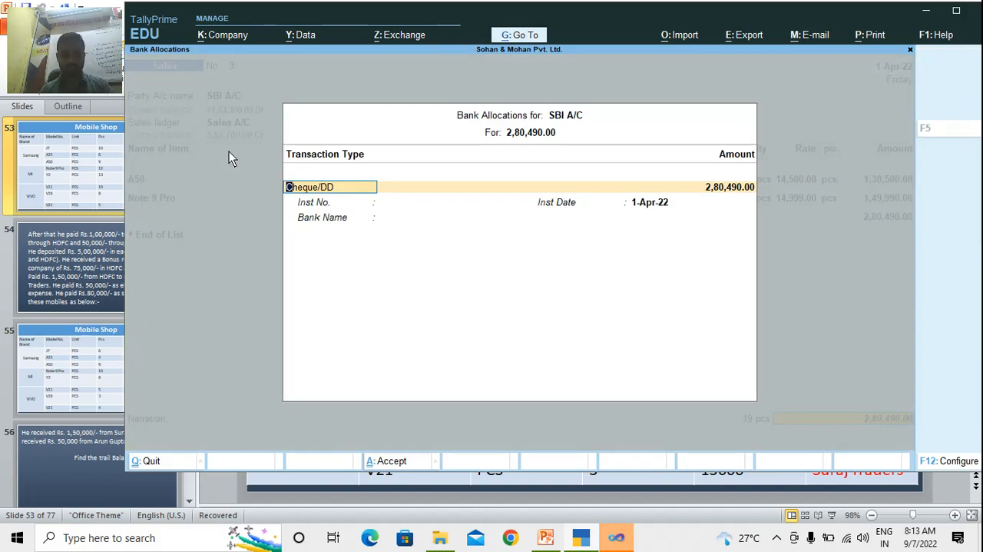
pyautogui.hotkey('ctrl', 'a')
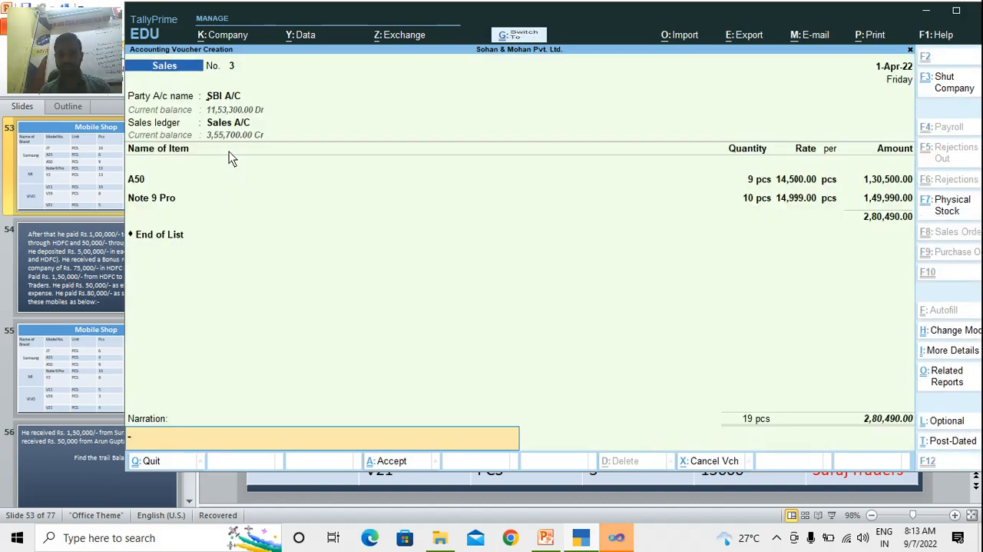
pyautogui.press('Return')
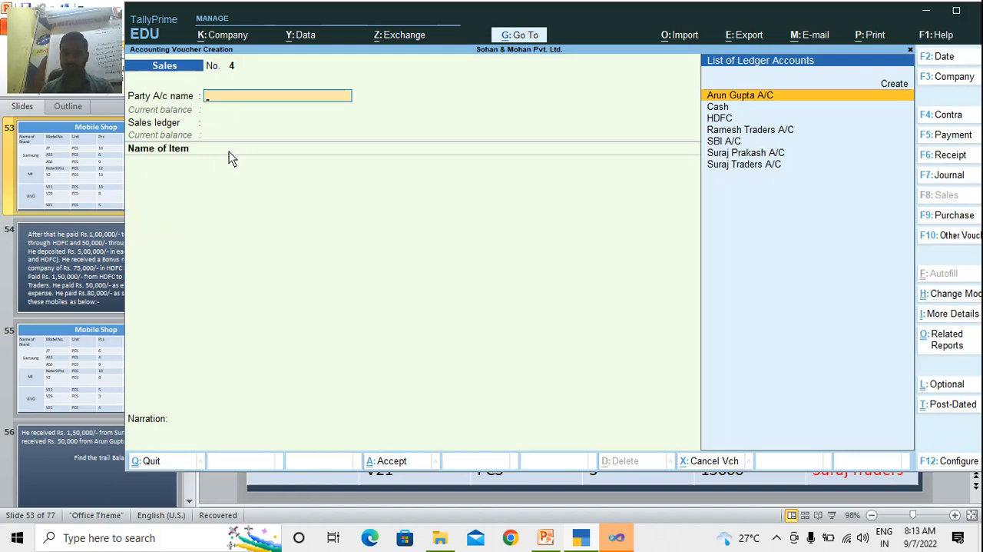
# Set the first-listed customer's account as the party of the new sales voucher with default details, and choose Sales A/C as the sales ledger
pyautogui.press('Return')
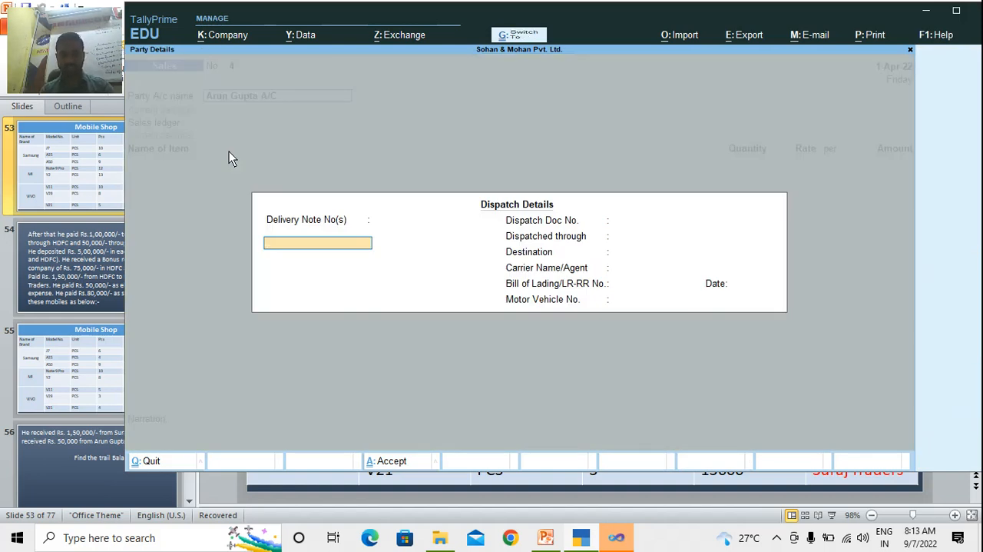
pyautogui.hotkey('ctrl', 'a')
pyautogui.hotkey('ctrl', 'a')
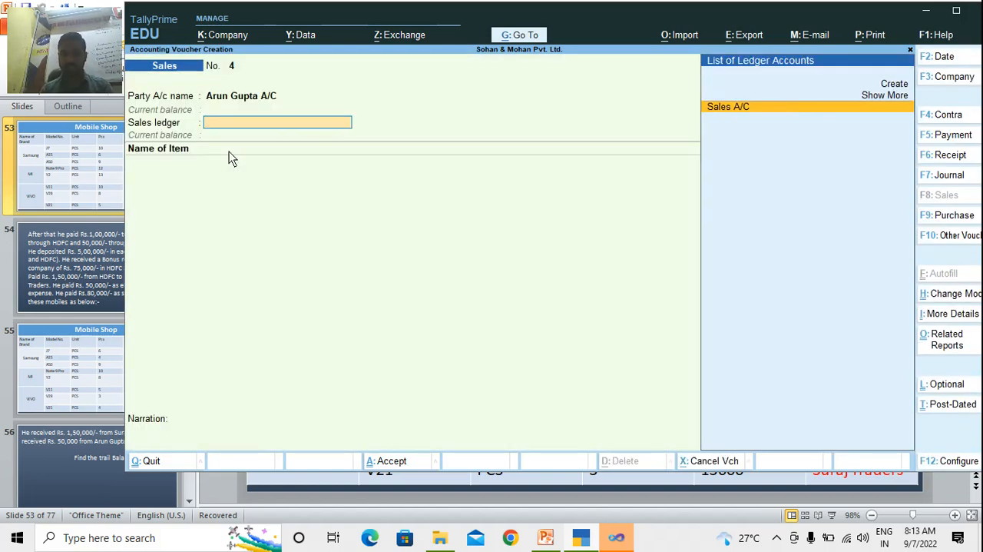
pyautogui.press('Return')
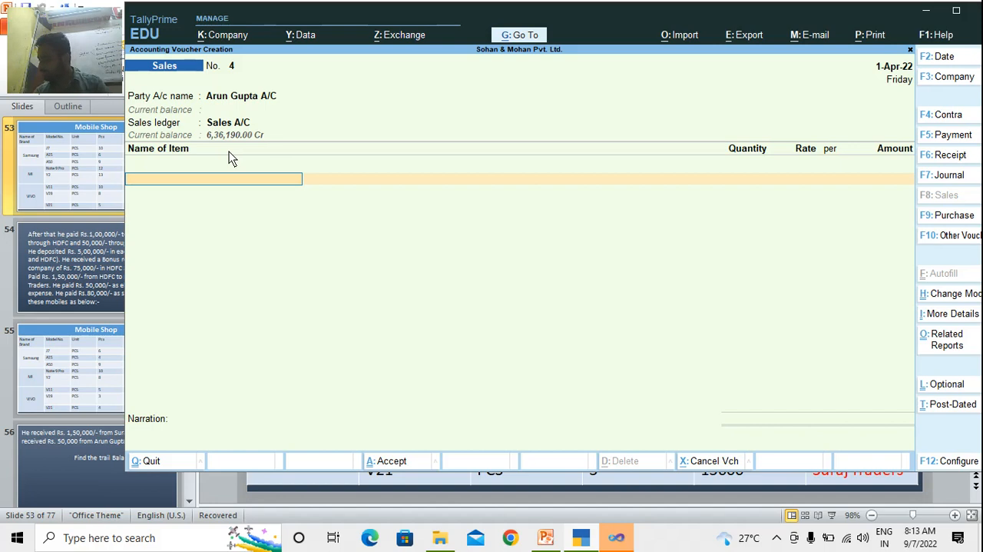
# Add item V21 to this customer's sales voucher with a quantity of 4 pcs at a rate of 16,300
pyautogui.write('V21')
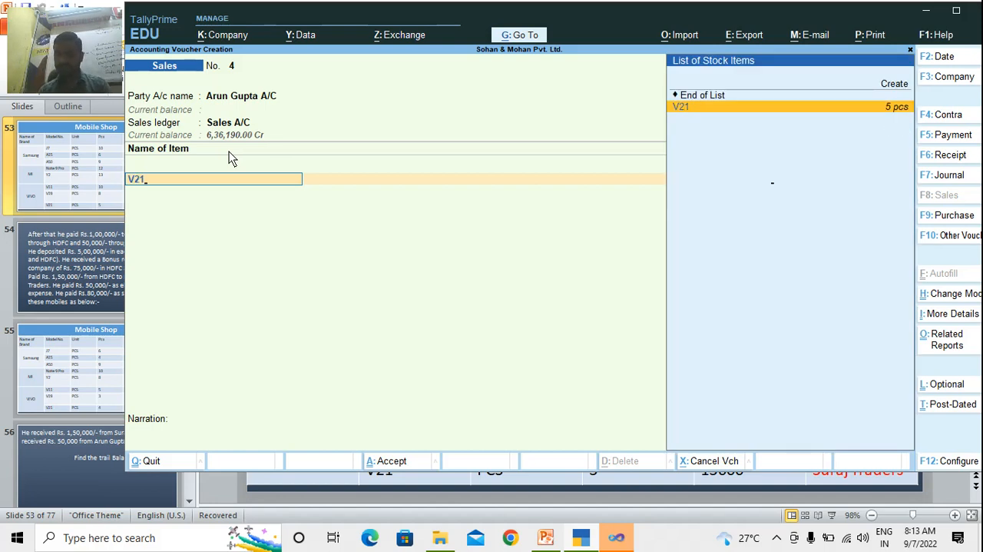
pyautogui.press('Return')
pyautogui.press('Return')
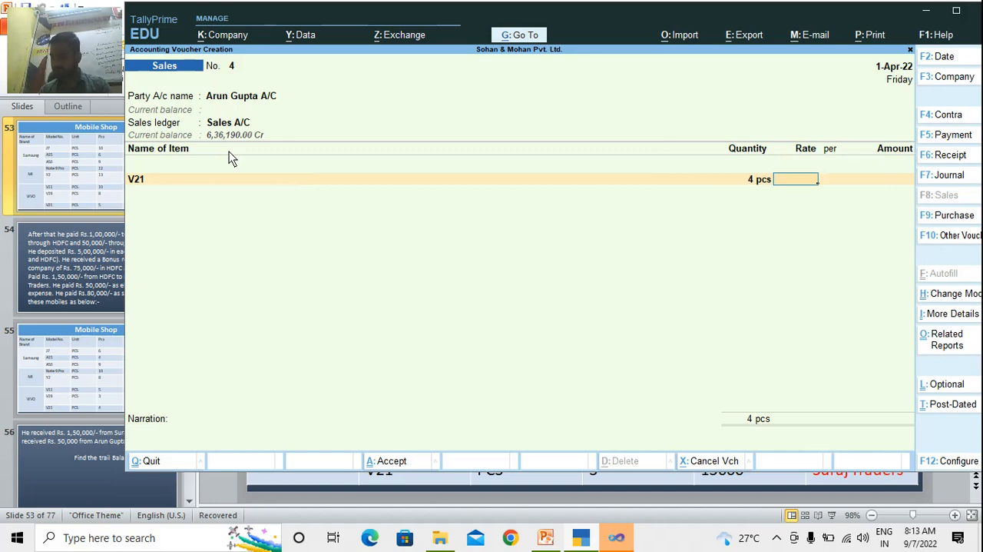
pyautogui.write('16,300')
# End the item list and save the V21 credit sales voucher without a narration
pyautogui.press('Return')
pyautogui.press('Return')
pyautogui.press('Return')
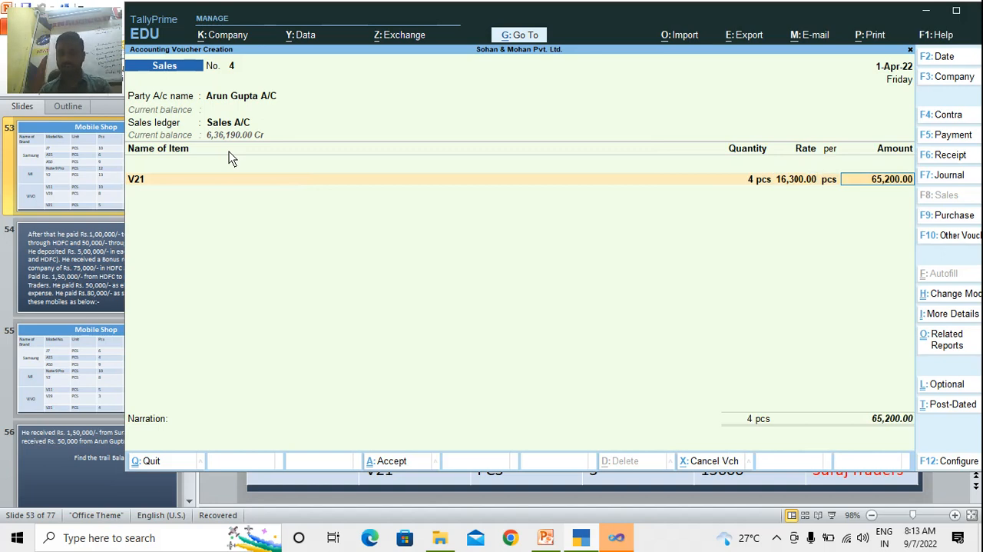
pyautogui.press('Return')
pyautogui.press('Return')
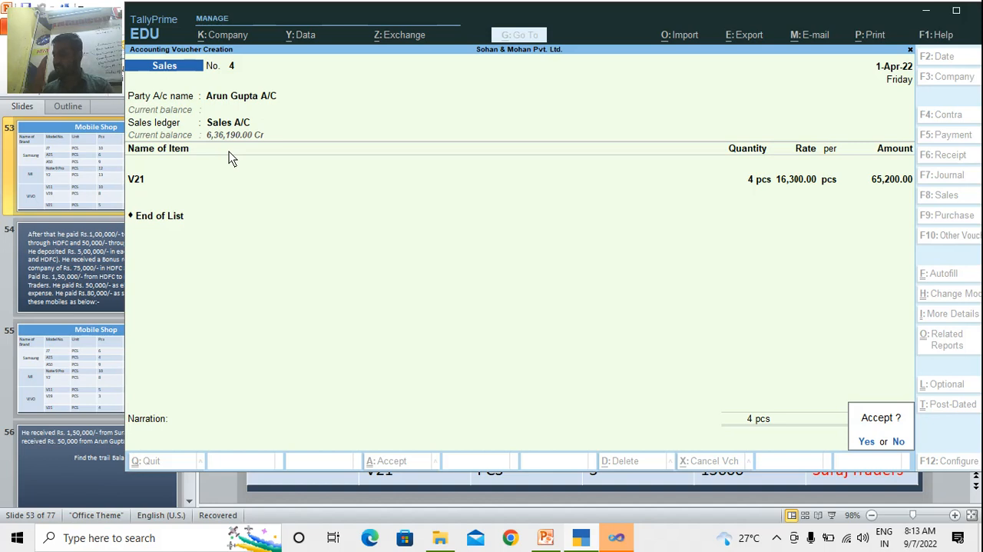
pyautogui.press('Return')
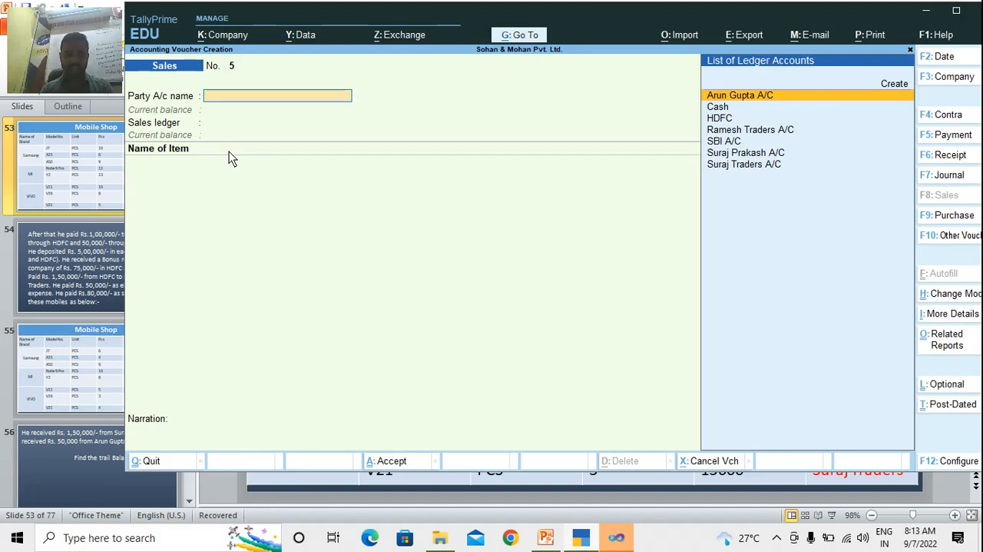
# Start a receipt voucher and credit the earlier individual customer's account with 1,50,000, adjusted as Agst Ref against bill 2
pyautogui.press('F6')
pyautogui.write('Suraj')
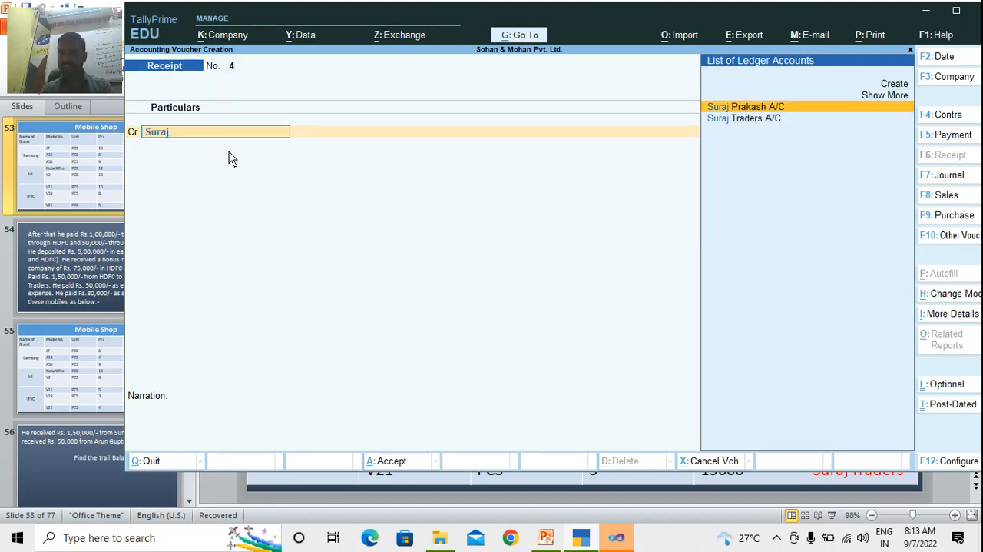
pyautogui.press('Return')
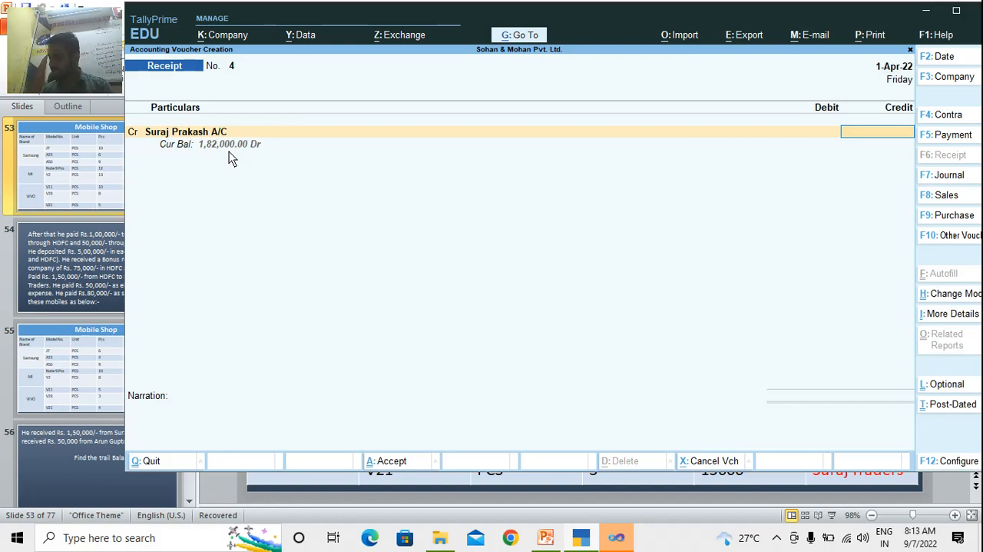
pyautogui.write('1,50')
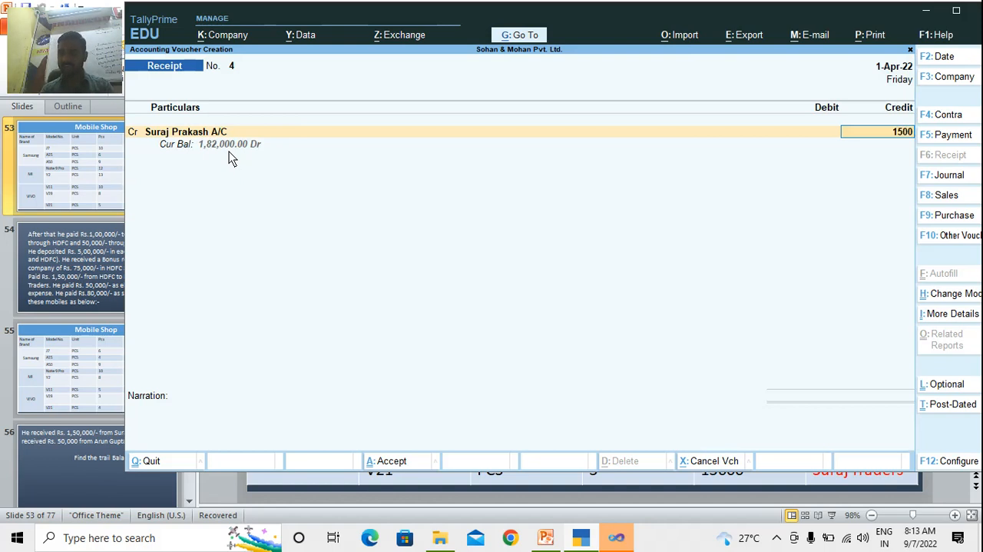
pyautogui.write(',000')
pyautogui.press('Return')
pyautogui.press('Return')
pyautogui.press('Return')
pyautogui.press('Return')
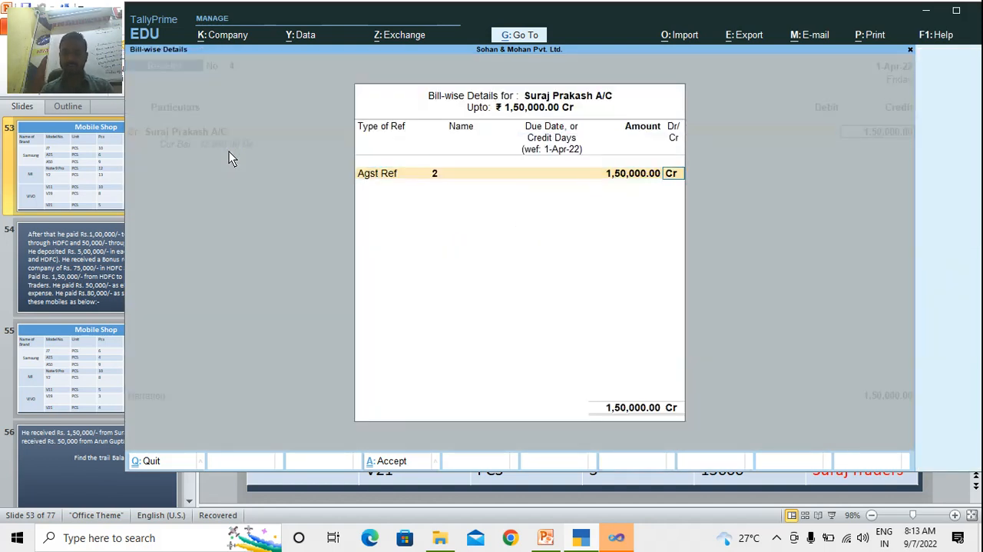
pyautogui.press('Return')
# Debit Cash for the 1,50,000 receipt and save the voucher without a narration
pyautogui.write('Cas')
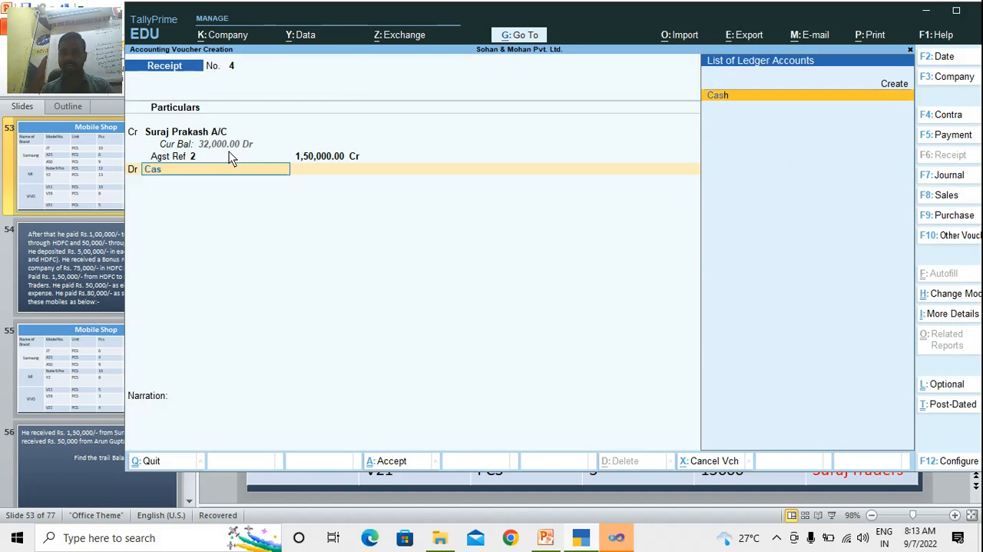
pyautogui.press('Return')
pyautogui.press('Return')
pyautogui.press('Return')
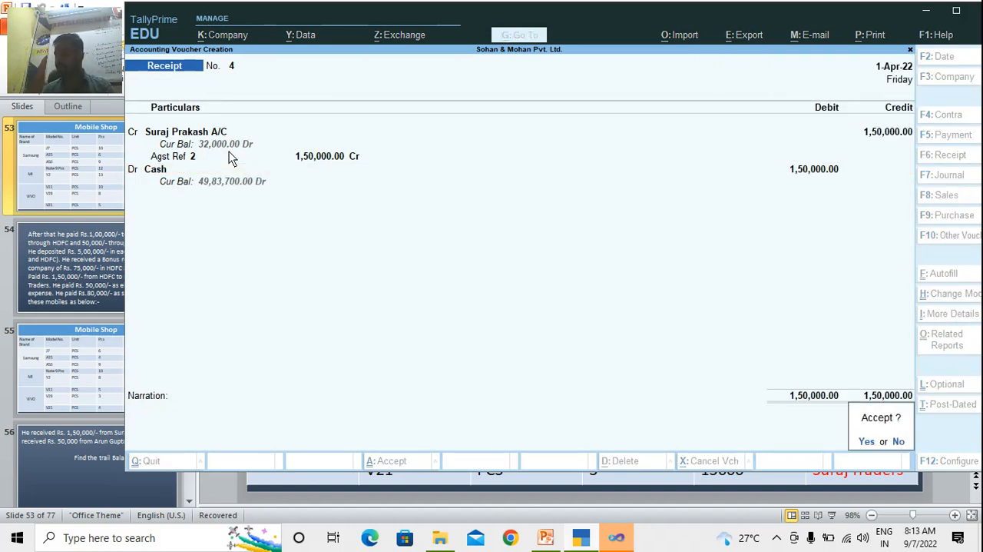
pyautogui.press('Return')
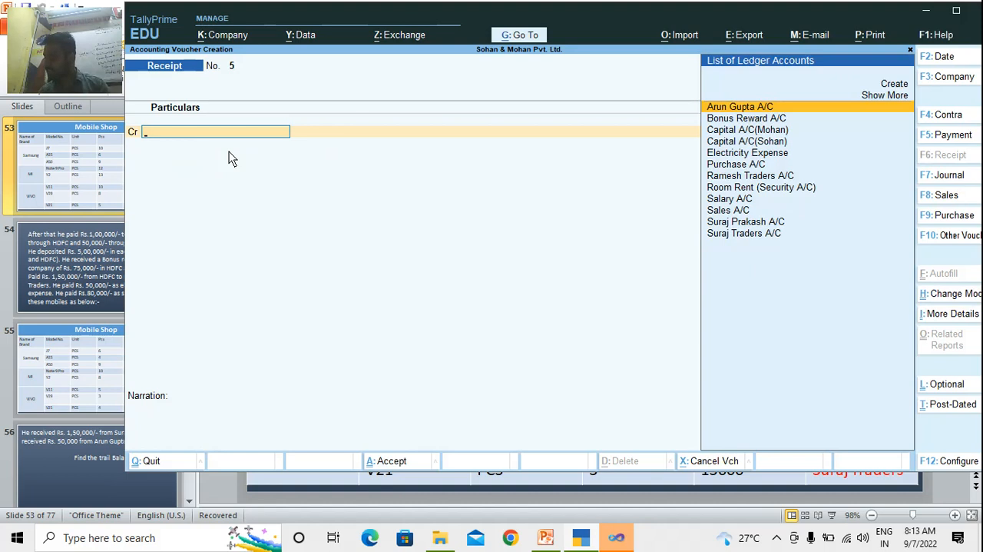
# In a new receipt voucher, credit the V21 buyer's account with 50,000, adjusted as Agst Ref against bill 4
pyautogui.write('Arun')
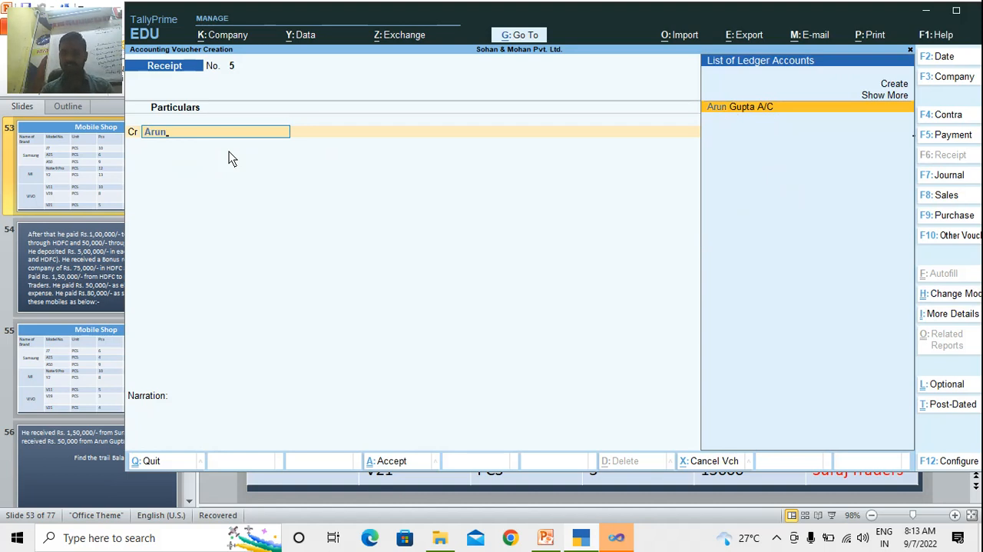
pyautogui.press('Return')
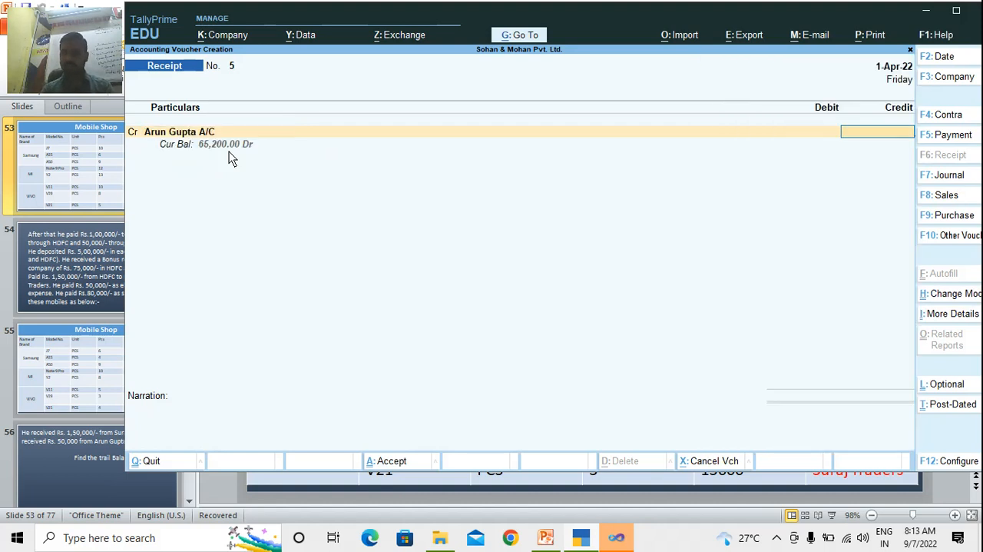
pyautogui.write('50,000')
pyautogui.press('Return')
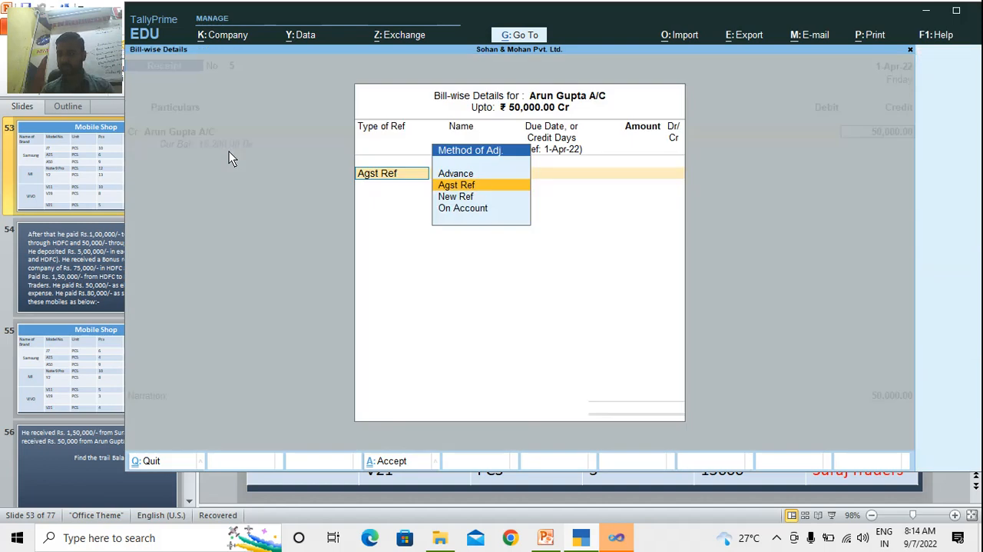
pyautogui.press('Return')
pyautogui.press('Return')
# Debit SBI A/C for the 50,000 receipt, save the voucher without a narration, and leave voucher entry for the Gateway of Tally
pyautogui.press('Return')
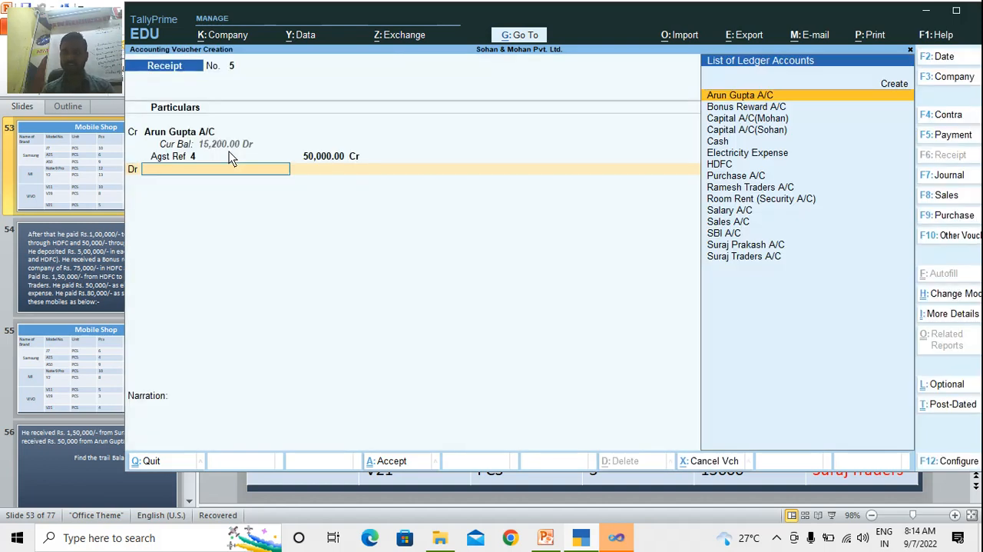
pyautogui.write('Sb')
pyautogui.press('Return')
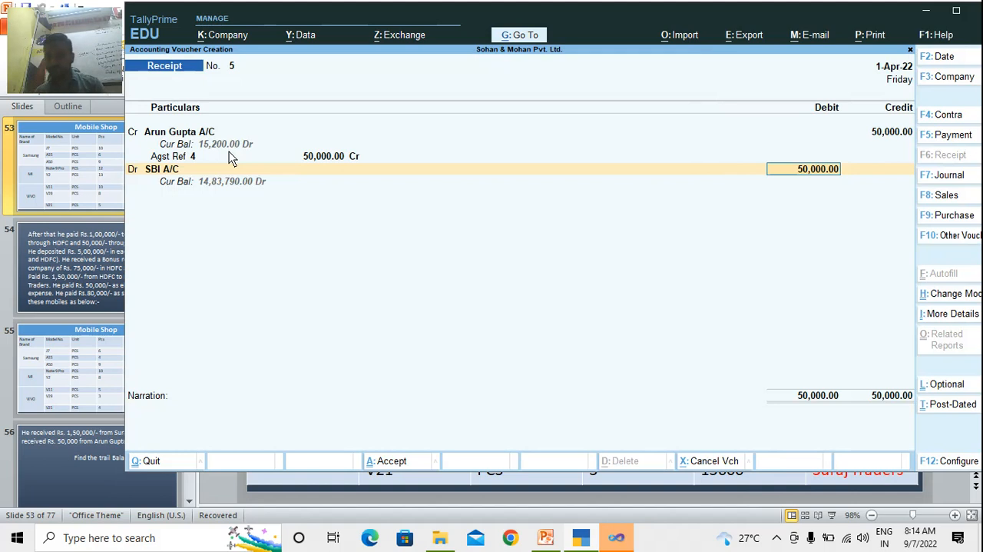
pyautogui.press('Return')
pyautogui.press('Return')
pyautogui.press('Return')
pyautogui.press('Return')
pyautogui.press('Return')
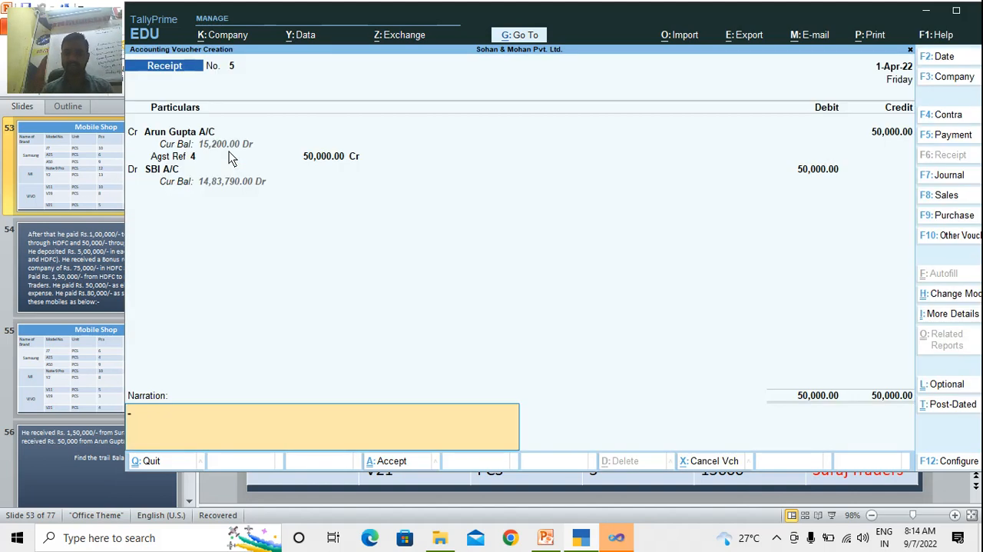
pyautogui.press('Return')
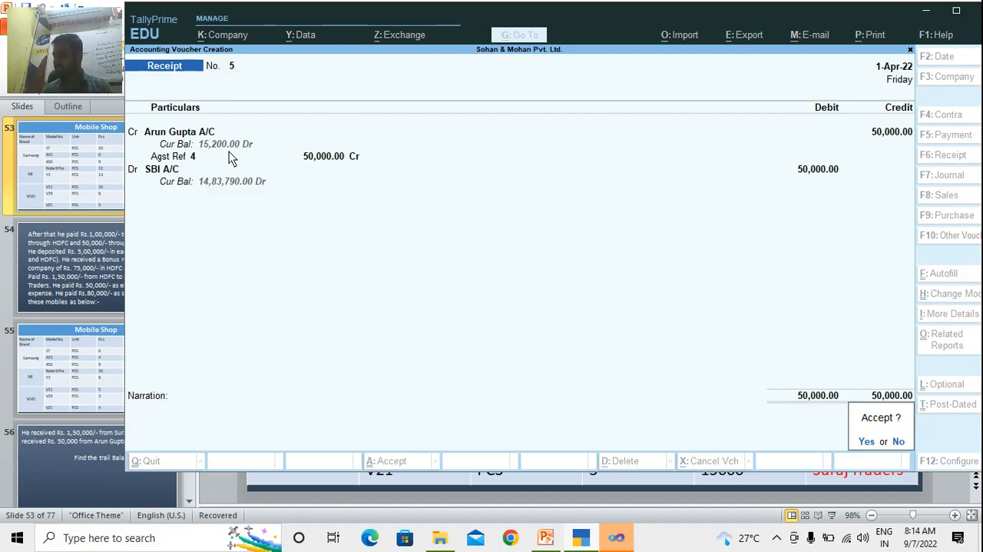
pyautogui.press('Return')
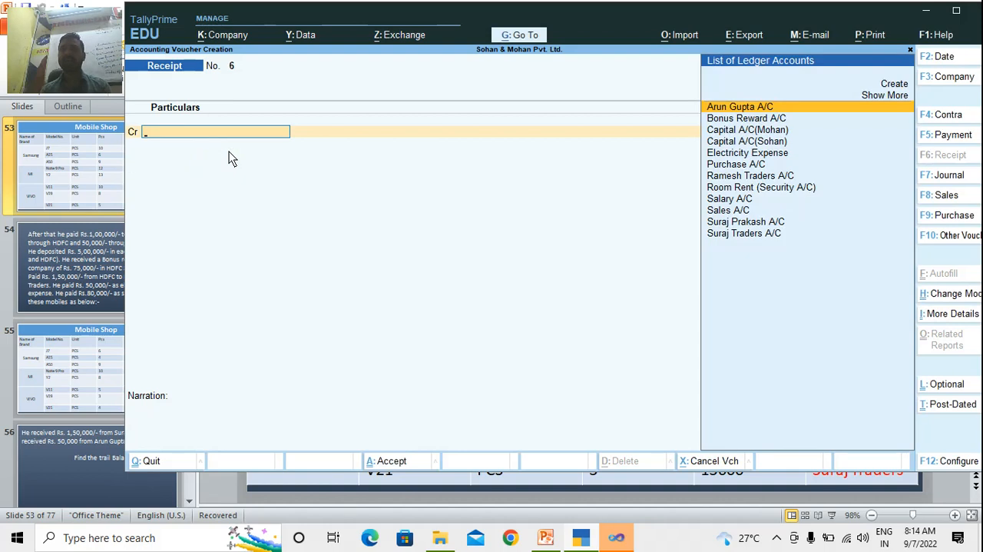
pyautogui.press('Escape')
pyautogui.press('Return')
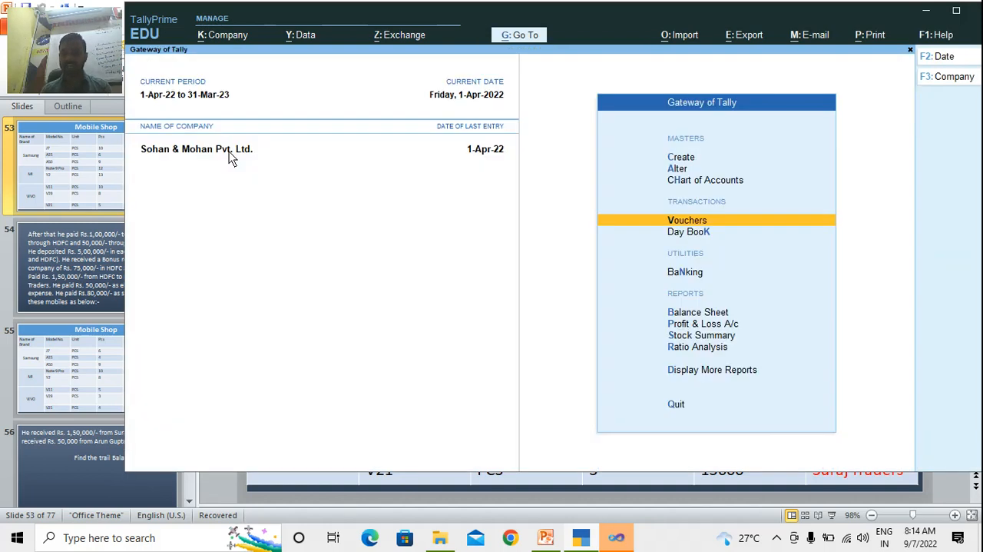
# Display the Trial Balance report for Sohan & Mohan Pvt. Ltd
pyautogui.press('Down')
pyautogui.press('Down')
pyautogui.press('Down')
pyautogui.press('Down')
pyautogui.press('Down')
pyautogui.press('Down')
pyautogui.press('Down')
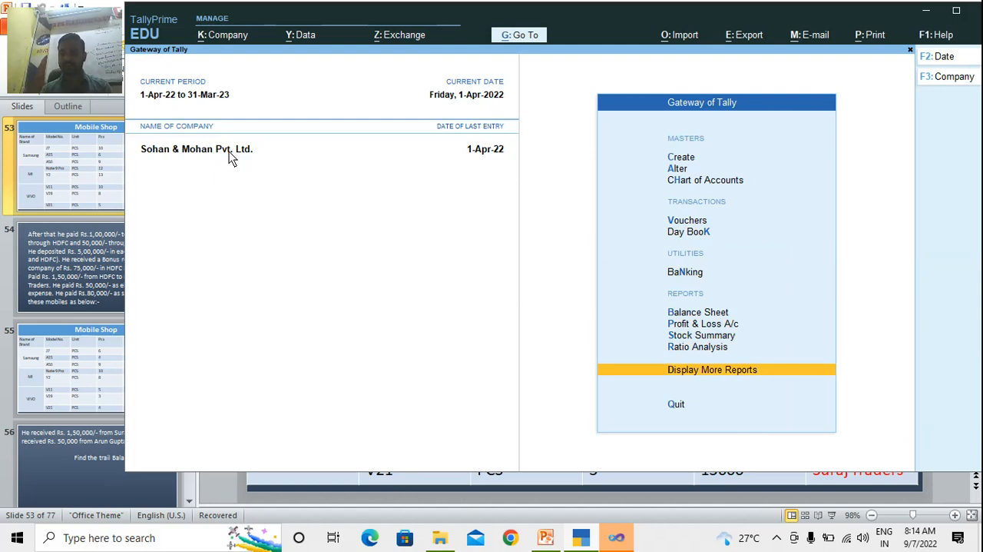
pyautogui.press('Return')
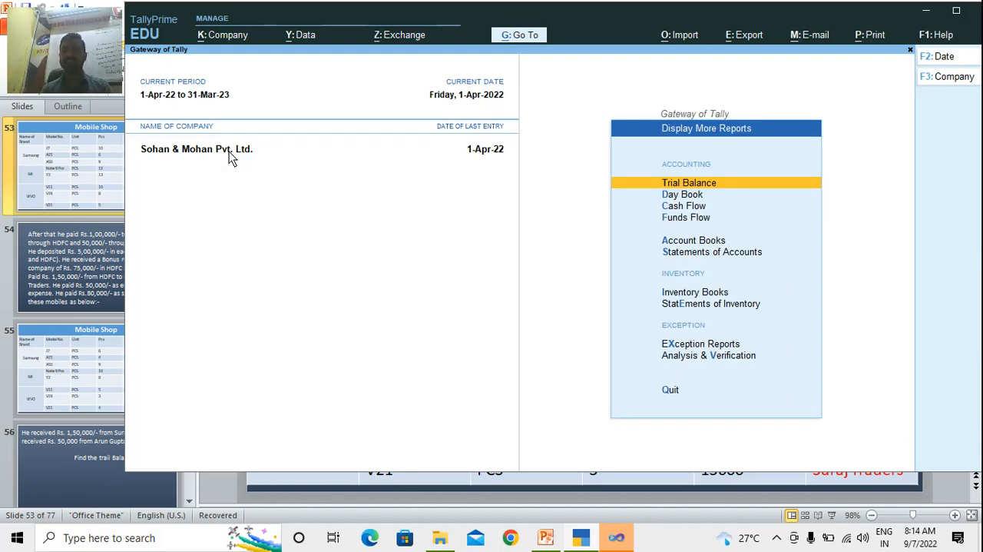
pyautogui.press('Return')
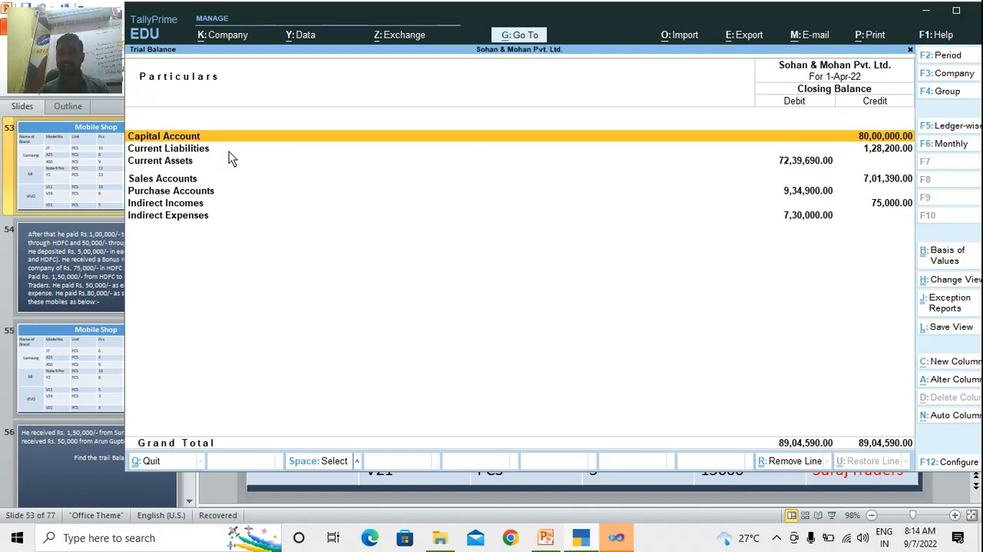
pyautogui.click(777, 538)
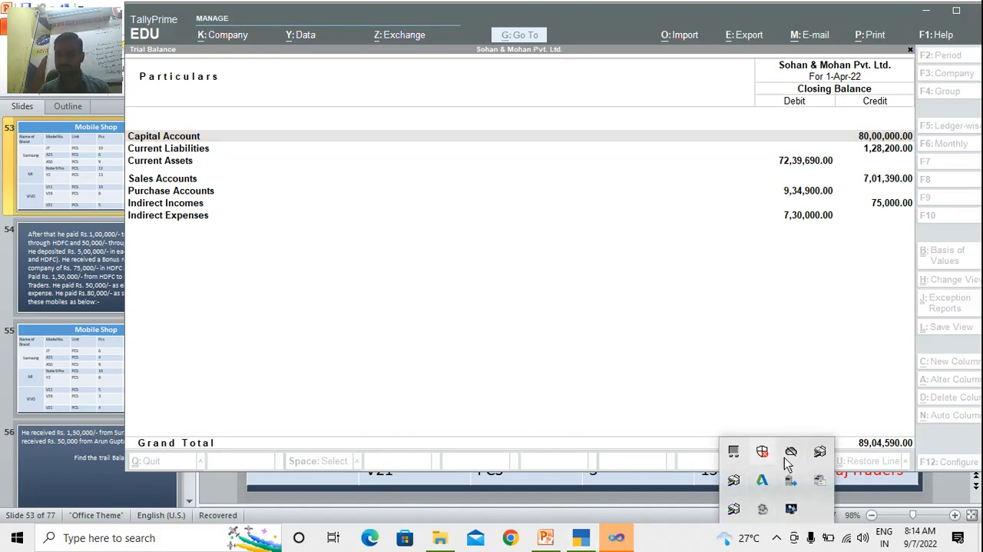
pyautogui.click(778, 538)
# Minimize the PowerPoint and TallyPrime windows and dismiss the Visual Studio Just-In-Time Debugger dialog on the desktop
pyautogui.hotkey('alt', 'Tab')
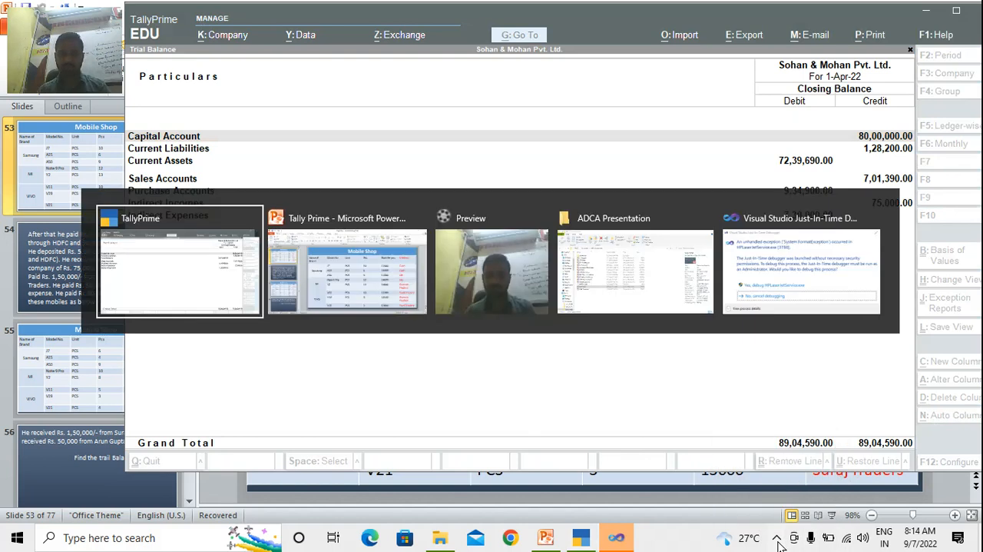
pyautogui.hotkey('alt', 'Tab')
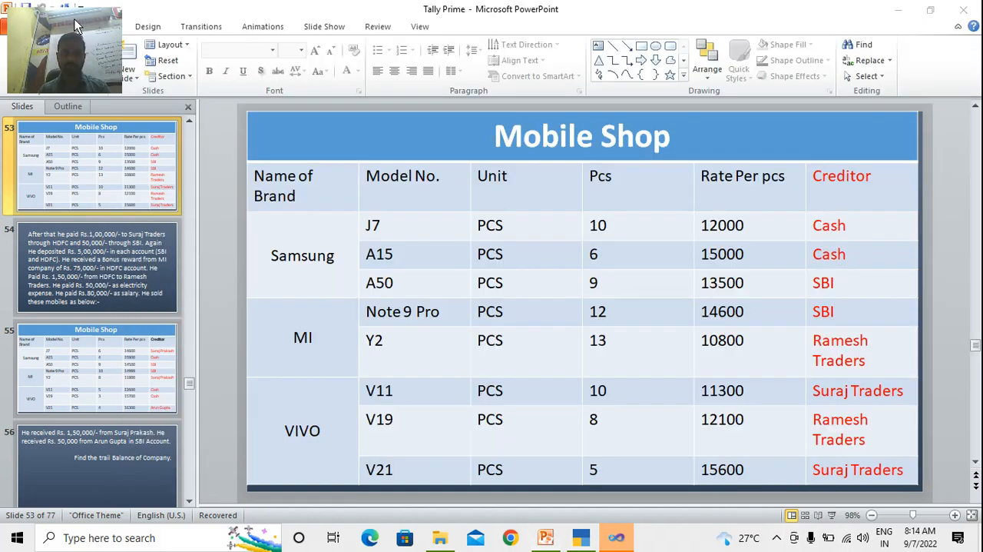
pyautogui.click(898, 10)
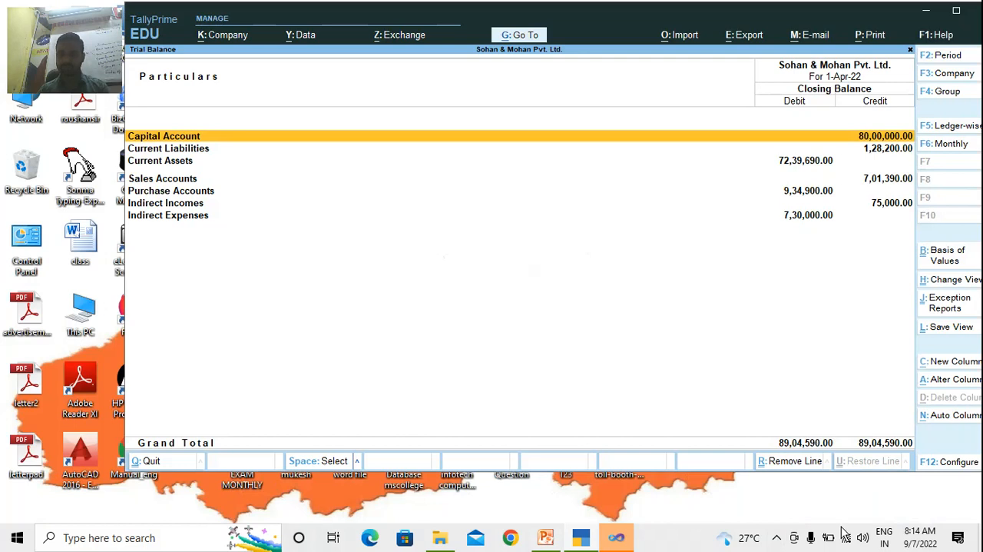
pyautogui.click(927, 11)
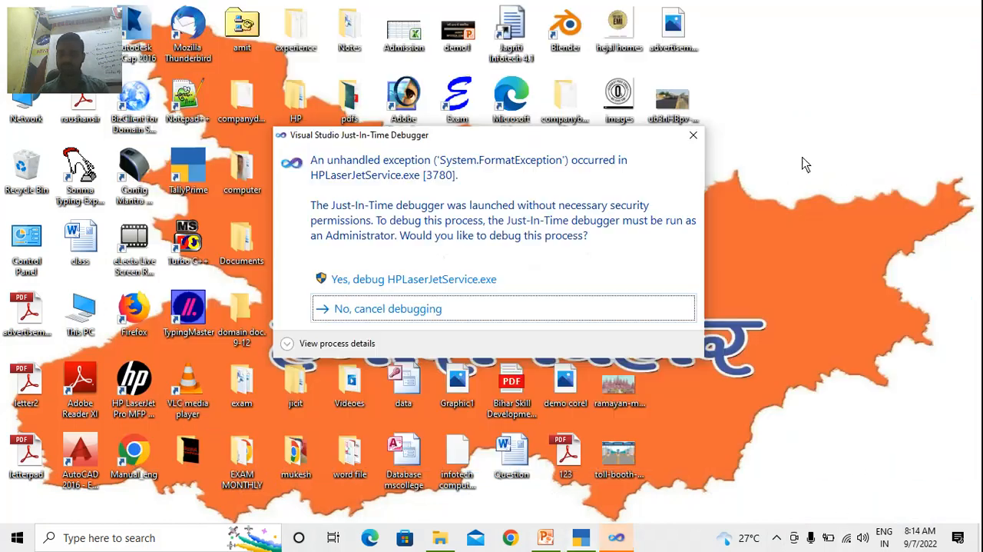
pyautogui.click(693, 134)
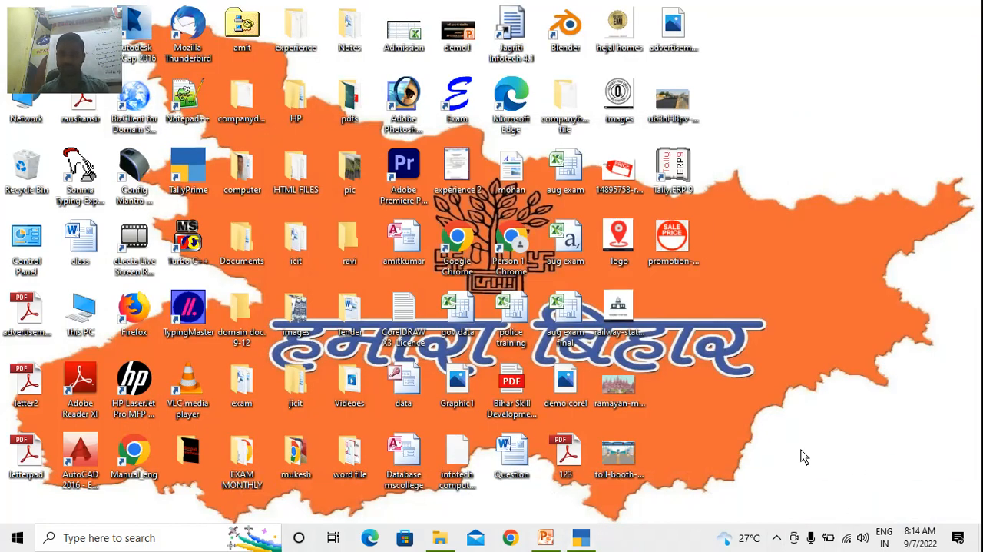
pyautogui.click(777, 538)
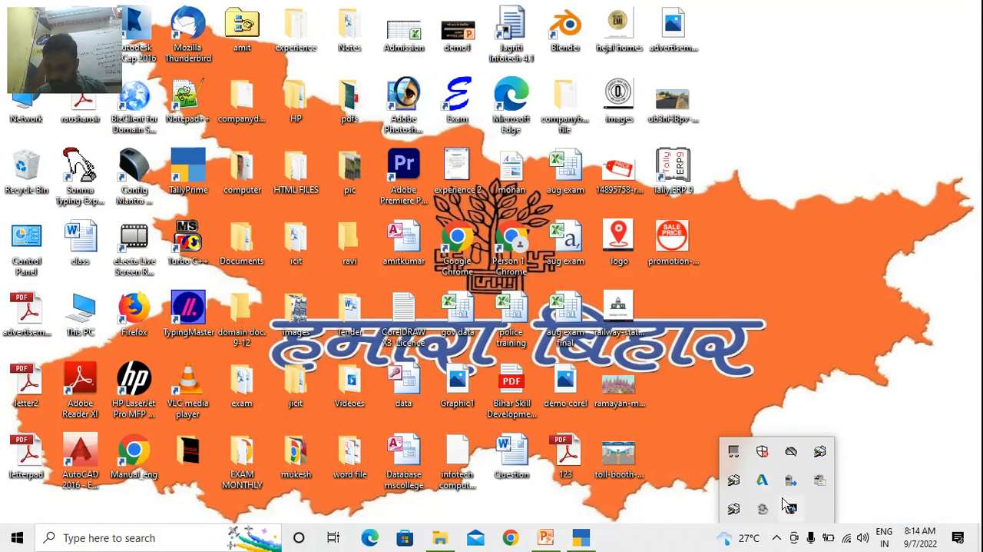